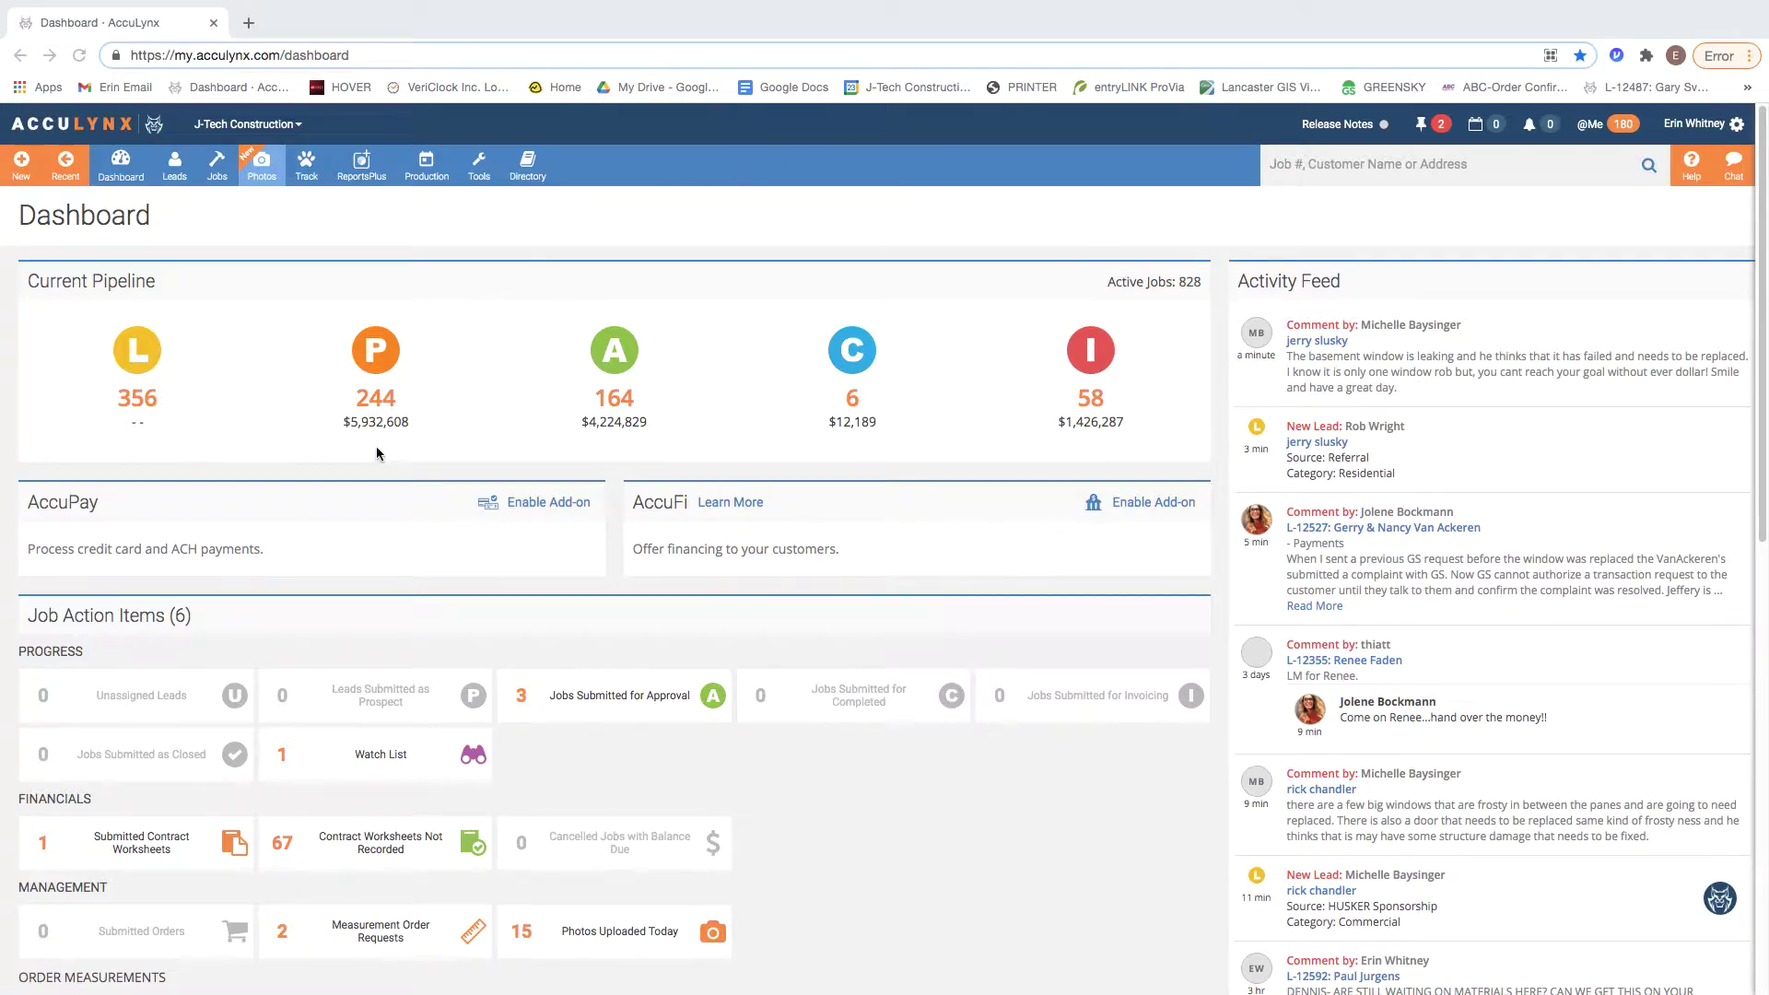
Open the ALL JOBS RECAP company report from the report library
click(366, 182)
click(366, 203)
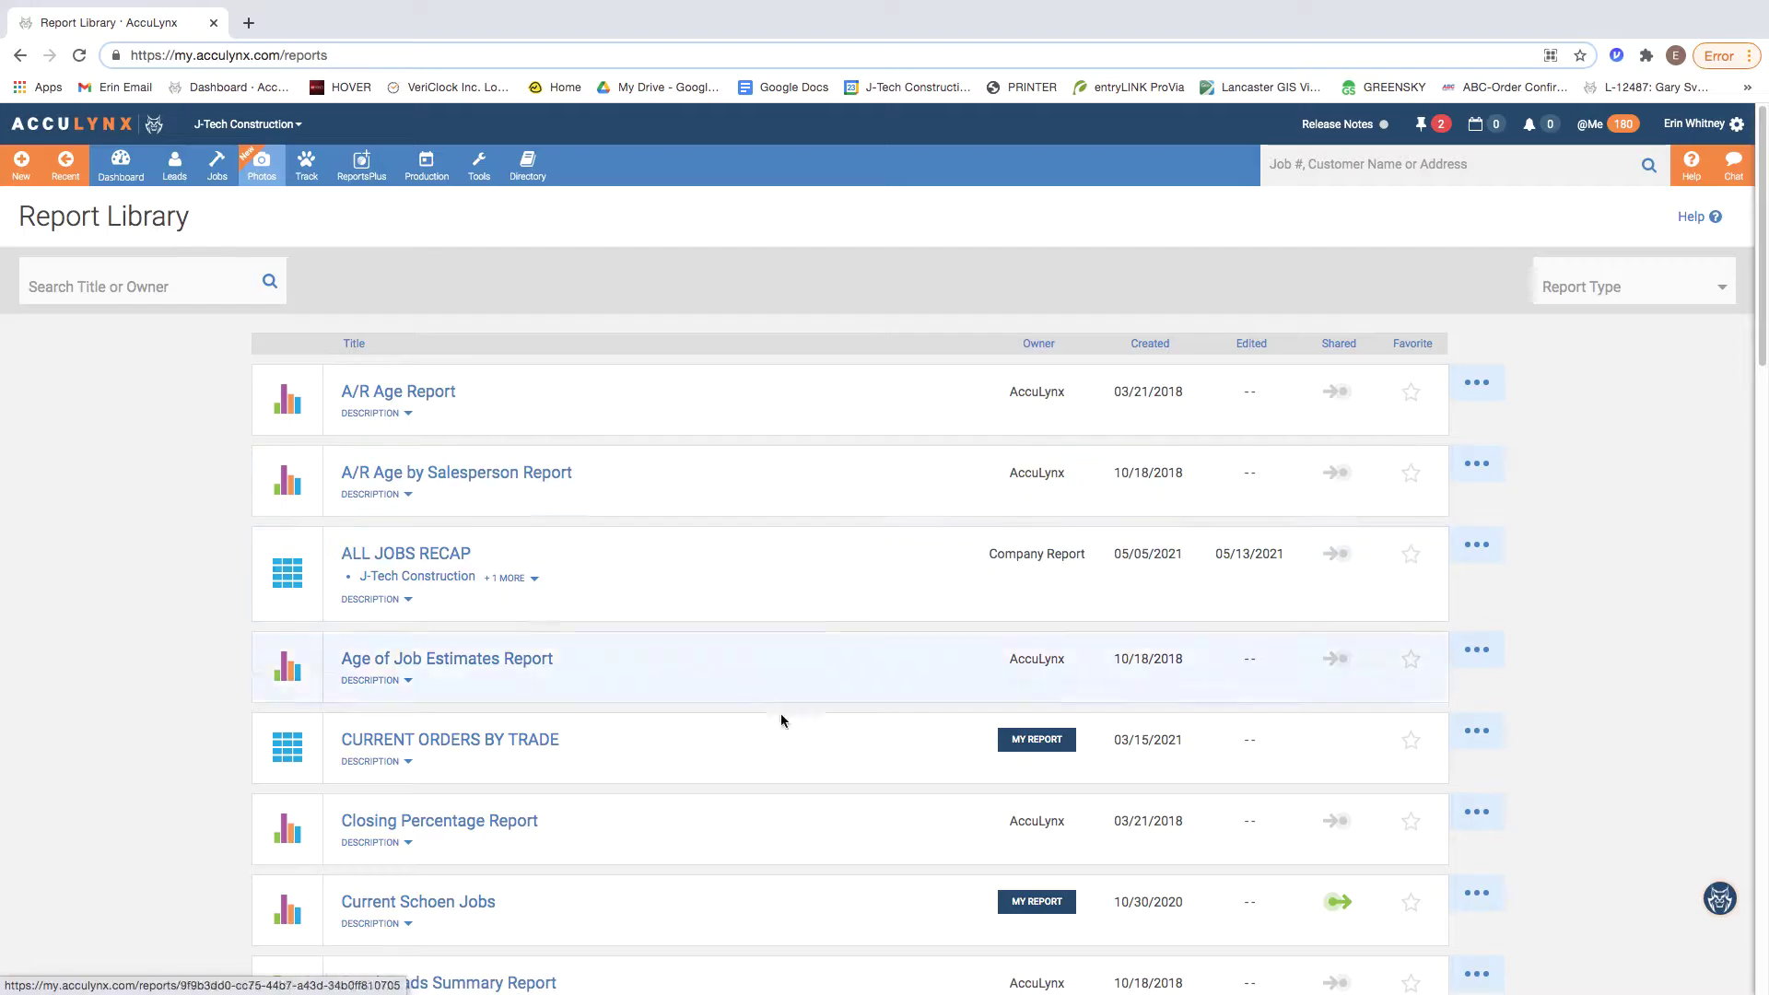
scroll(792, 728, down, 1)
scroll(710, 636, down, 2)
scroll(479, 414, up, 3)
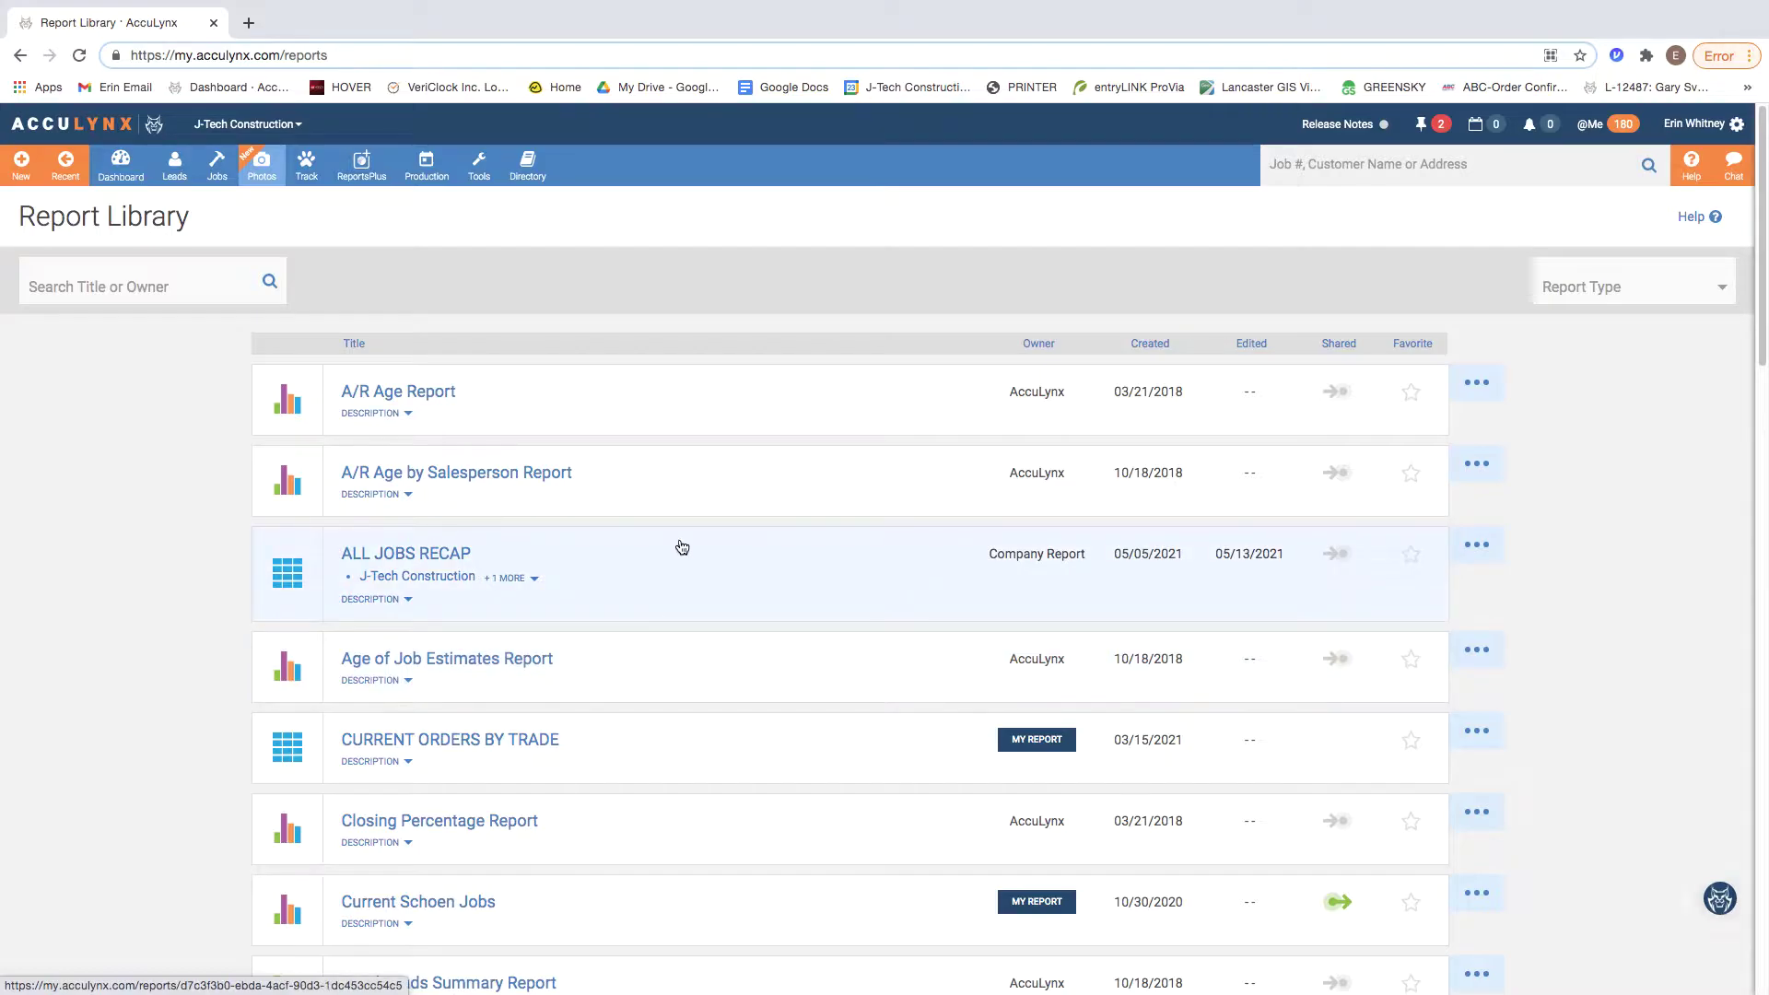
click(711, 573)
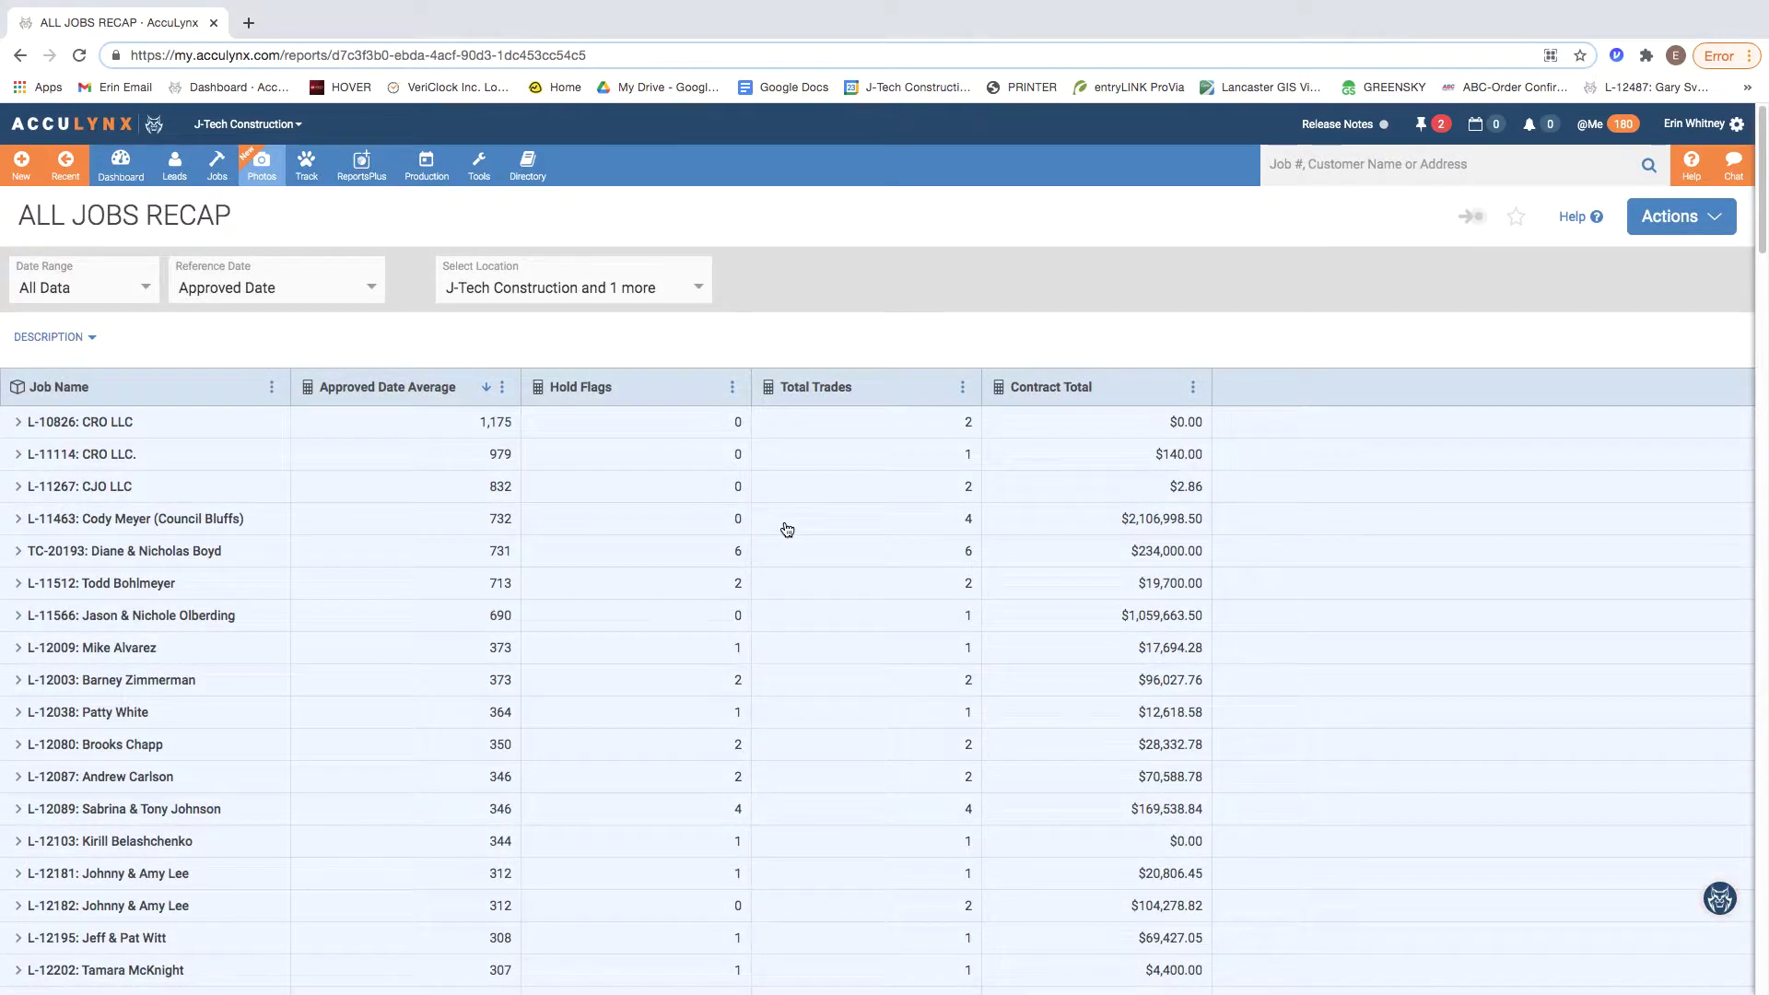
Review the list of actions available for the ALL JOBS RECAP report
click(1661, 221)
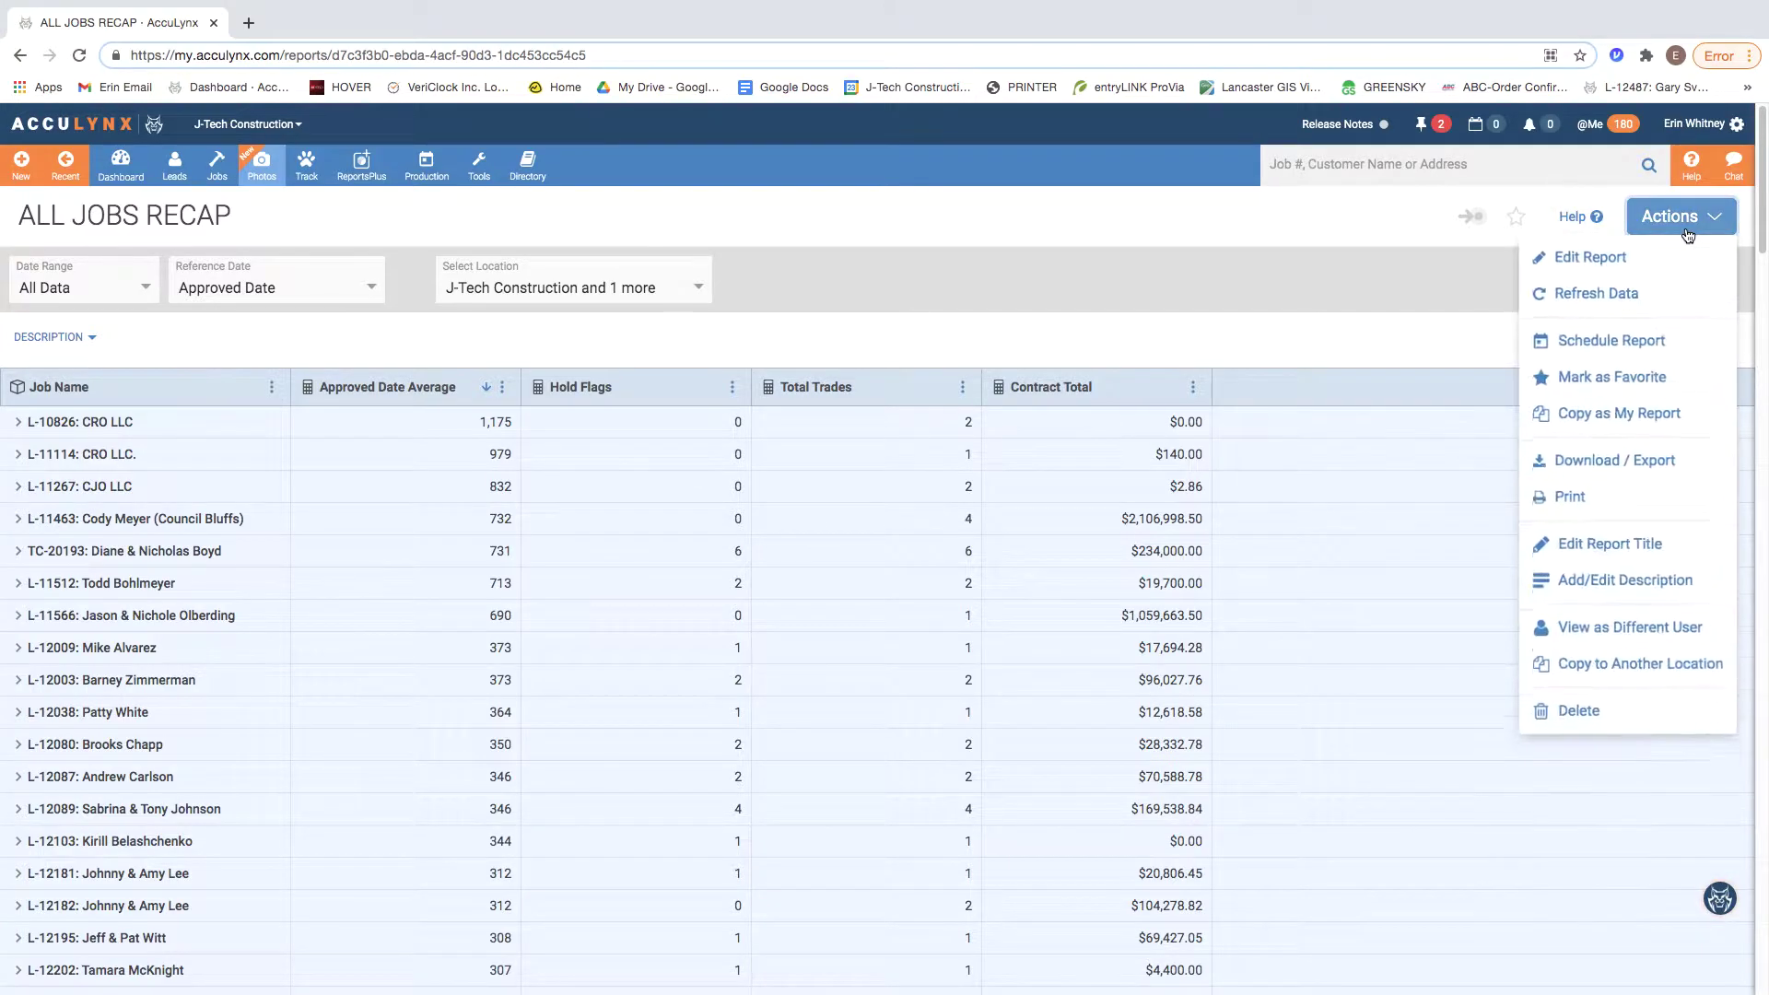
click(1356, 322)
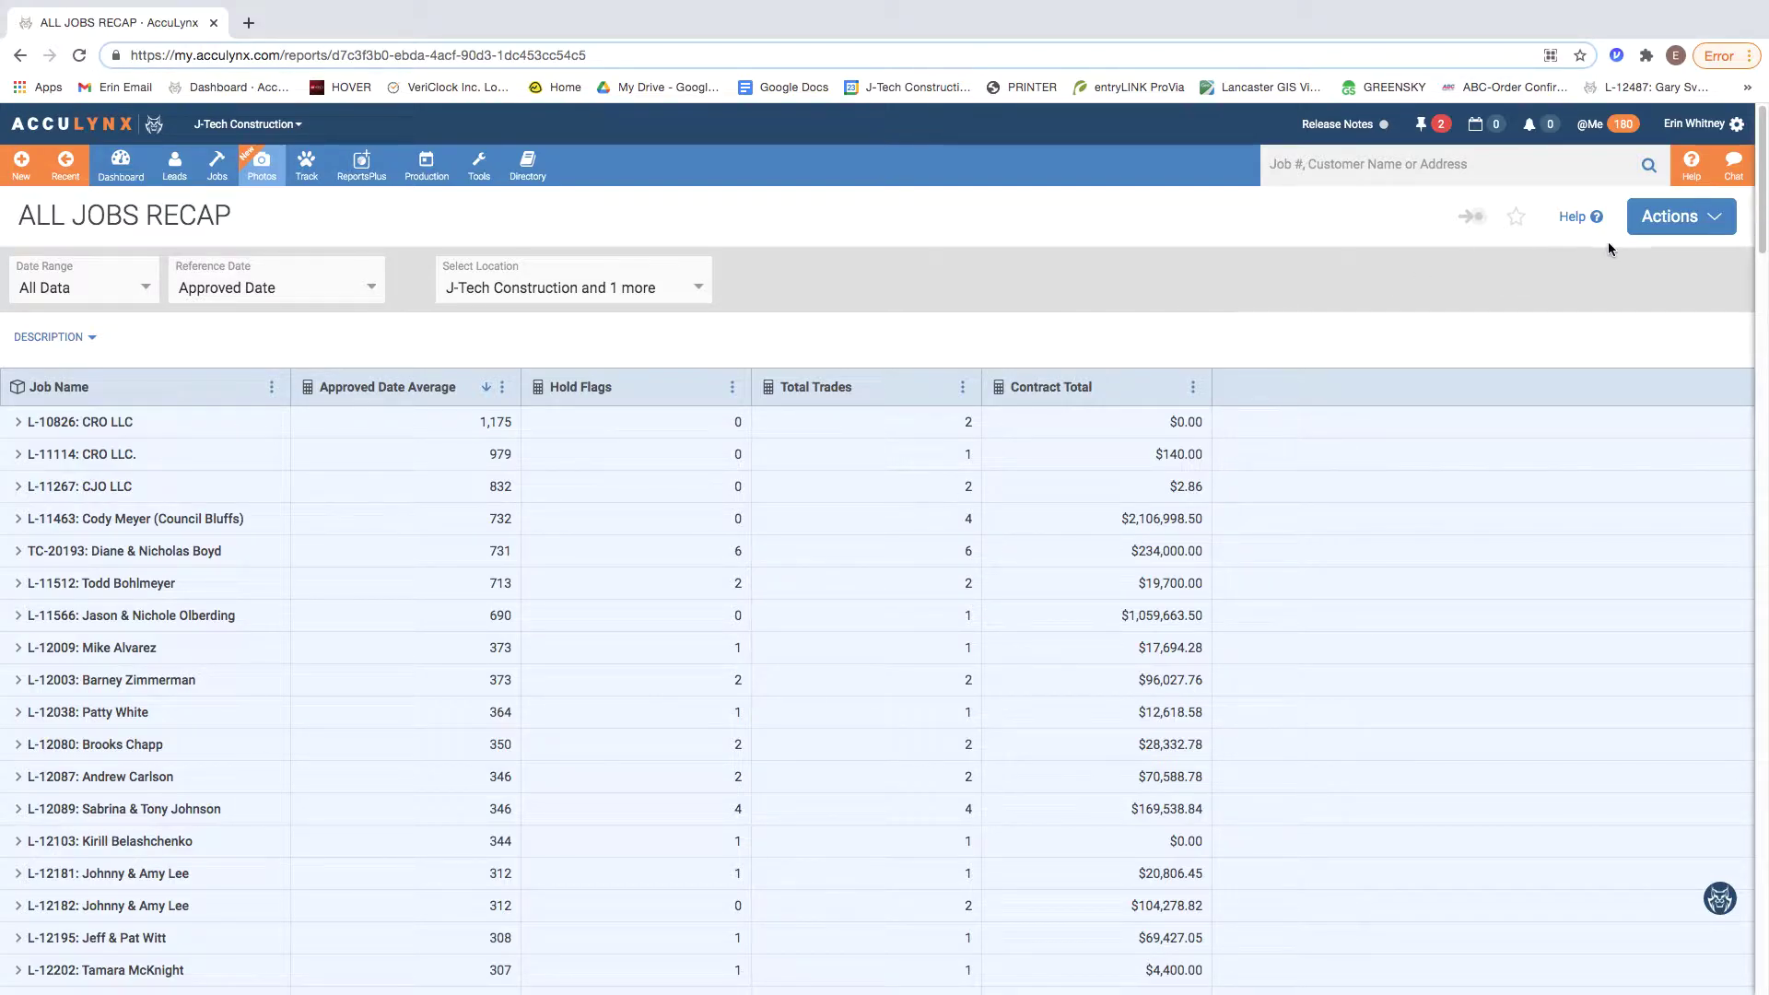
click(1702, 227)
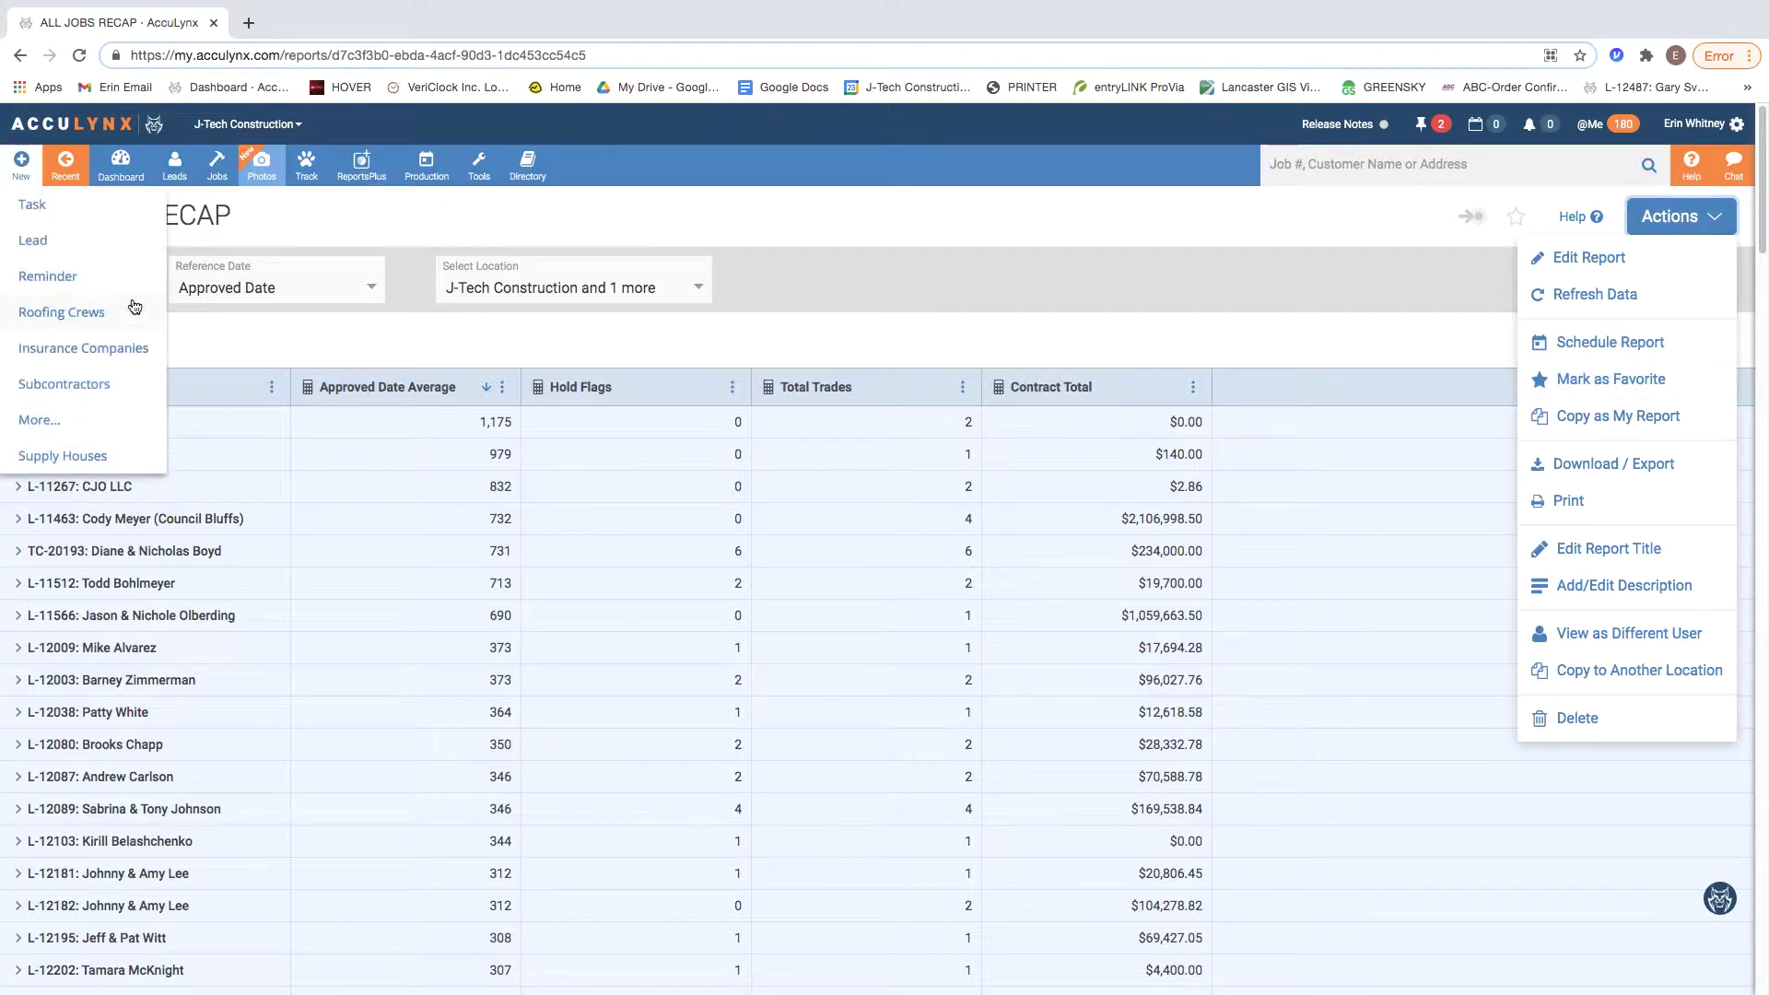
Return to the report library and view the Mark as Favorite explanation for the A/R Age Report without marking it
mouse_move(361, 165)
click(378, 218)
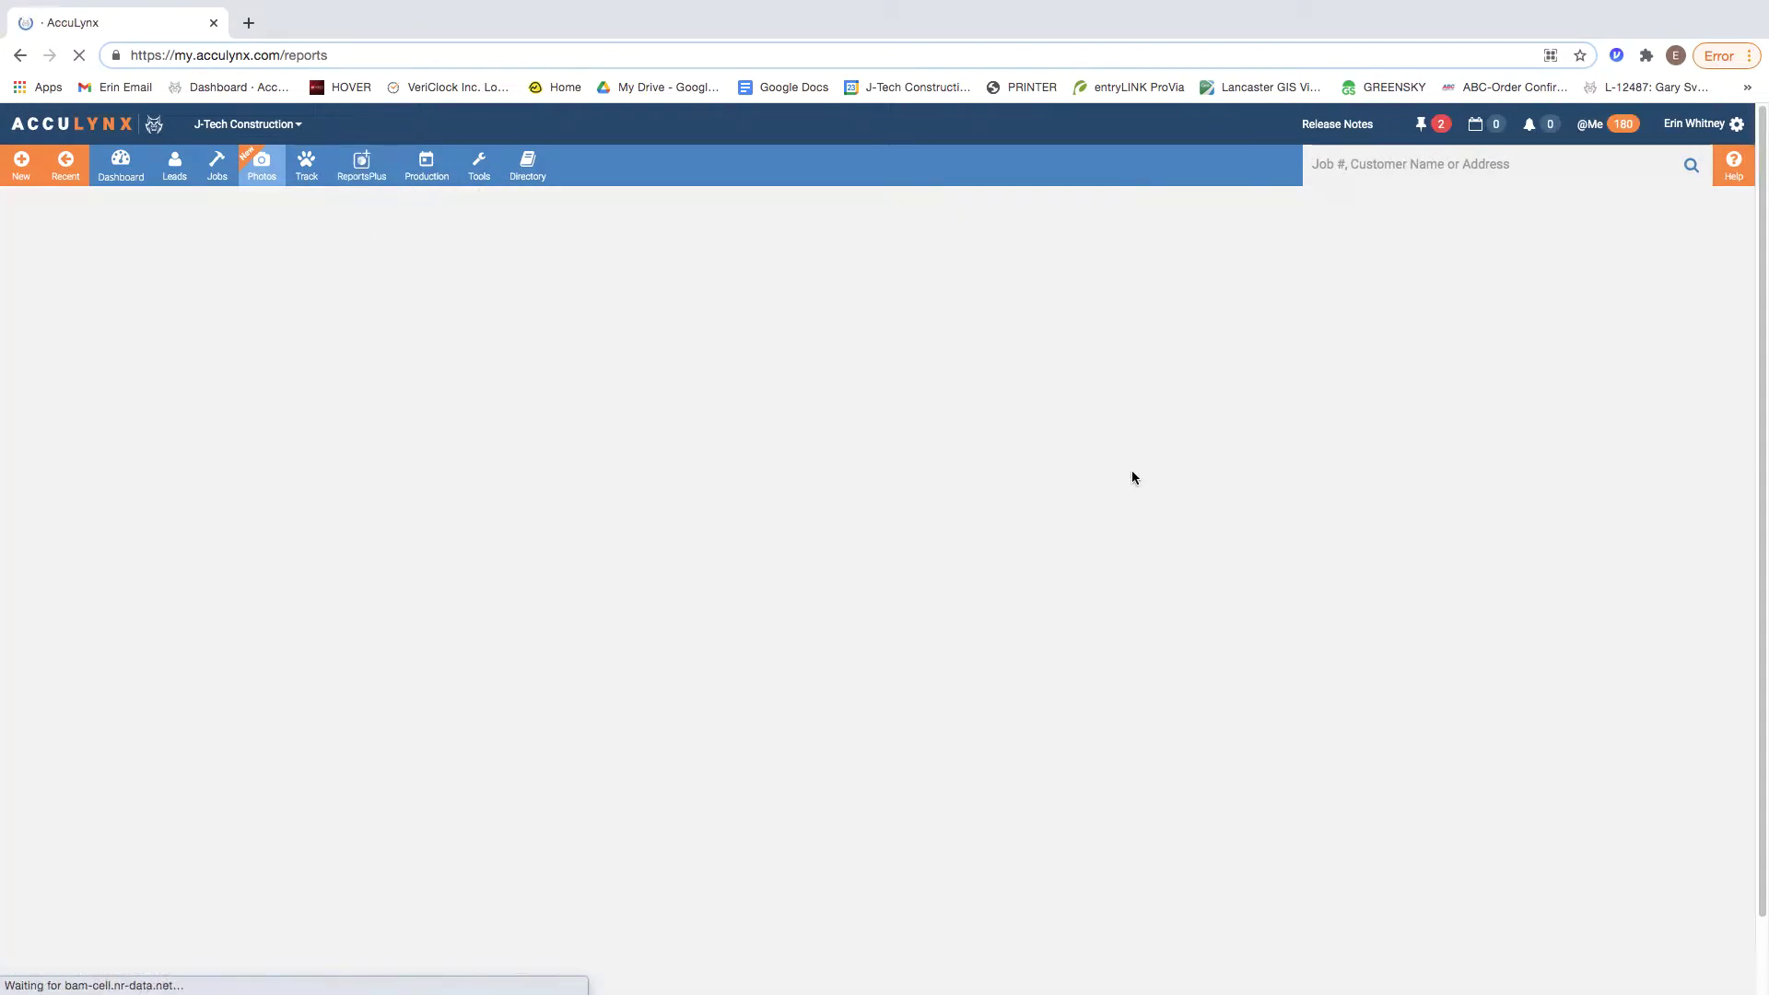
click(1411, 394)
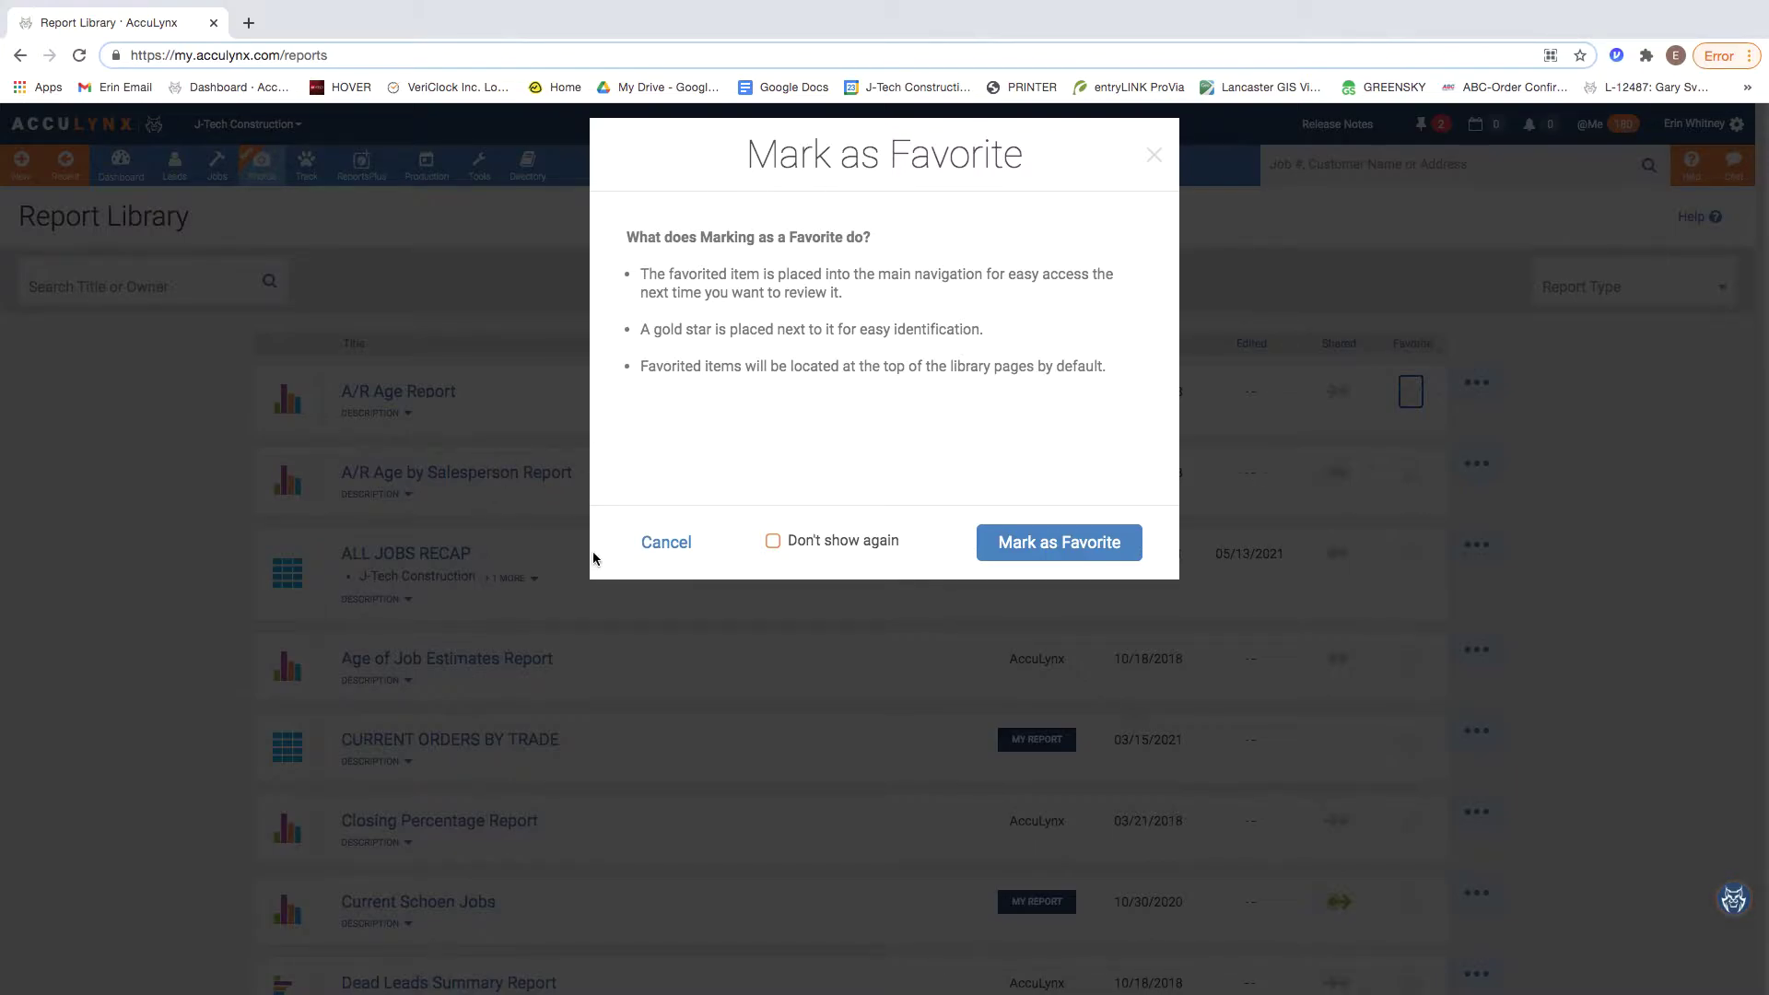
click(666, 544)
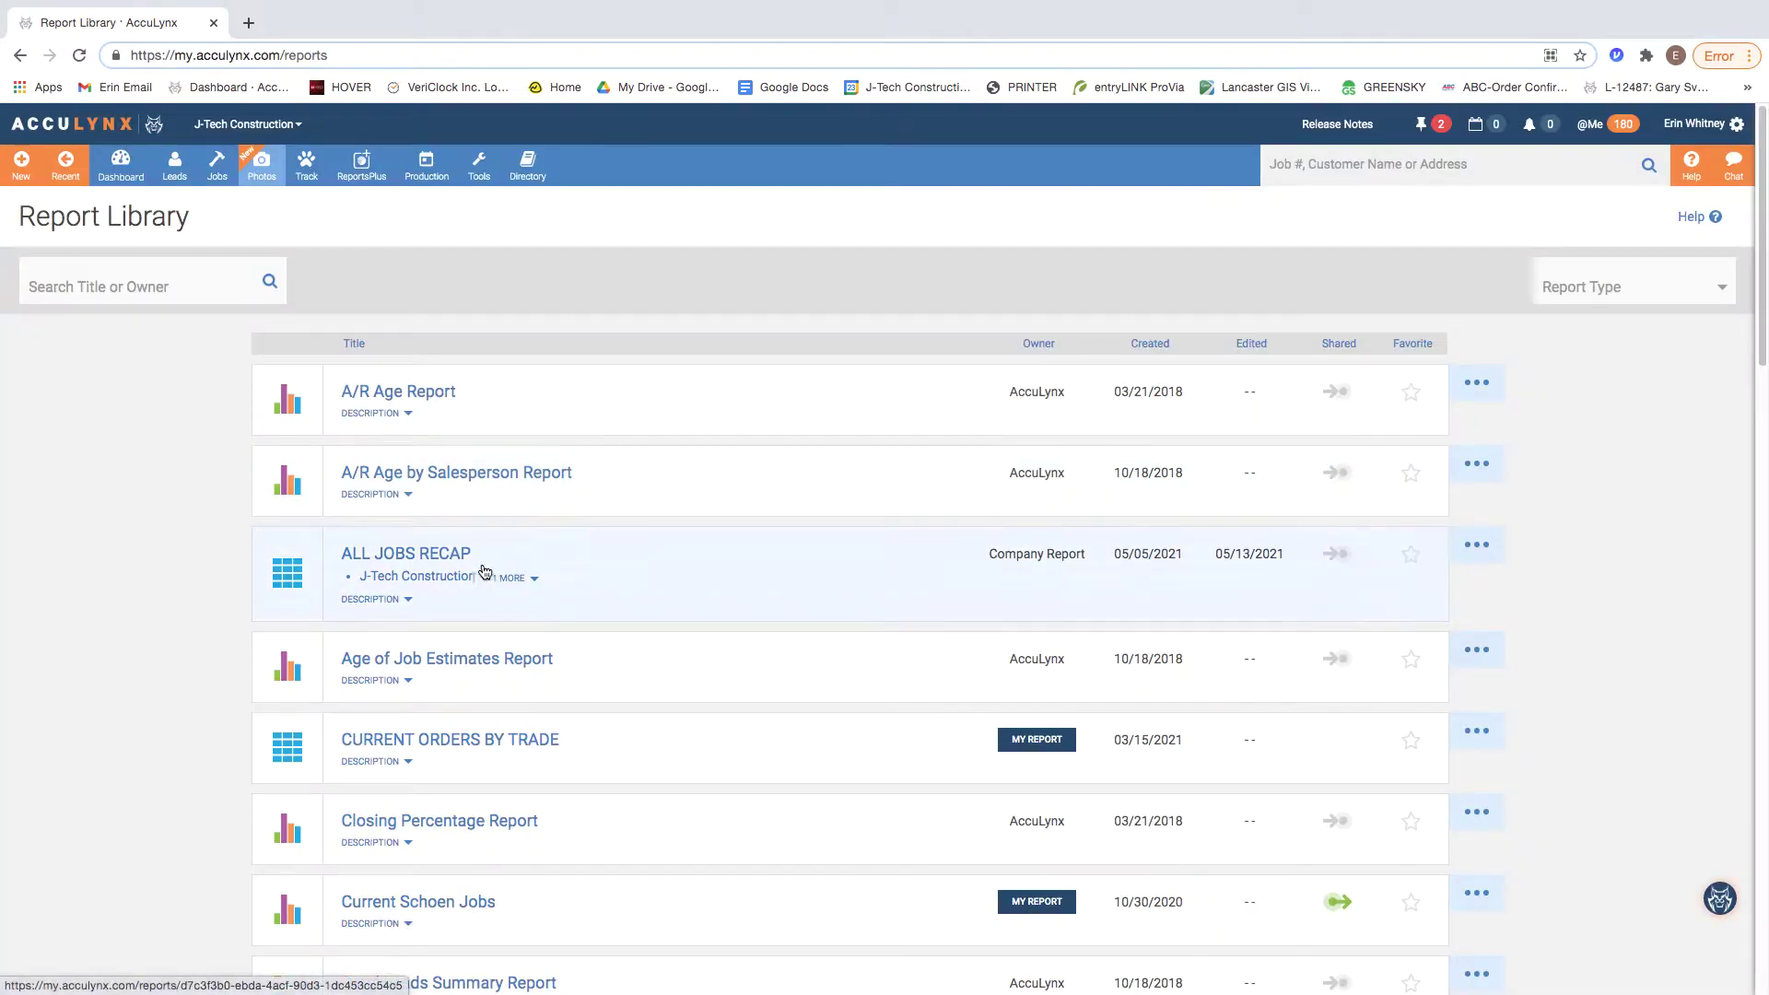
Revisit the available actions of the ALL JOBS RECAP report and go back to the report library
click(610, 586)
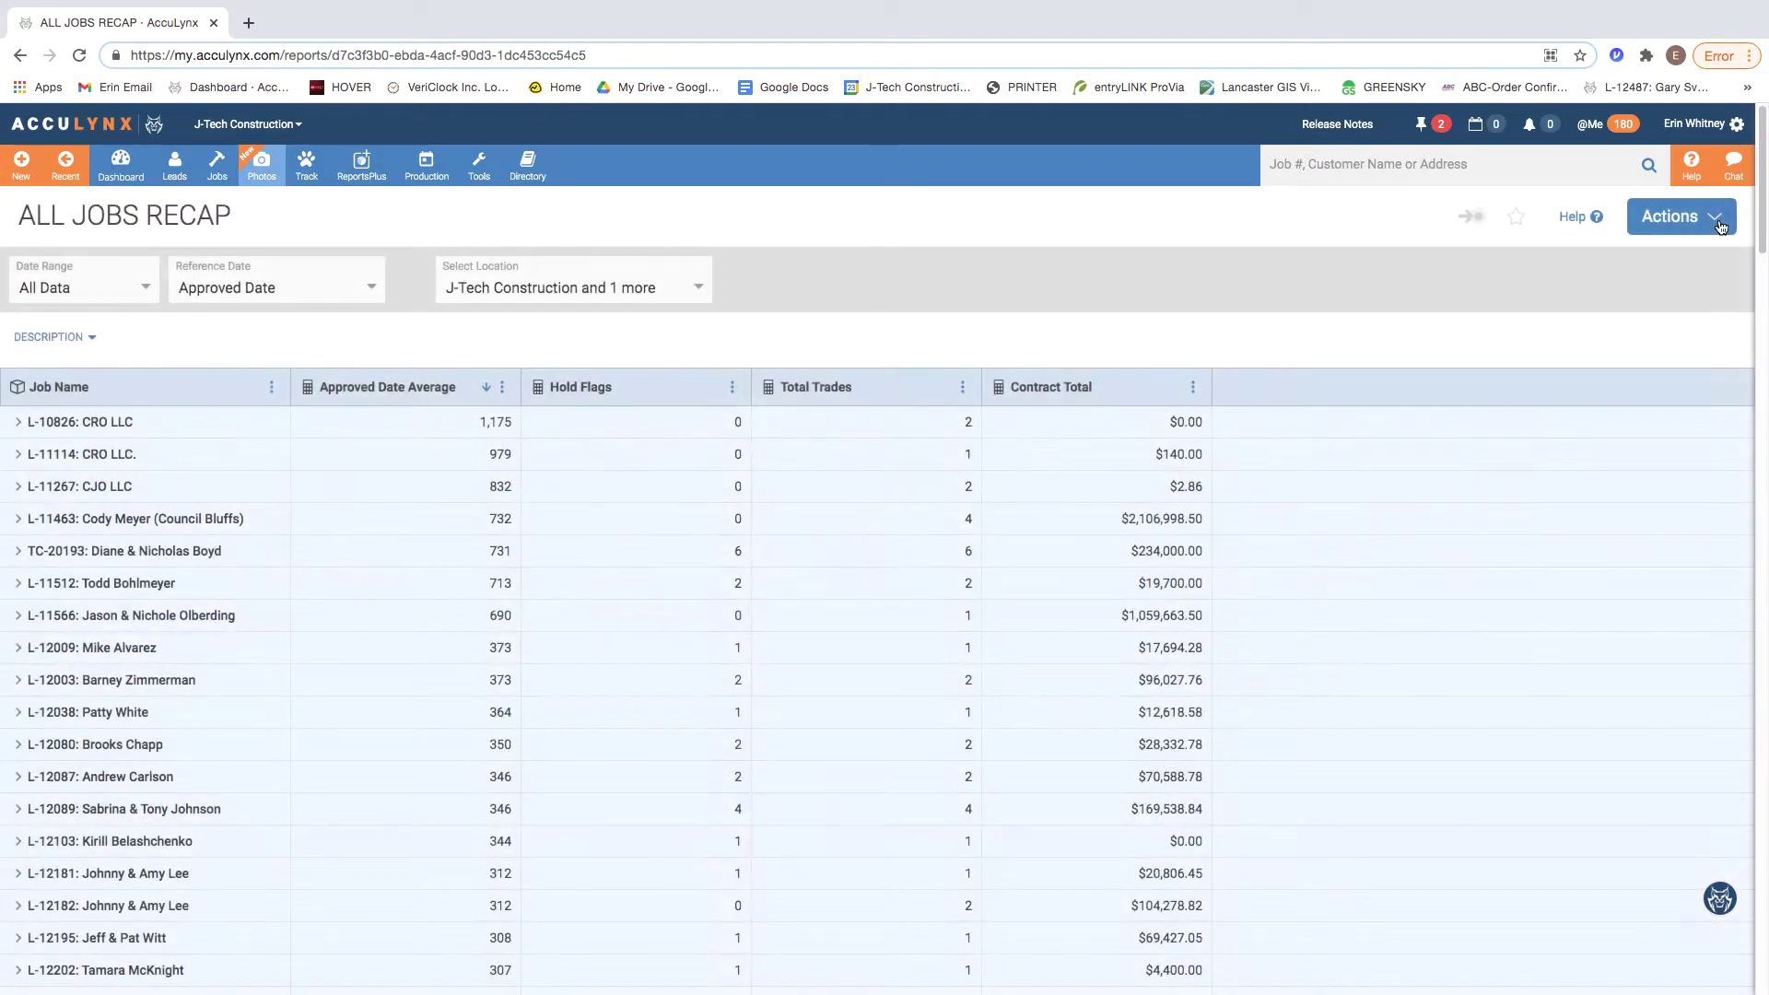
click(1716, 224)
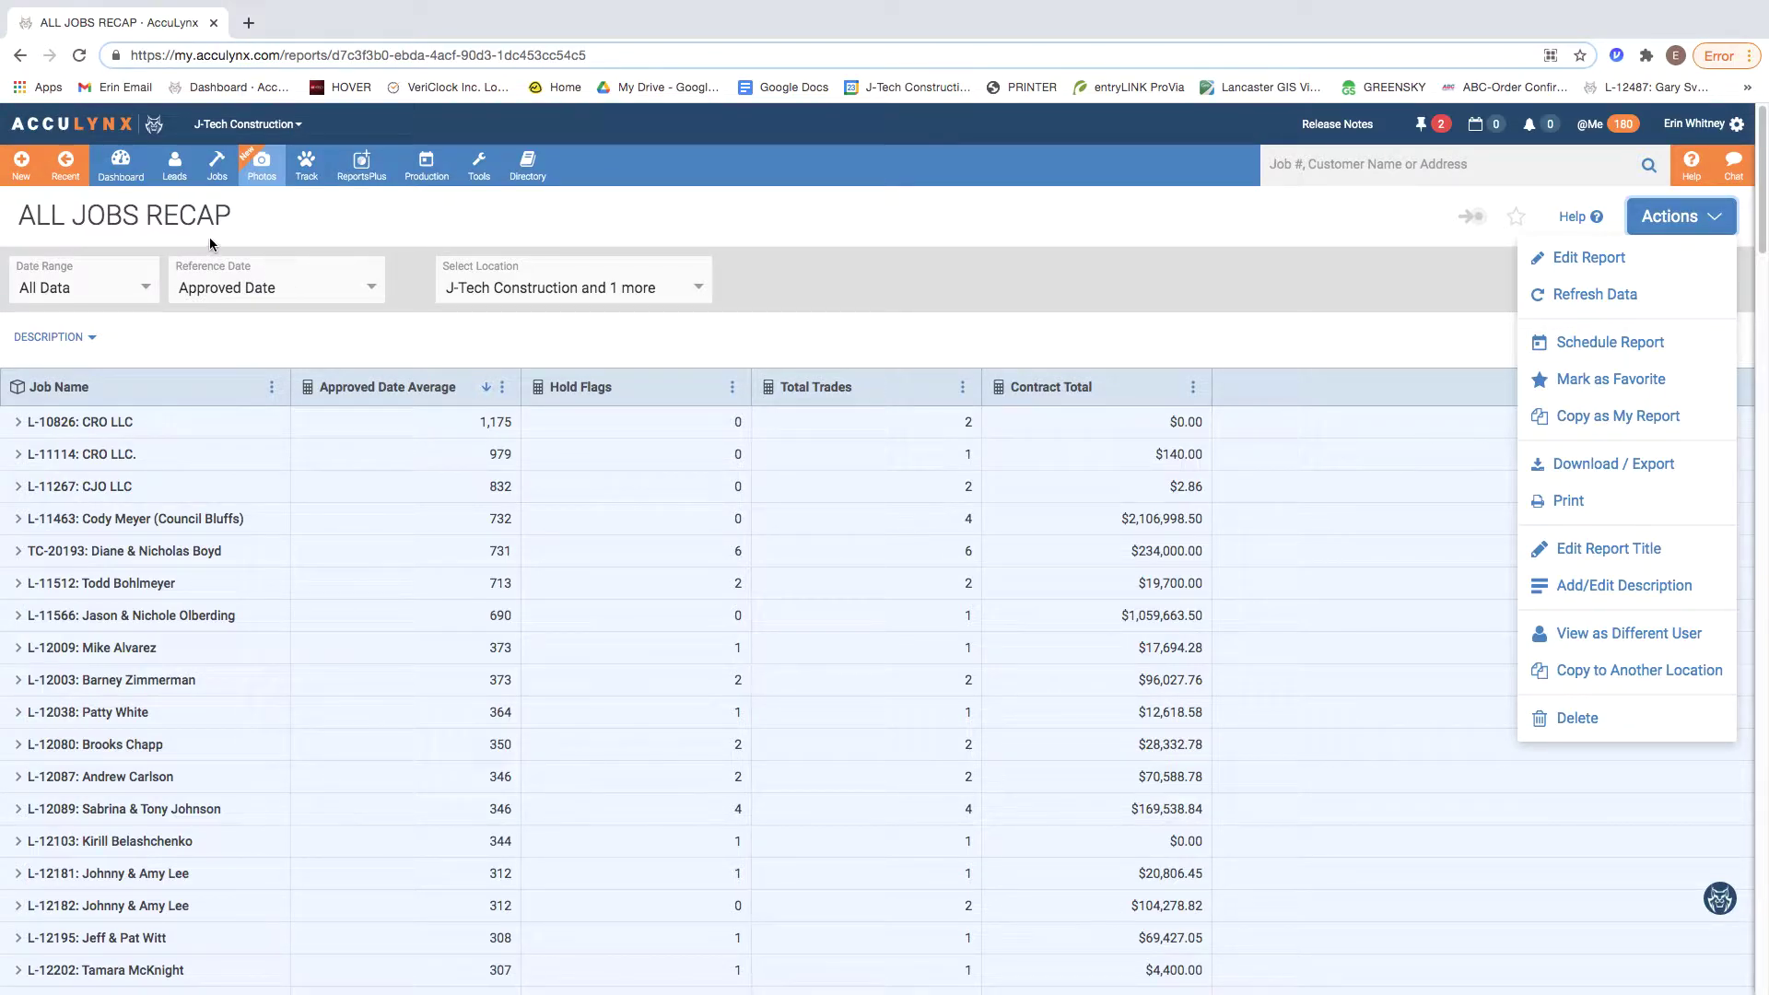
click(19, 56)
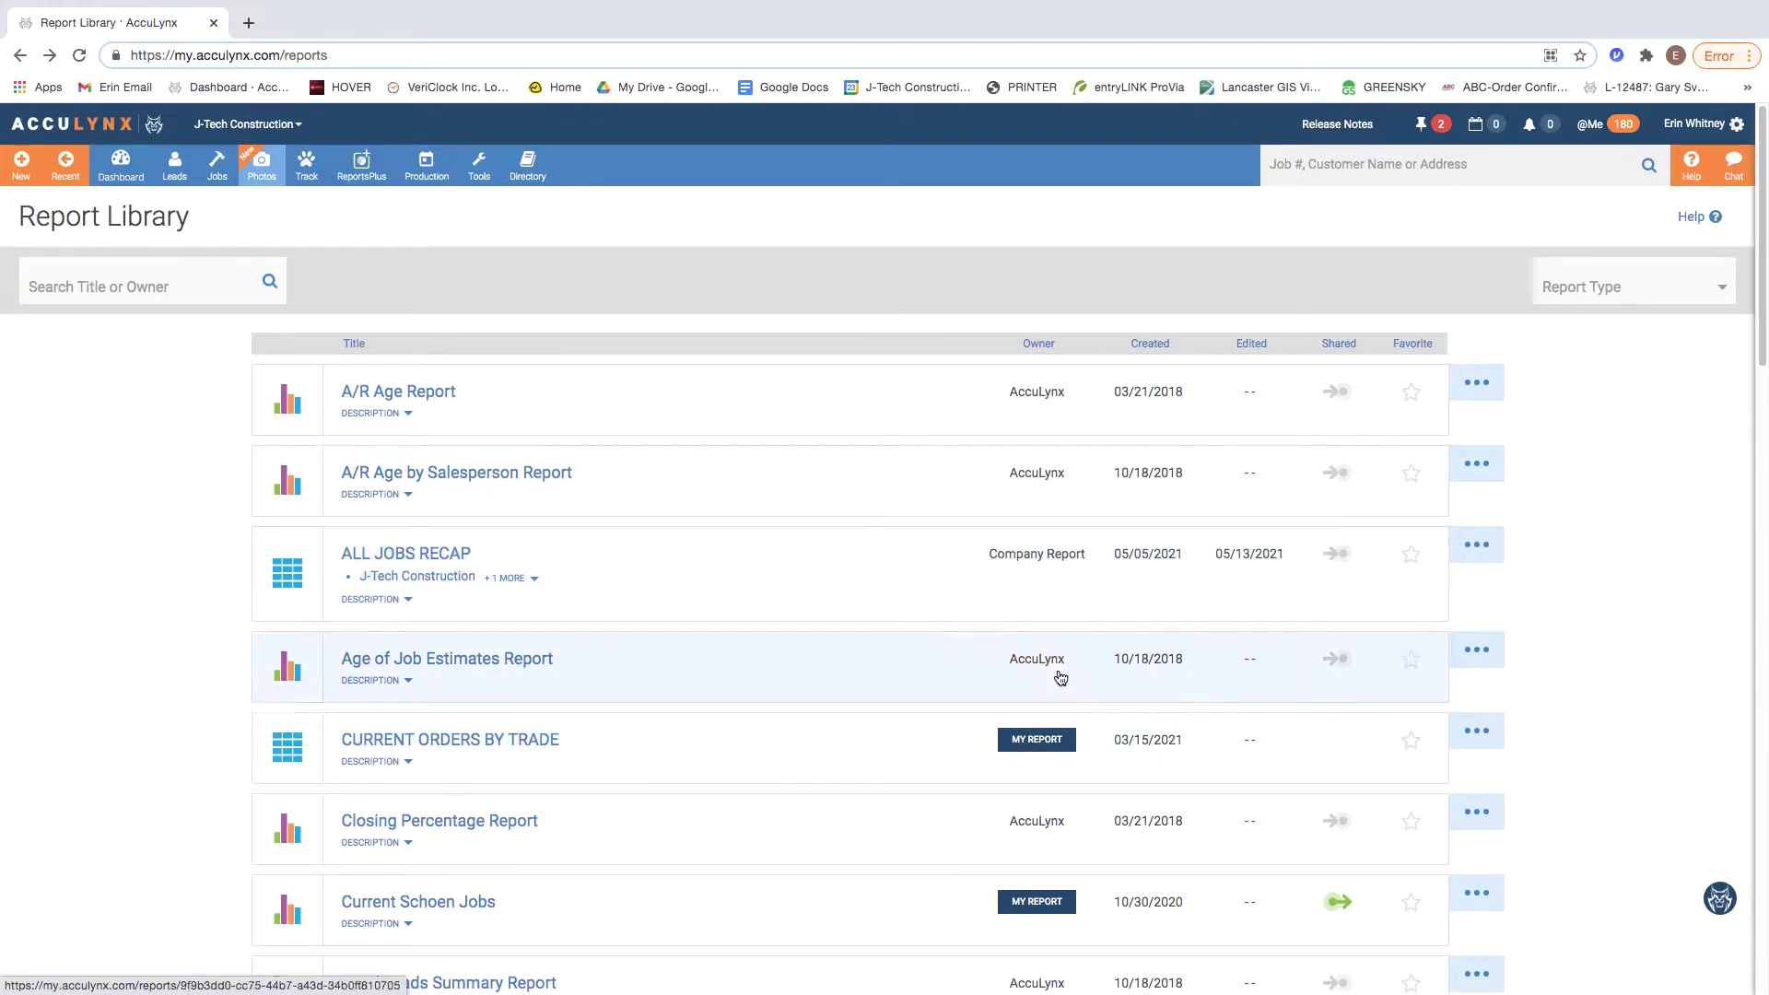
Reopen the ALL JOBS RECAP report and view its Copy As My Report settings without making a copy
click(899, 574)
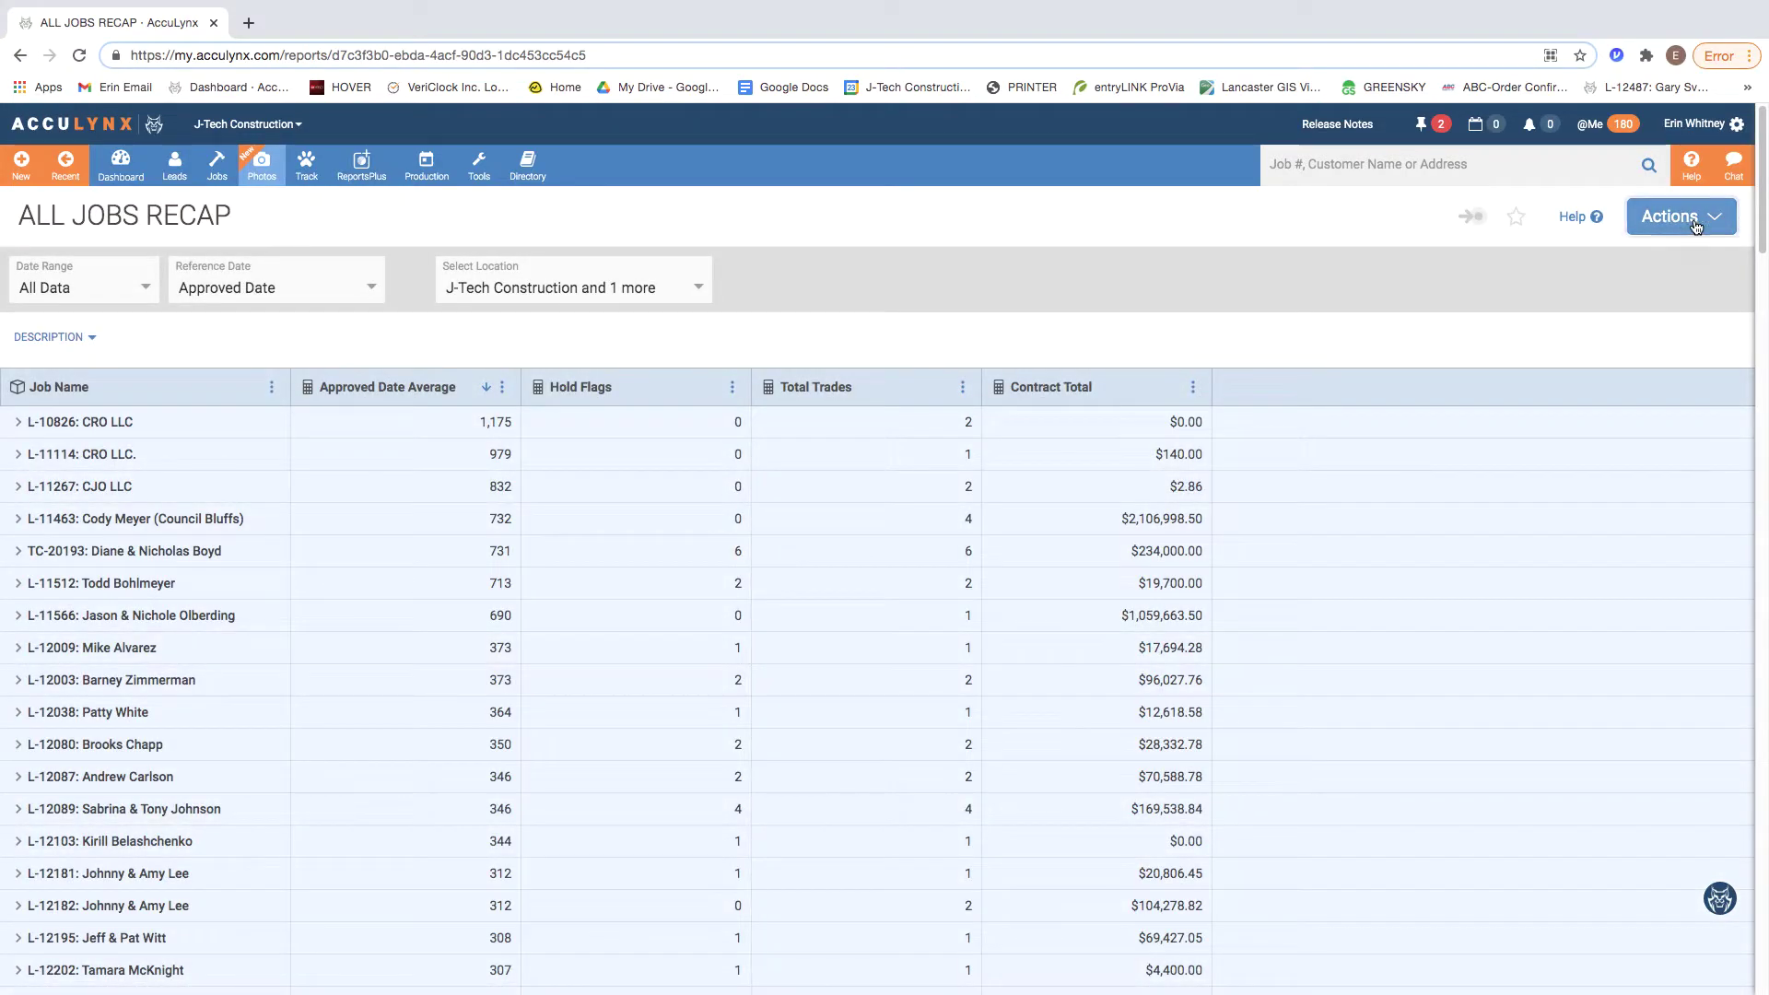
click(1696, 221)
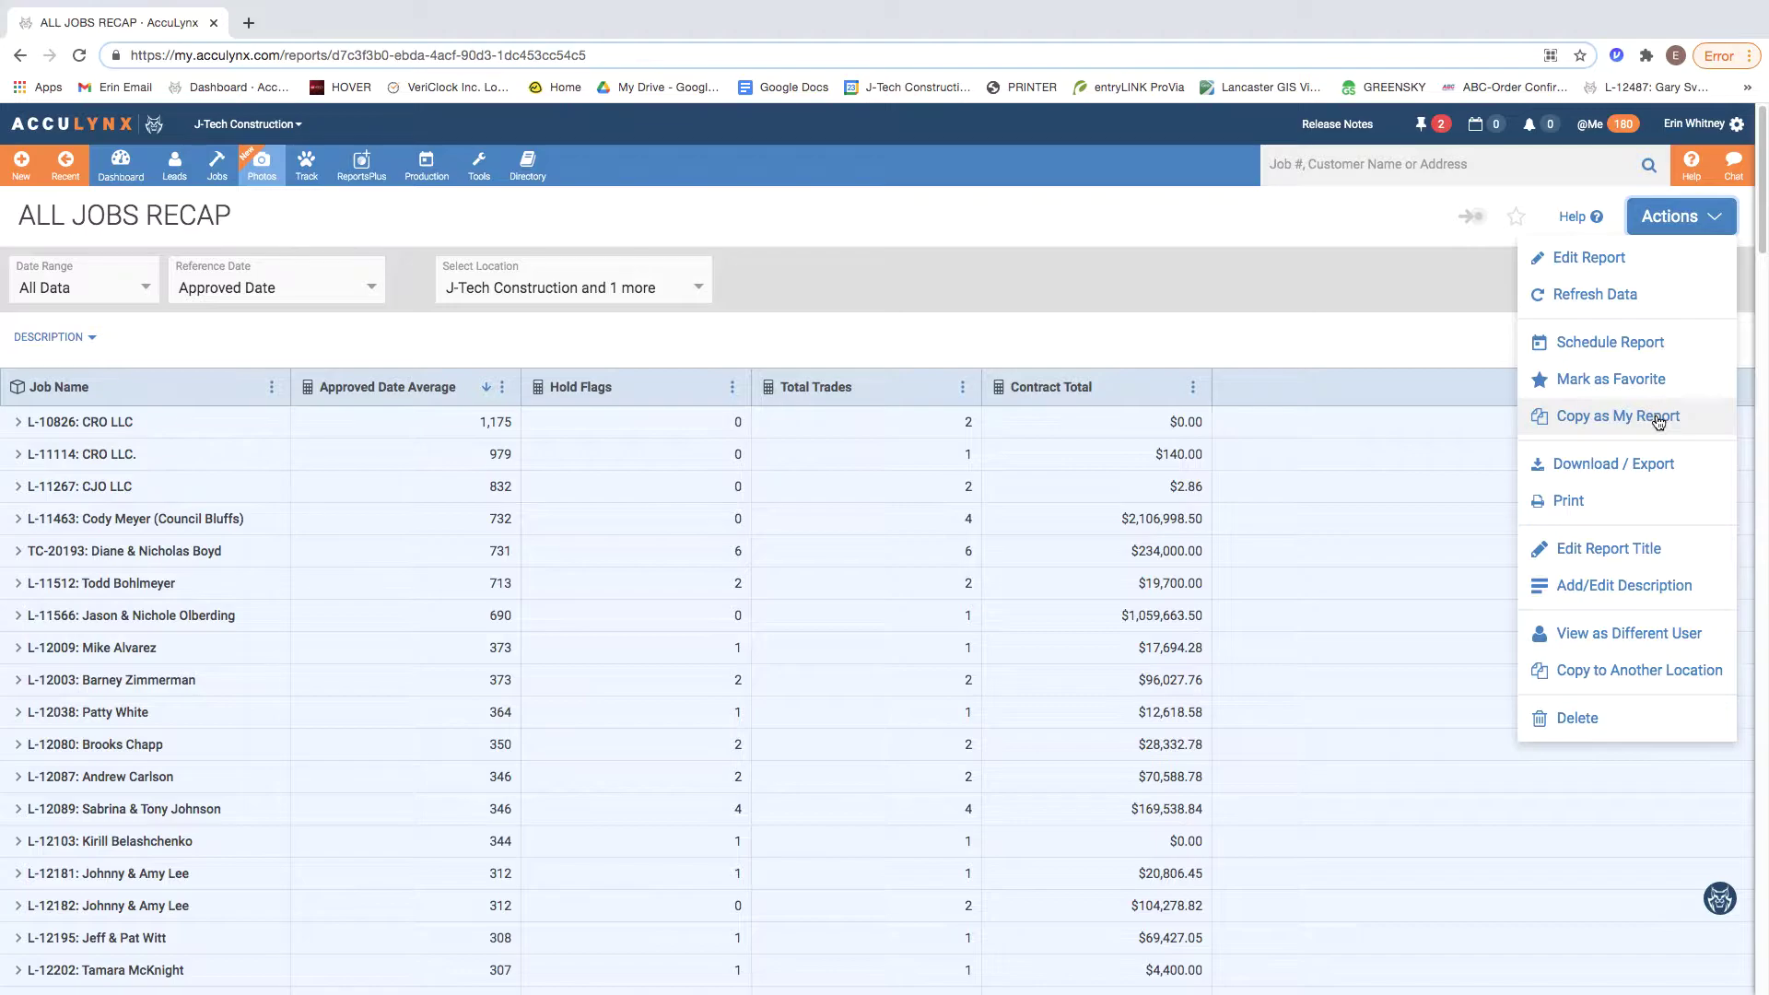
click(1658, 421)
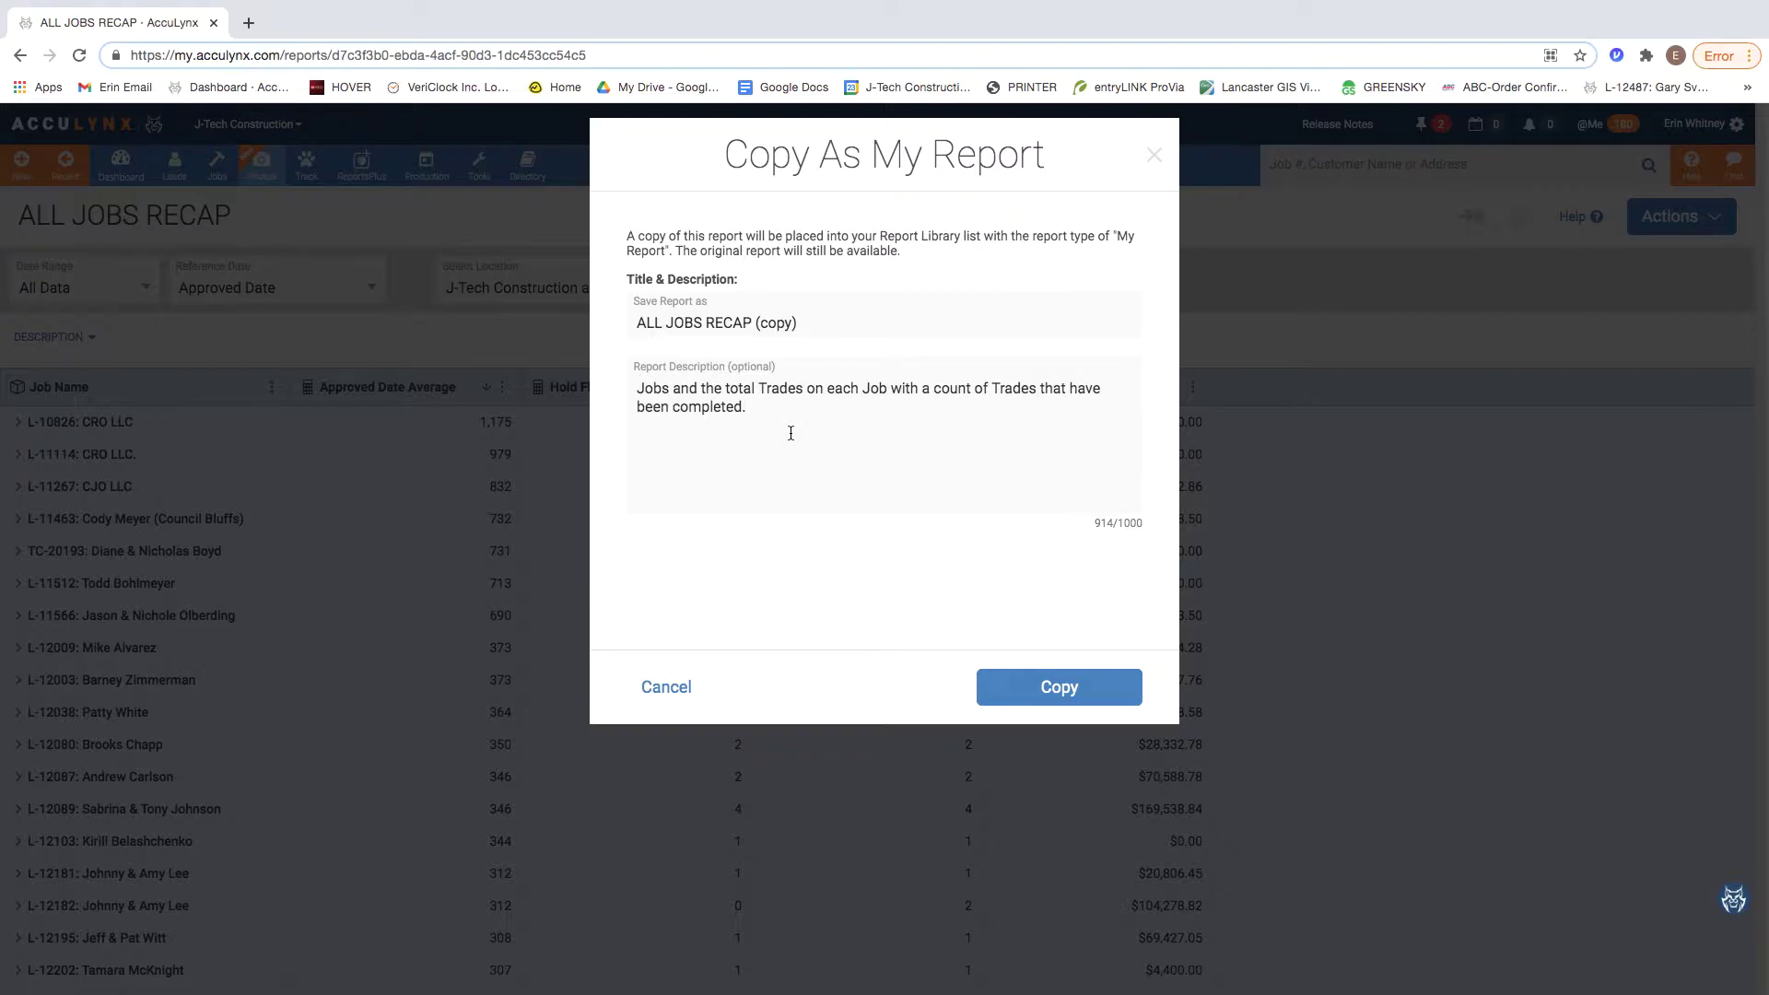
click(688, 699)
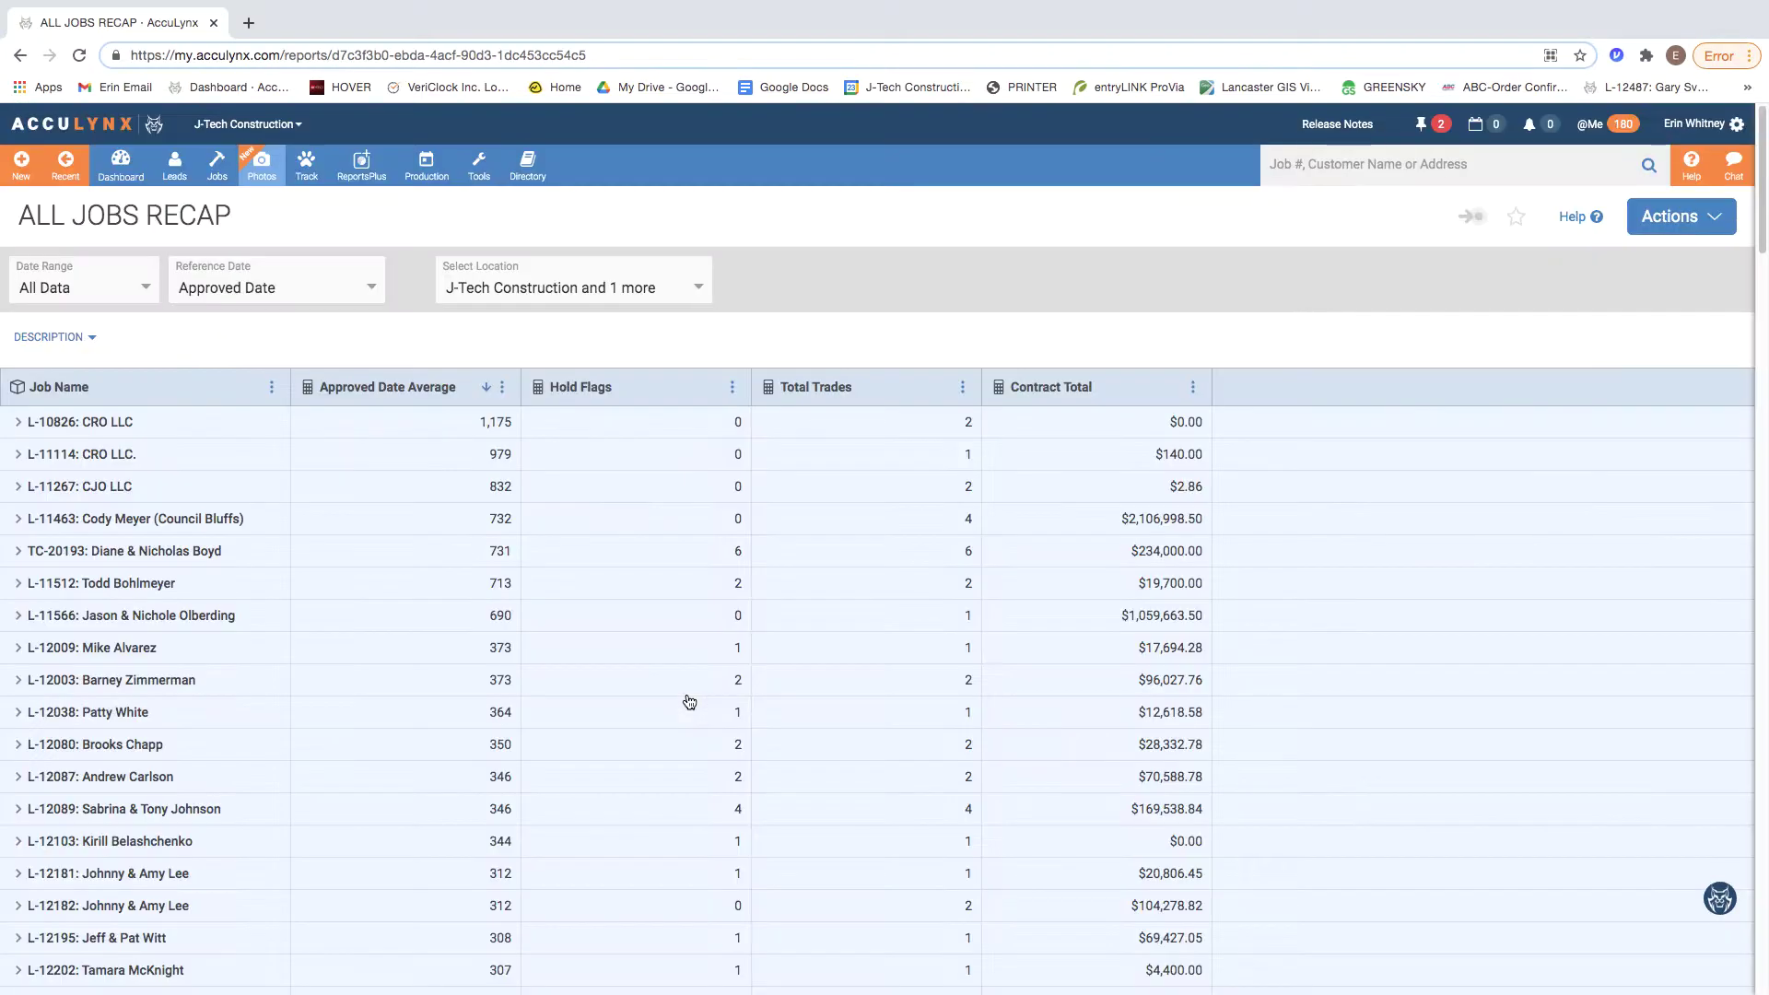
View the title editing dialog of the ALL JOBS RECAP report and cancel it without renaming the report
click(1684, 217)
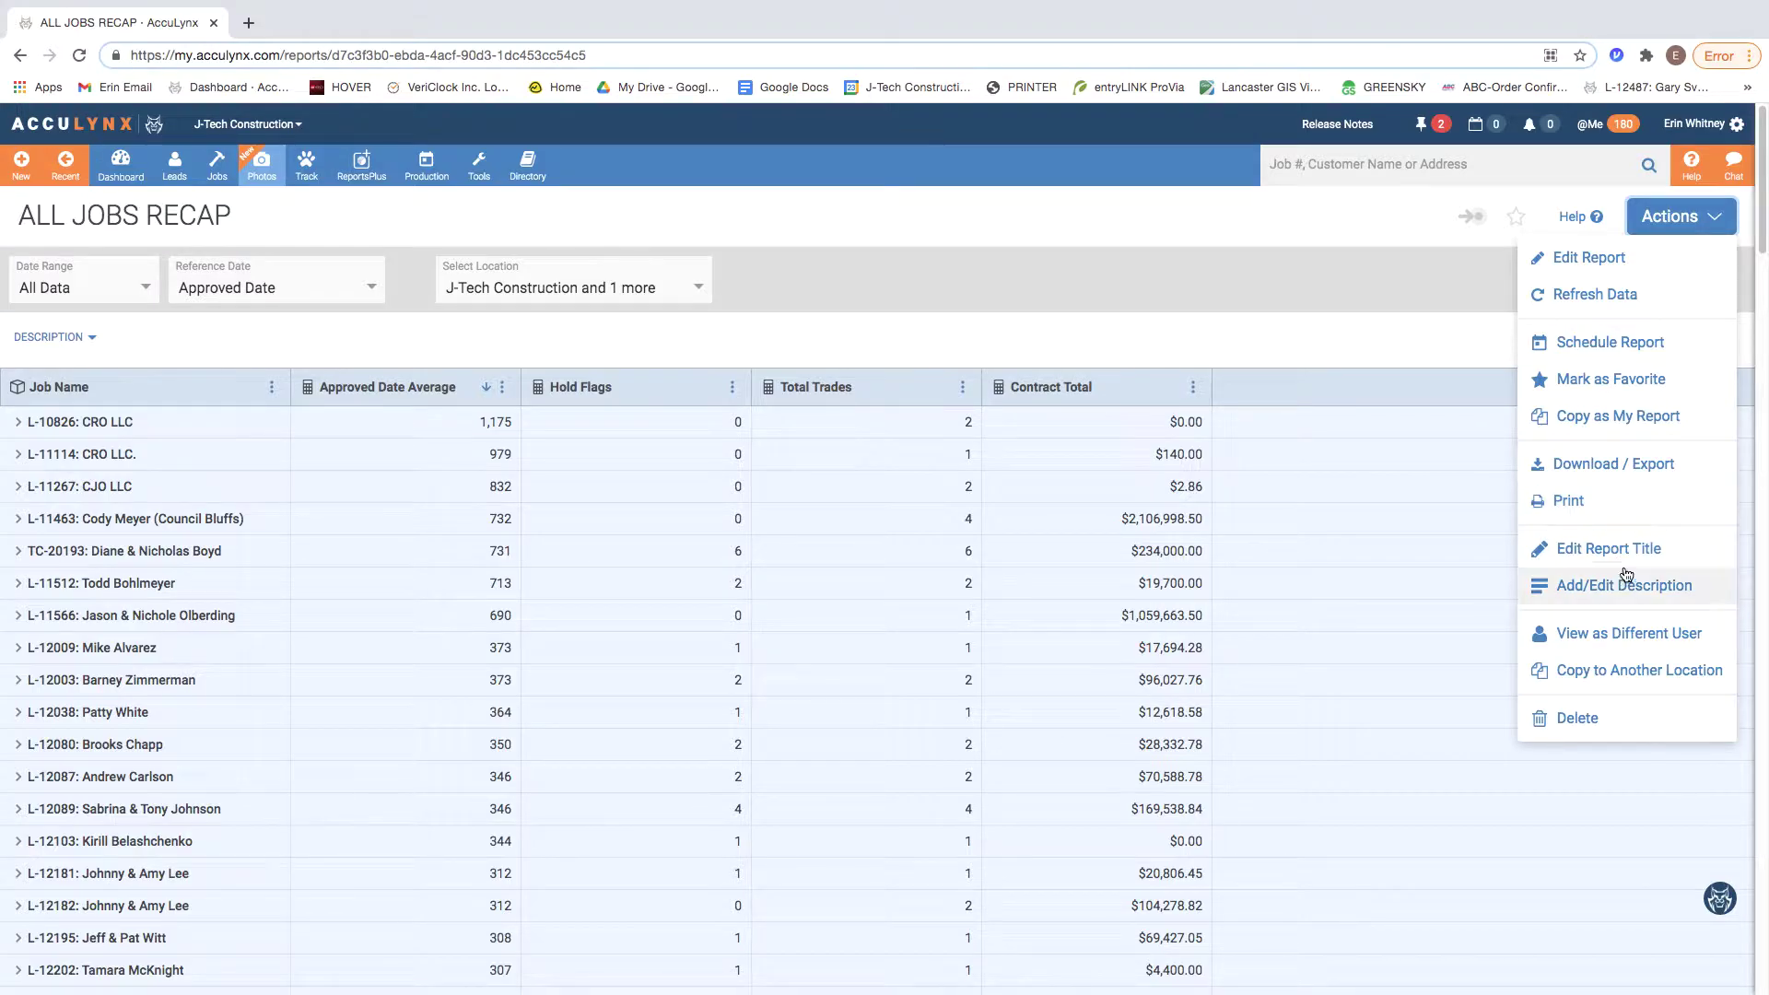
click(1651, 556)
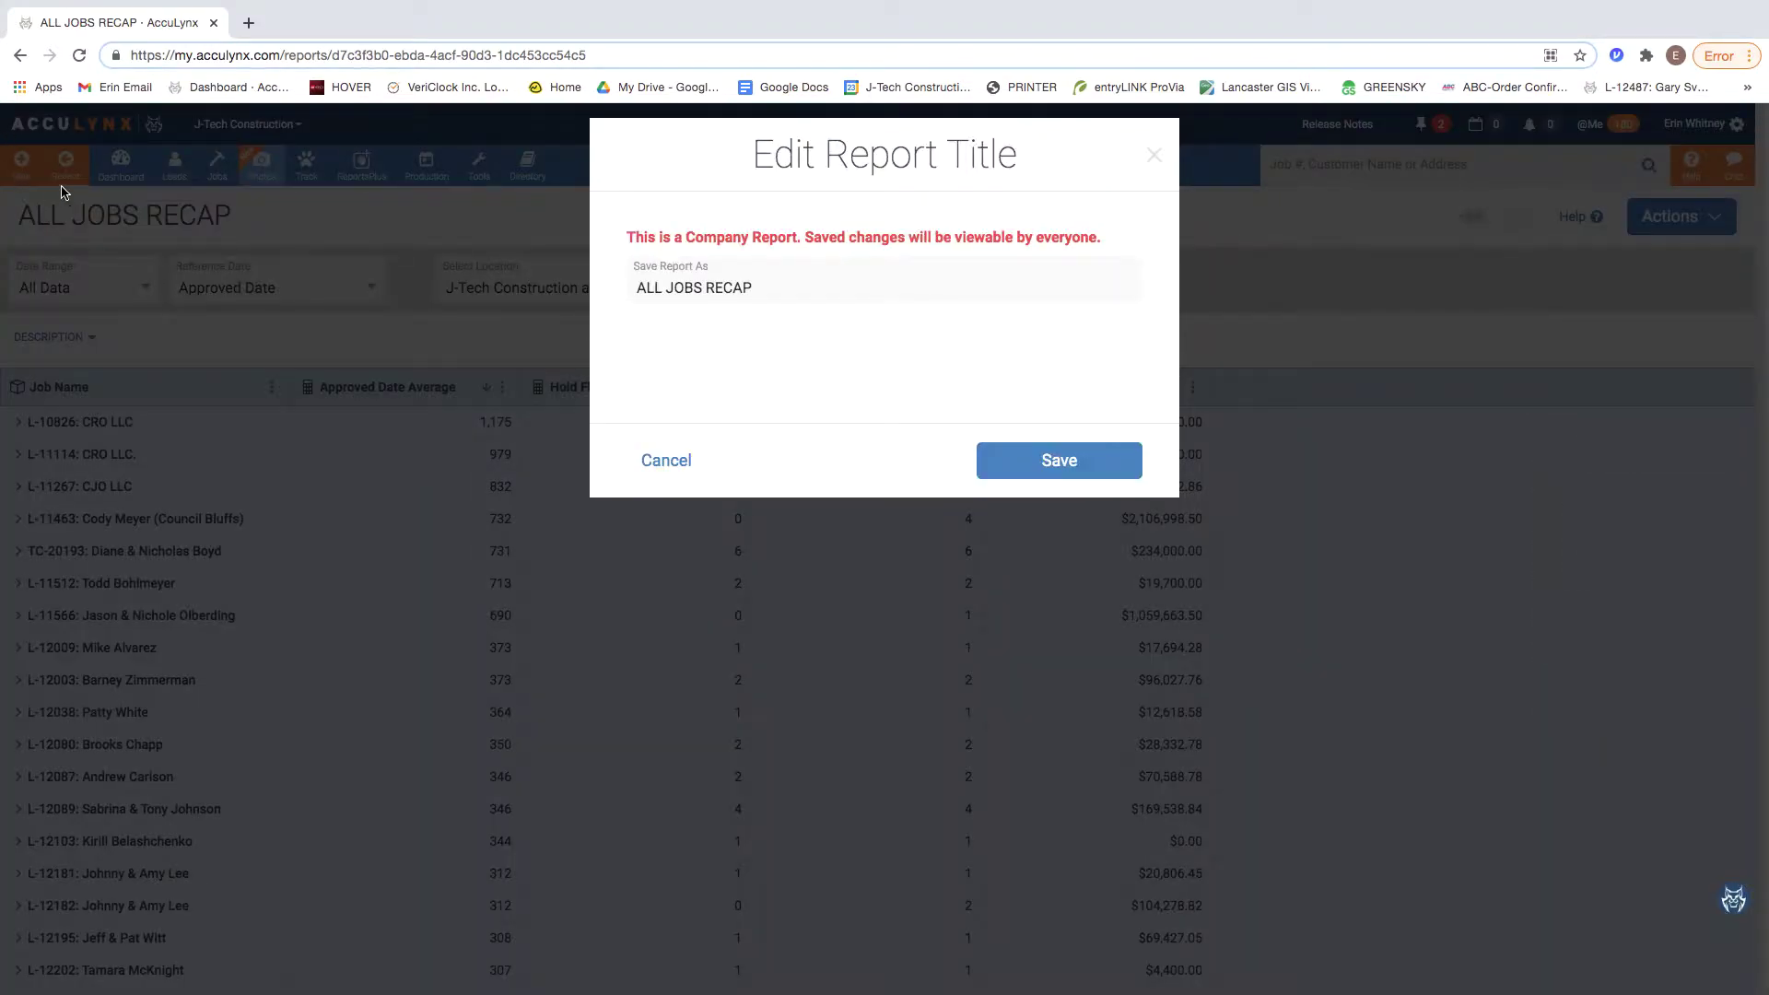
click(645, 471)
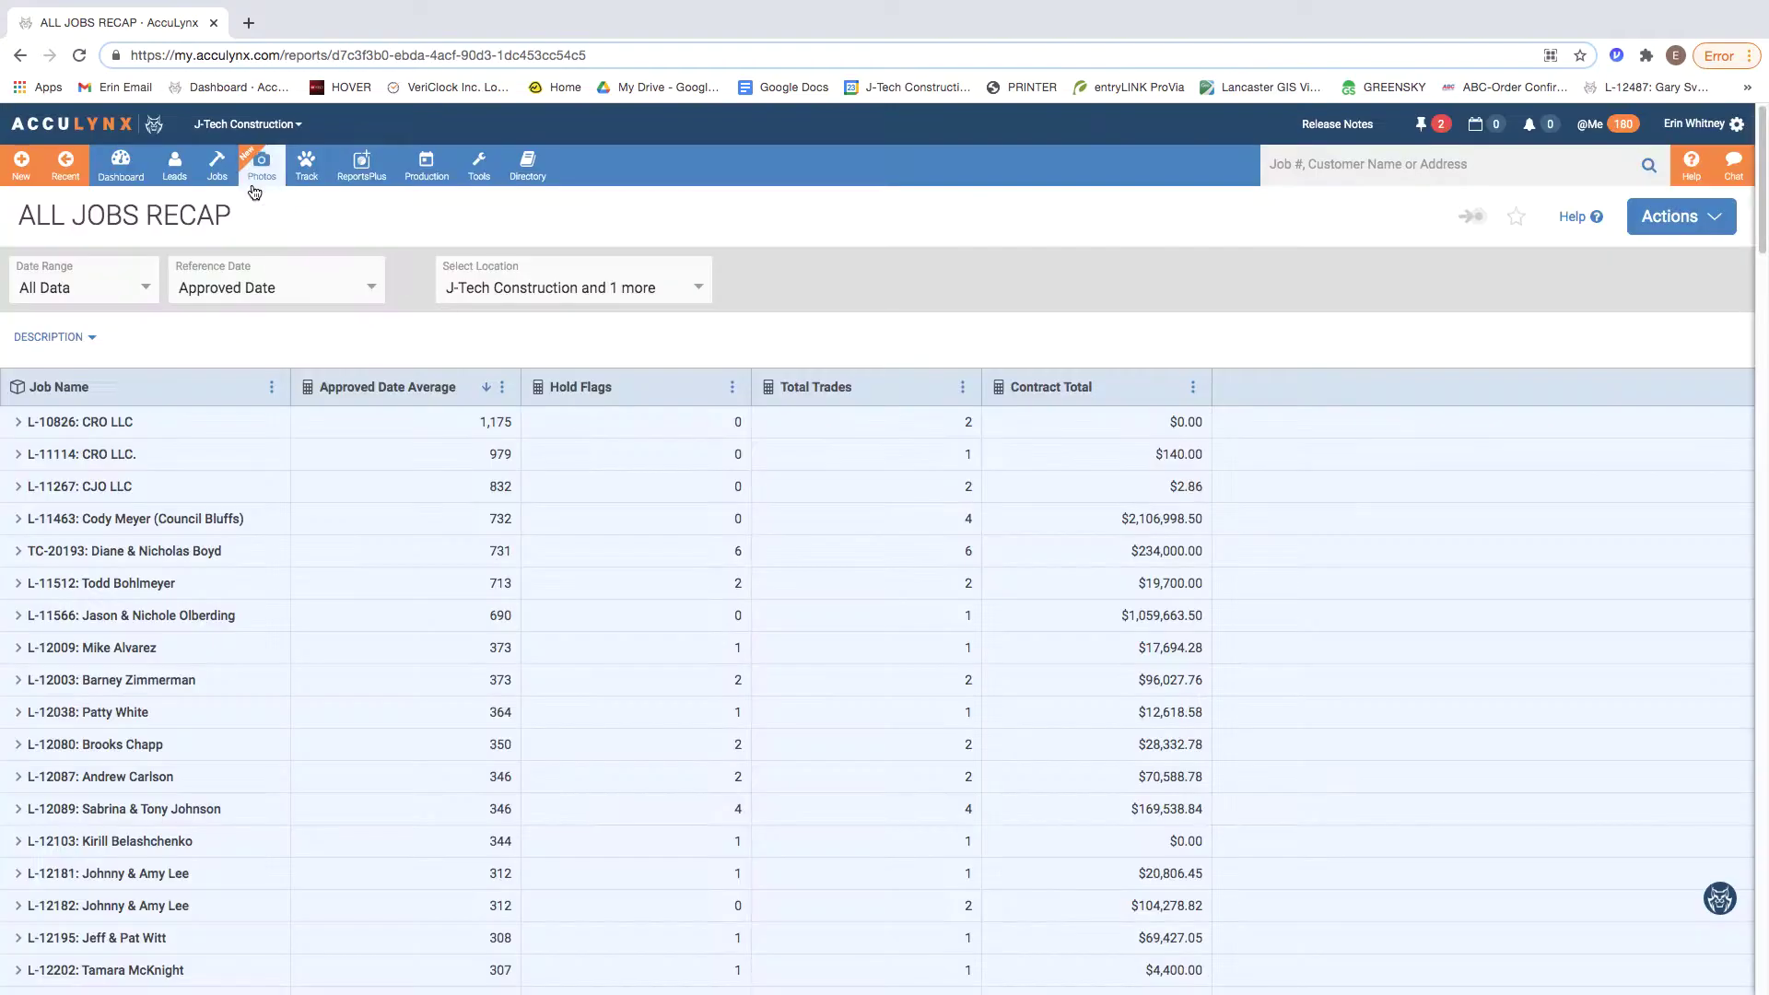
Review the remaining report actions and the available reference date options, keeping Approved Date selected
click(1672, 217)
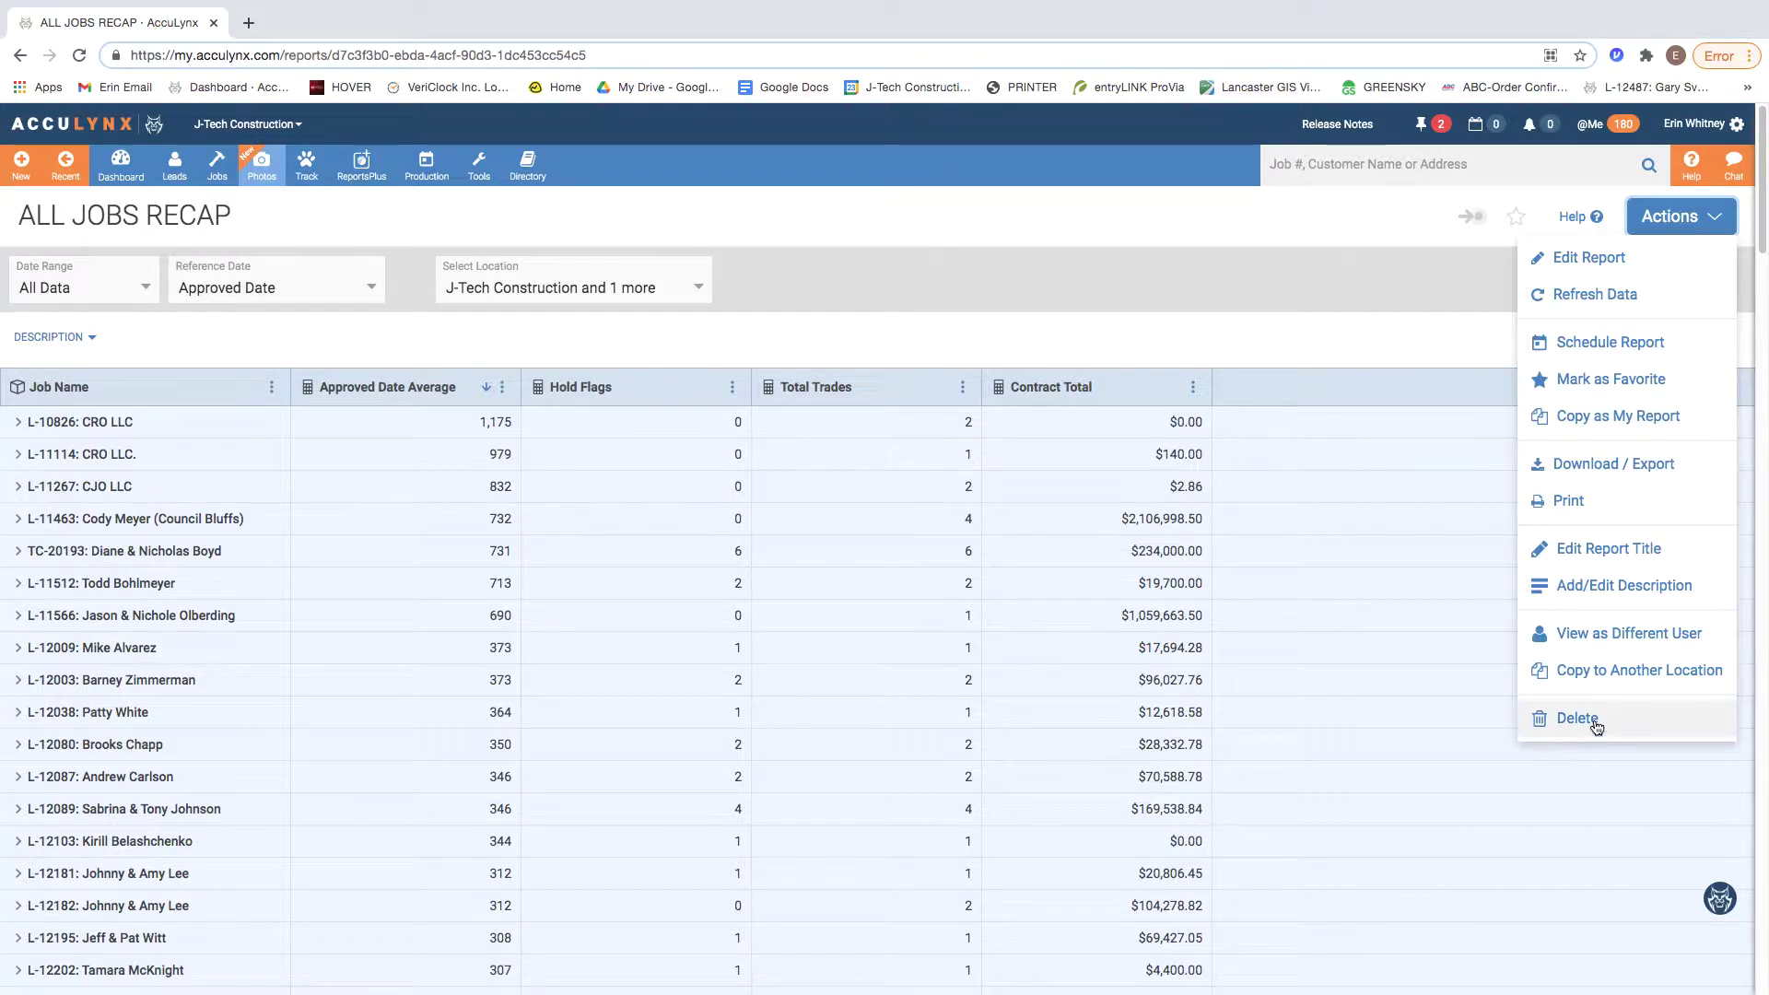
click(1230, 307)
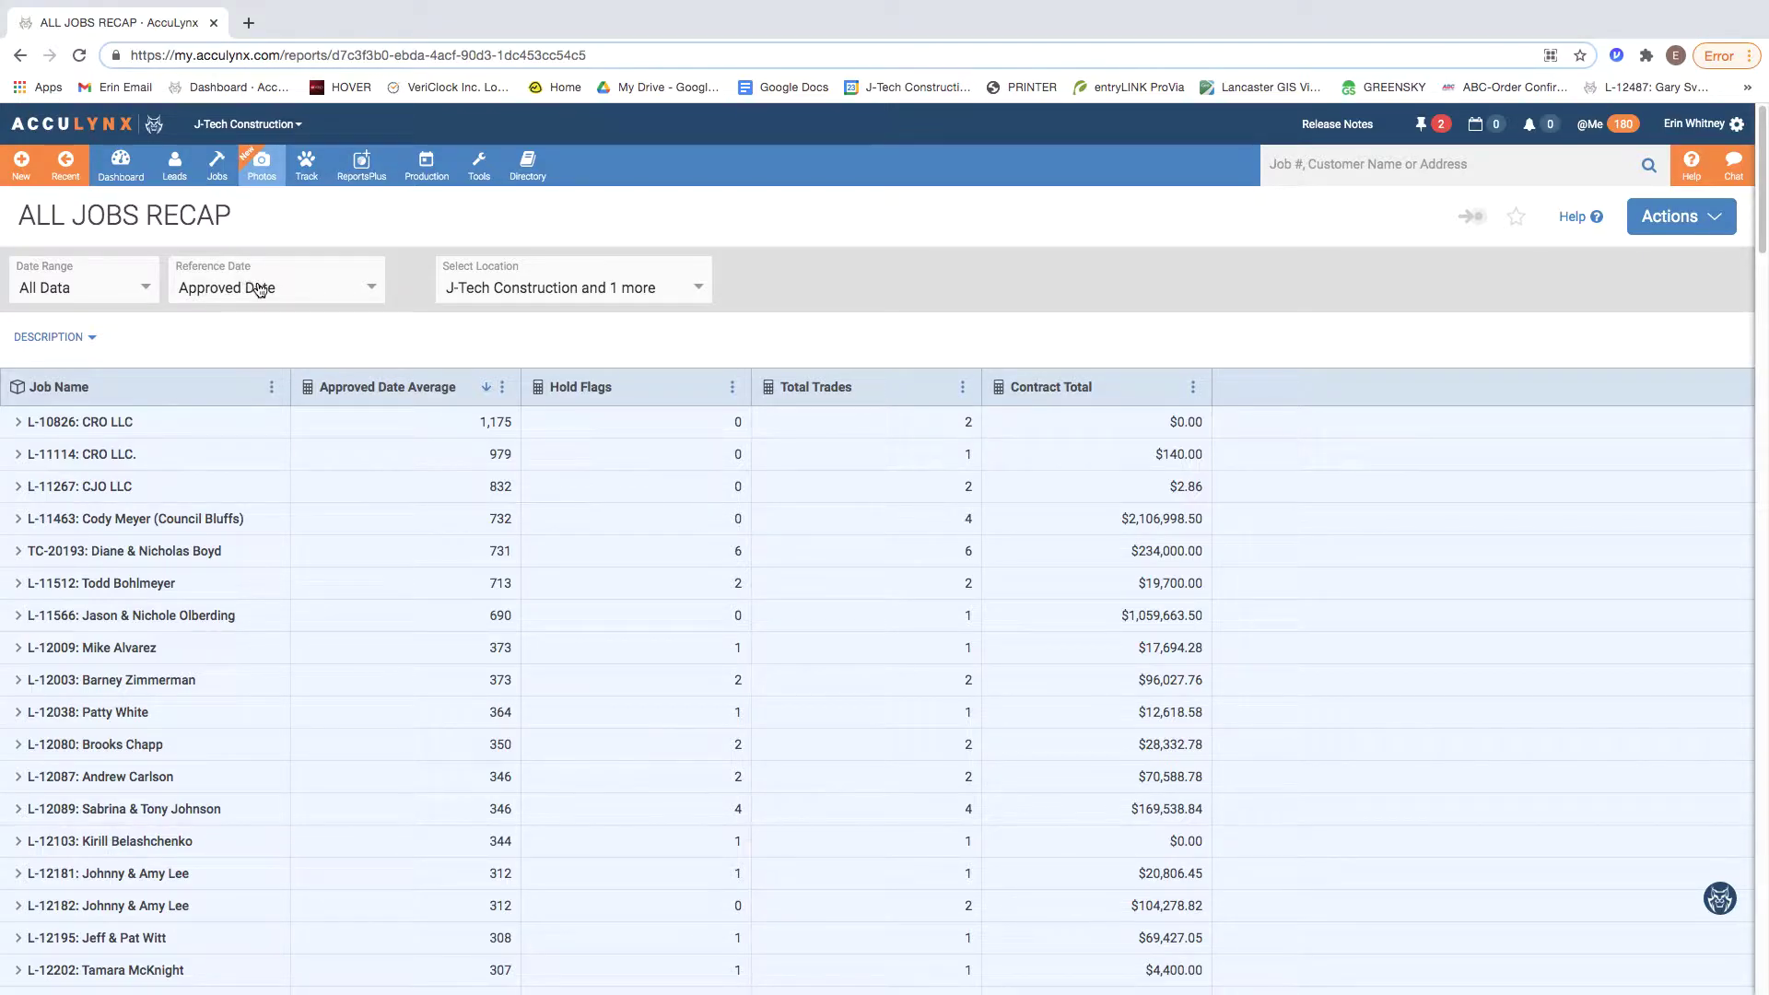
click(307, 283)
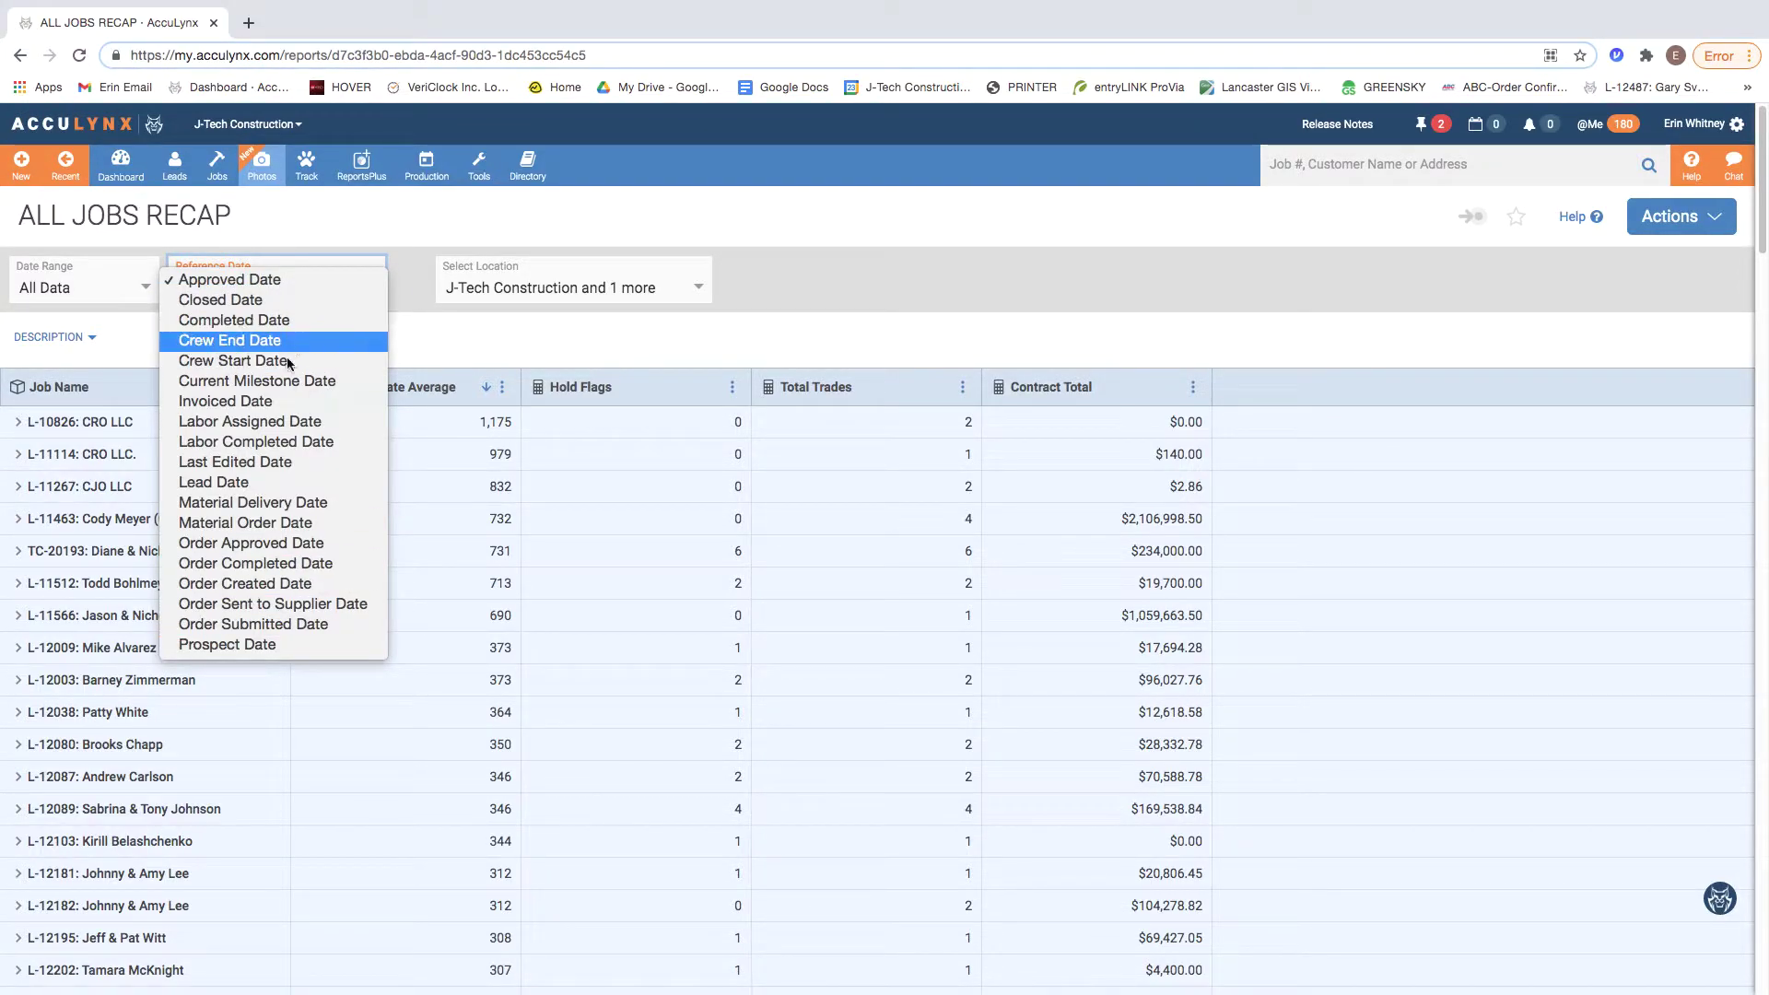
click(468, 322)
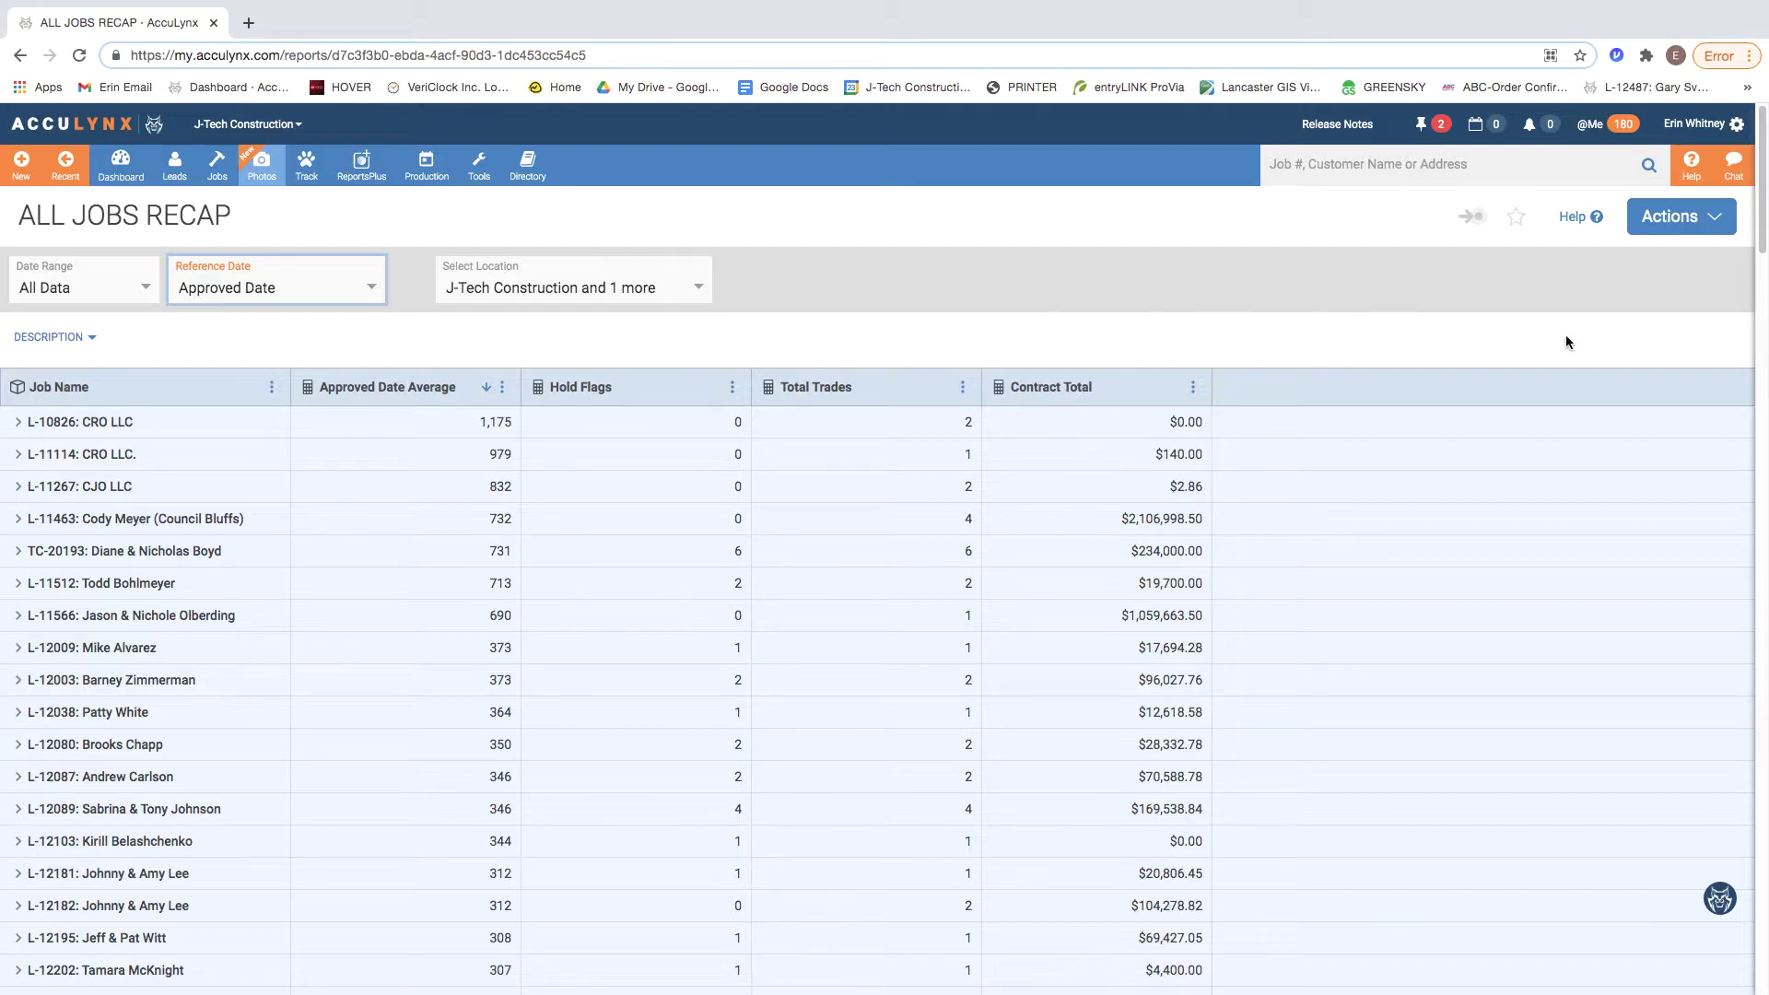
Edit the ALL JOBS RECAP report and add a default-colored pie chart showing Approved Date Average by Job Name
click(1701, 221)
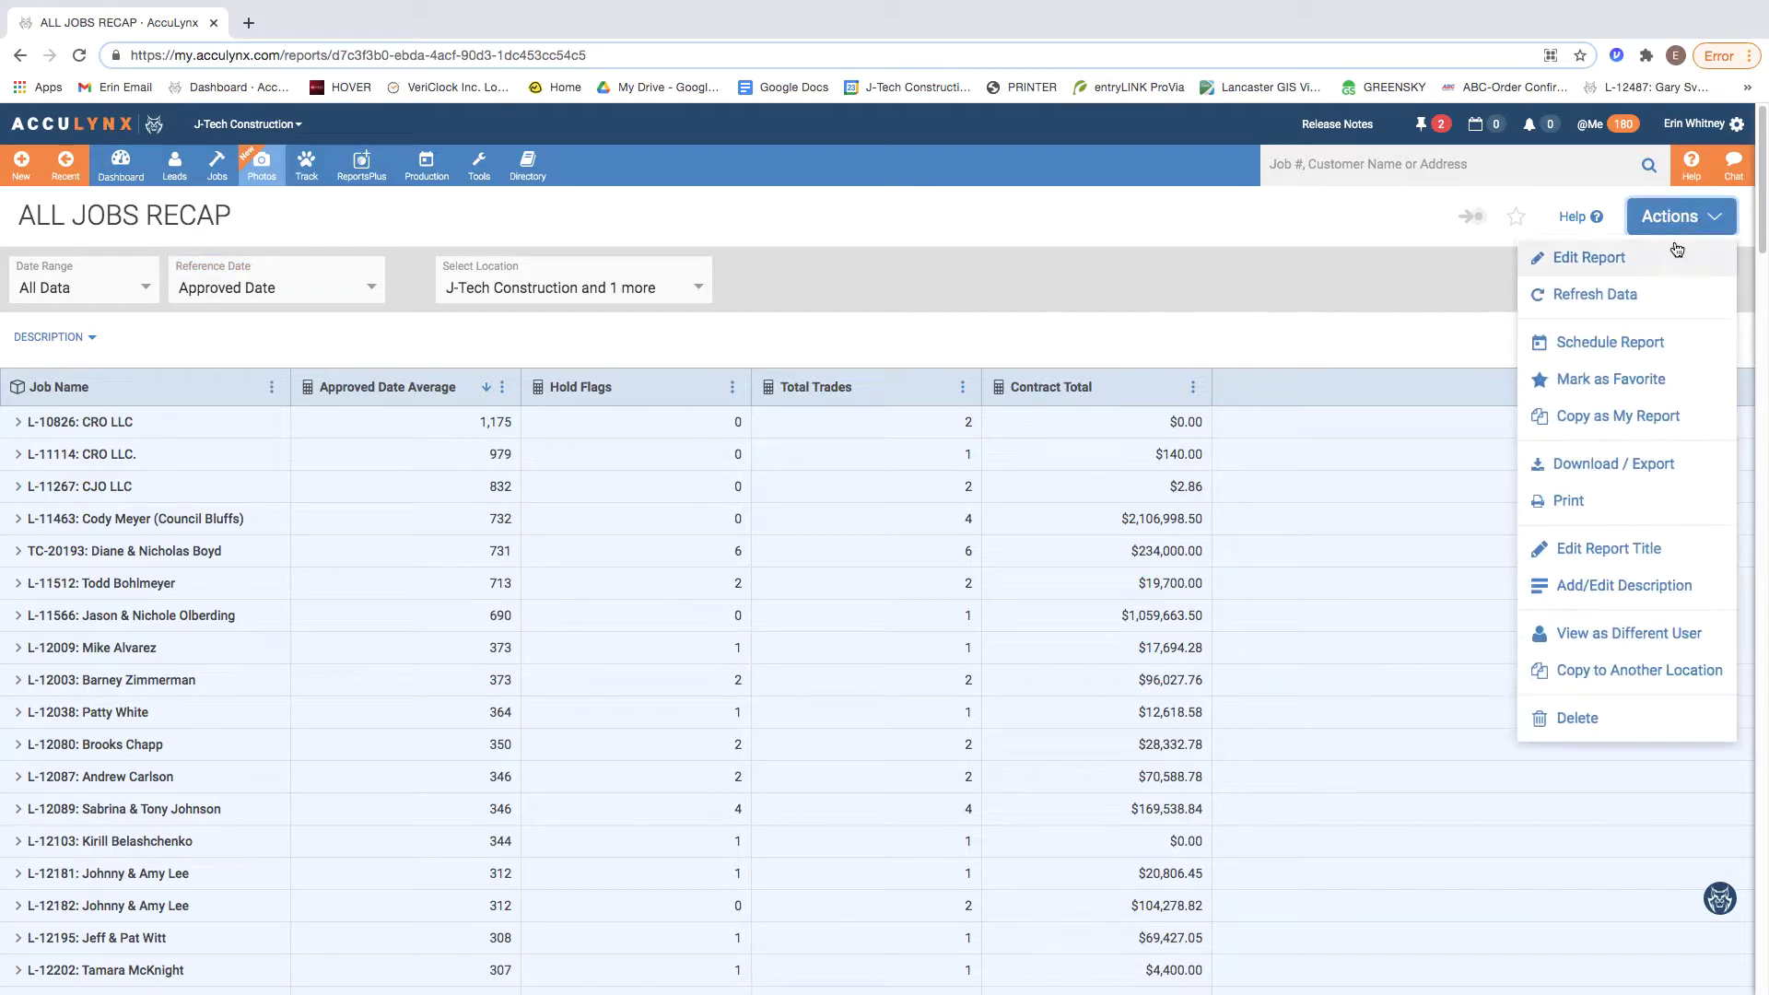
click(1589, 258)
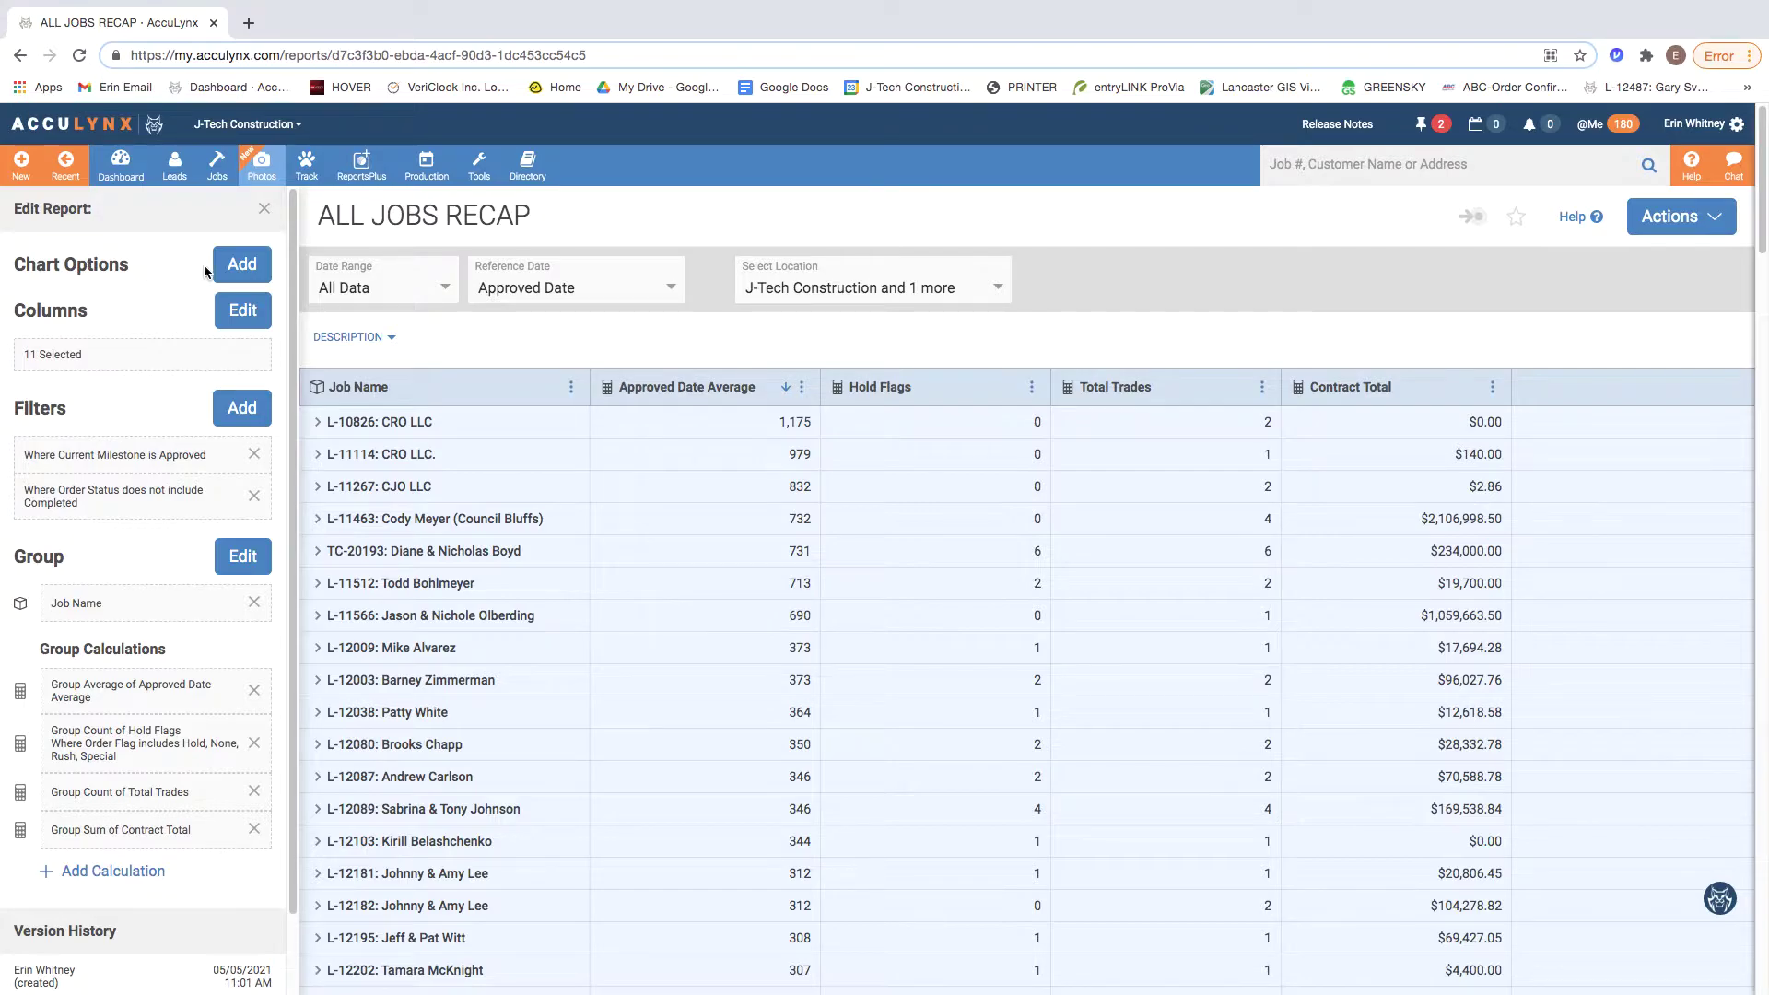
click(259, 265)
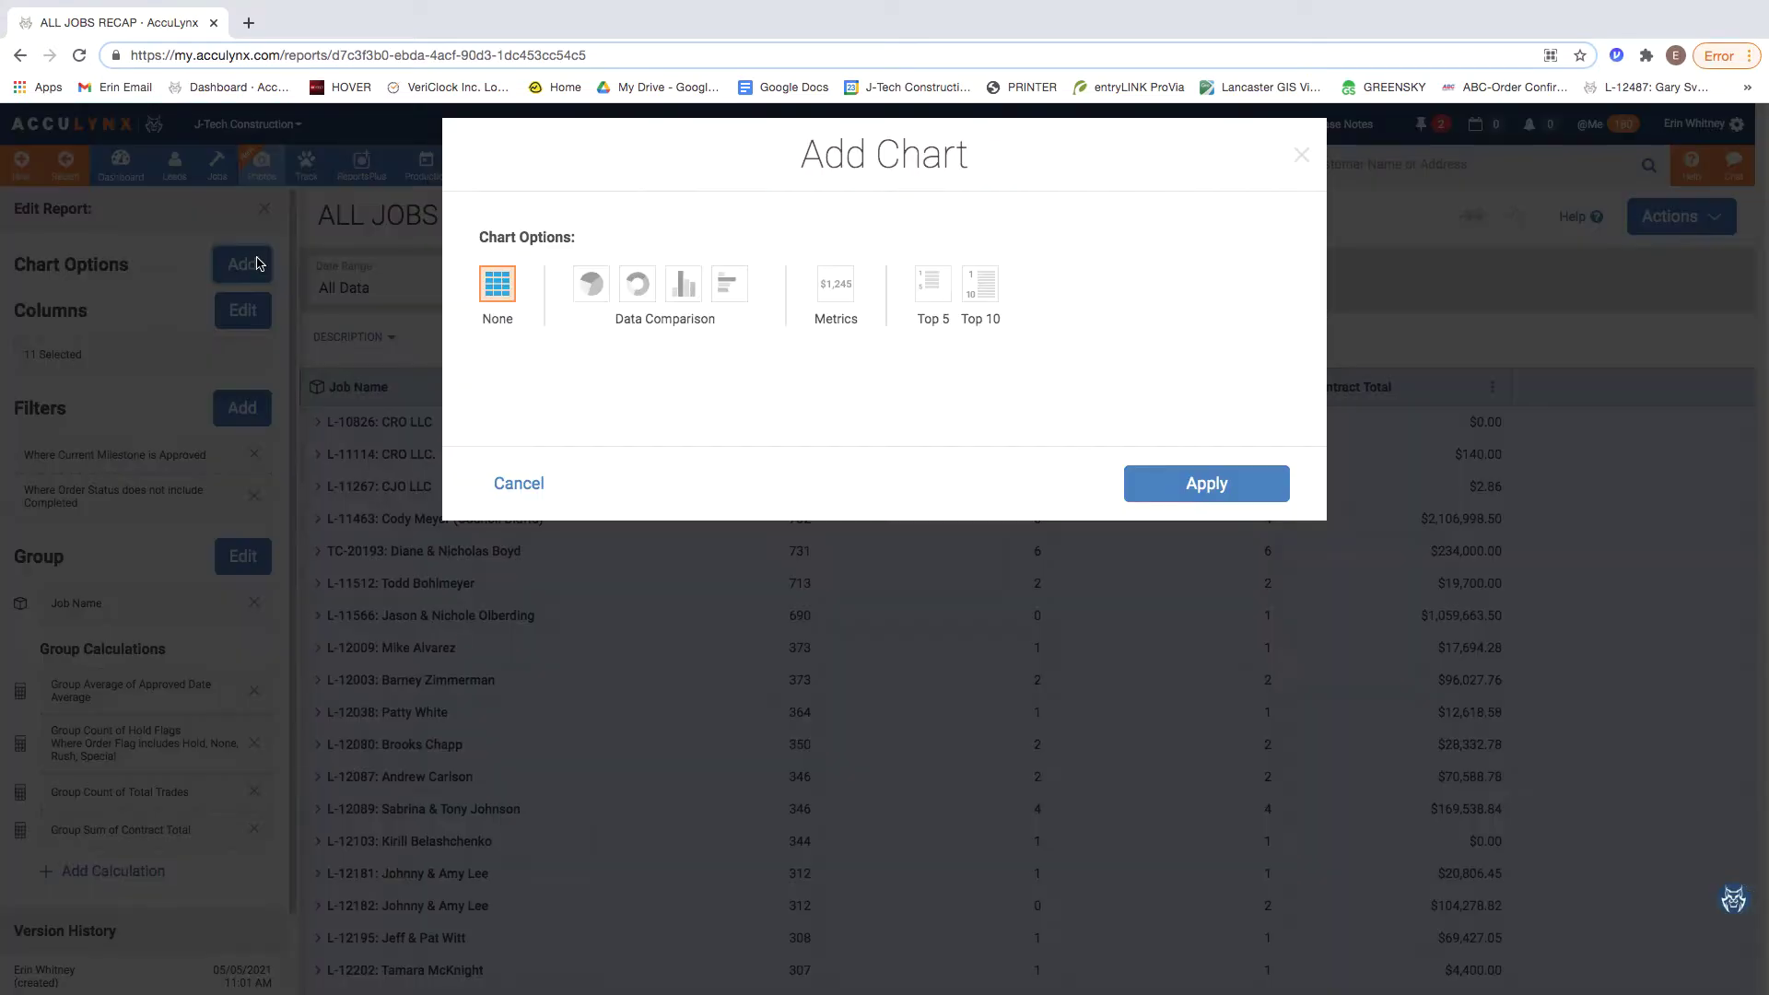
click(586, 289)
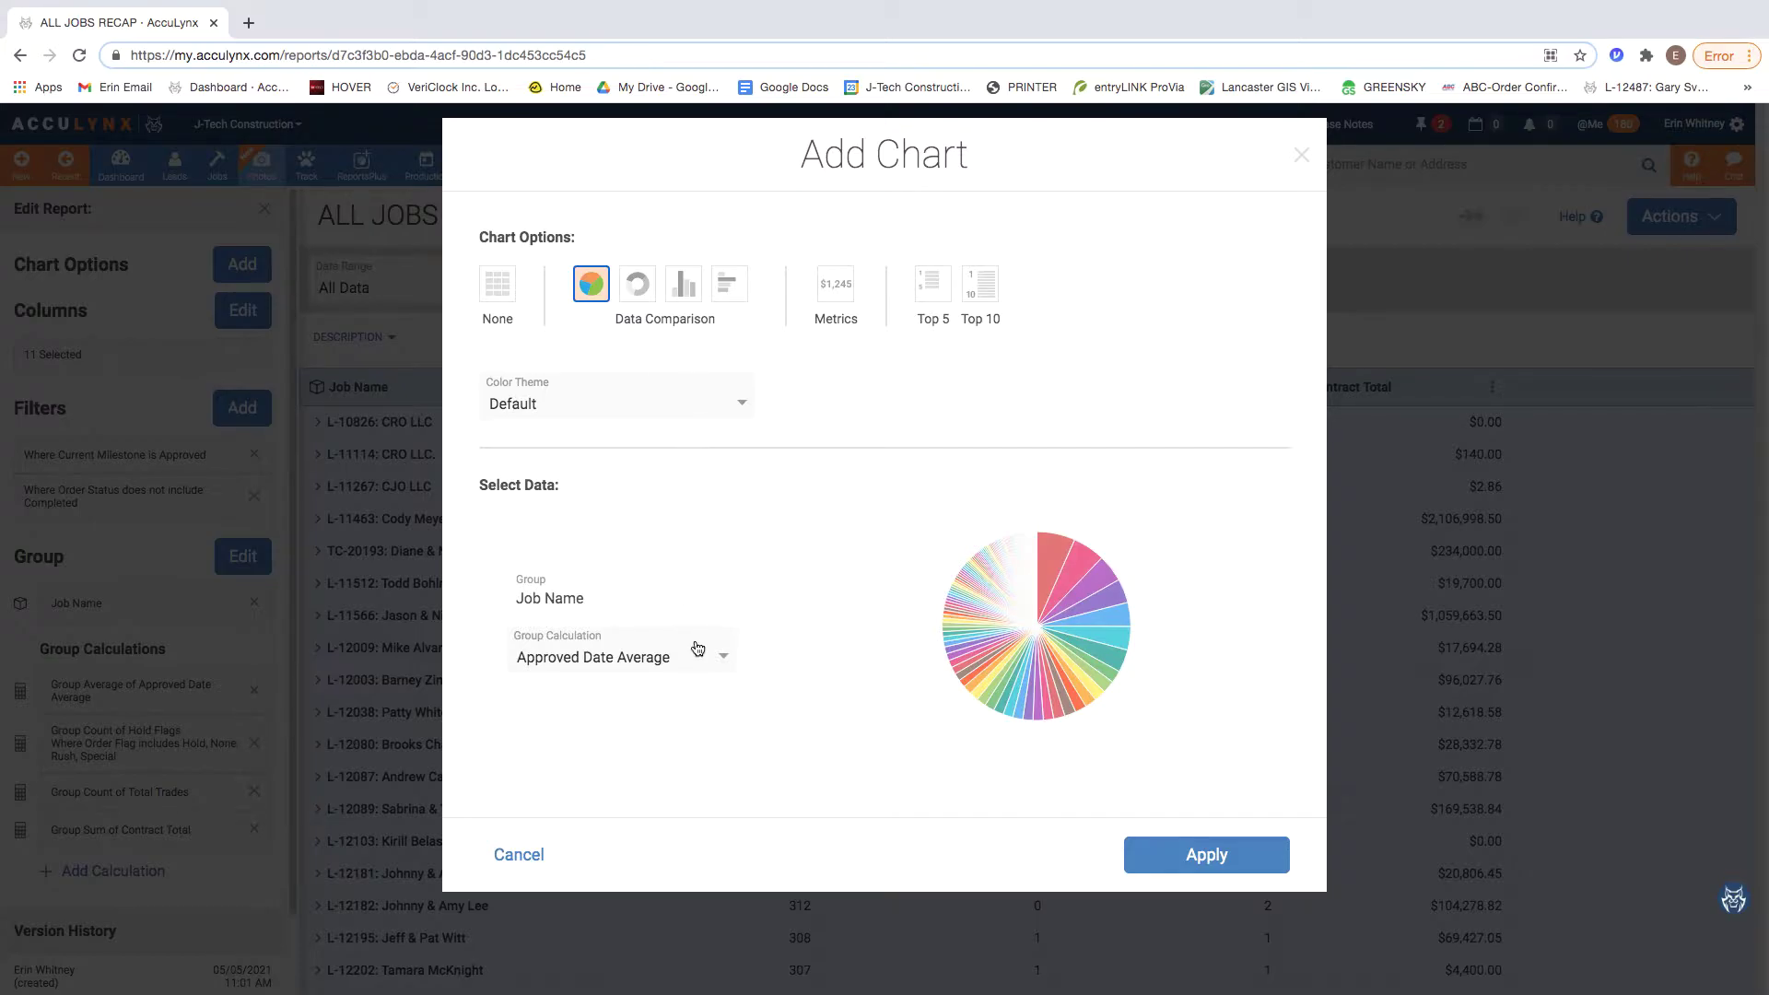
click(1223, 857)
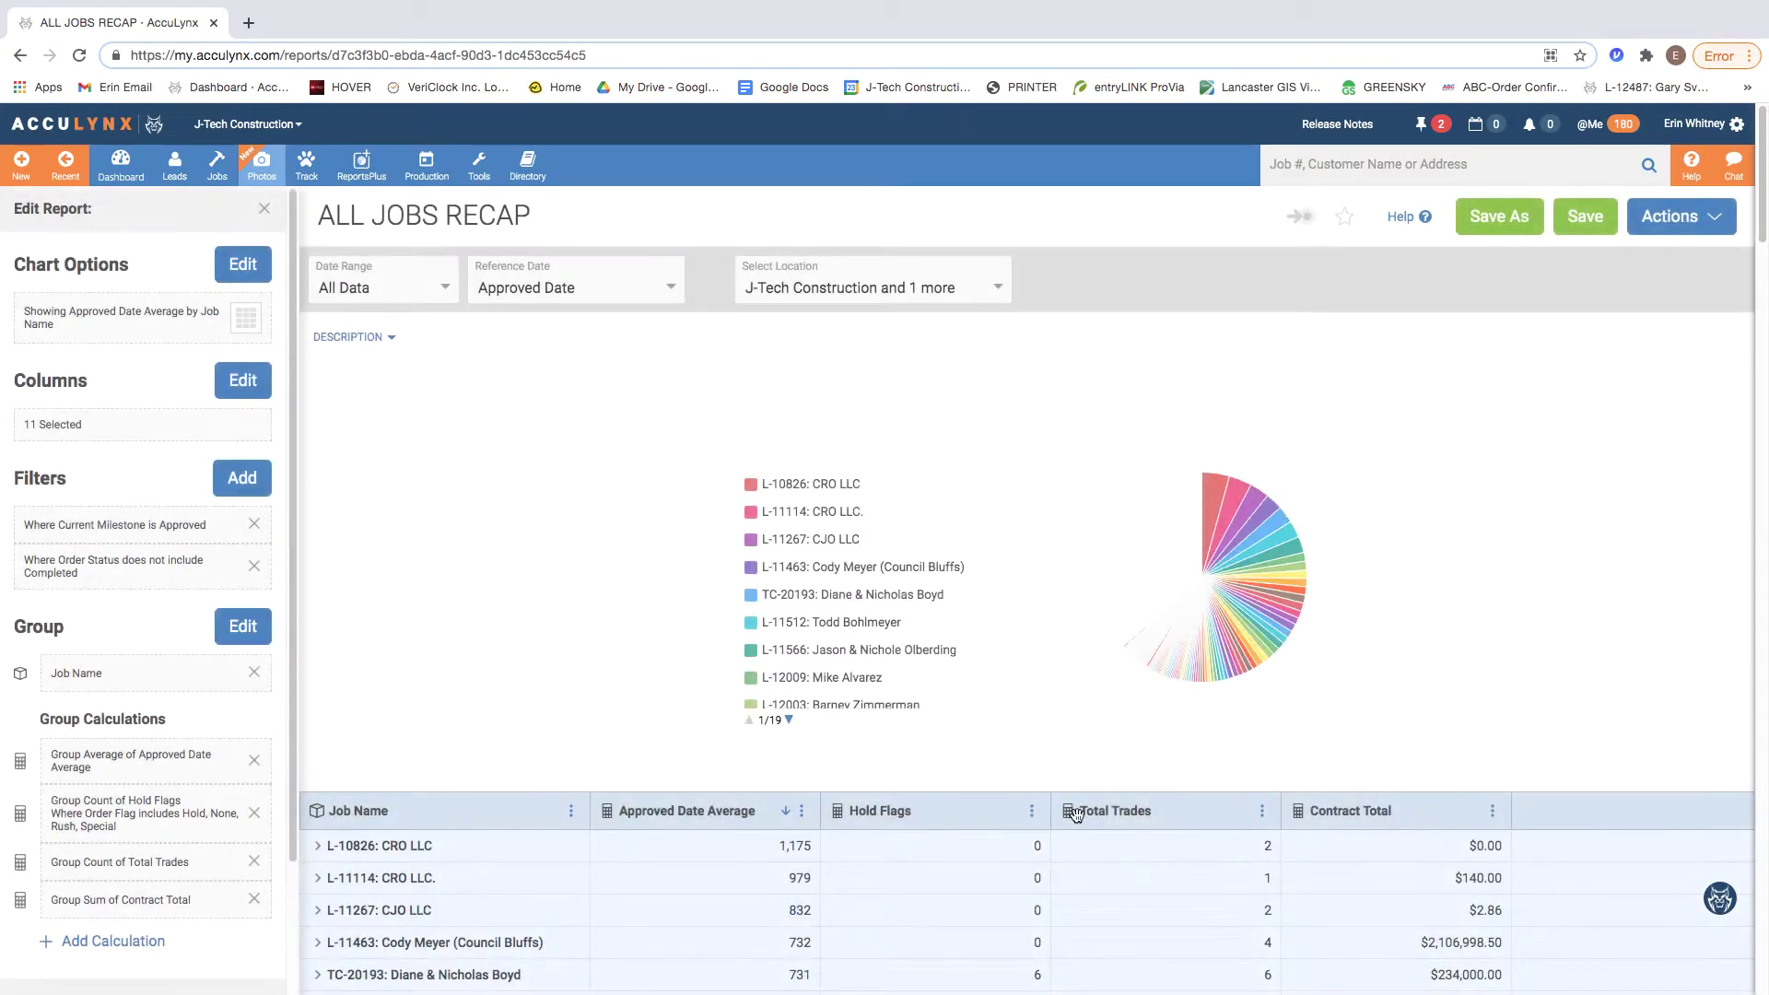
Examine the pie chart's slices and legend together with the grouped job rows below it
scroll(777, 885, down, 5)
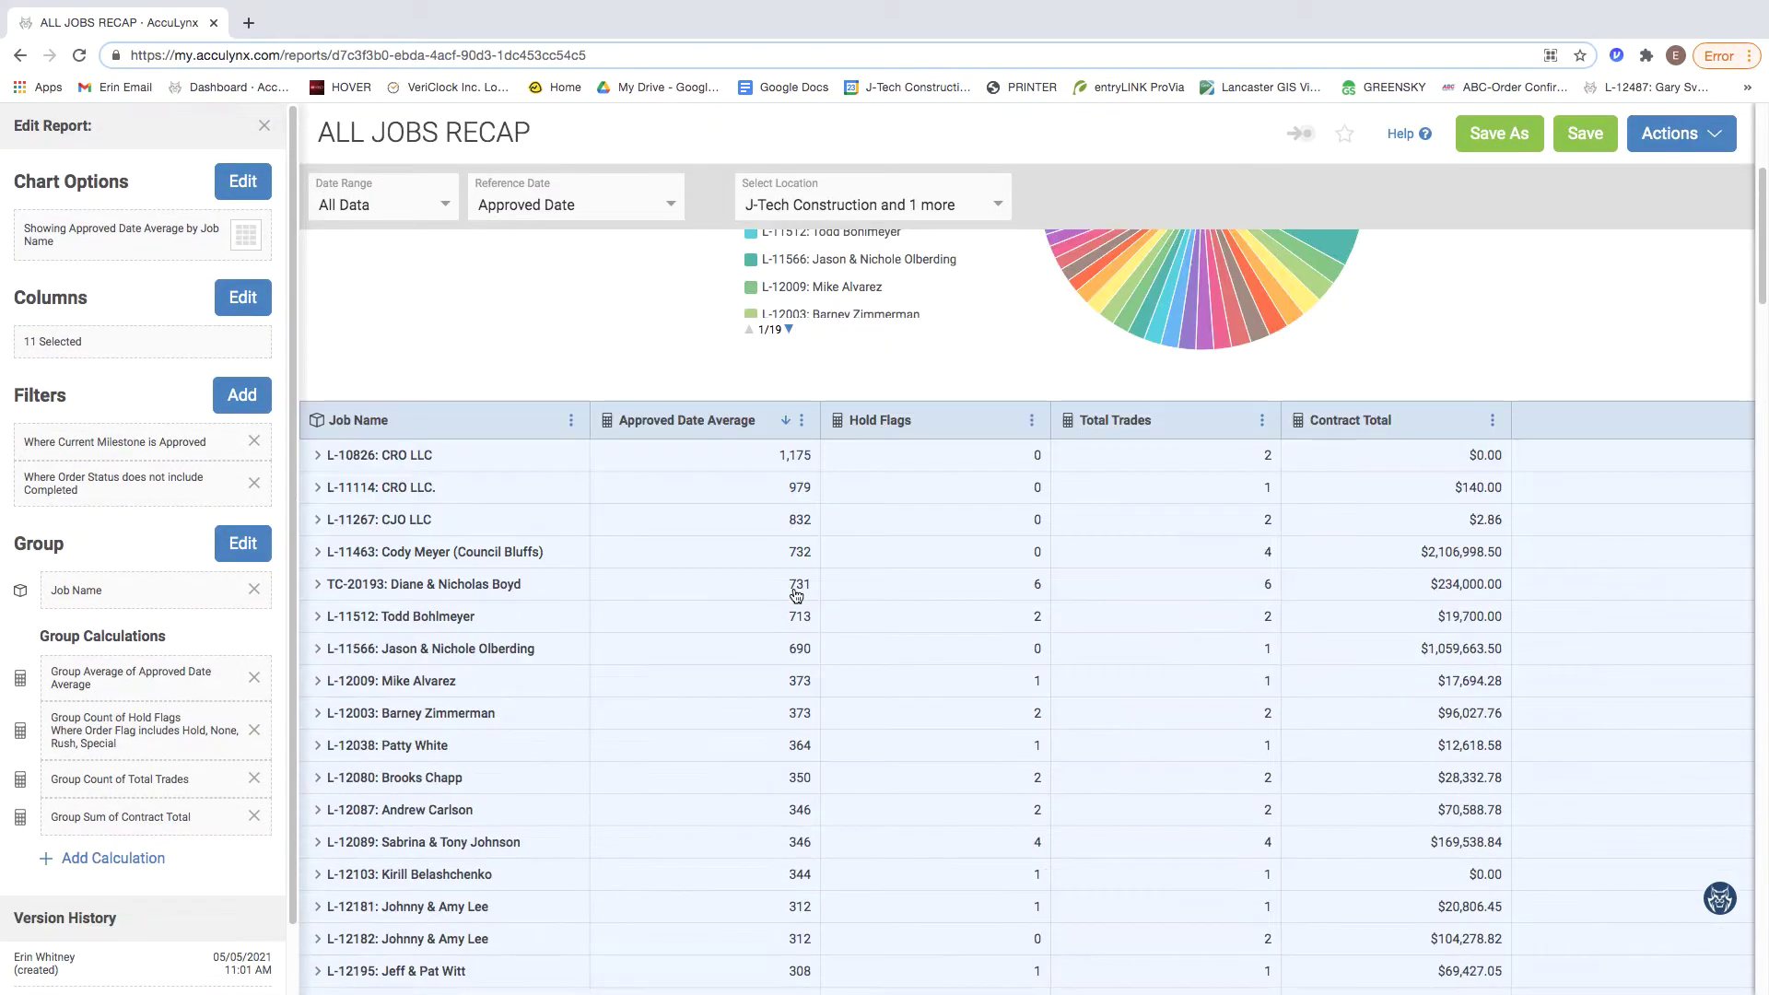
scroll(799, 853, up, 5)
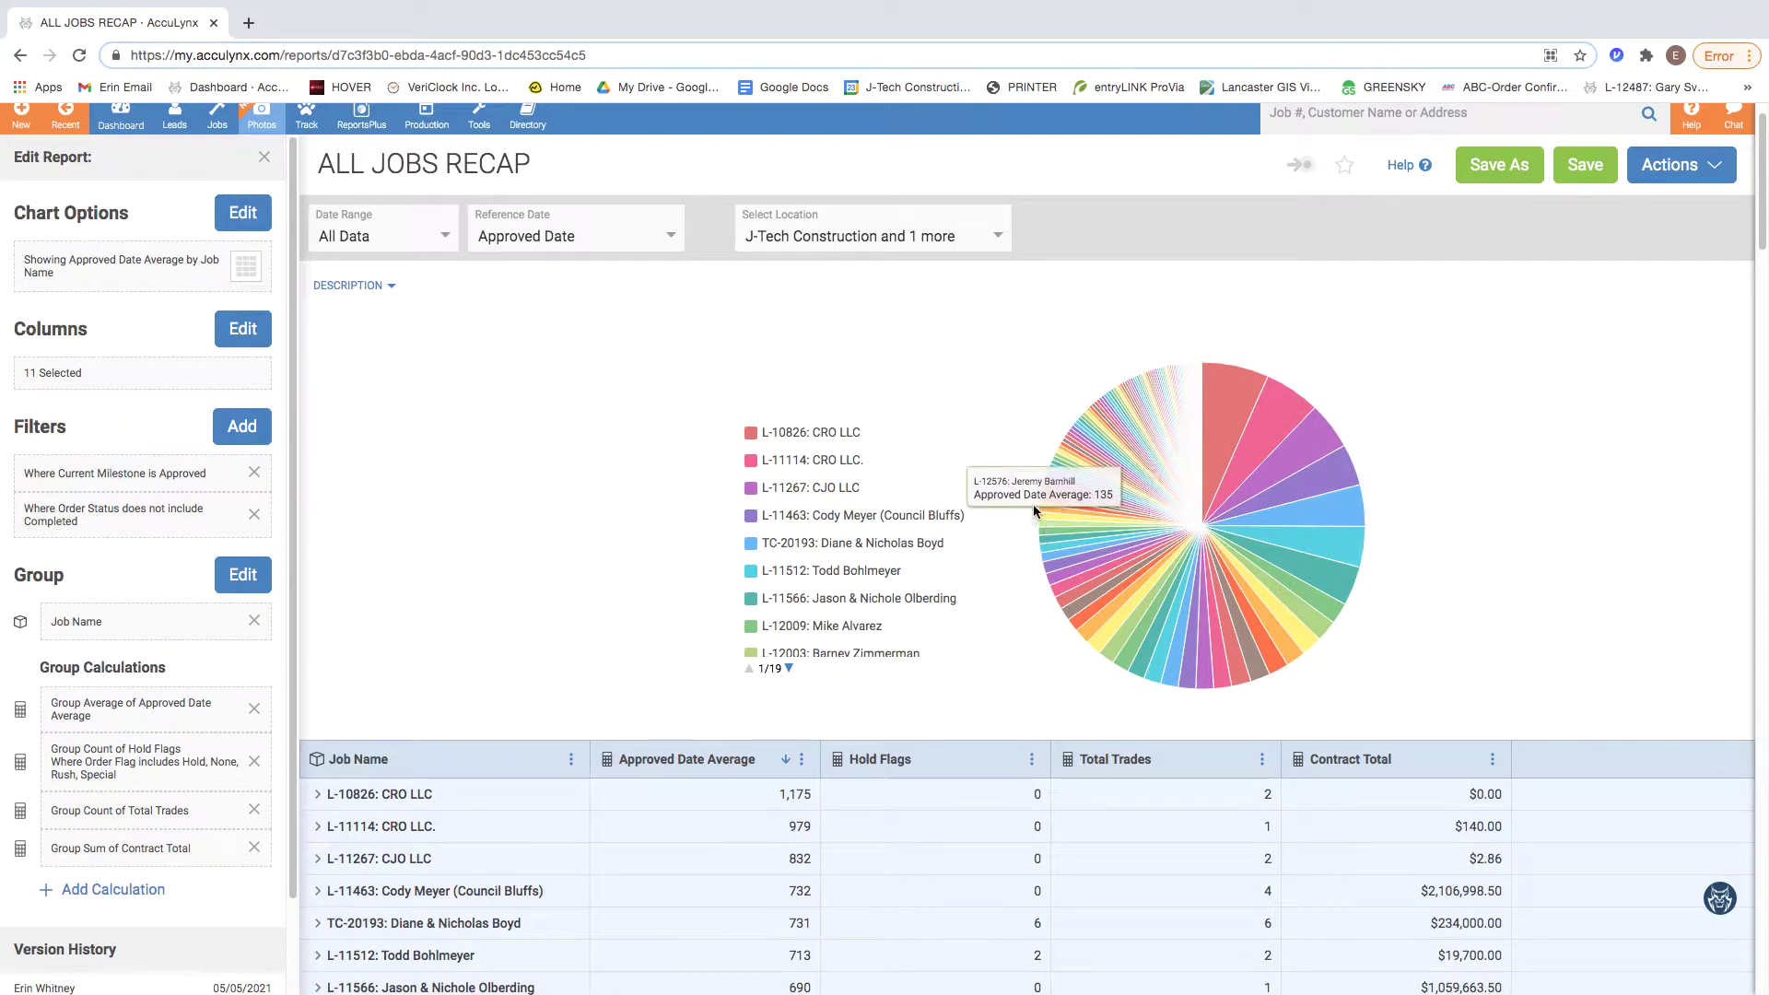
click(939, 518)
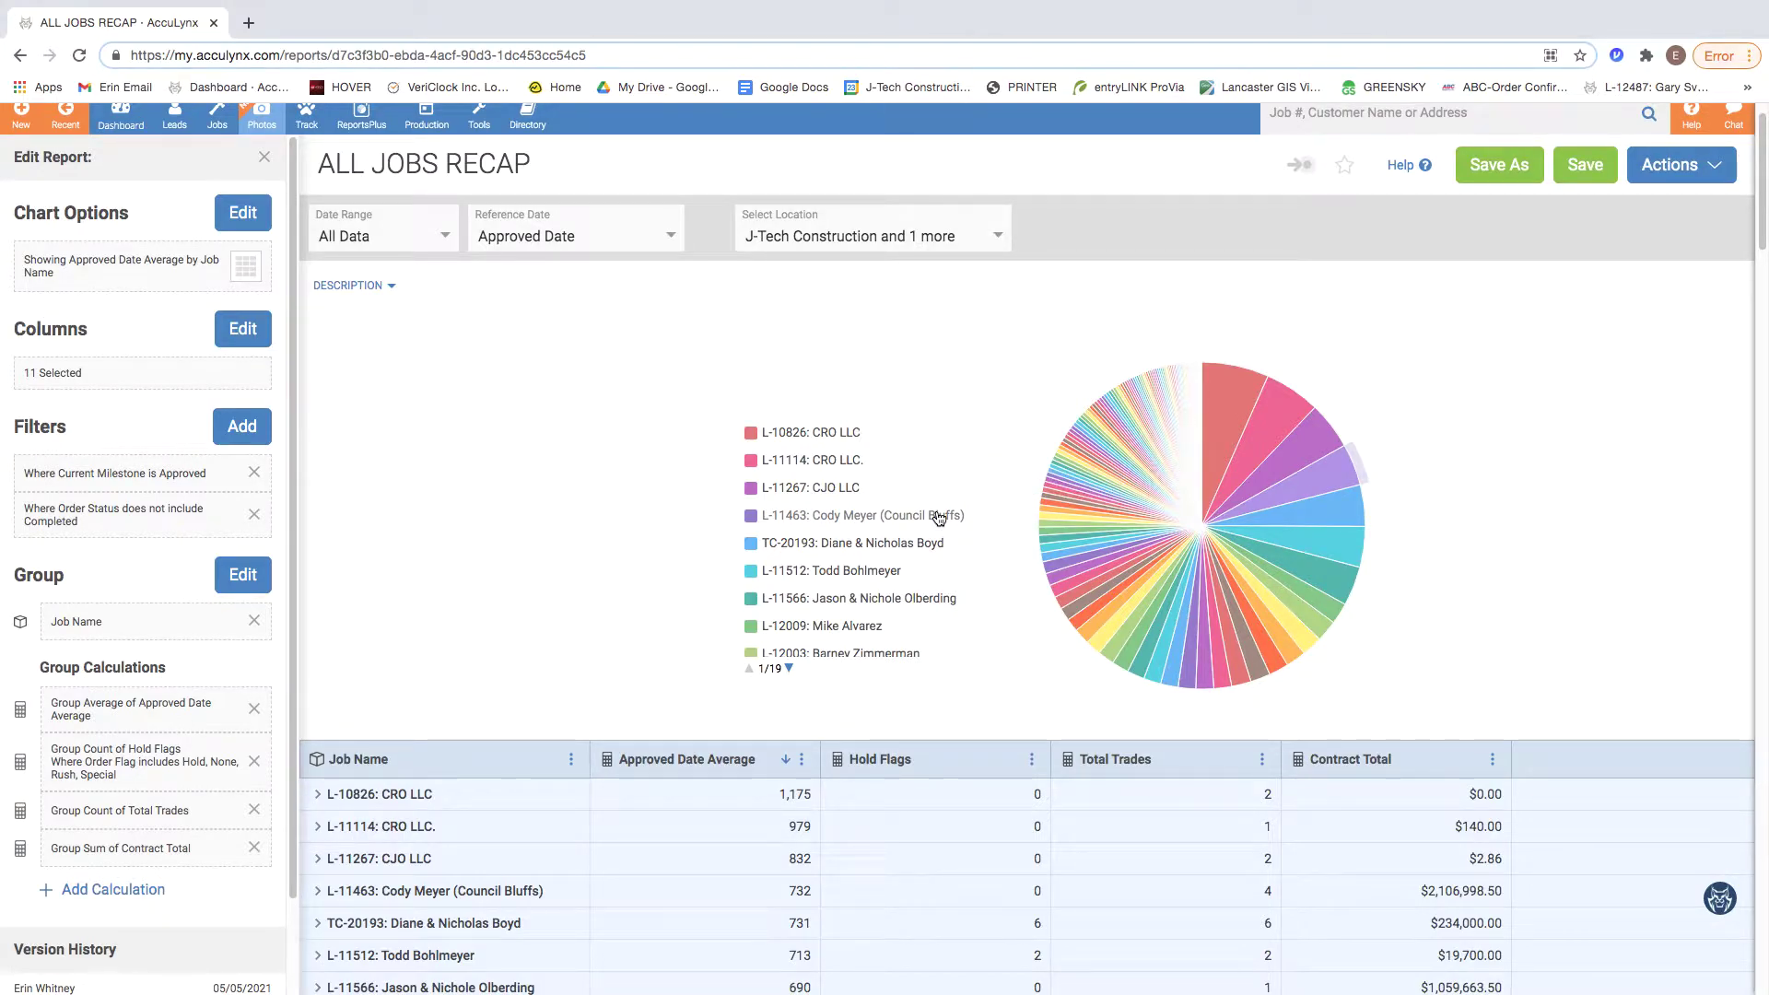
click(939, 518)
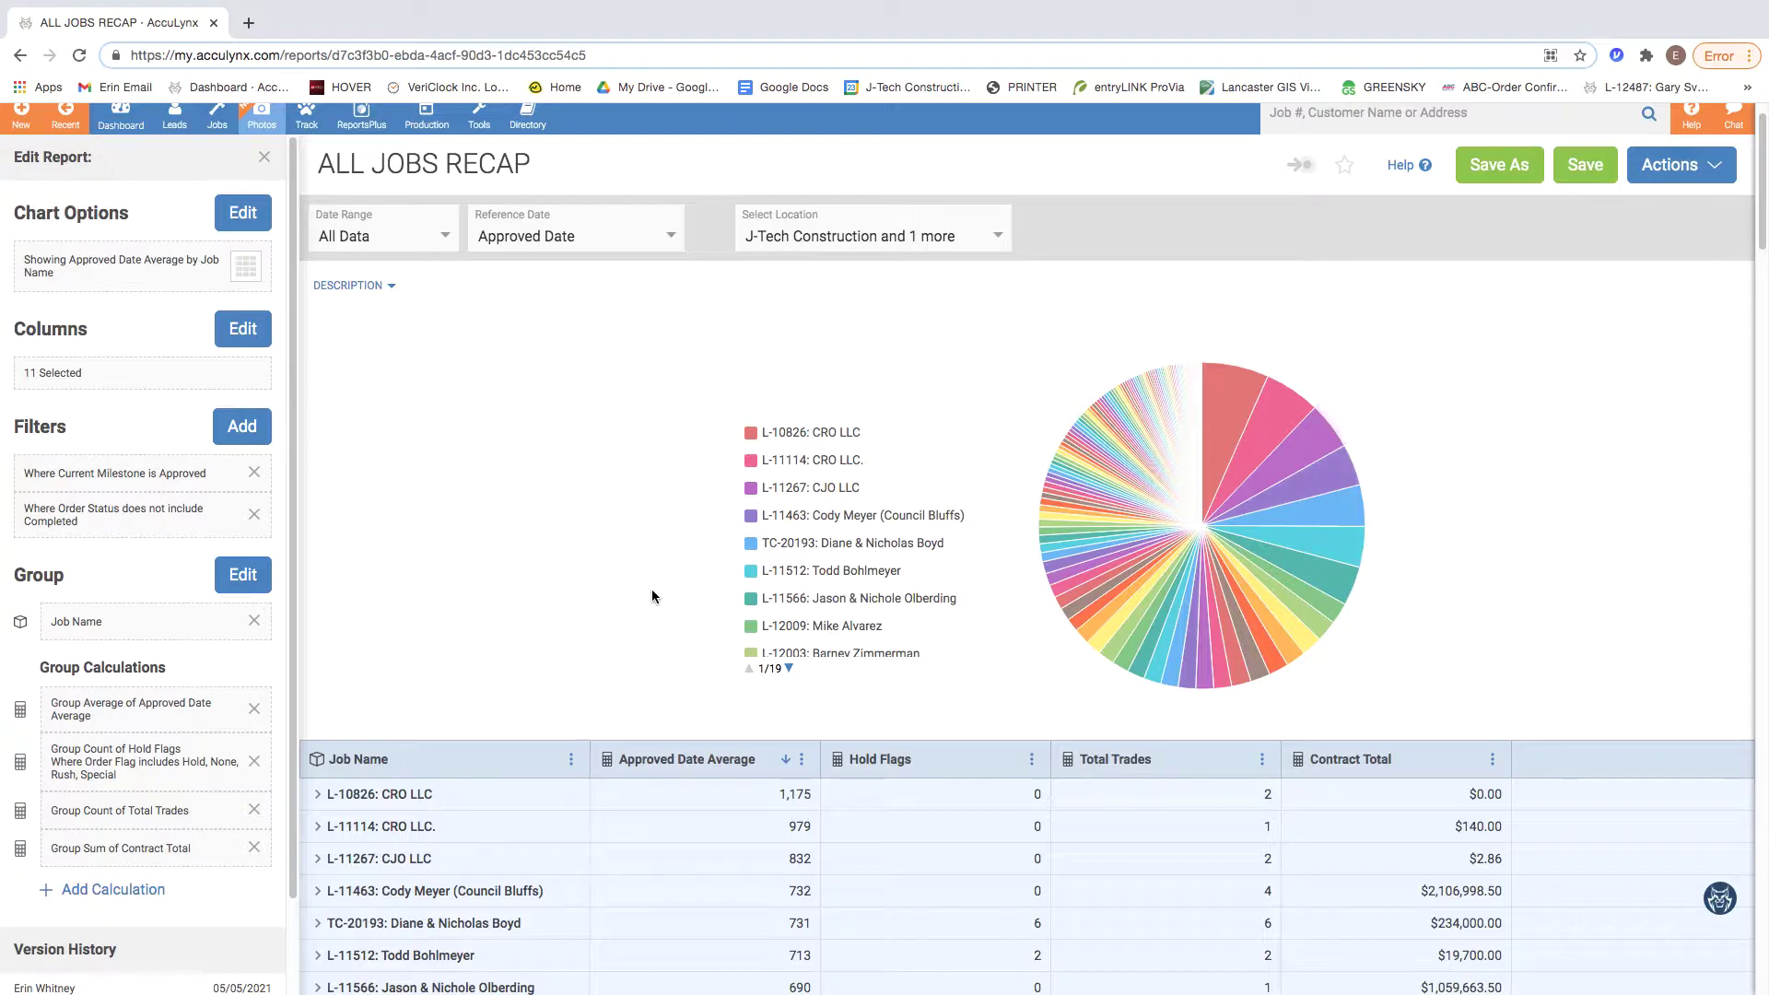
scroll(651, 583, down, 1)
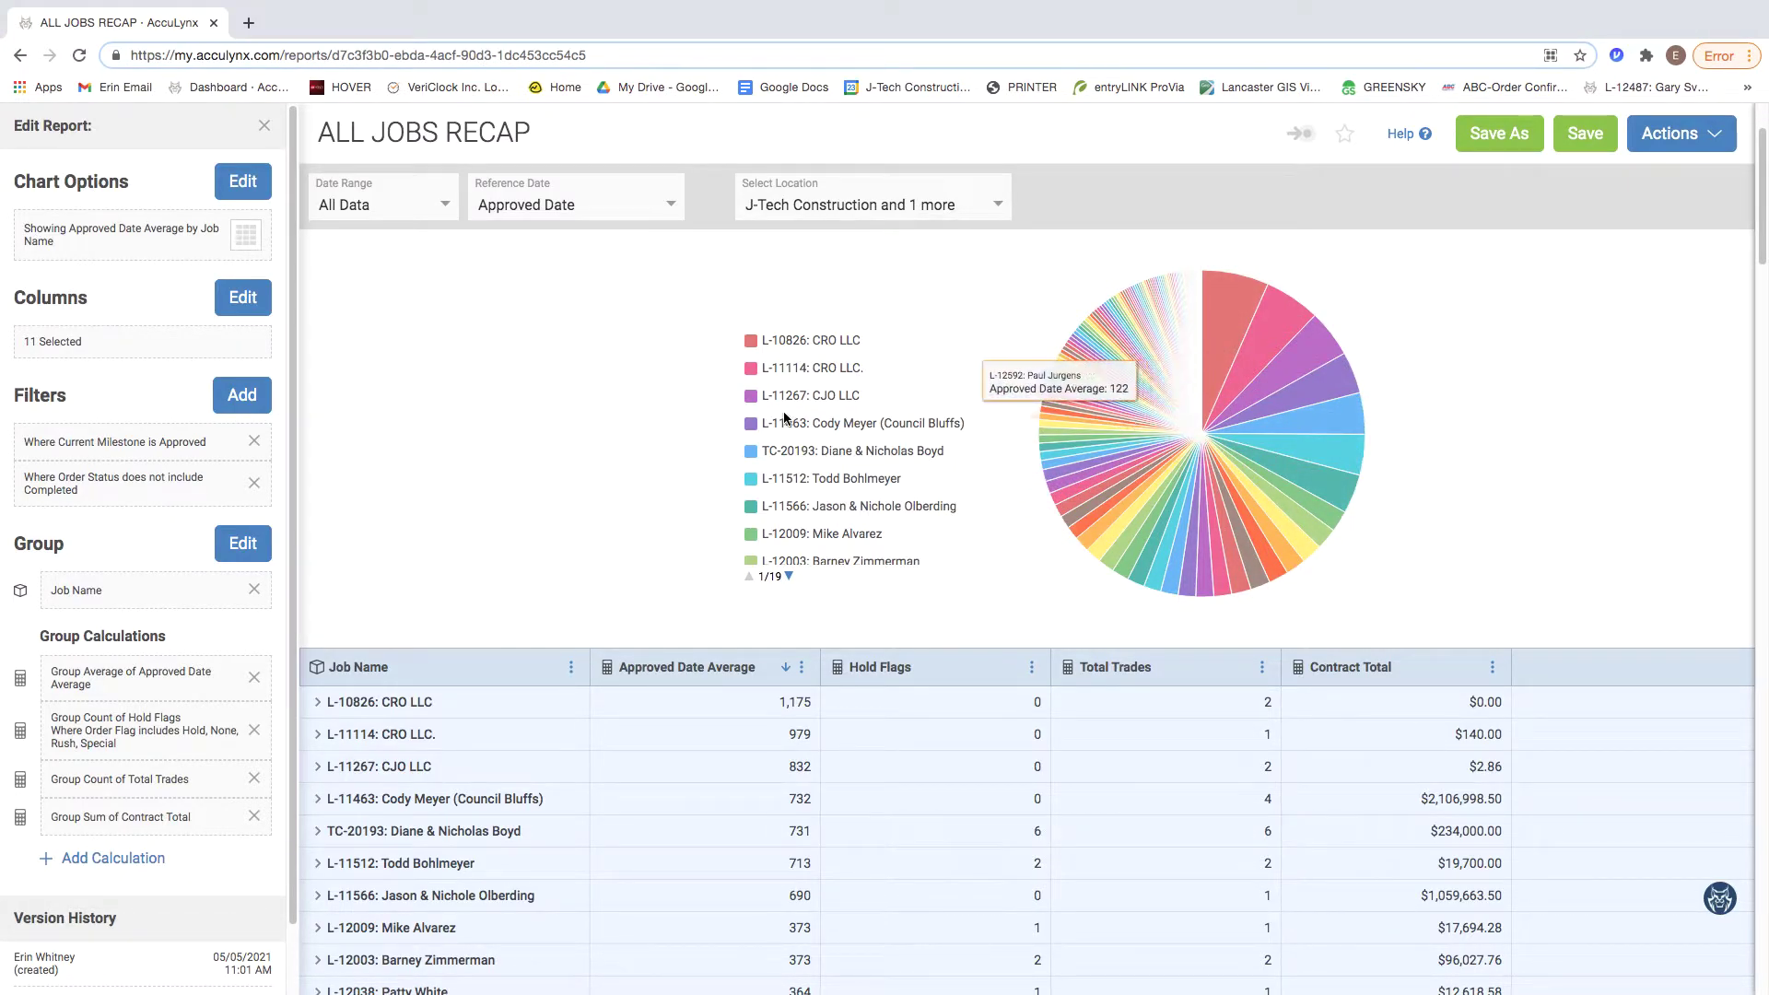
Preview the None, pie, donut, column, bar, Metrics and Top 5 chart options for the report, and cancel without applying a change
click(231, 188)
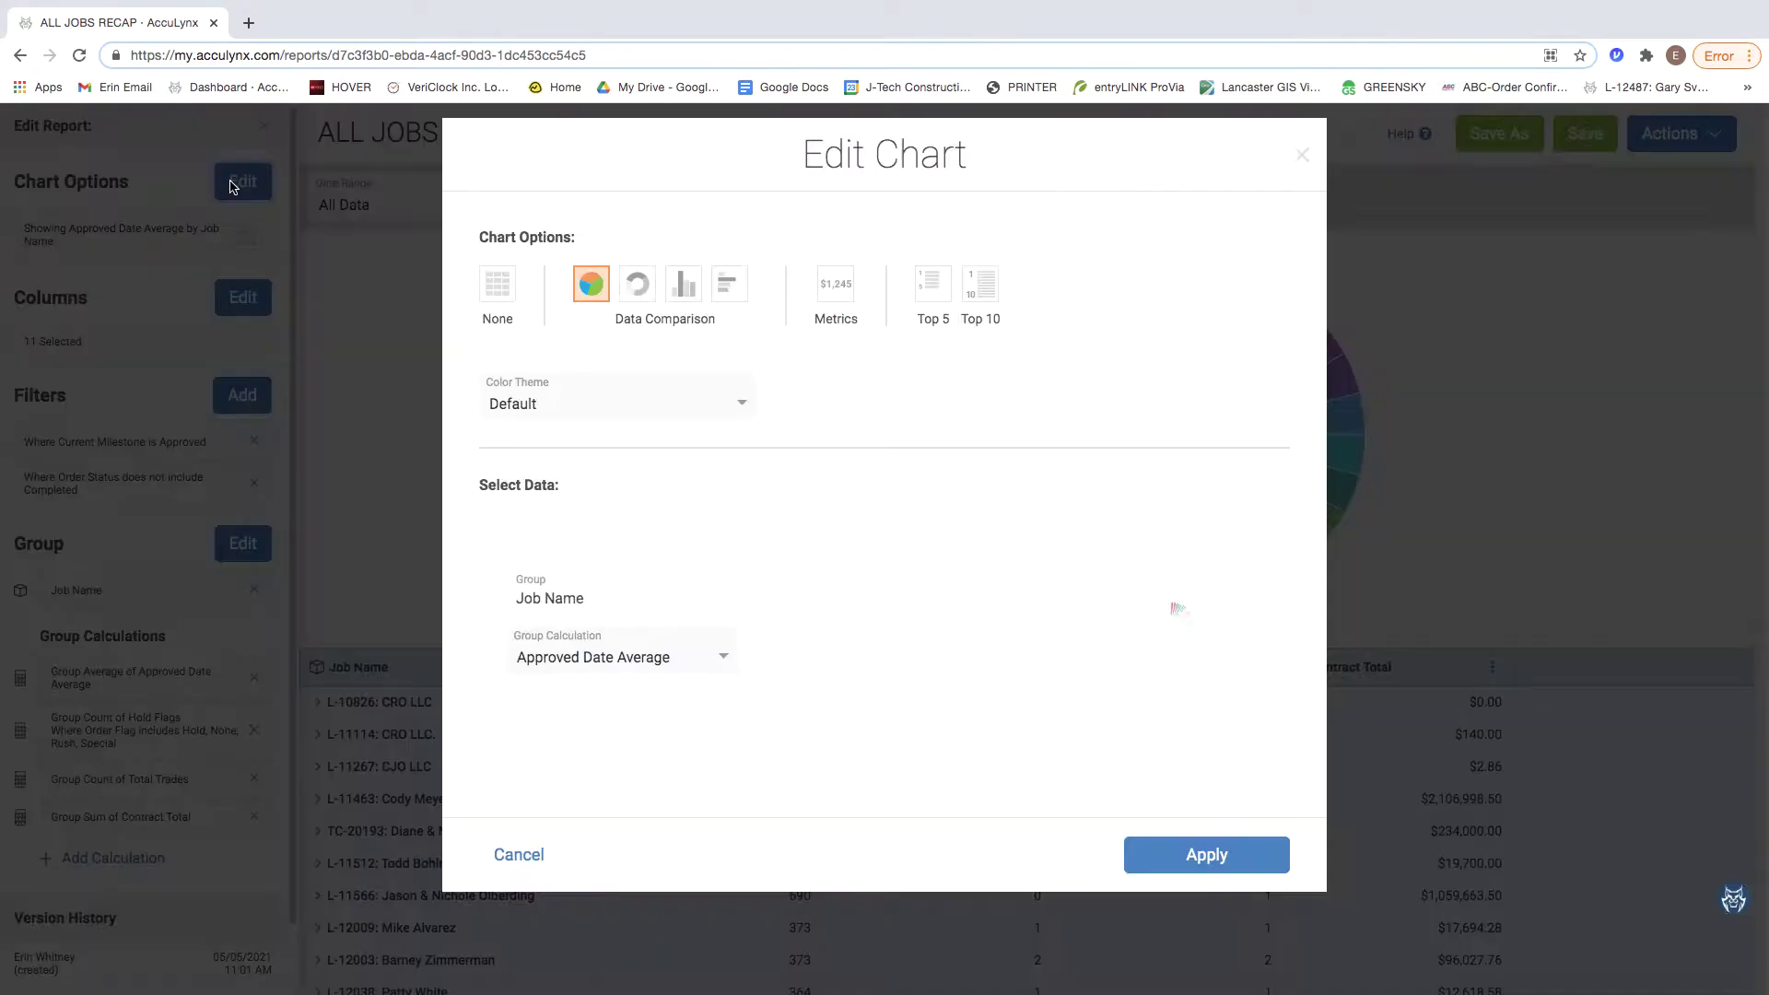
click(512, 293)
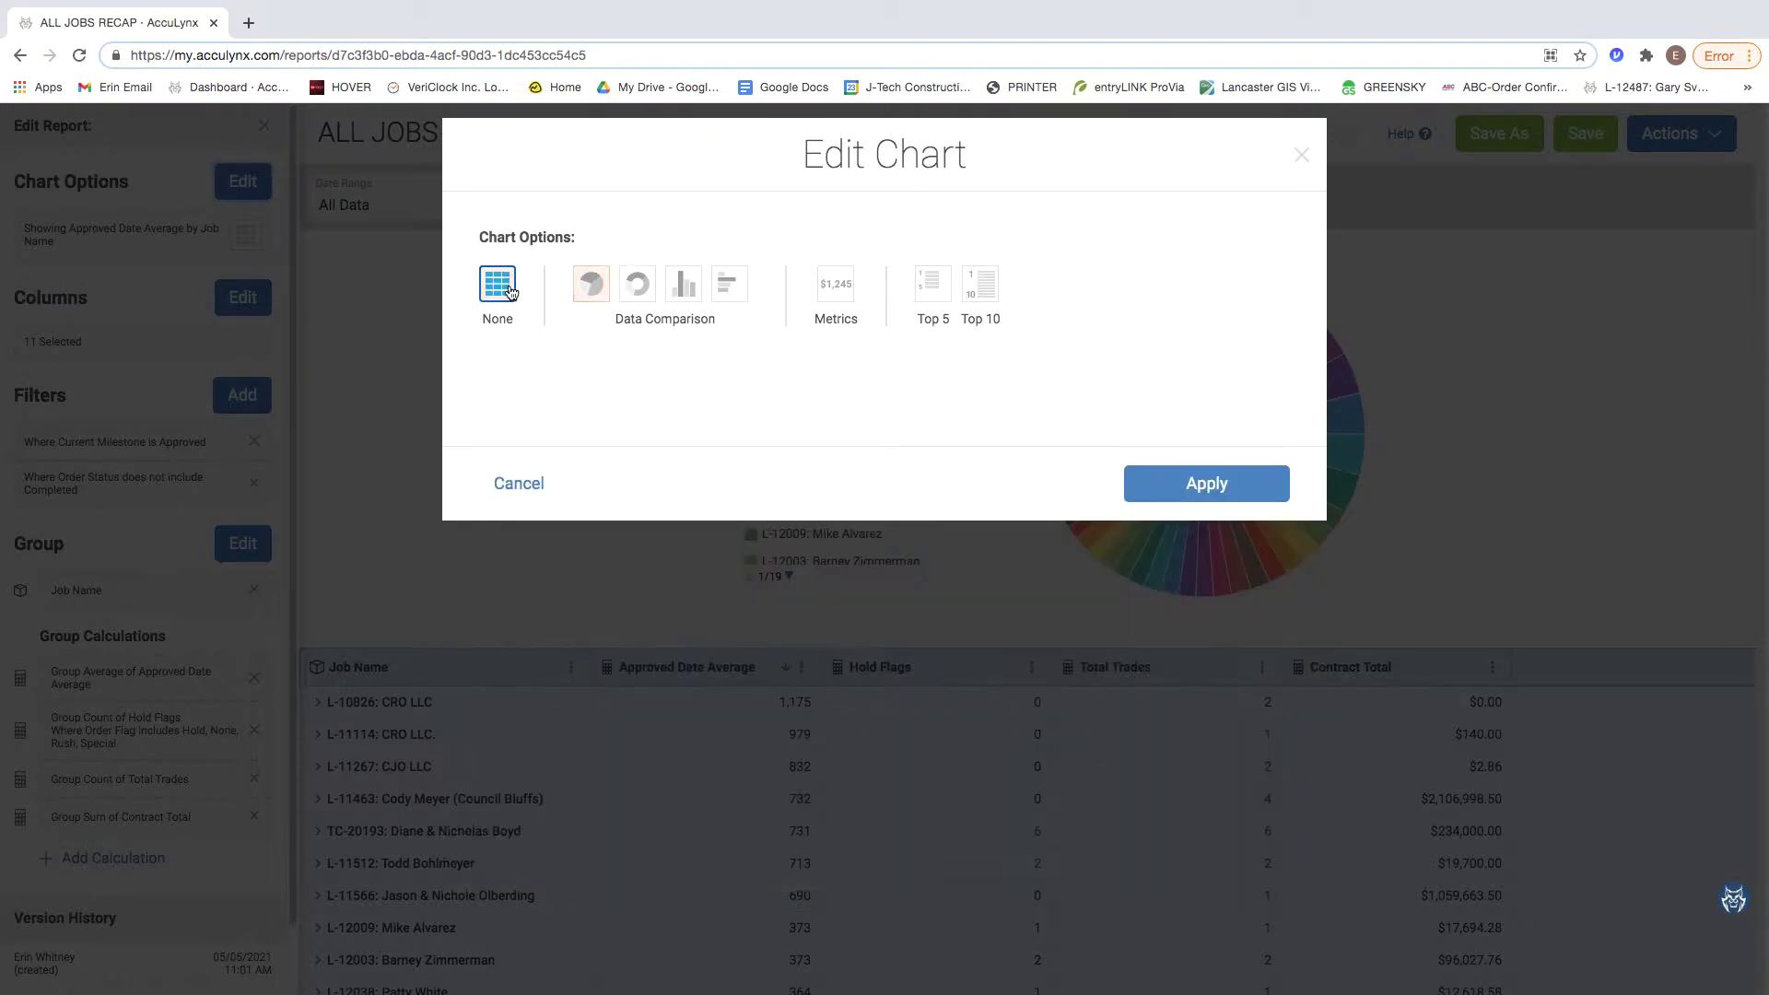
click(603, 295)
click(638, 290)
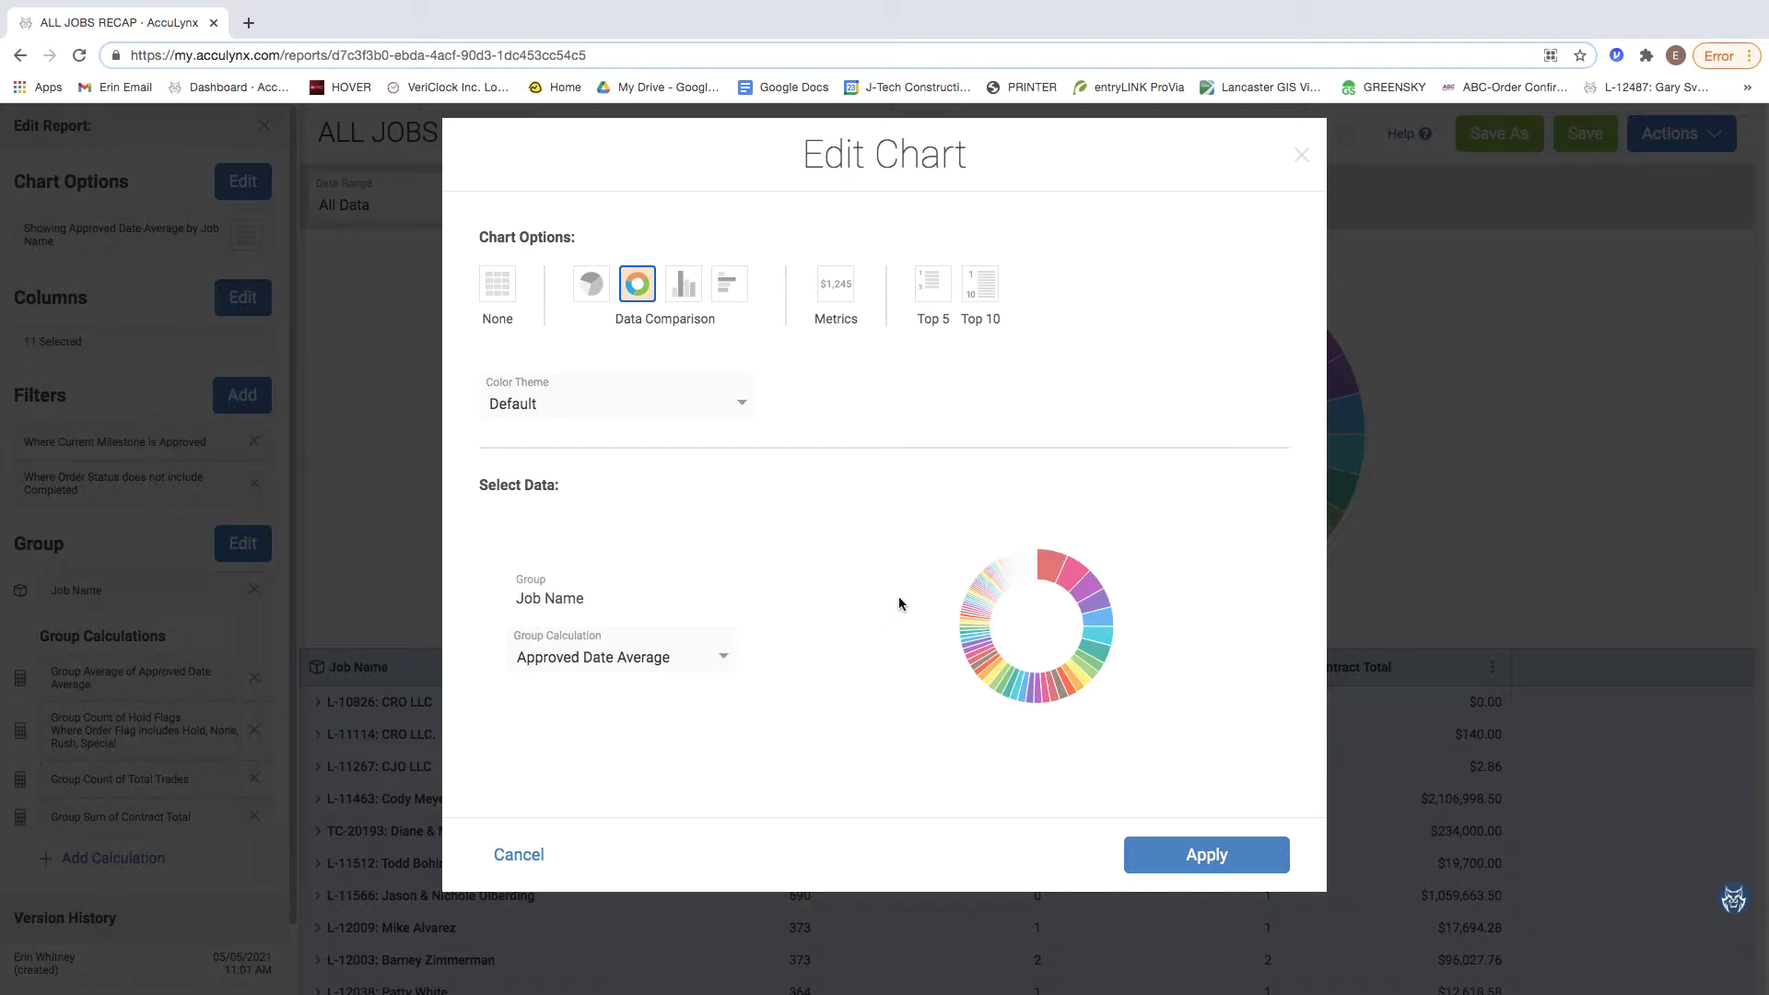
click(687, 291)
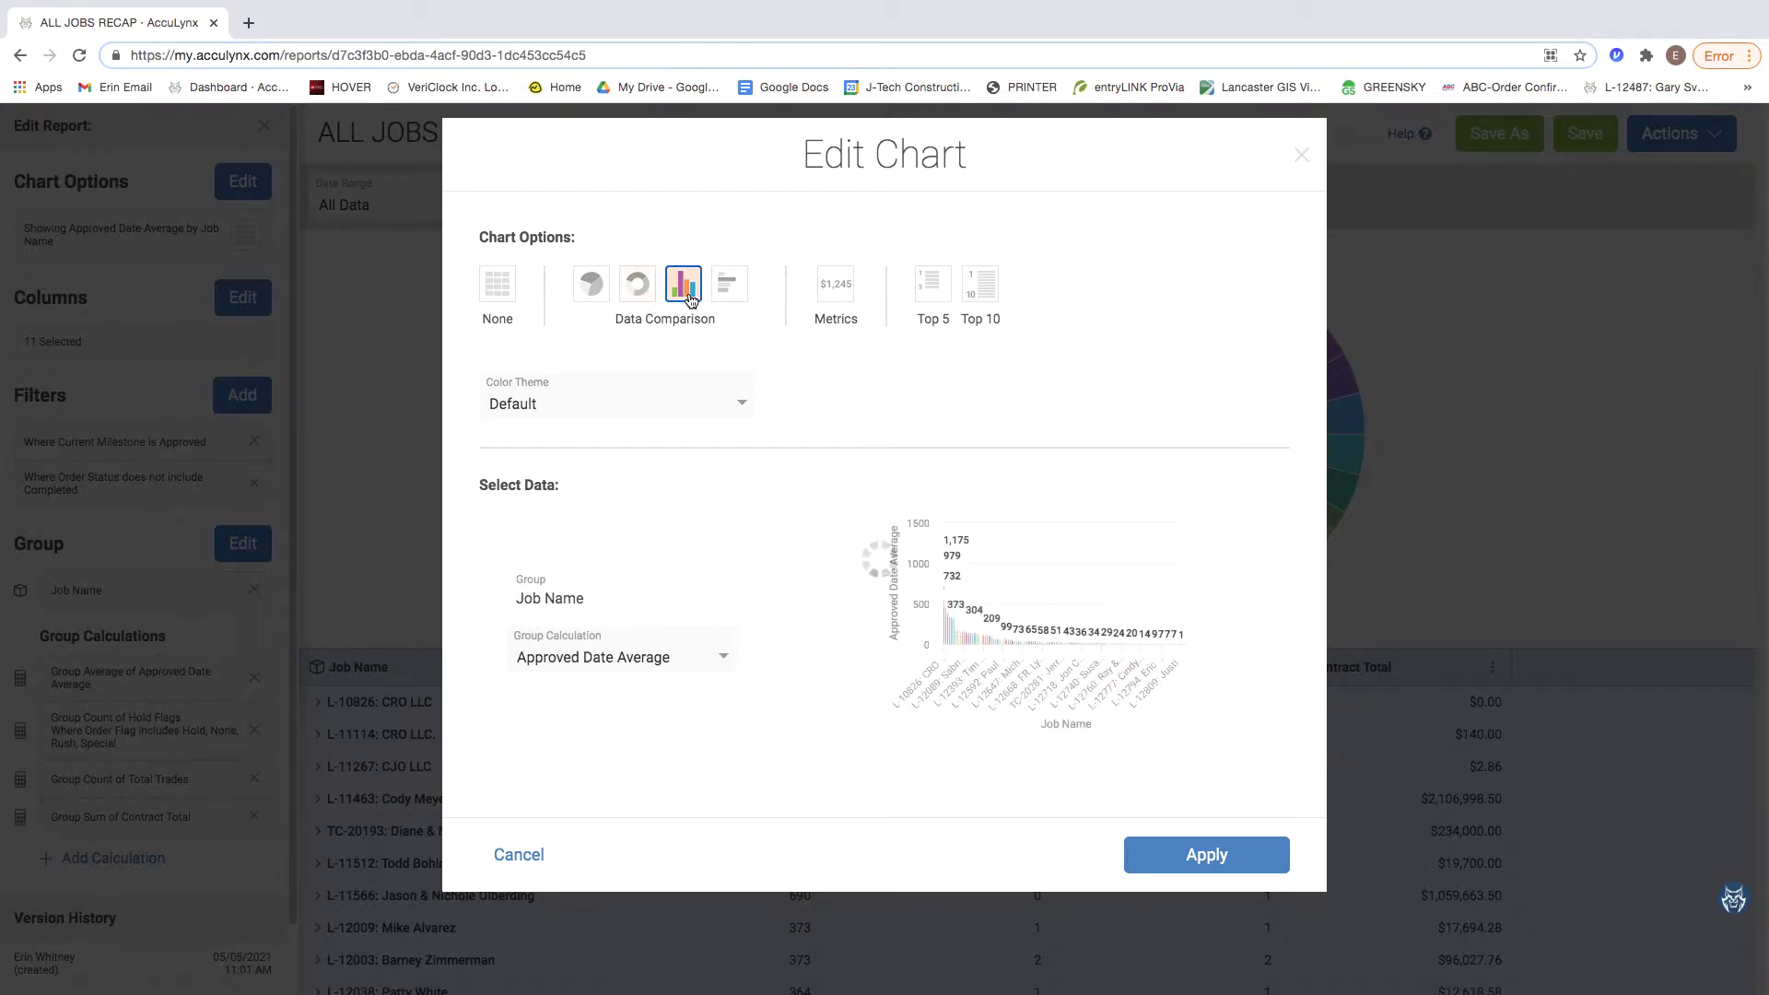
click(725, 300)
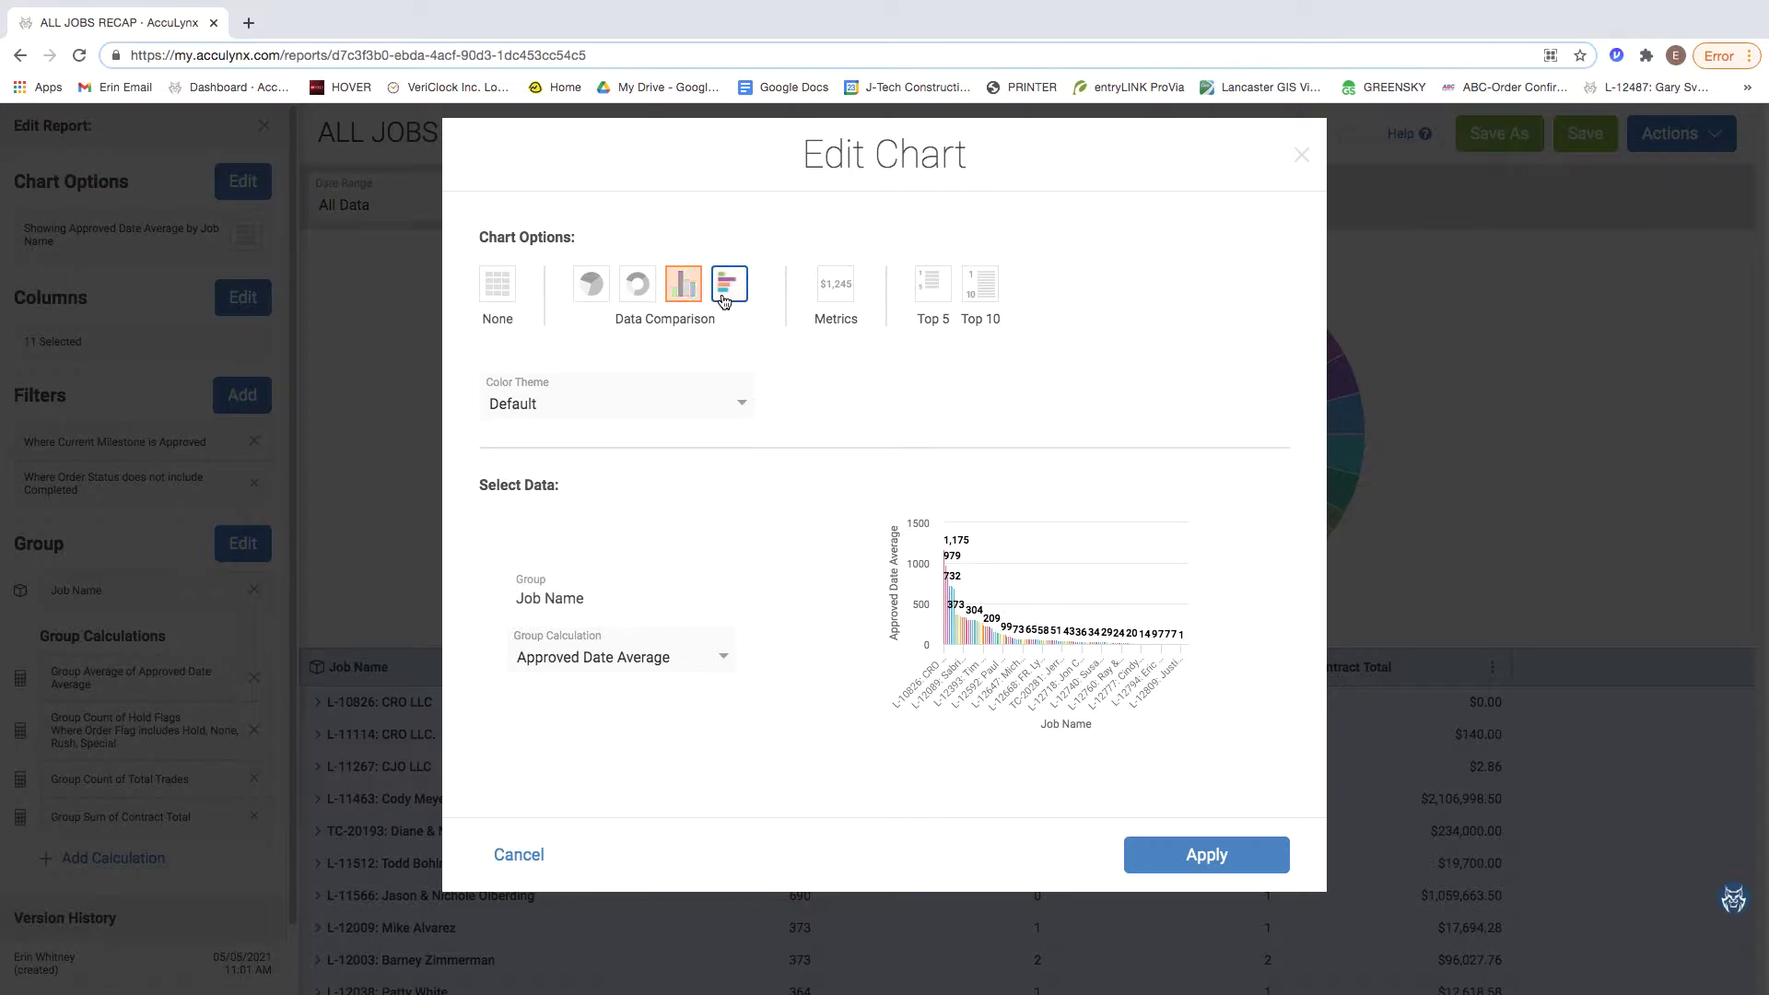
click(835, 293)
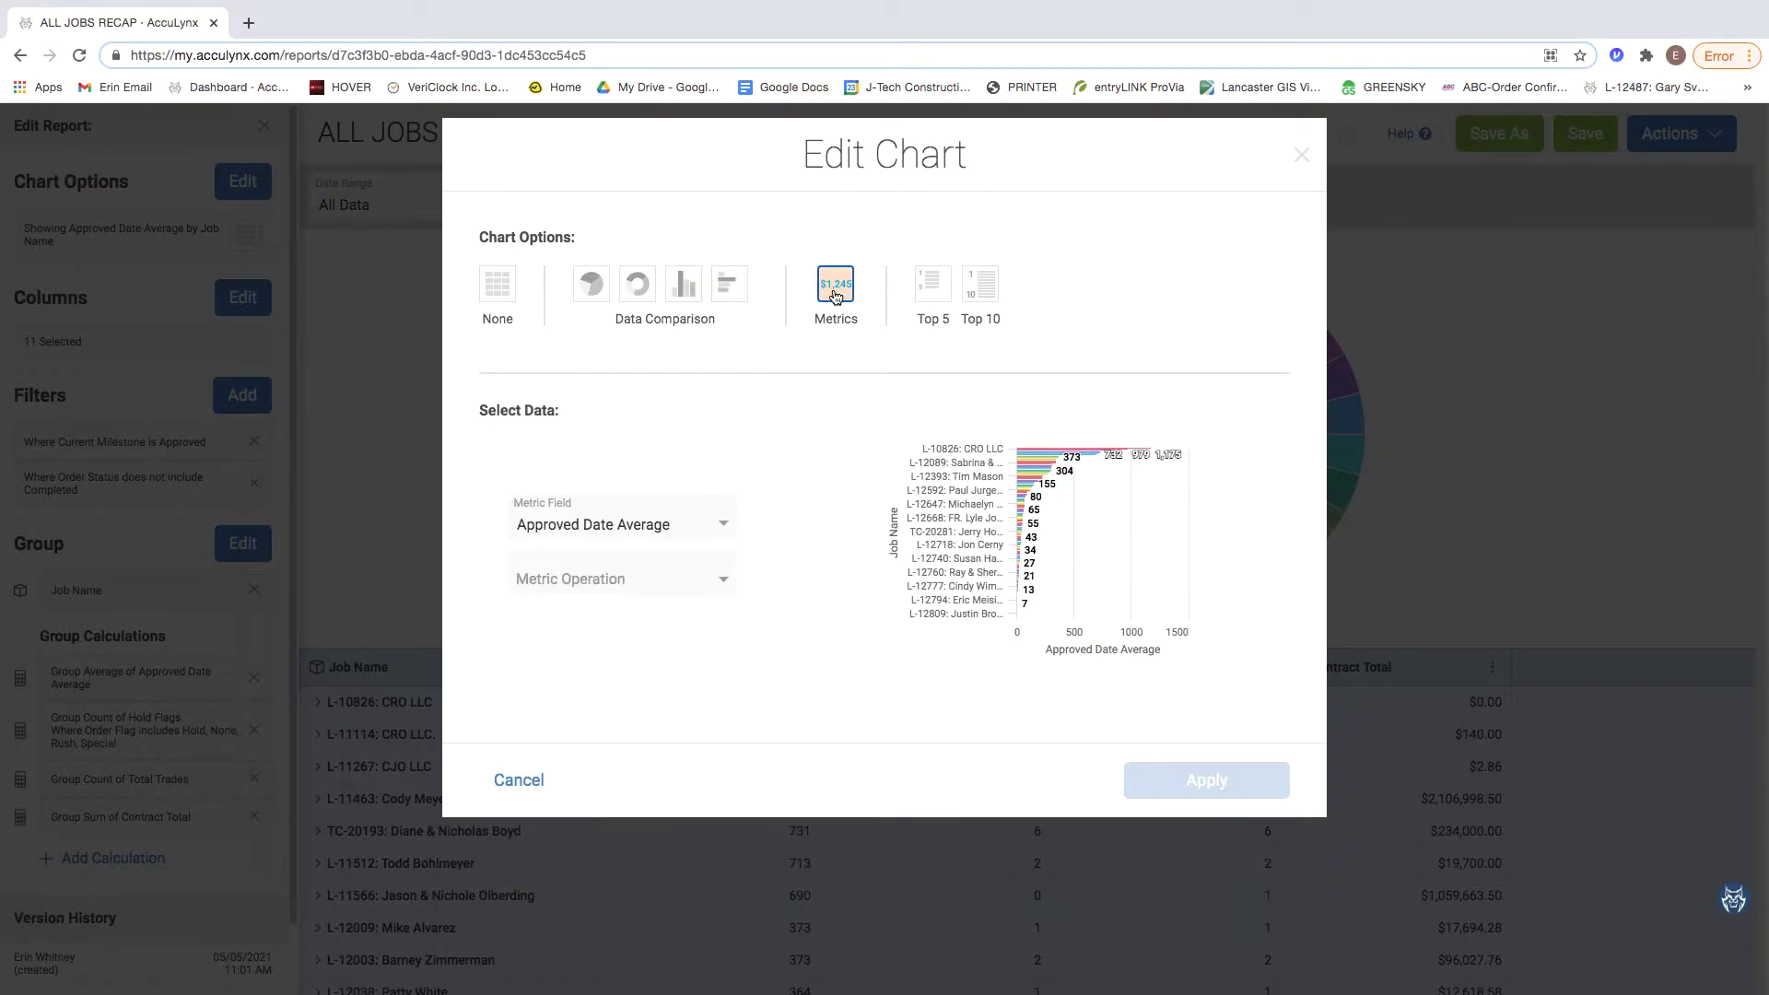
click(933, 288)
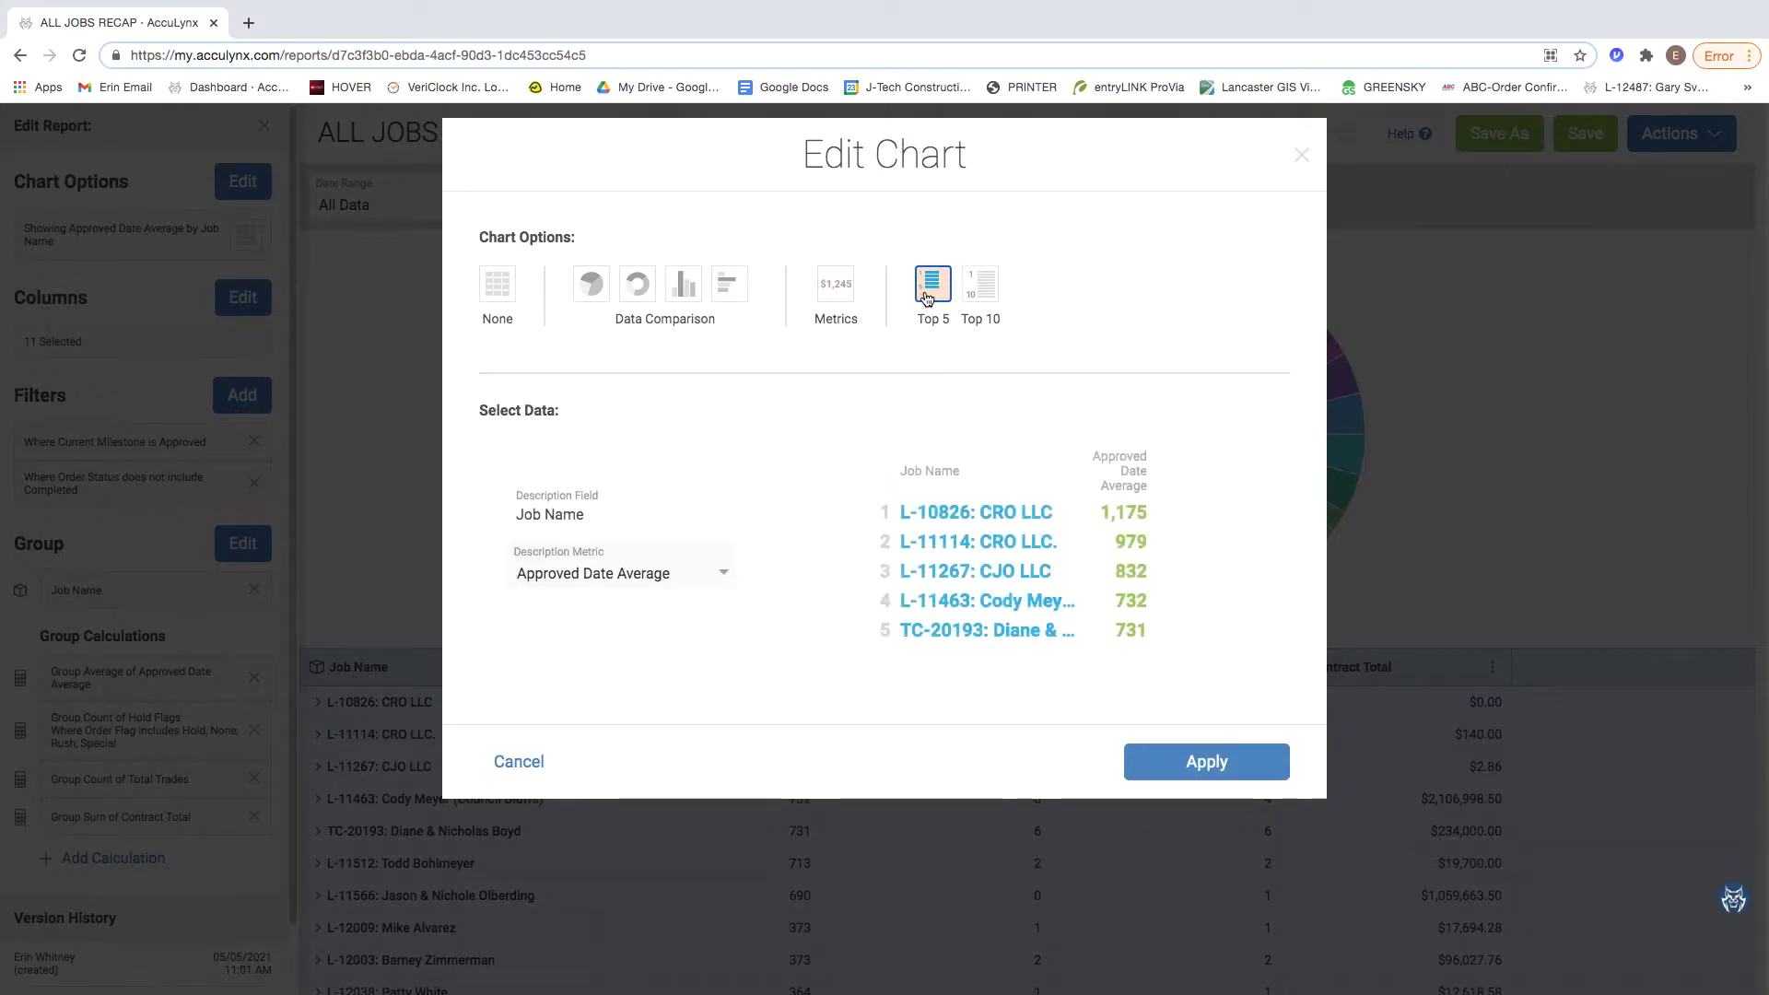
click(829, 291)
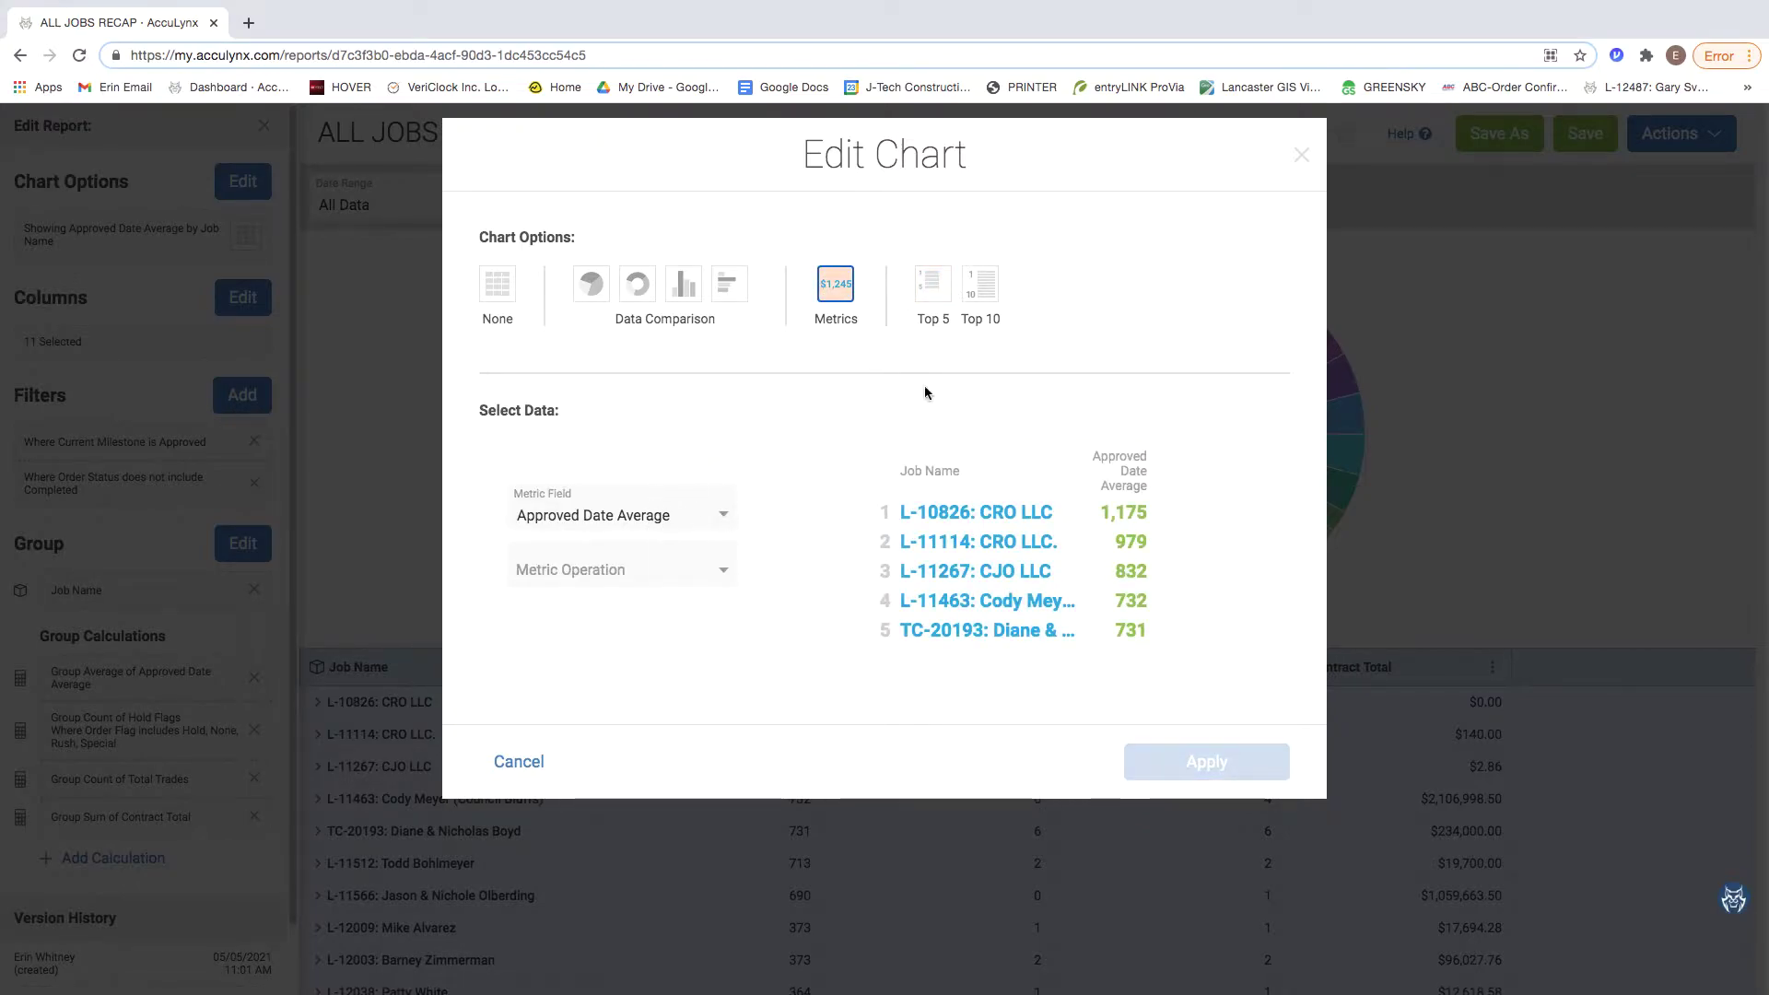
click(935, 291)
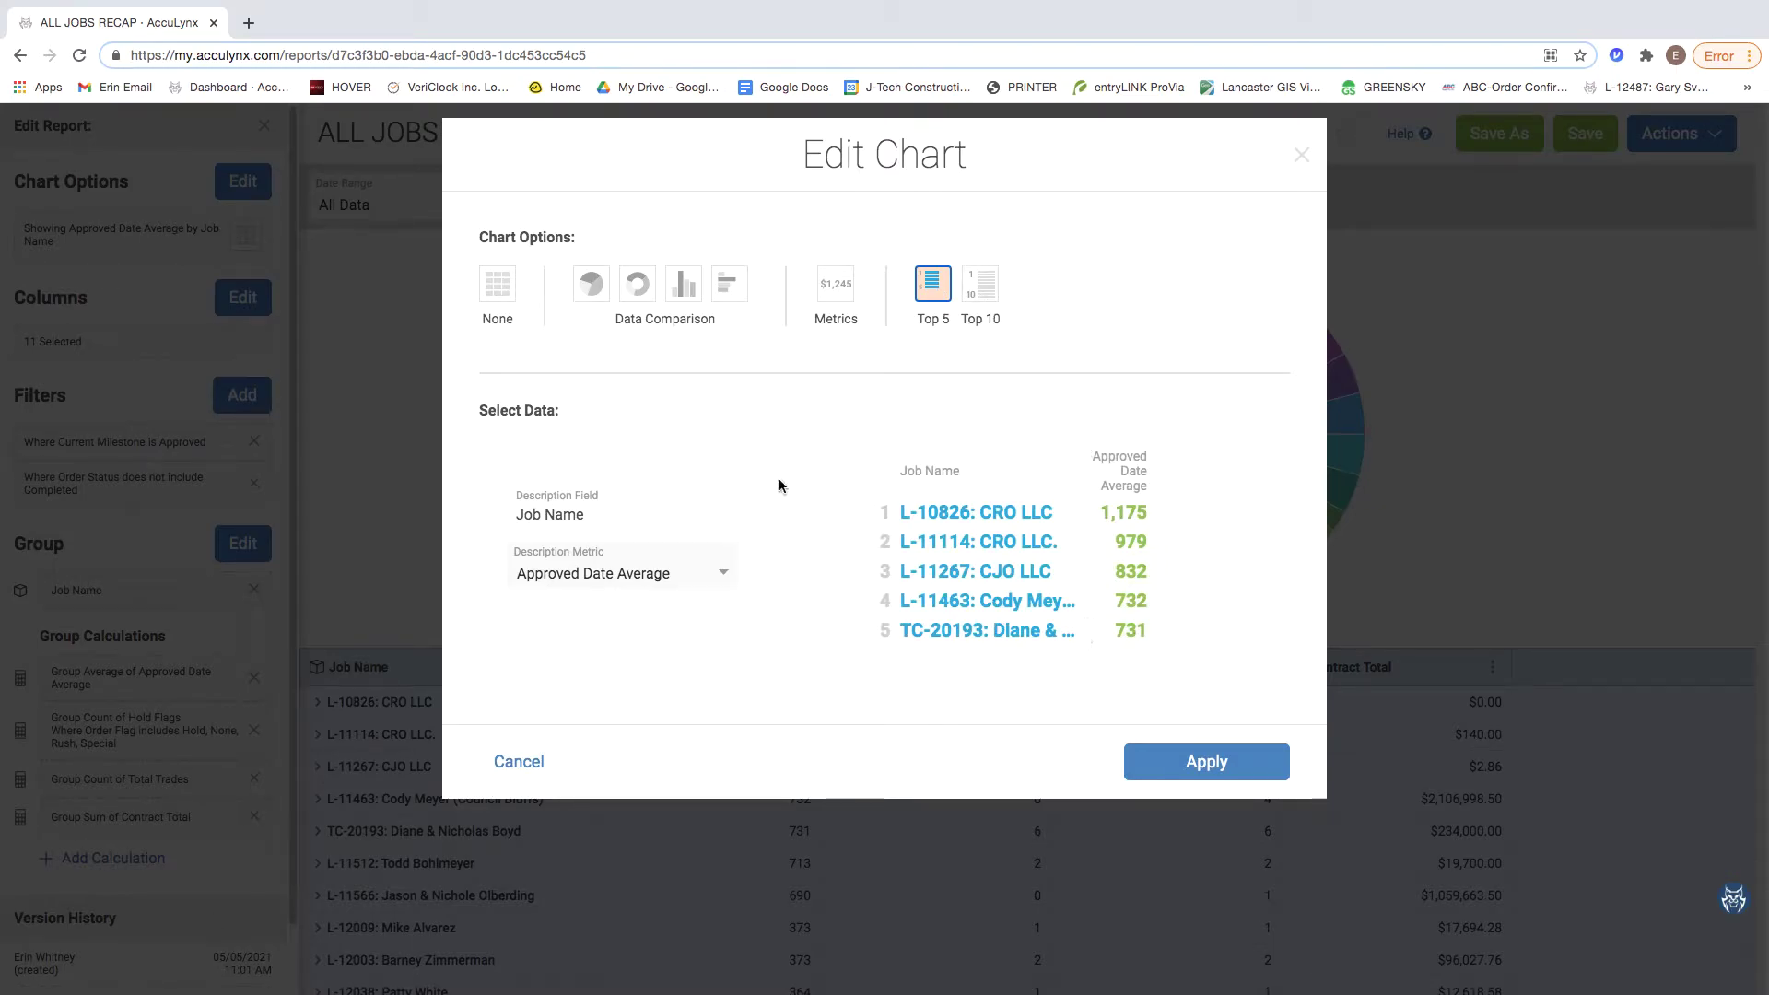
click(538, 766)
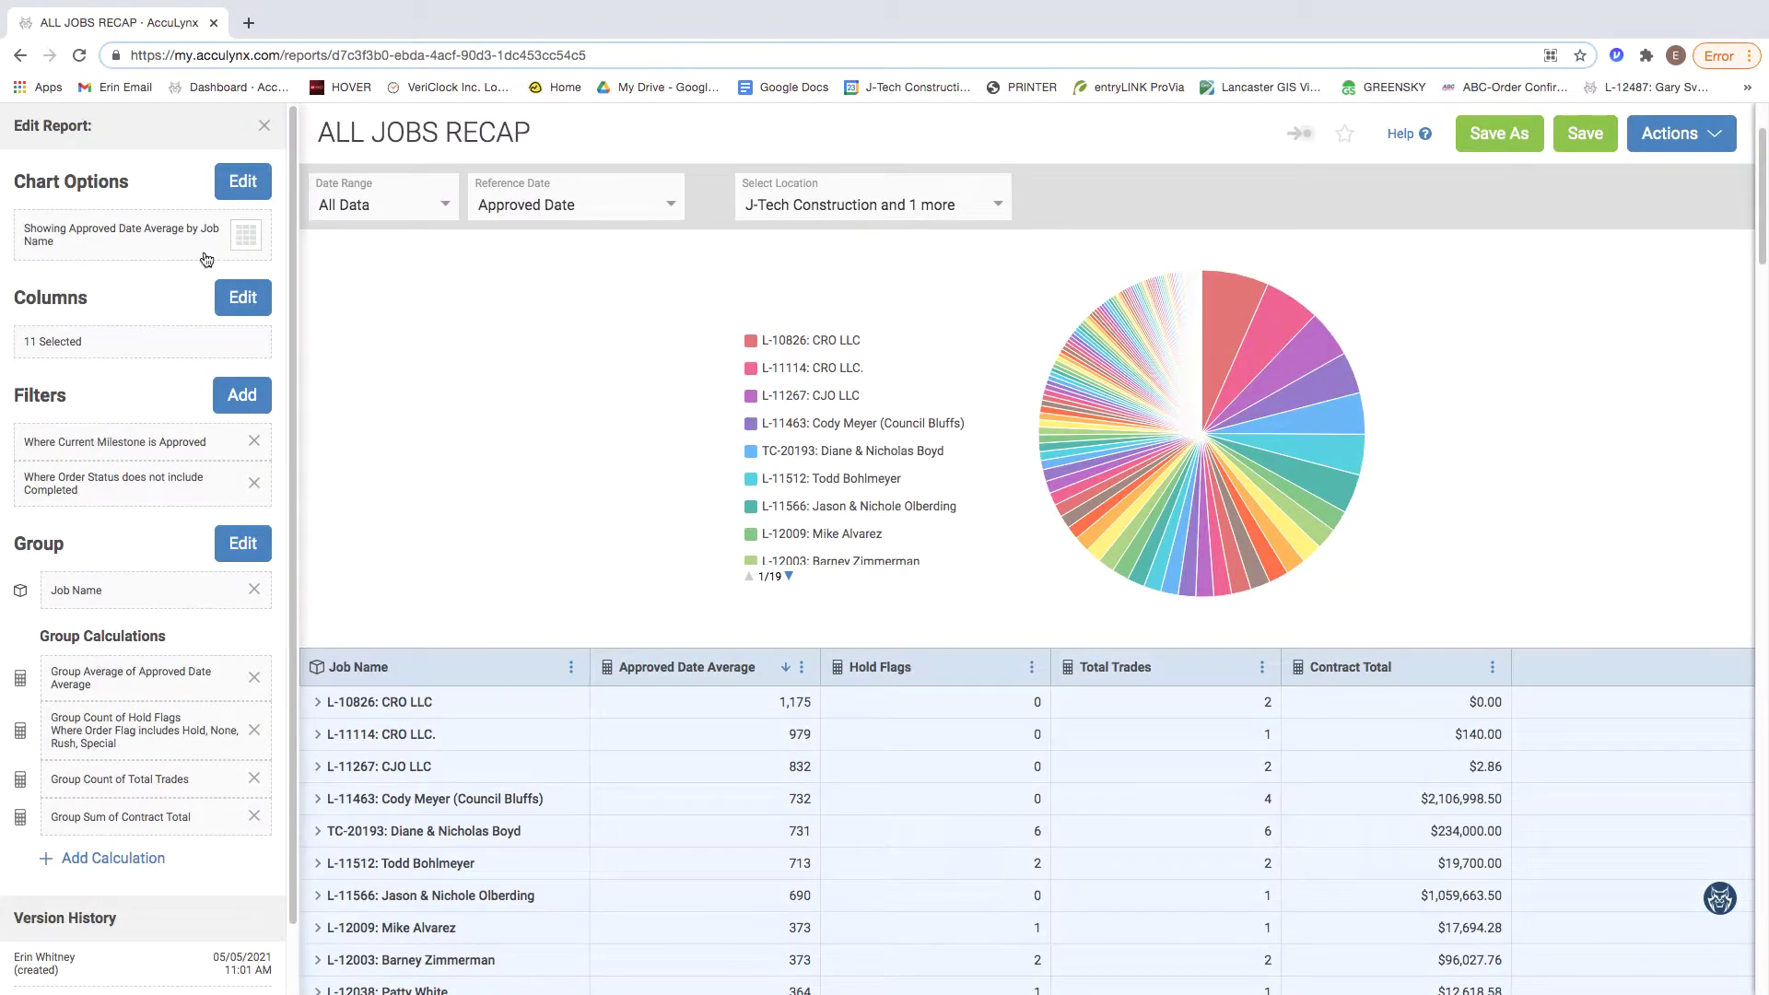
Remove the pie chart from the ALL JOBS RECAP report by applying the None chart option
click(242, 181)
click(497, 283)
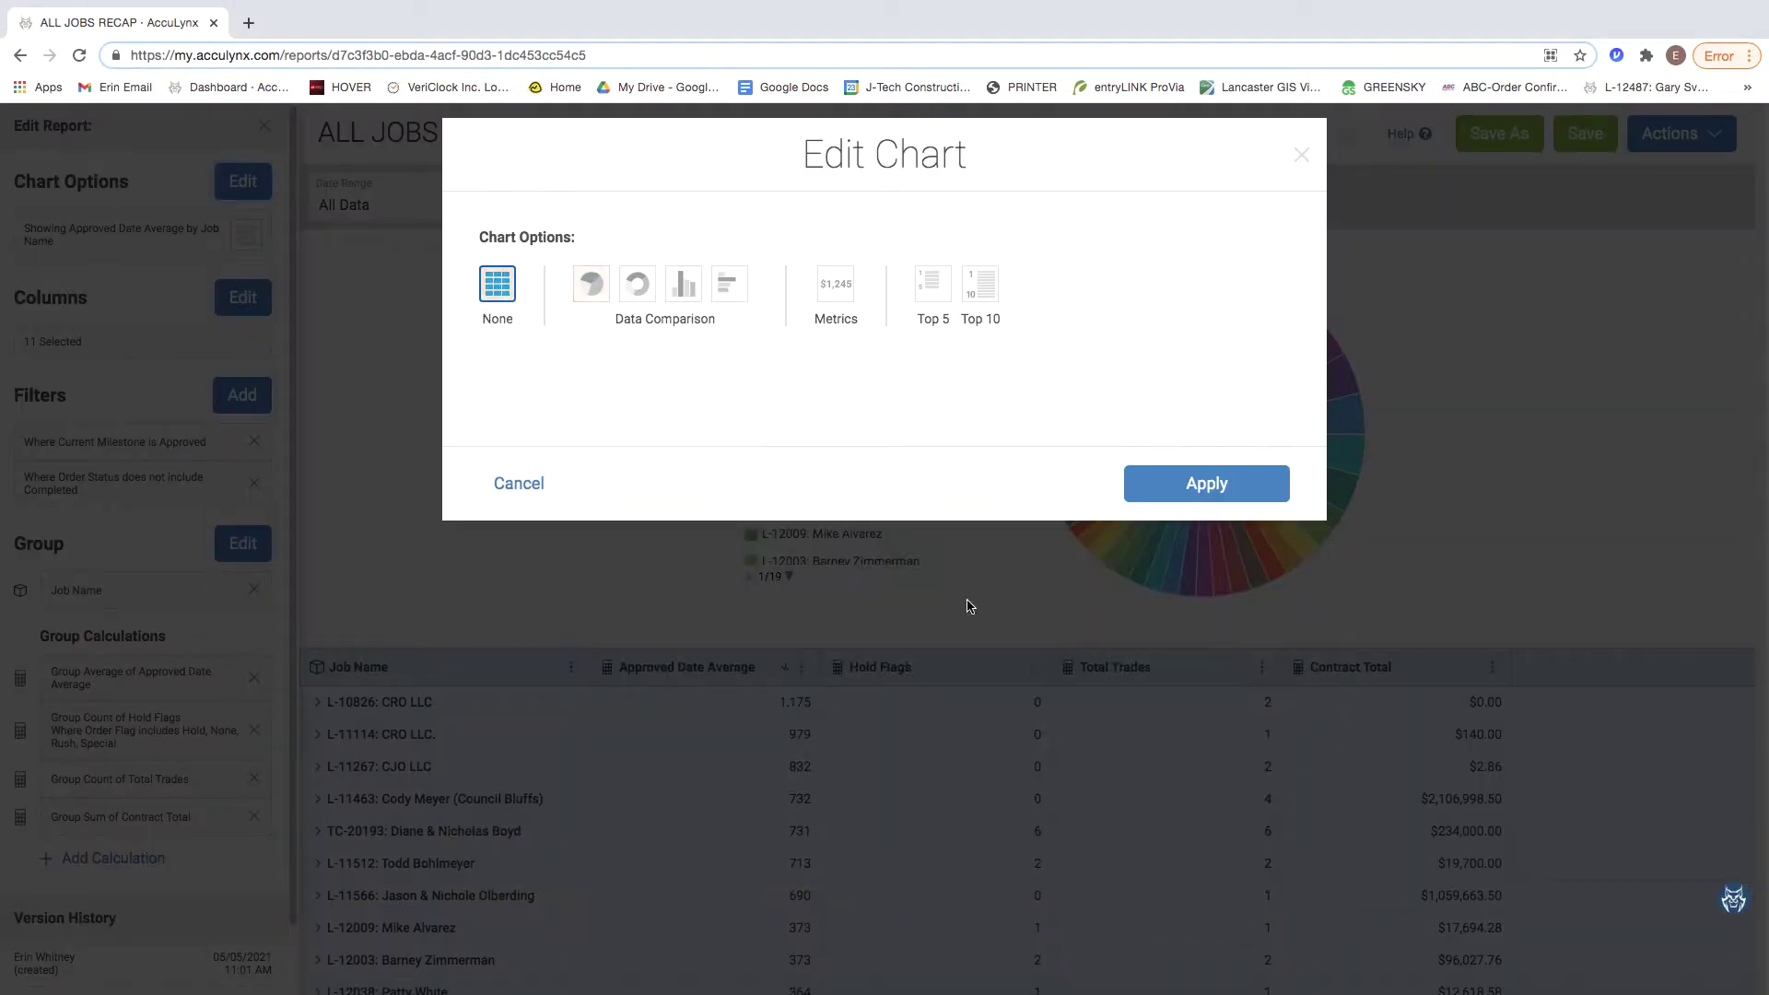
click(1240, 485)
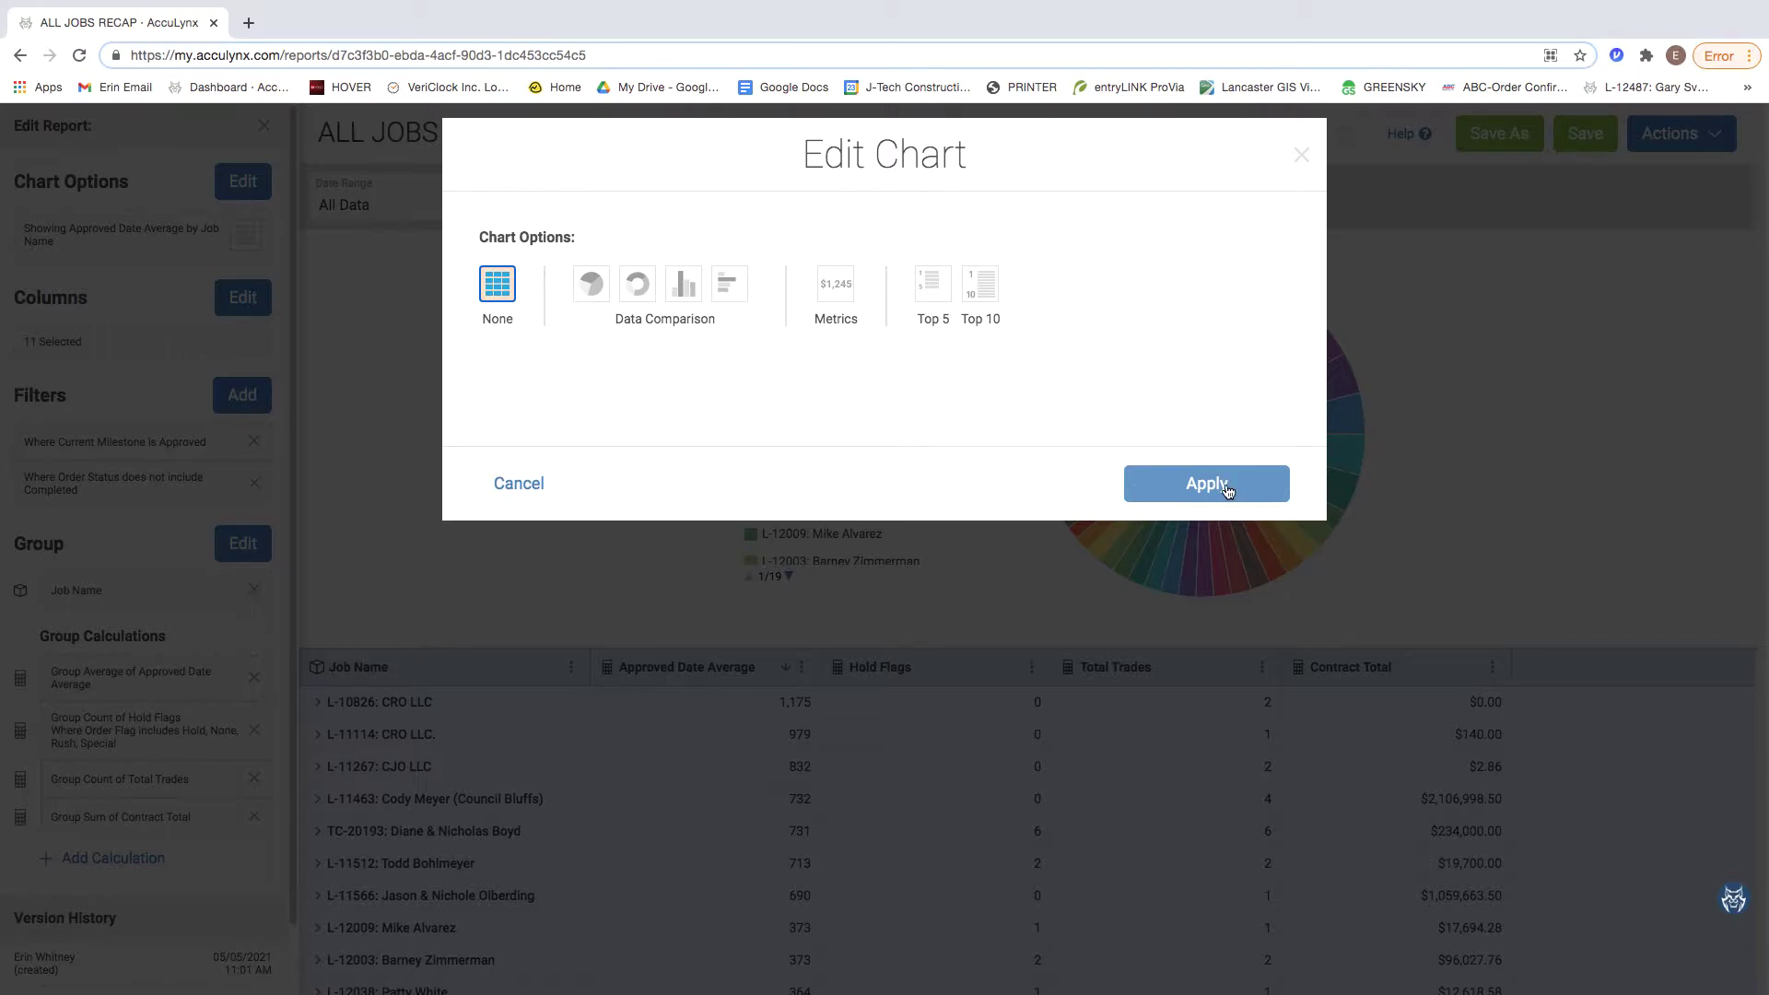
click(1225, 485)
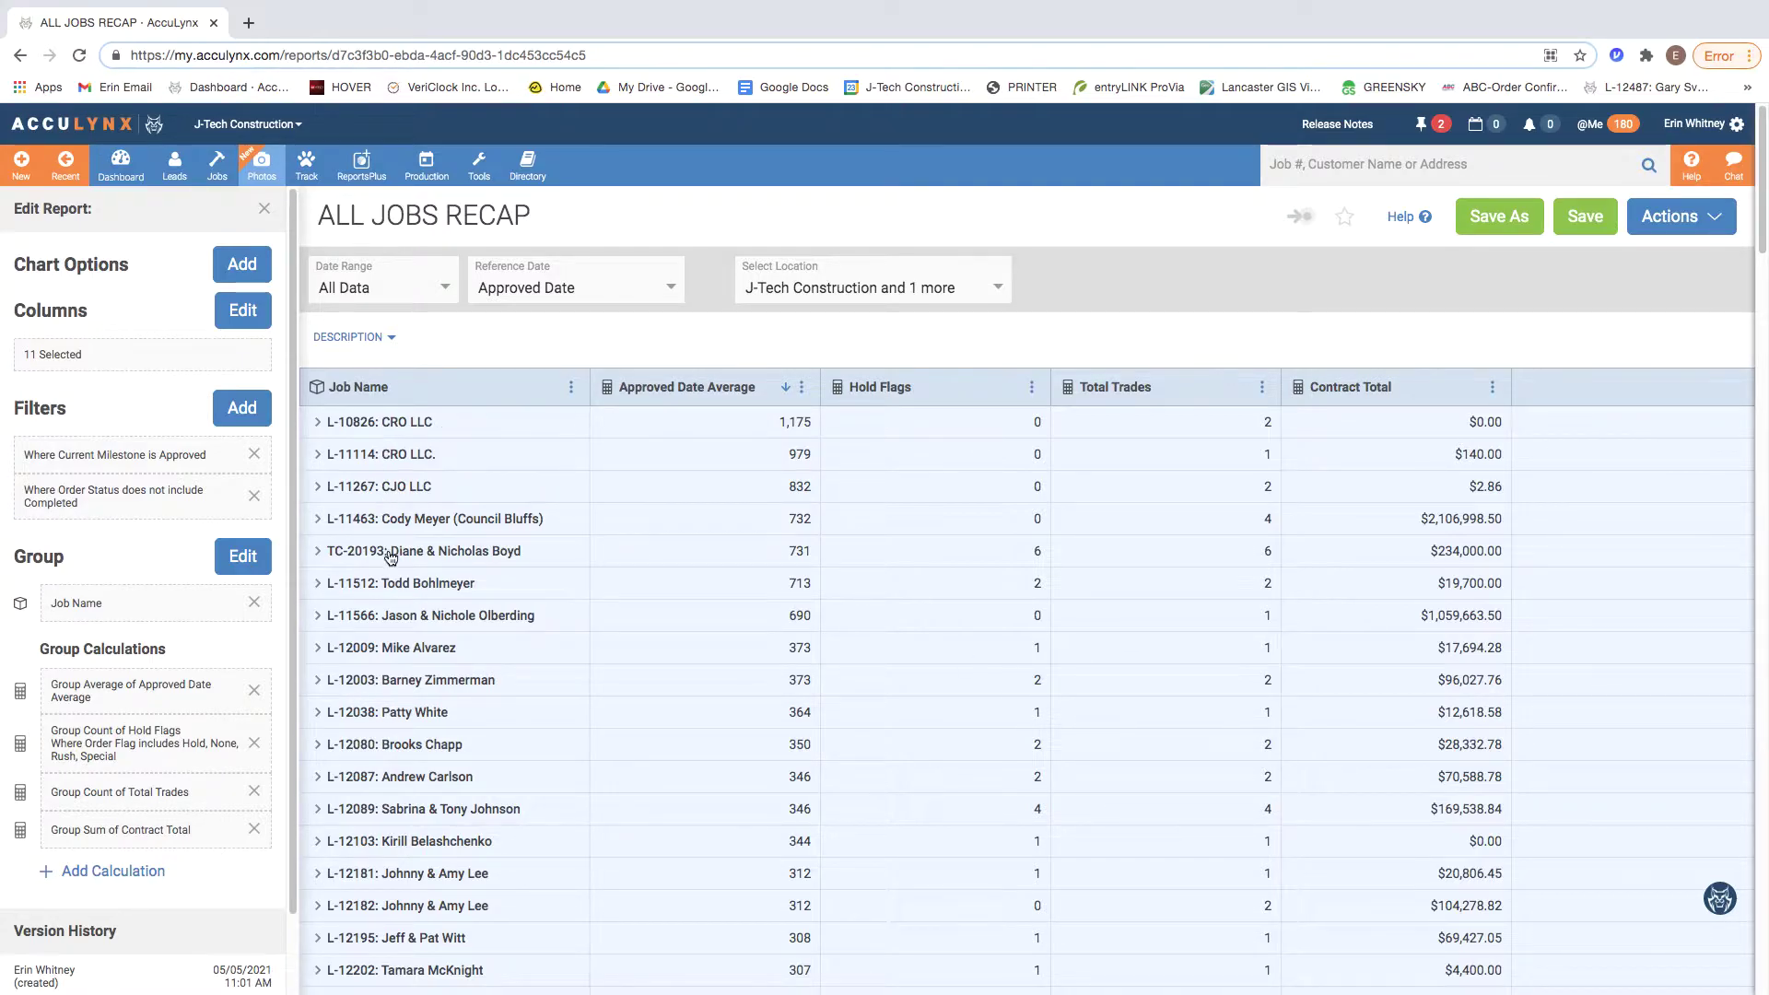
Expand the seventh job group in the report table and review its order detail columns
click(378, 615)
scroll(476, 617, down, 1)
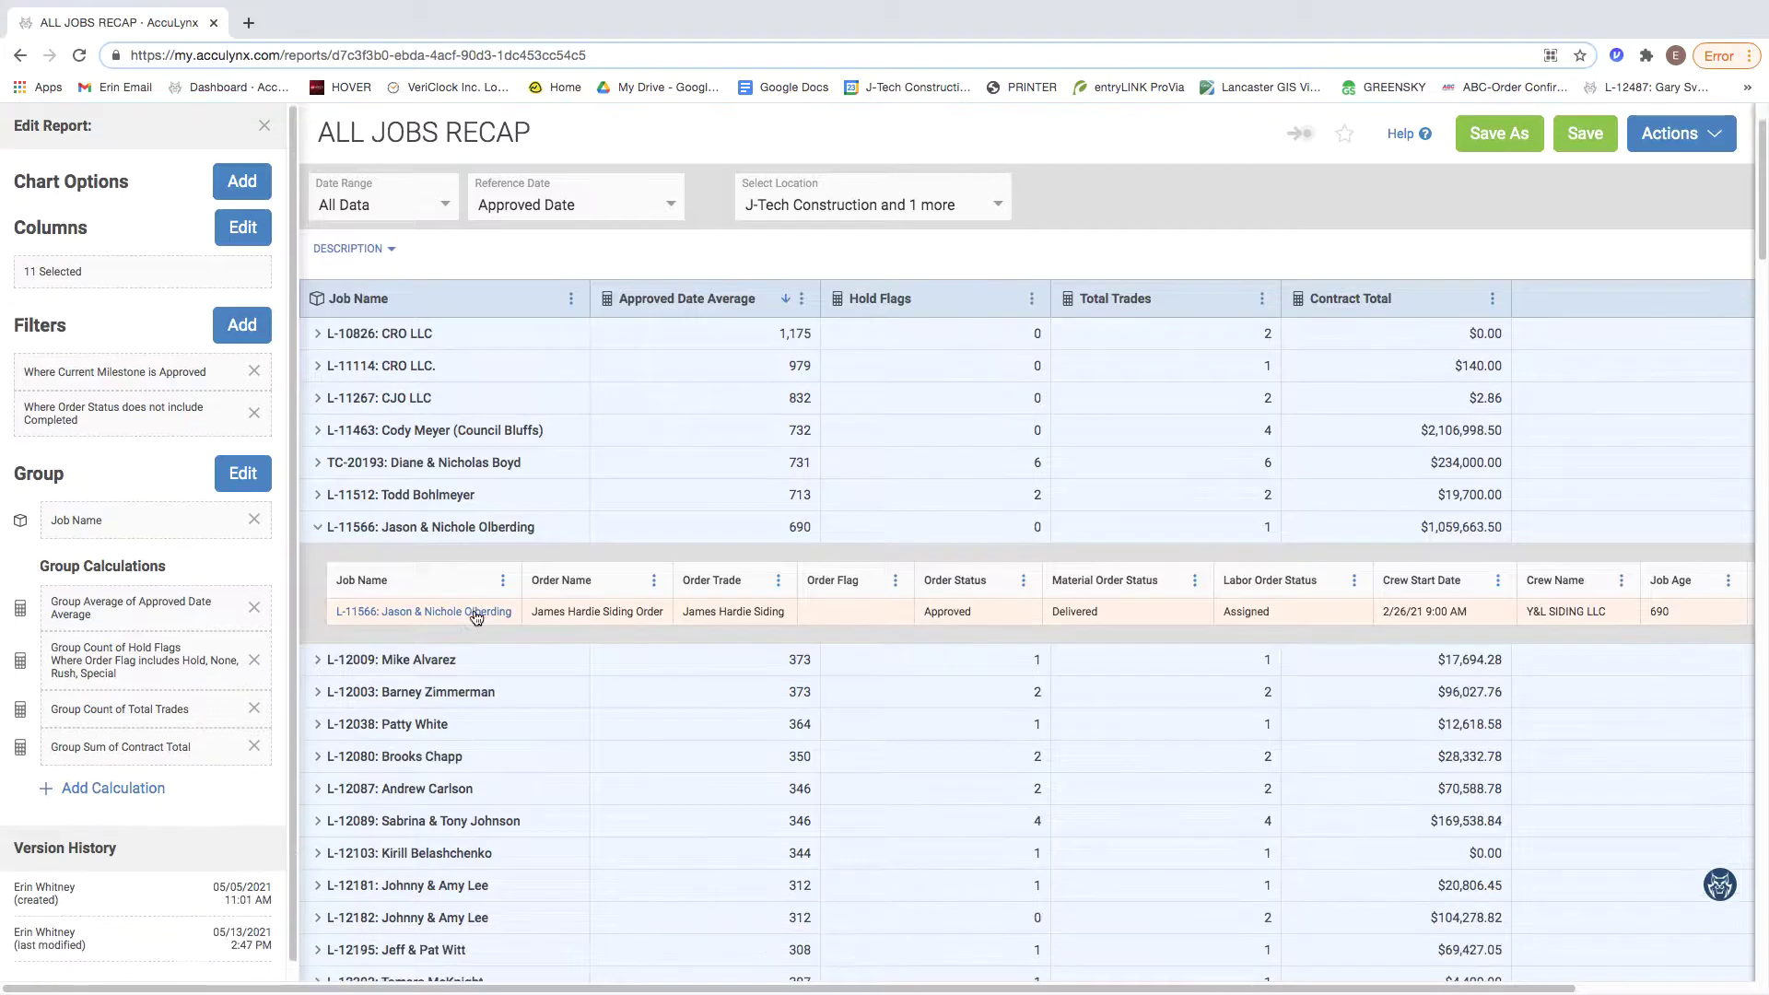
scroll(476, 617, down, 1)
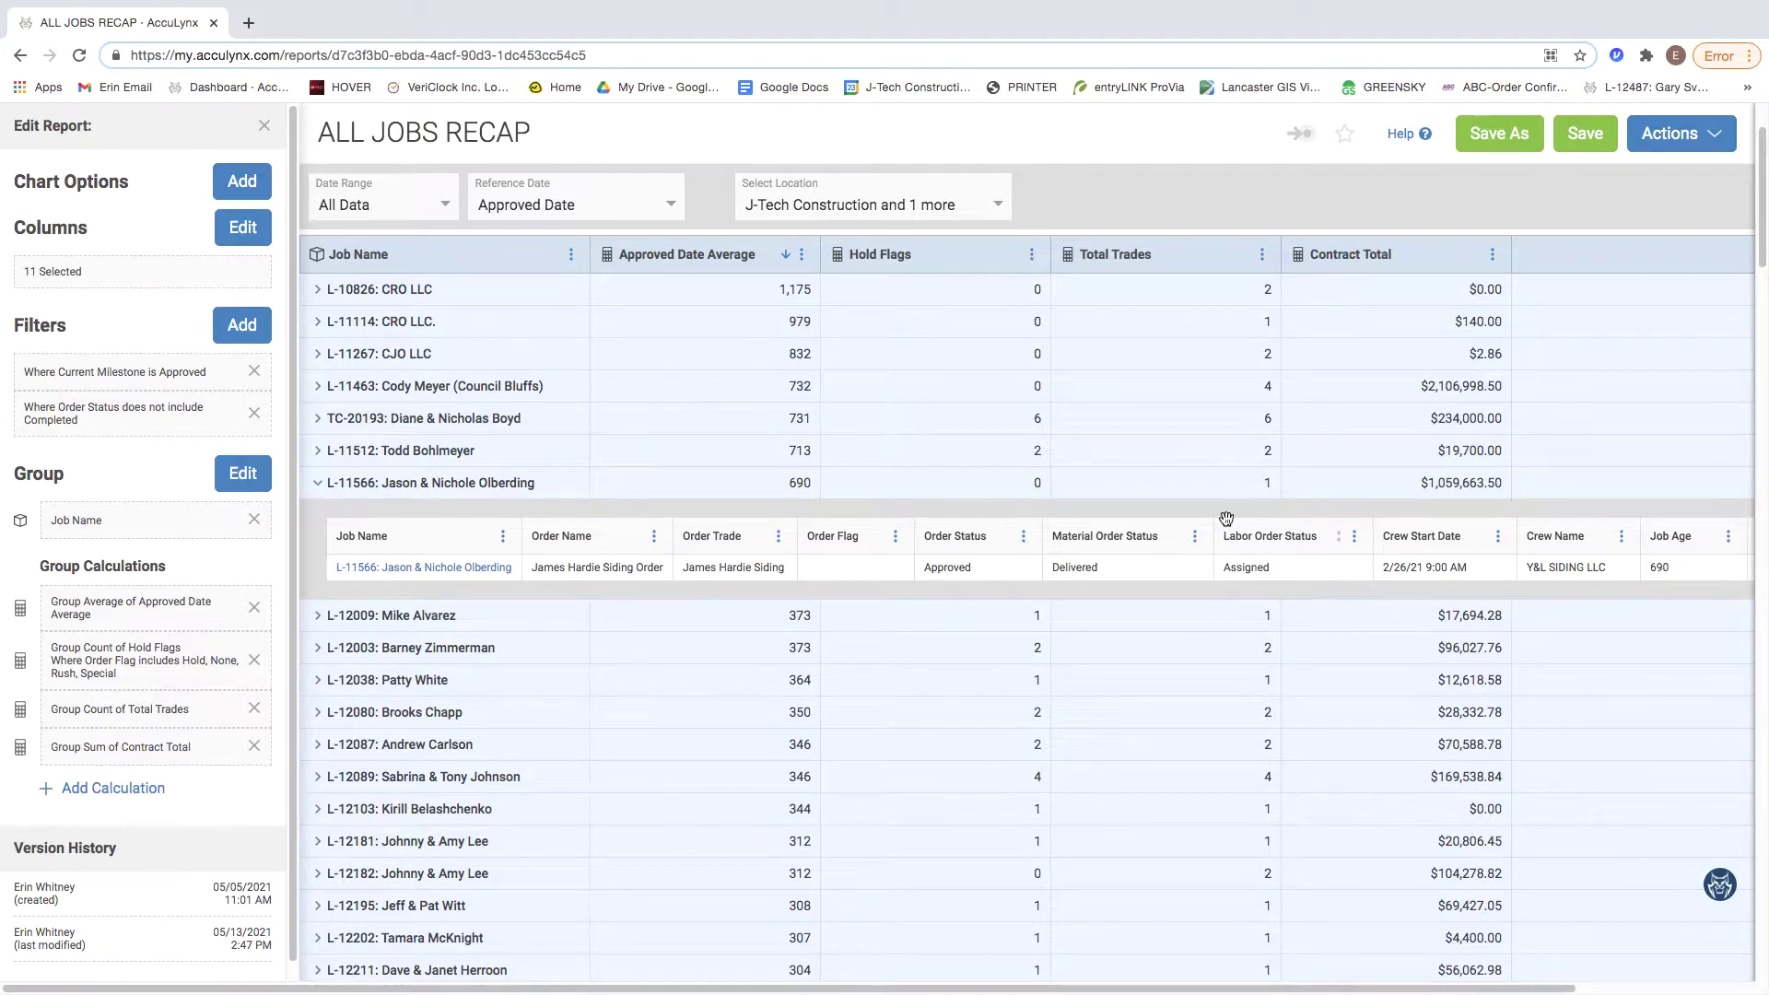
Edit the report's columns, placing Order Flag Description directly after Order Trade and removing Crew Name from the selected columns
click(245, 231)
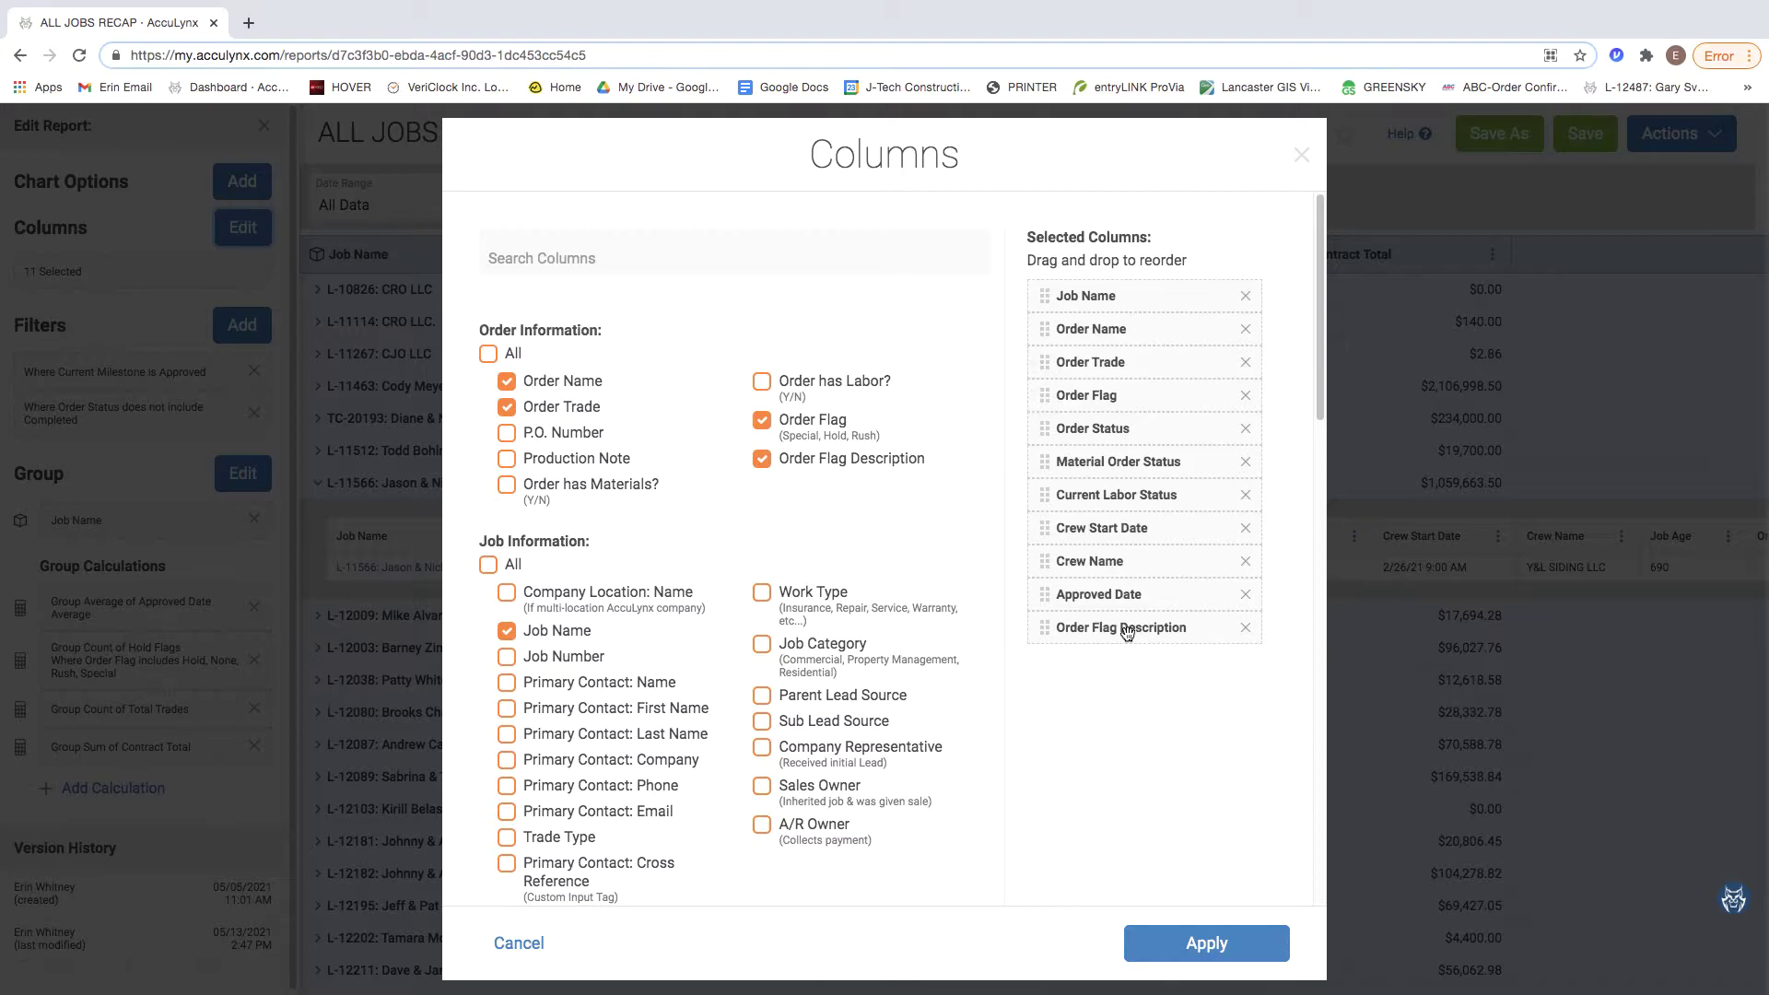
drag(1125, 632, 1118, 396)
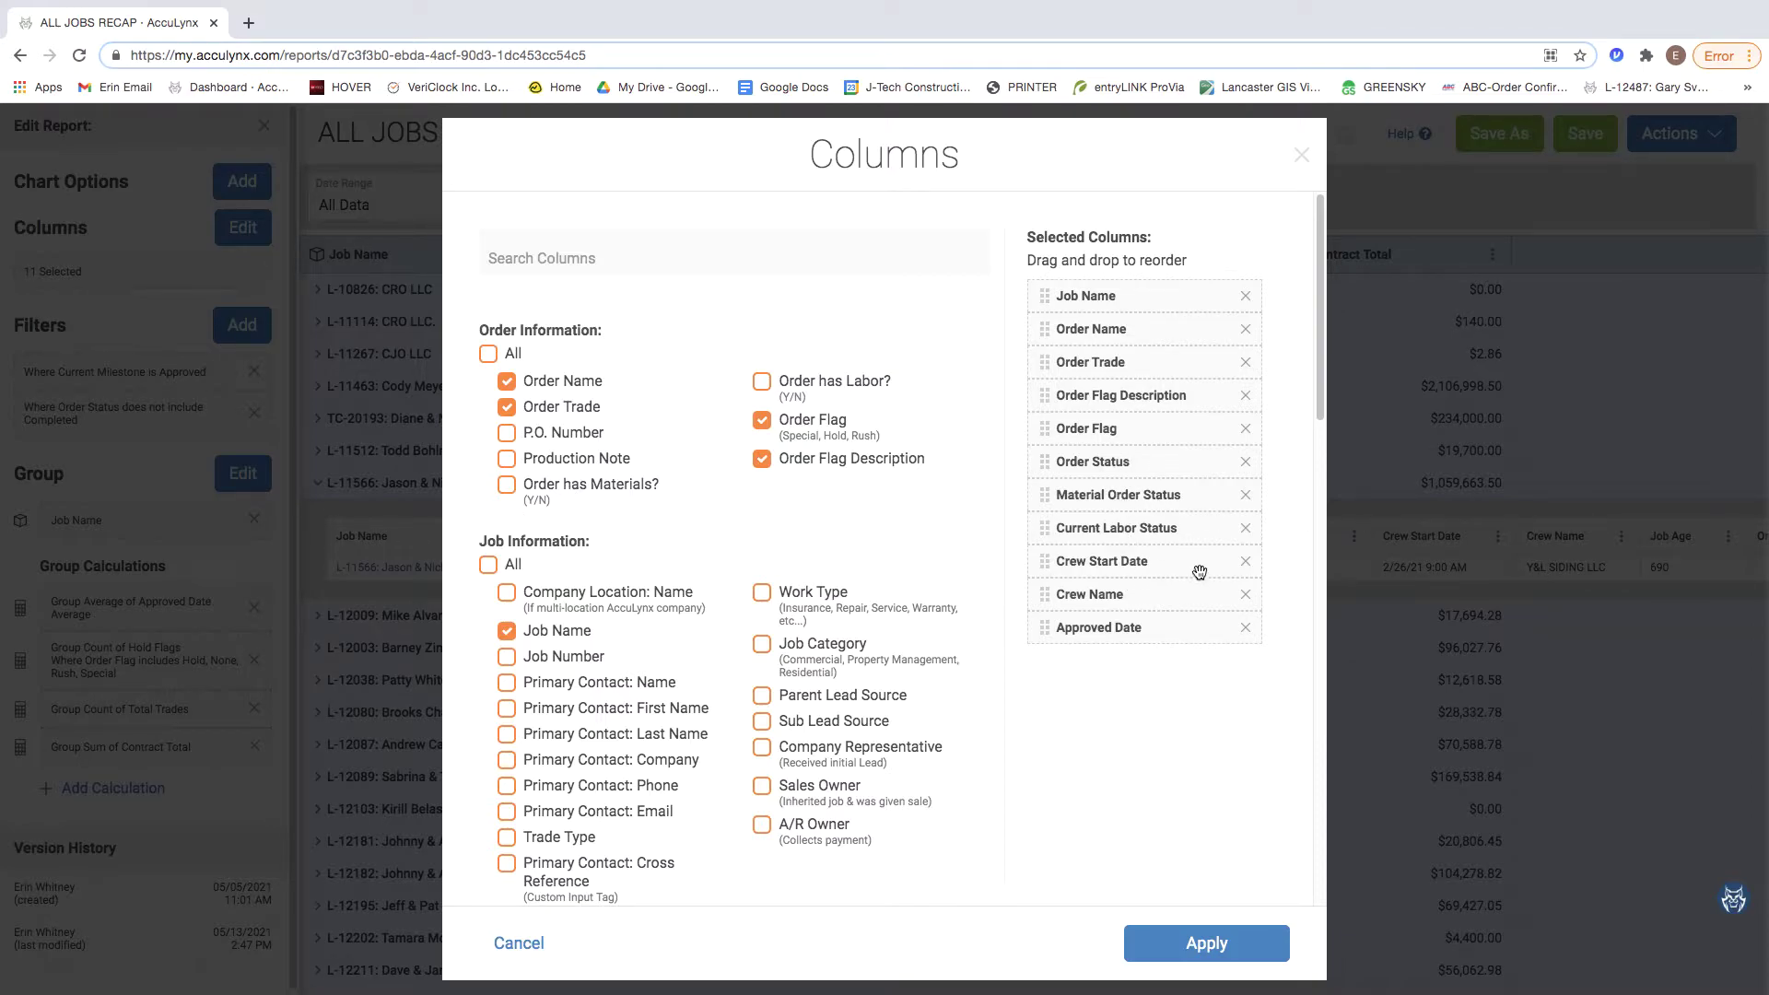
click(1245, 594)
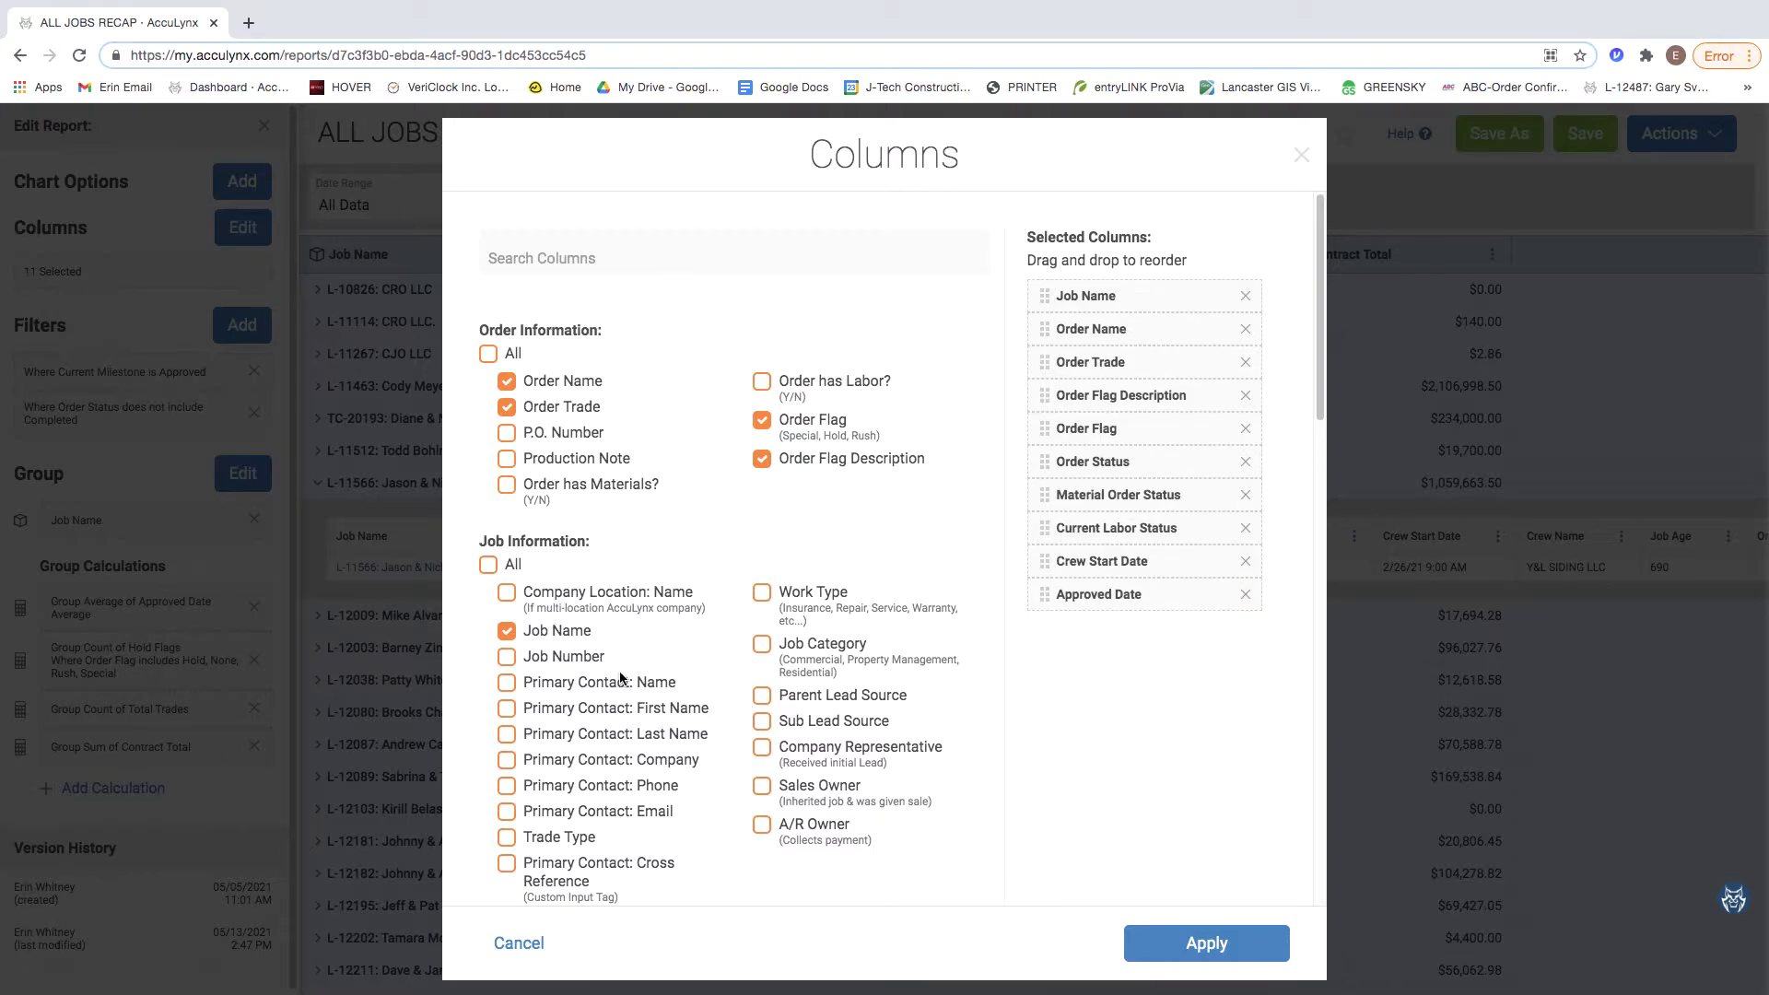
Skim the full list of available report columns and examine the Order Information and Job Information choices
scroll(626, 668, down, 2)
scroll(634, 654, down, 5)
scroll(634, 655, down, 6)
scroll(636, 656, down, 5)
scroll(636, 656, up, 15)
scroll(920, 518, down, 2)
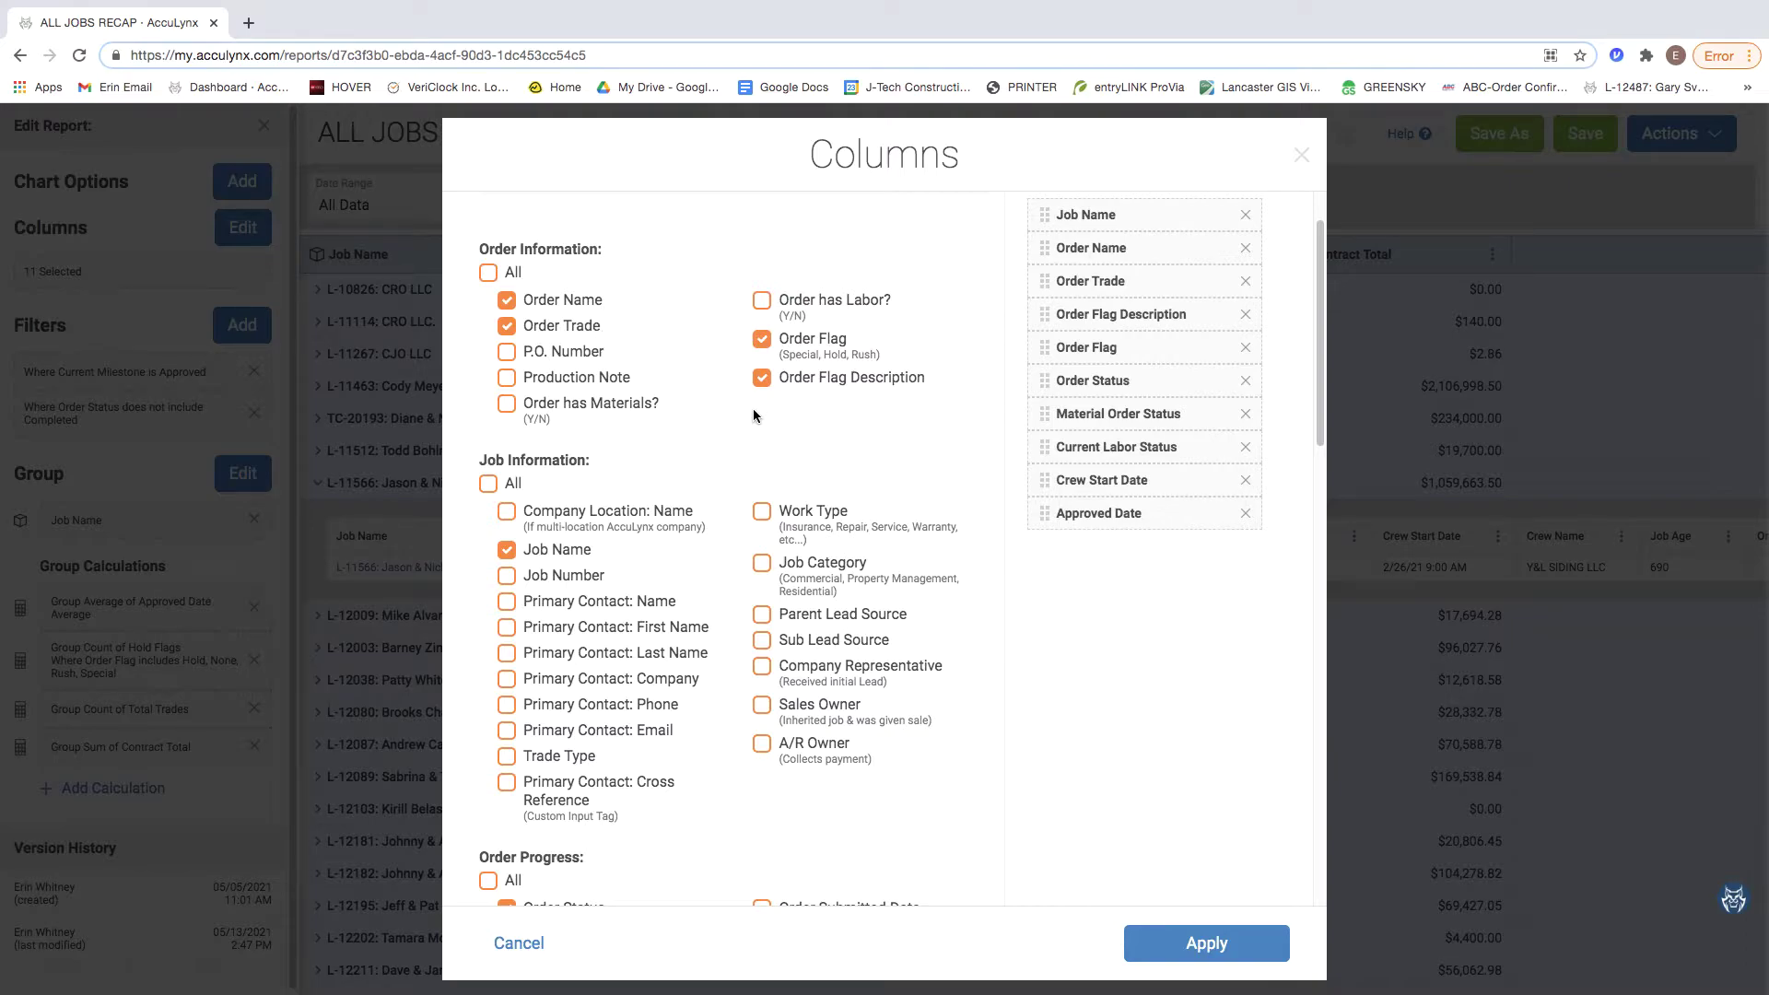
scroll(754, 406, down, 1)
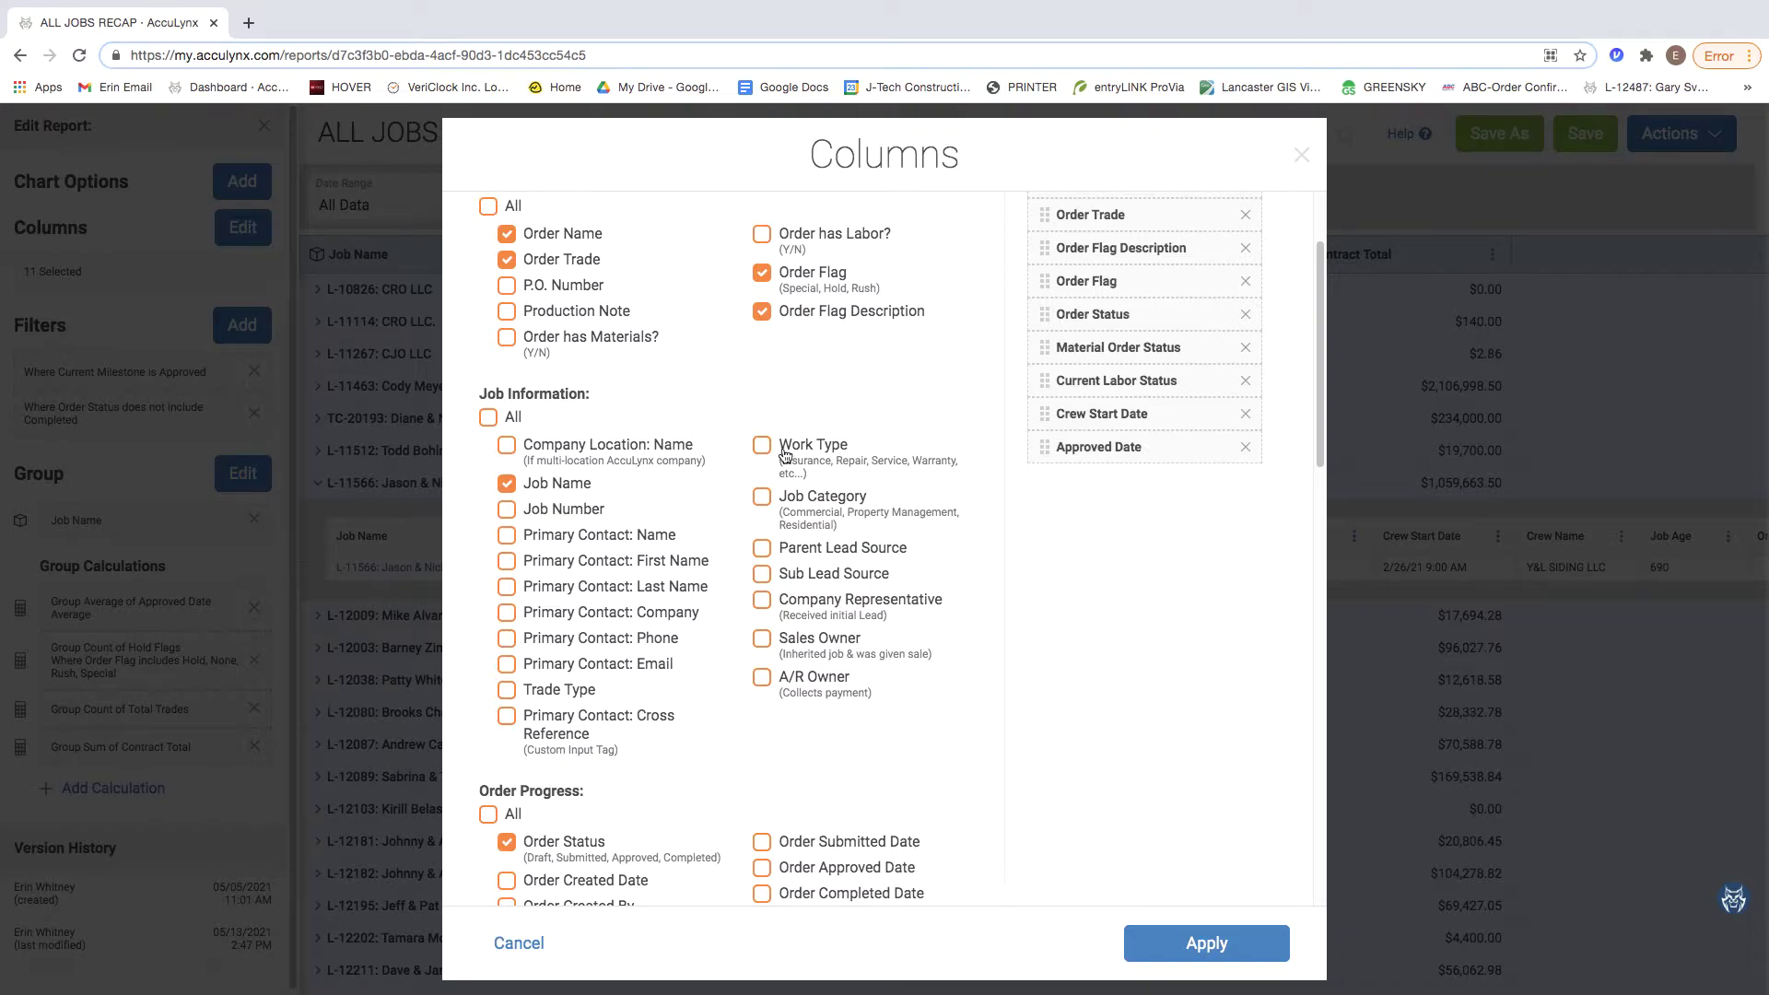
scroll(825, 663, down, 1)
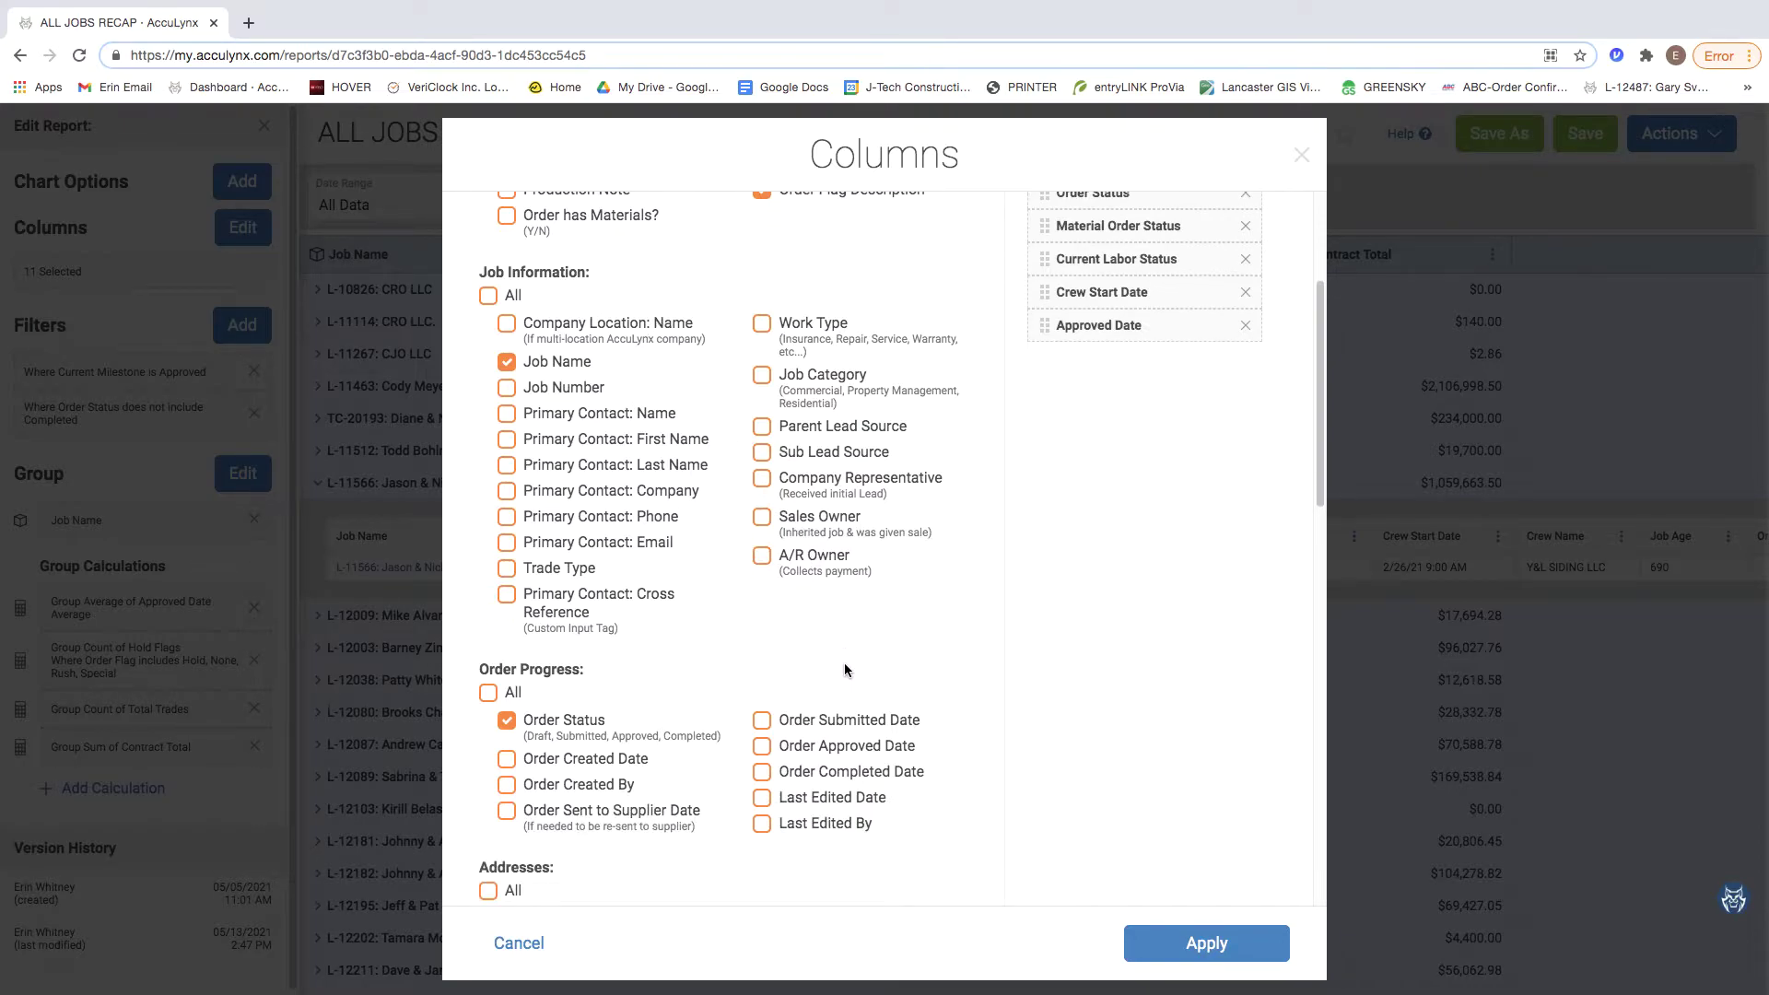
scroll(857, 667, down, 1)
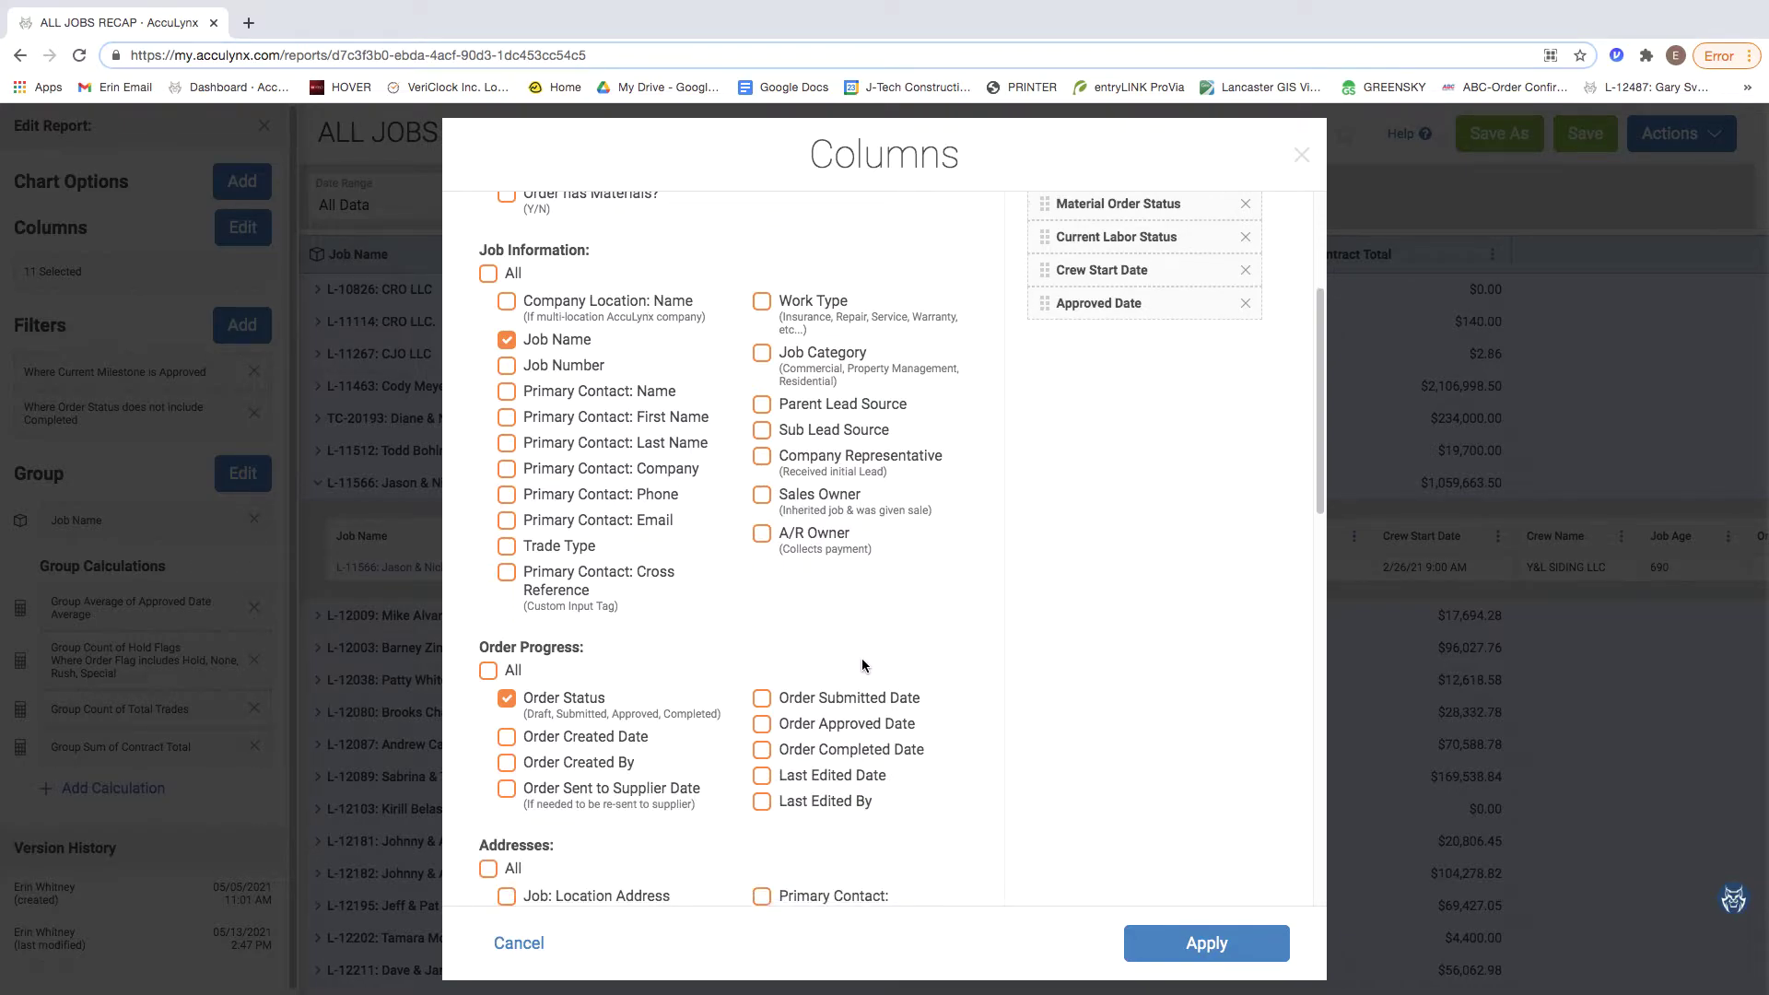
scroll(885, 662, down, 1)
scroll(889, 664, down, 1)
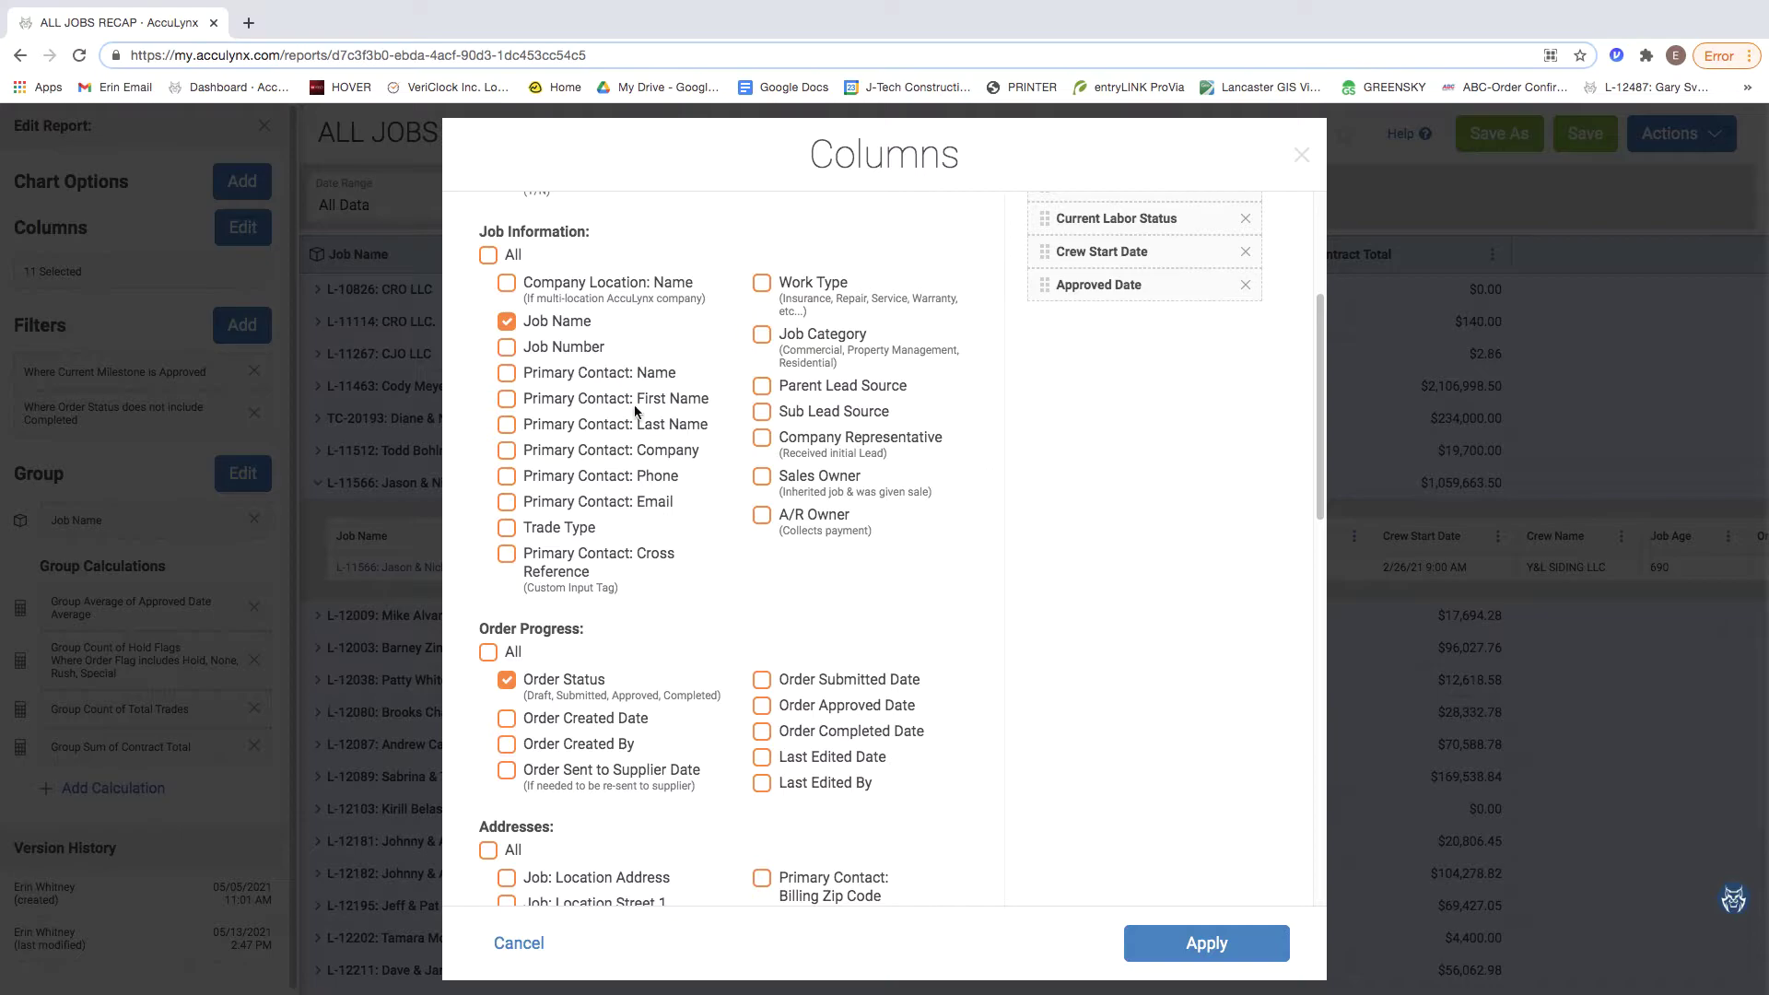
scroll(761, 502, up, 3)
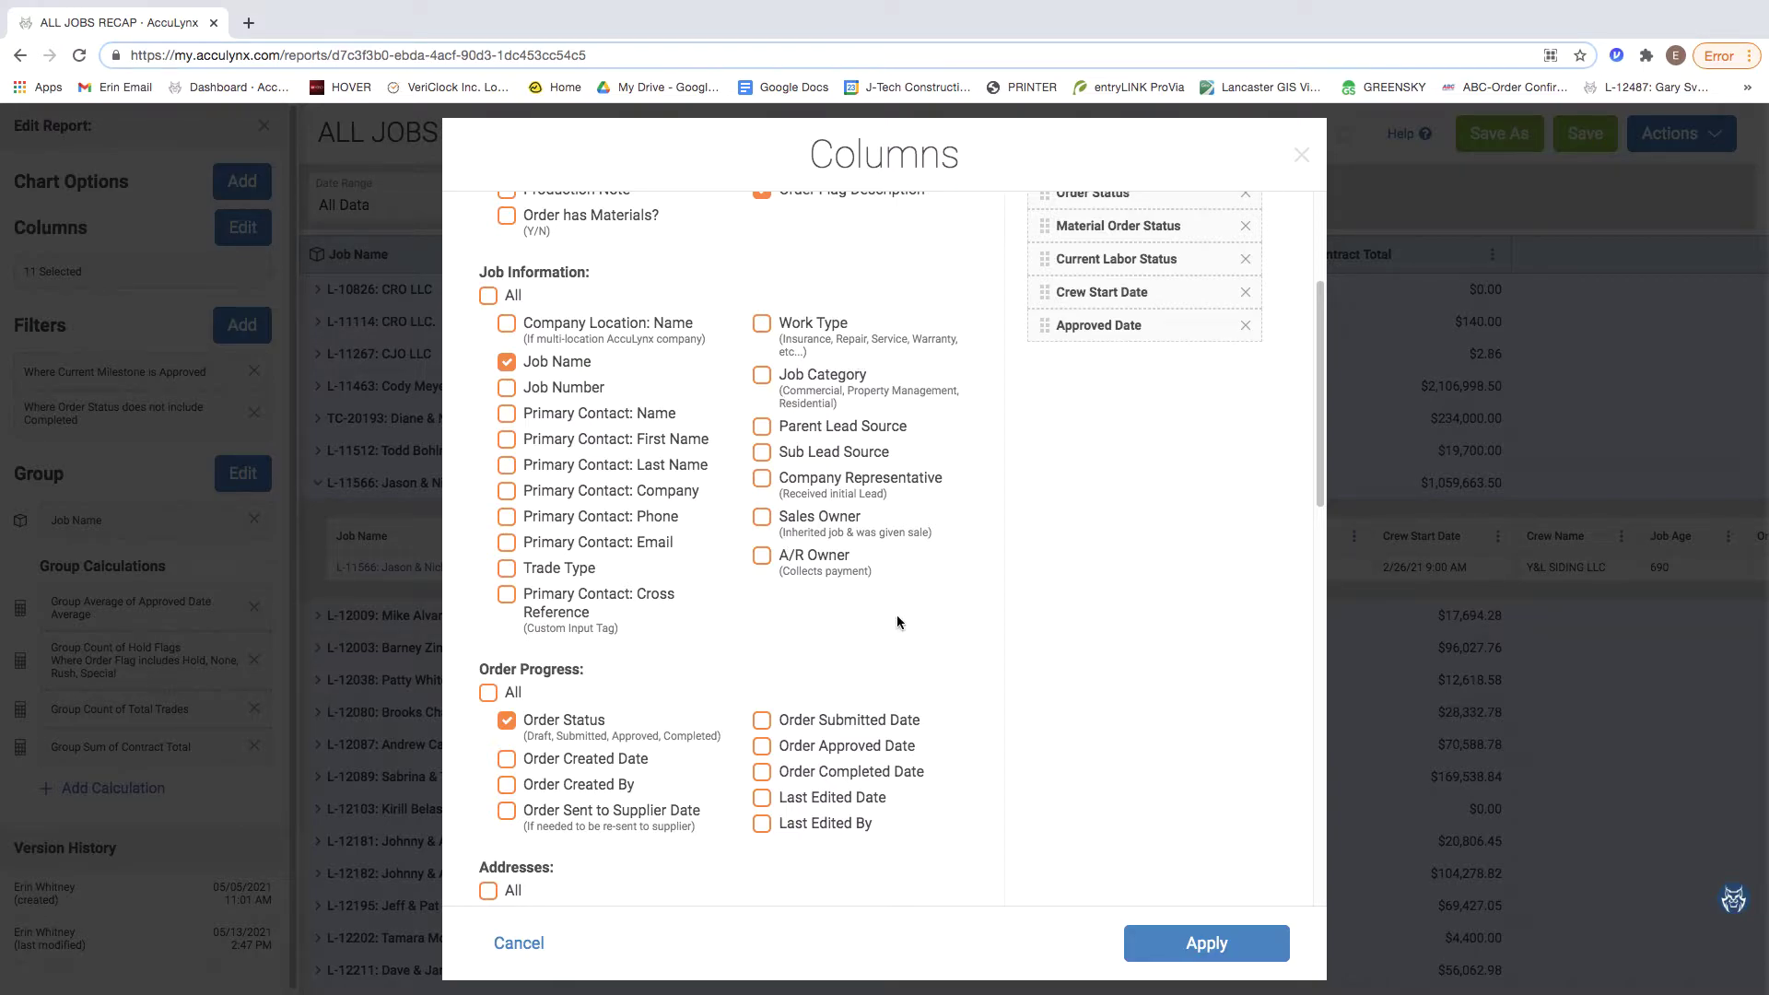
scroll(897, 623, up, 3)
Examine the available Order Progress, Addresses, Materials, Labor, Milestones and Financial columns for the report
scroll(897, 622, down, 5)
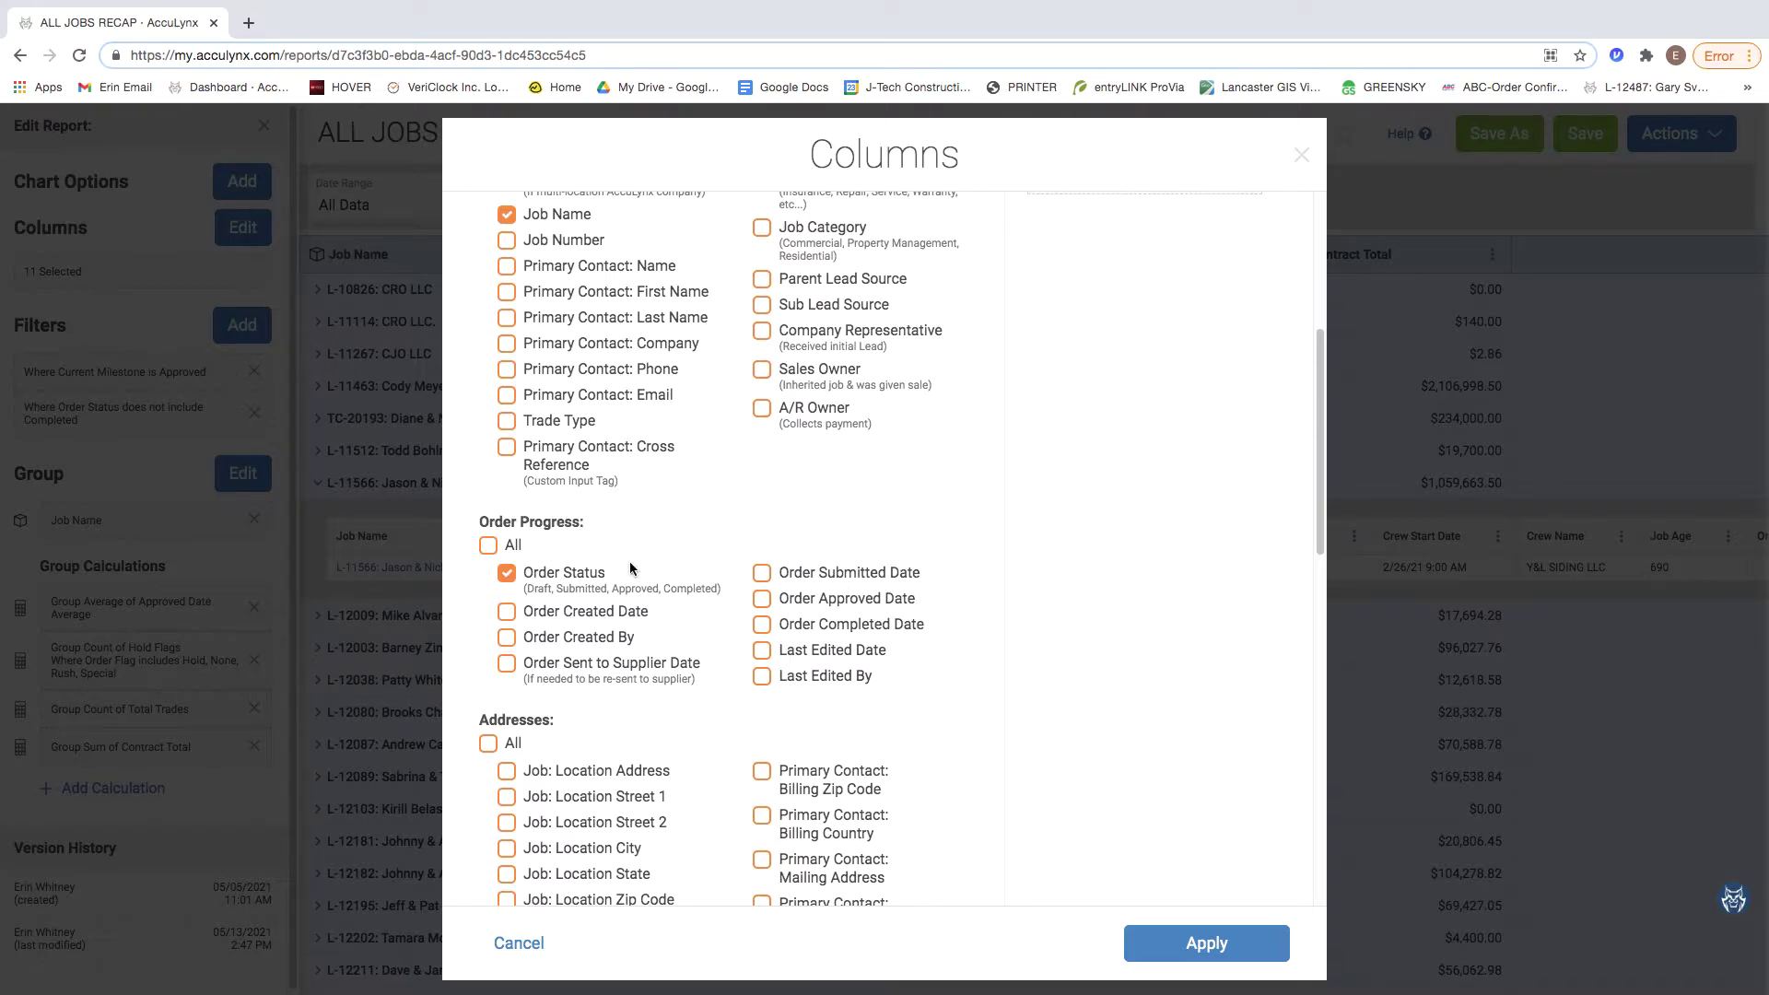
scroll(790, 600, down, 3)
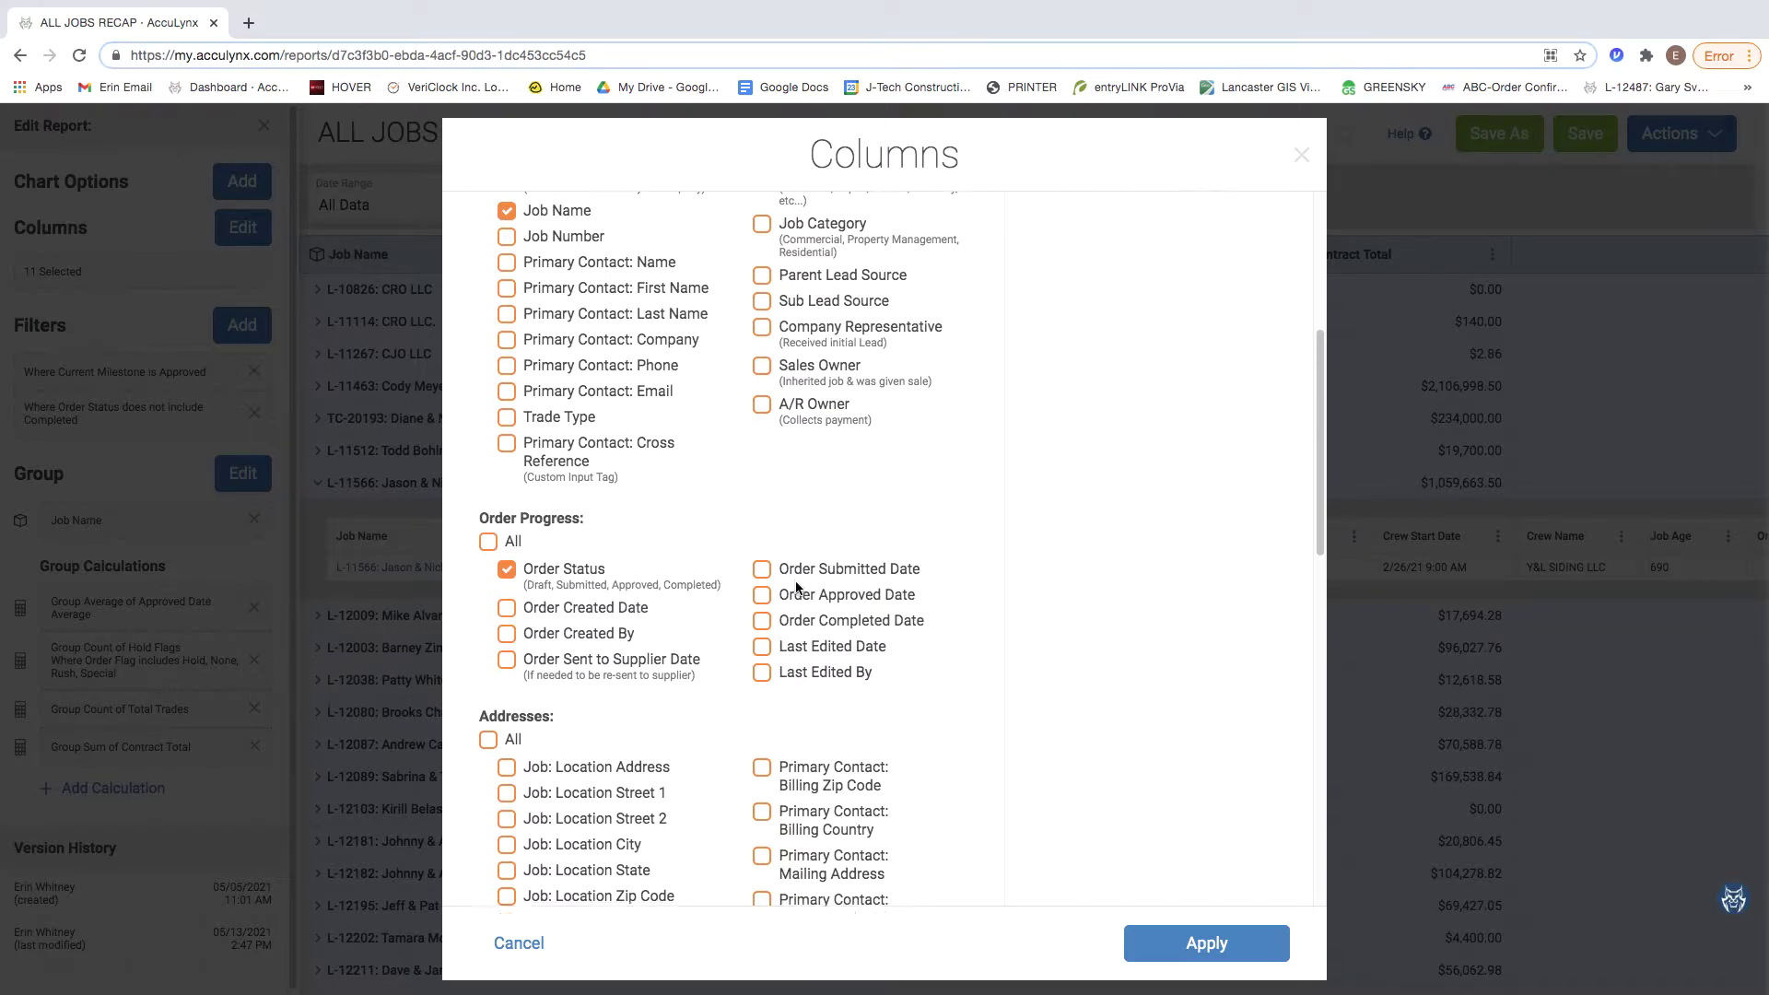
scroll(826, 583, down, 2)
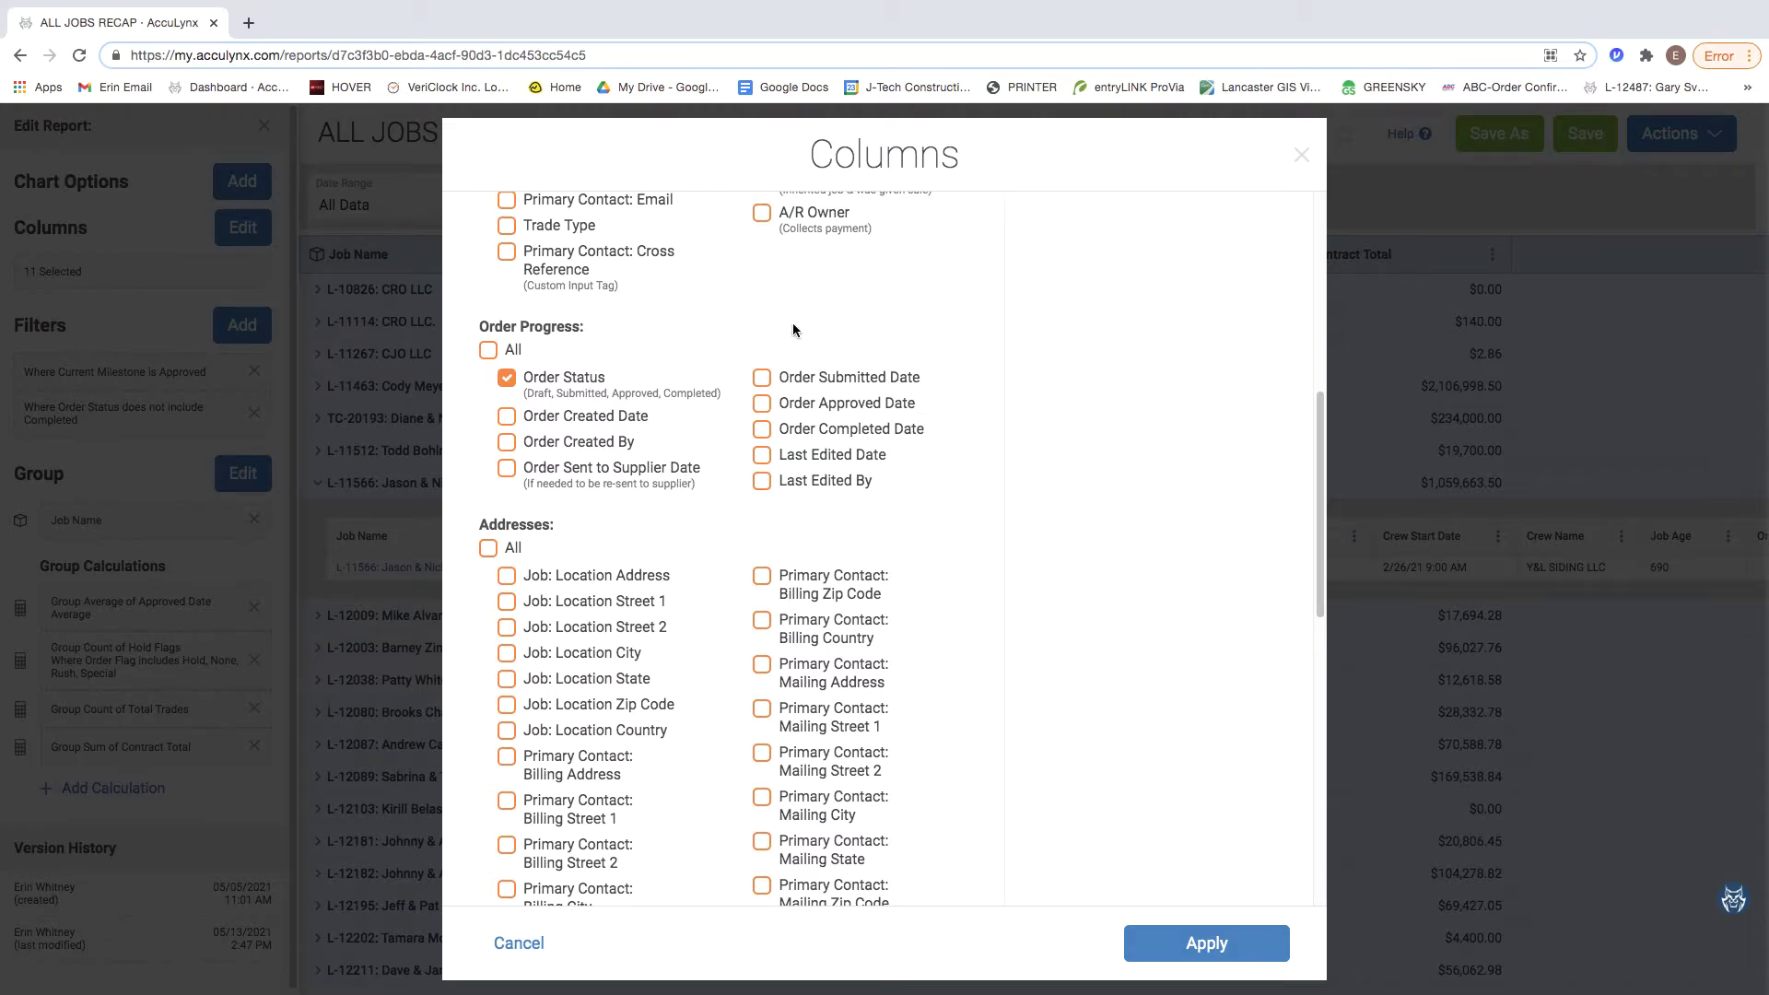
scroll(984, 467, down, 5)
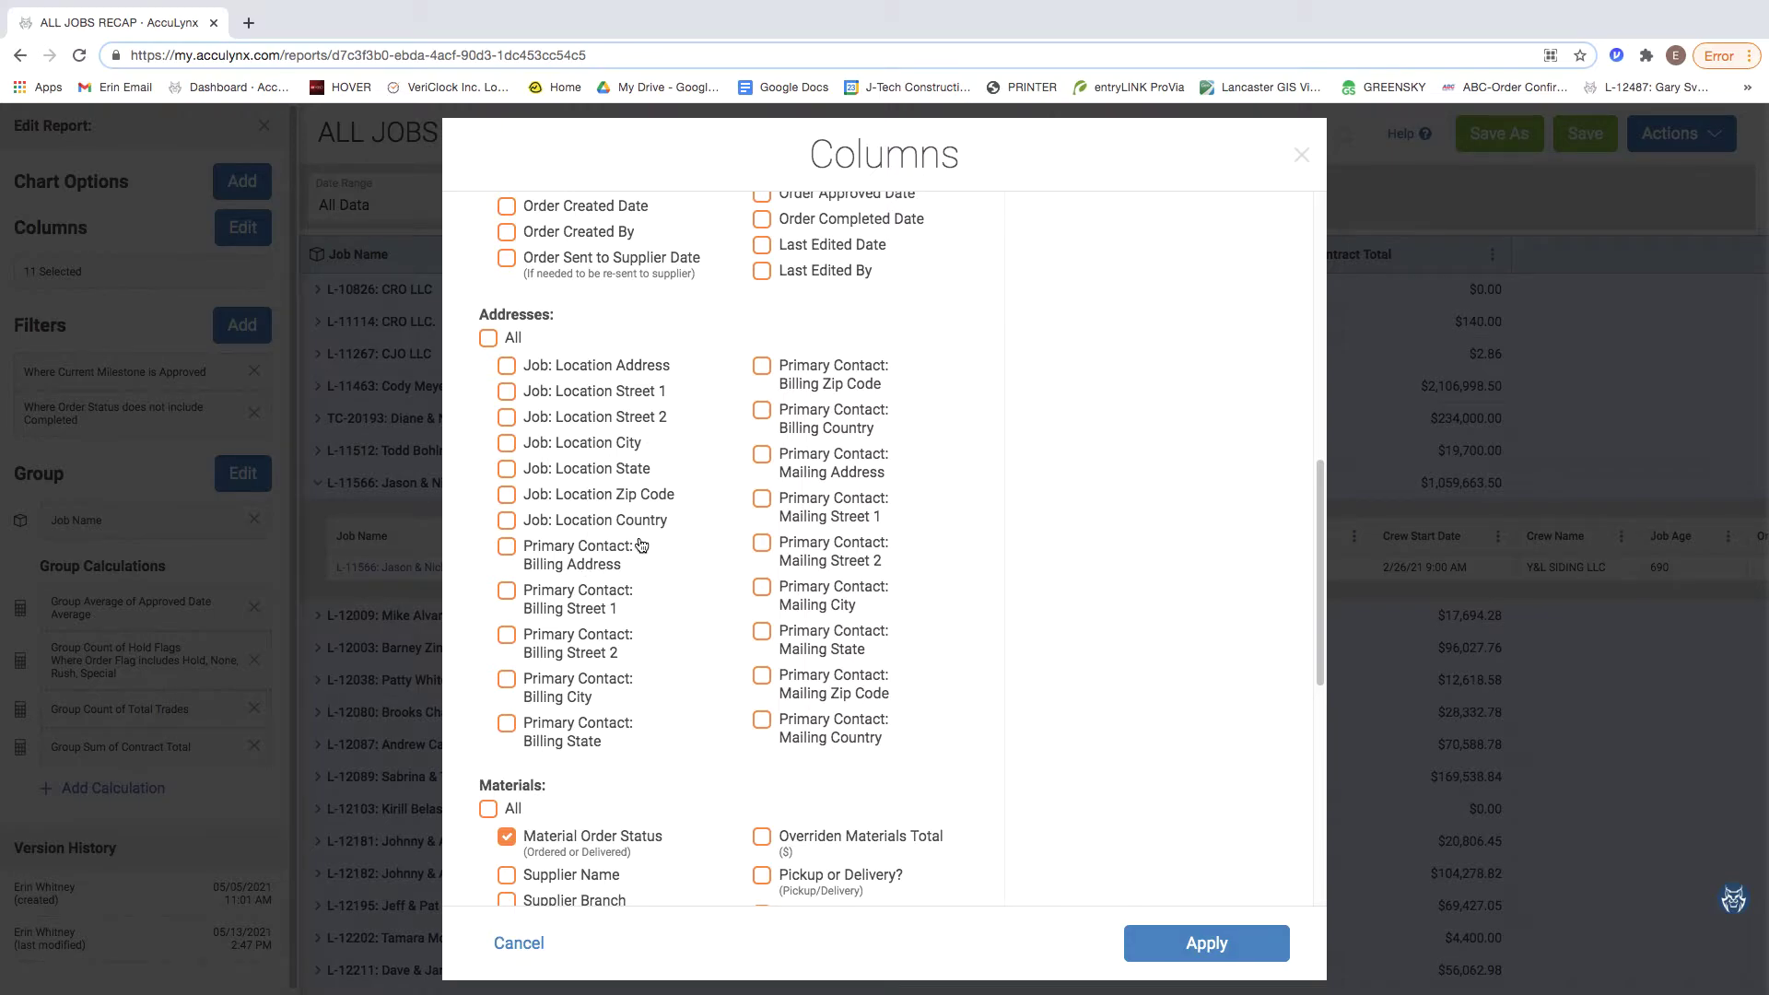
scroll(563, 615, down, 5)
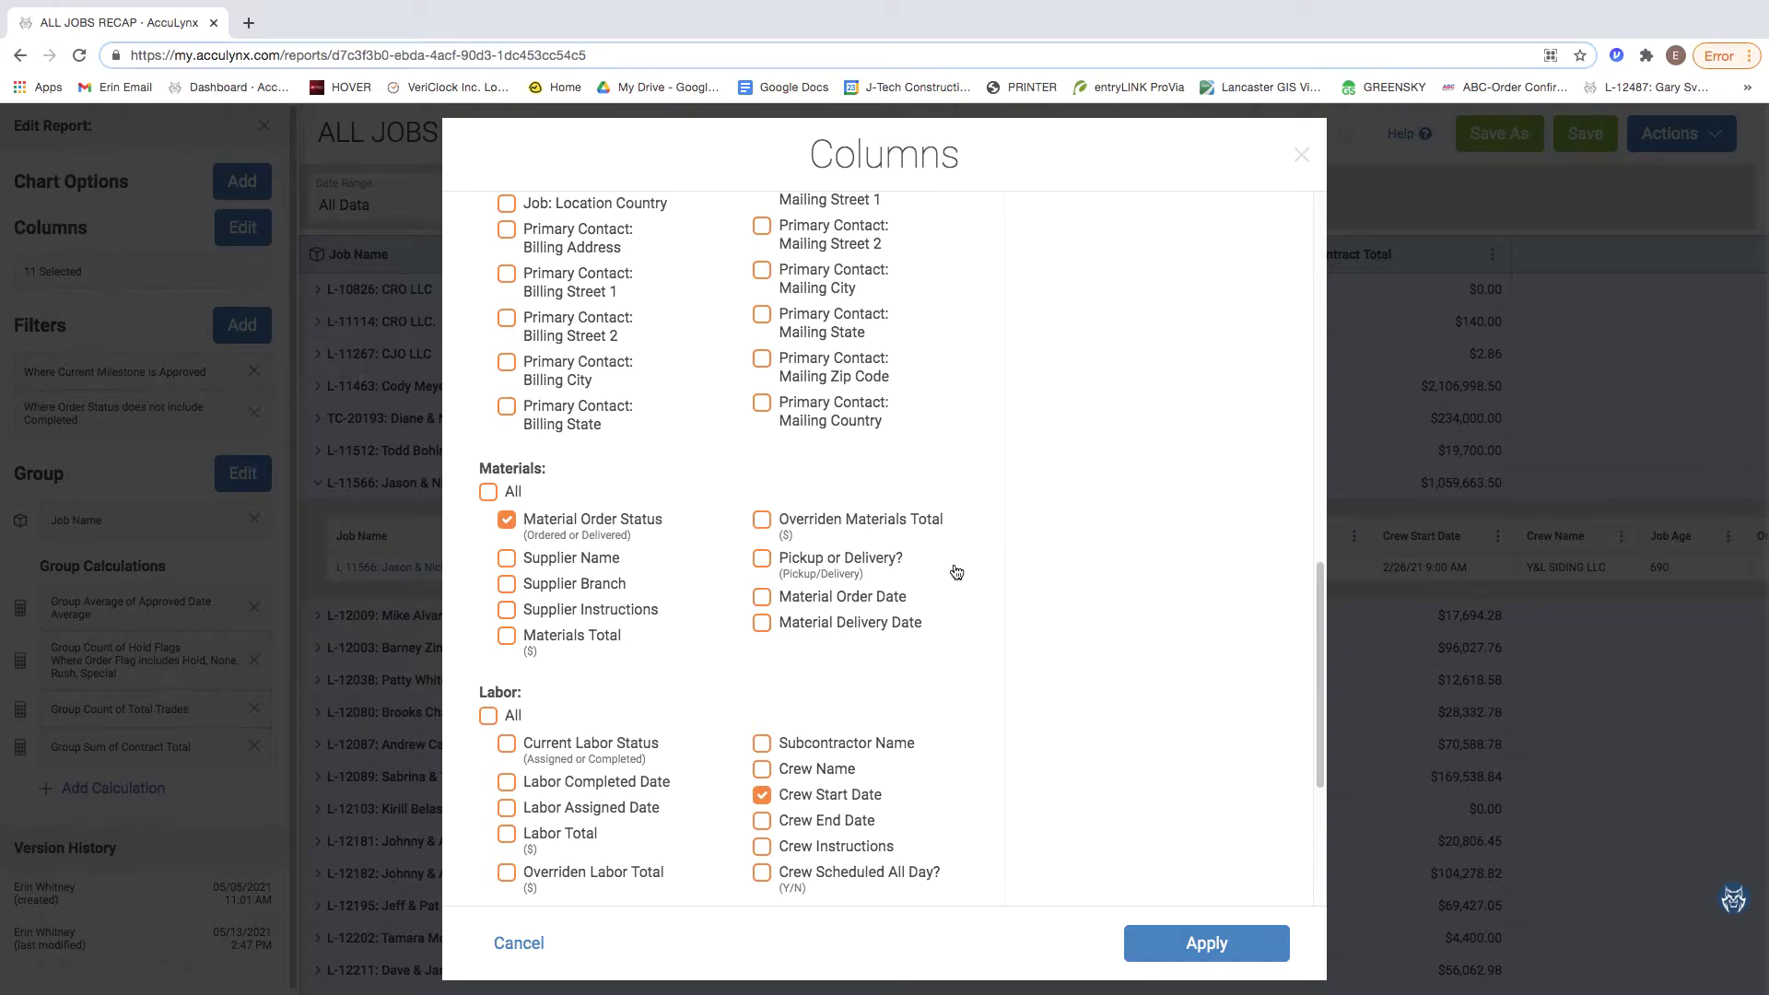
scroll(956, 572, down, 3)
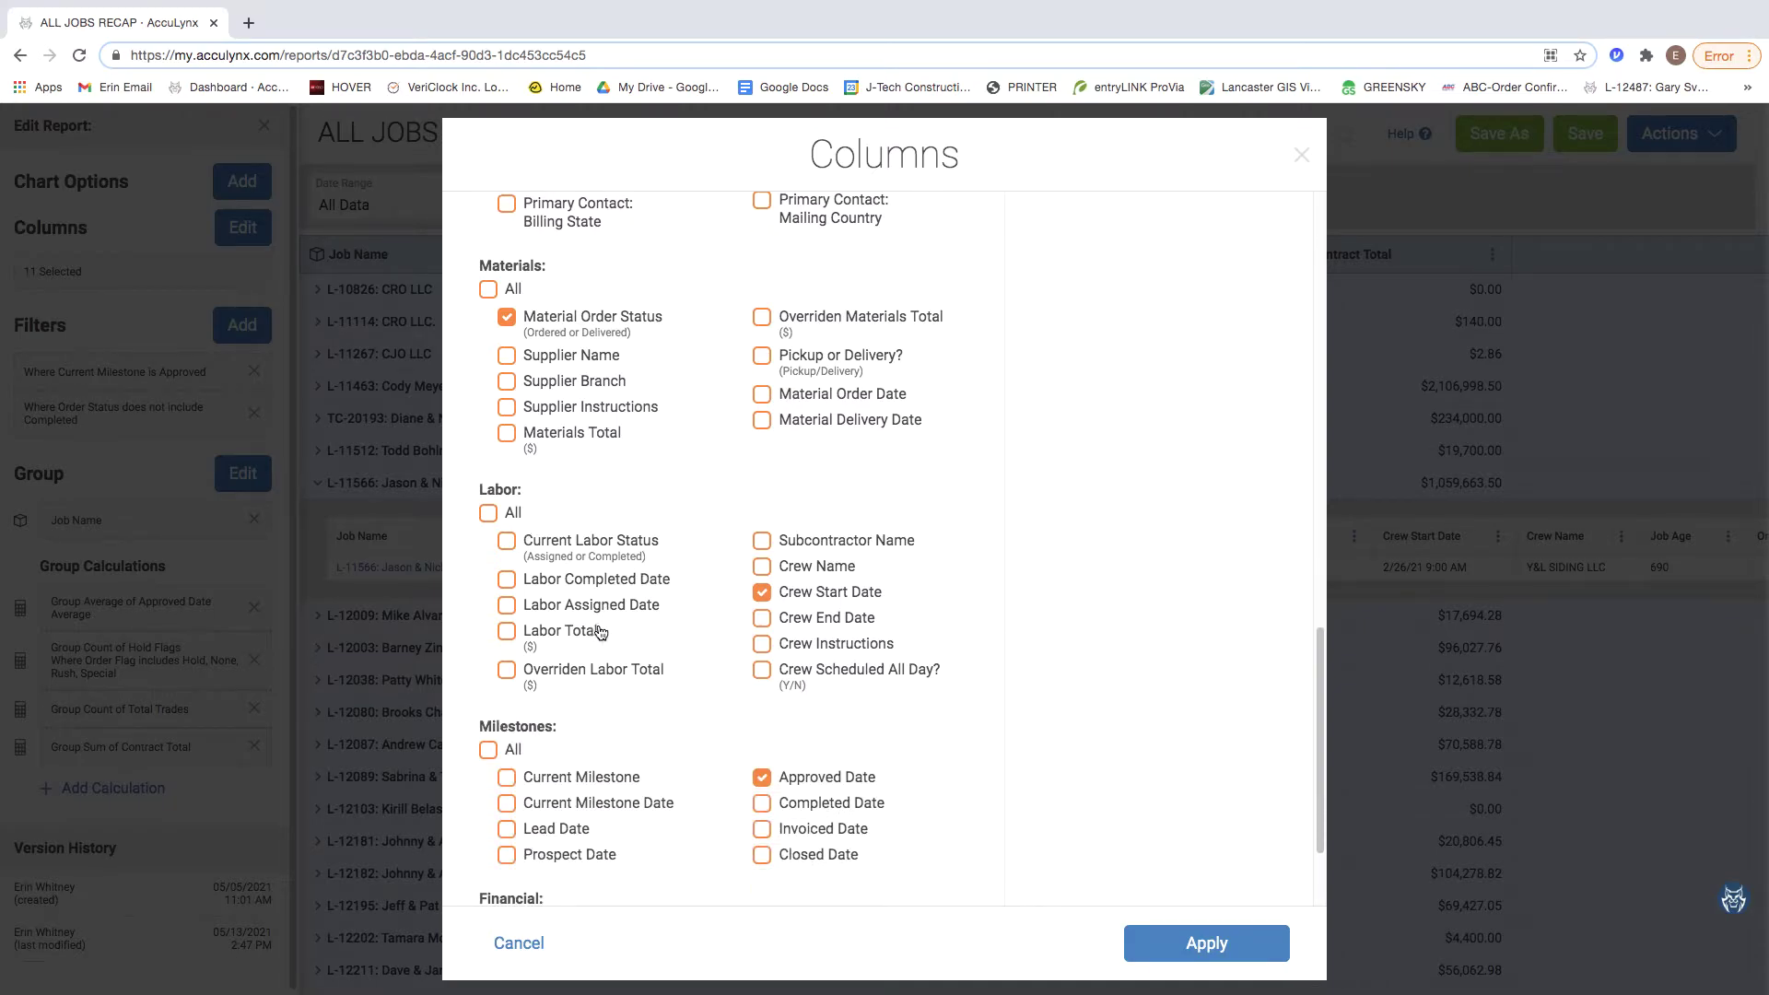
scroll(815, 630, down, 1)
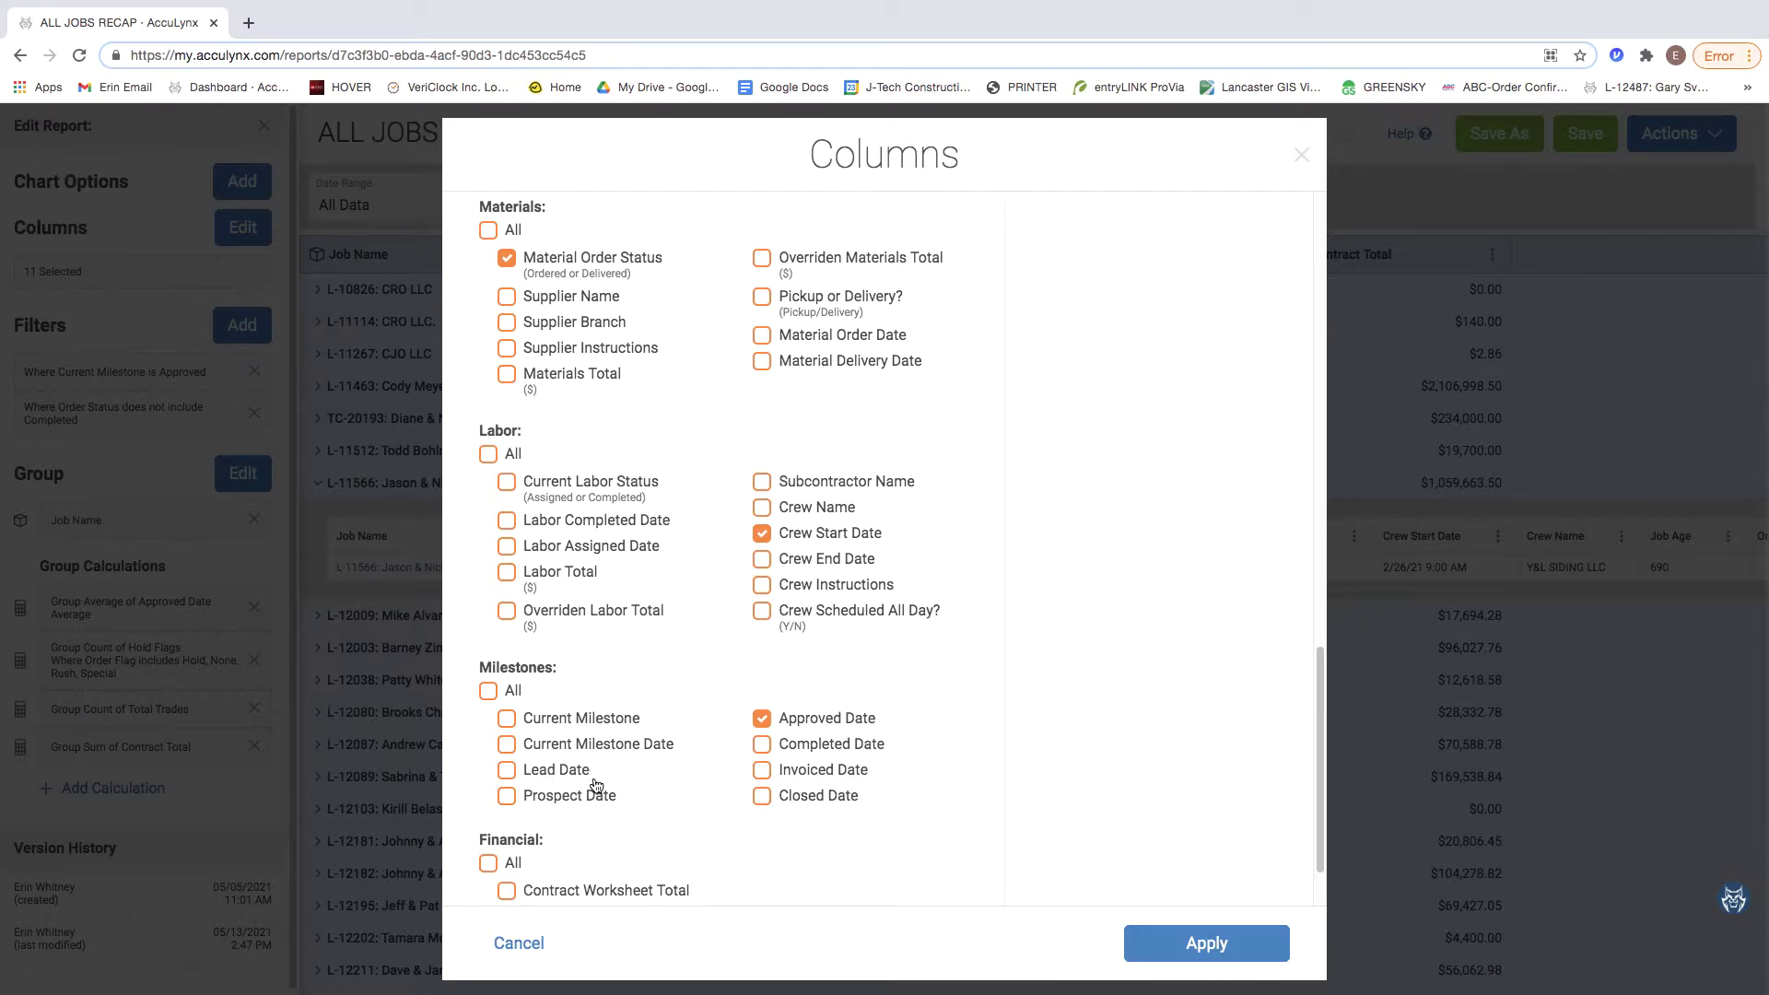
scroll(622, 776, down, 1)
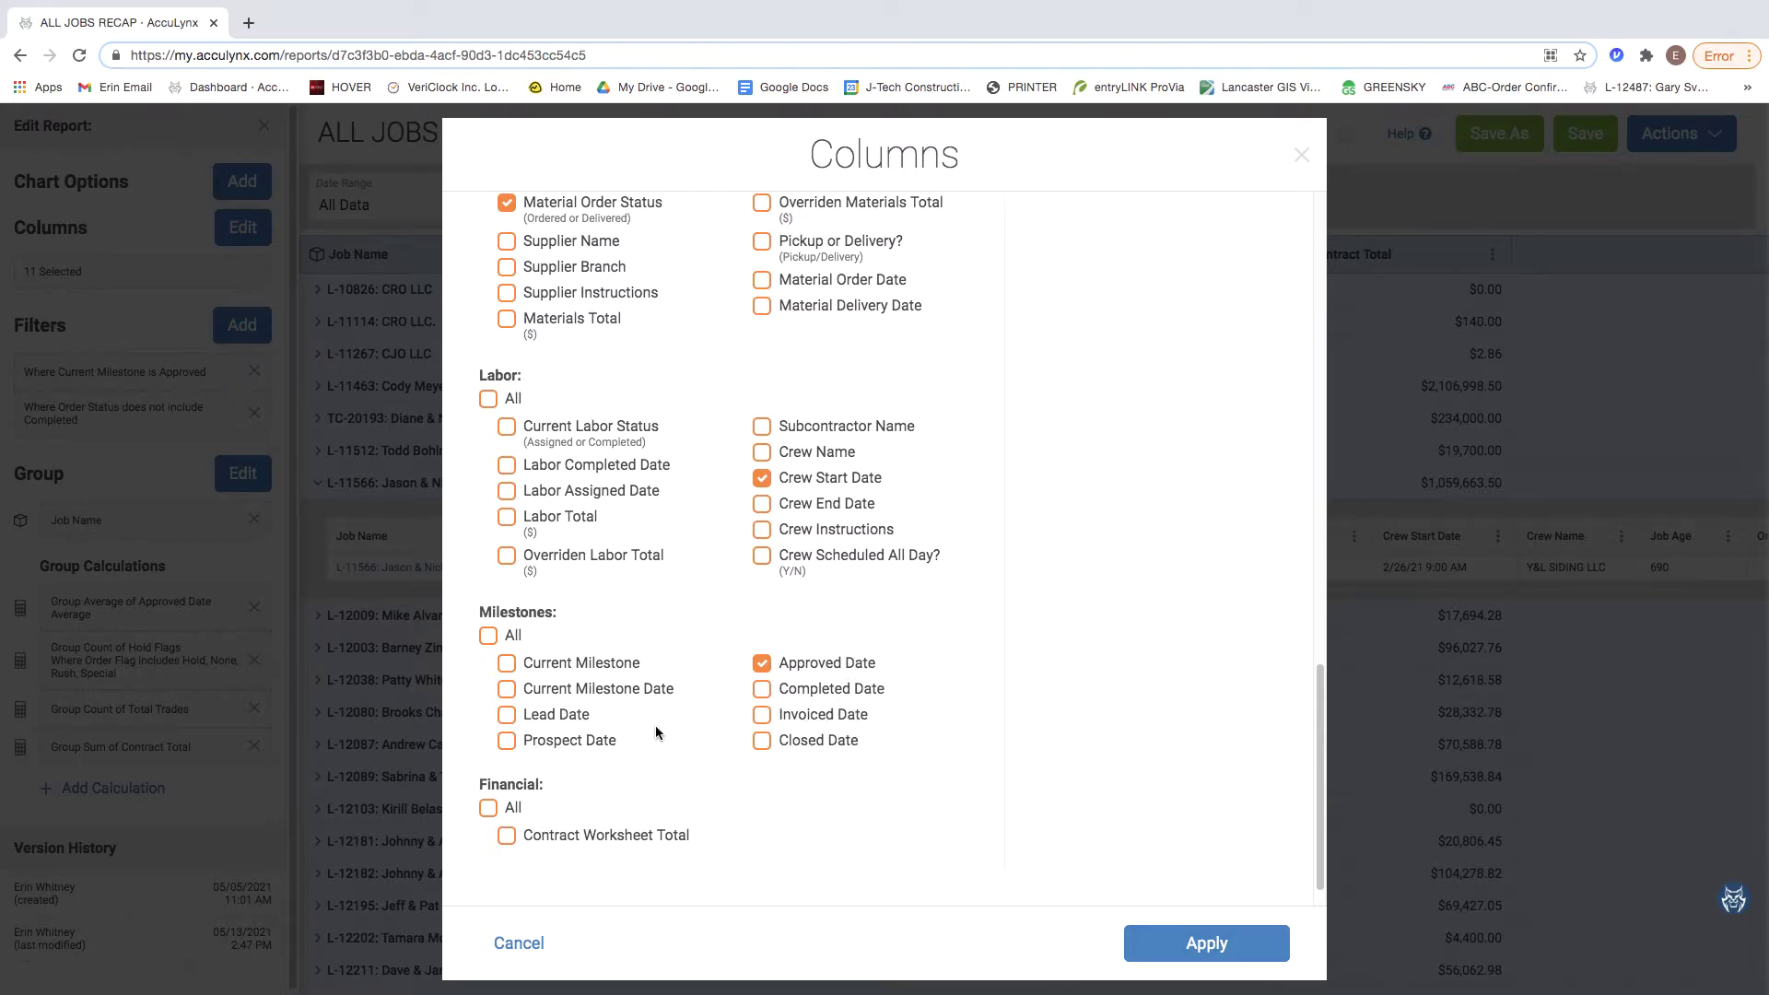
scroll(659, 733, down, 1)
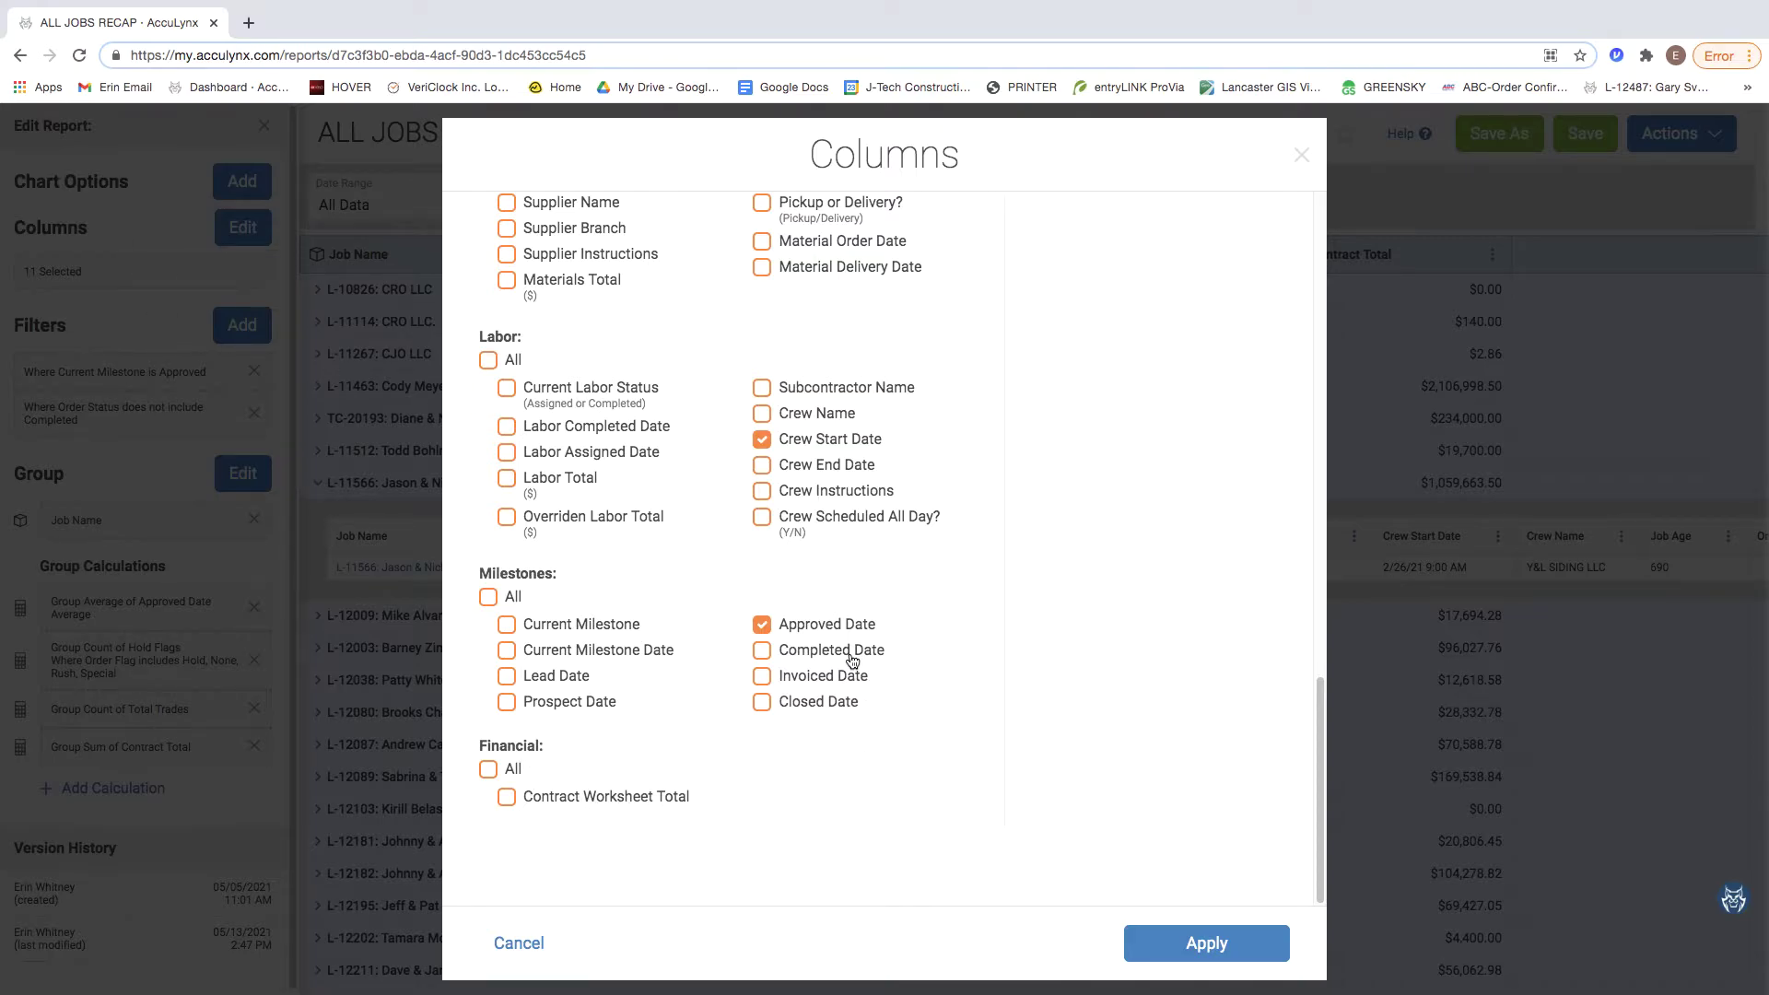
scroll(853, 661, up, 20)
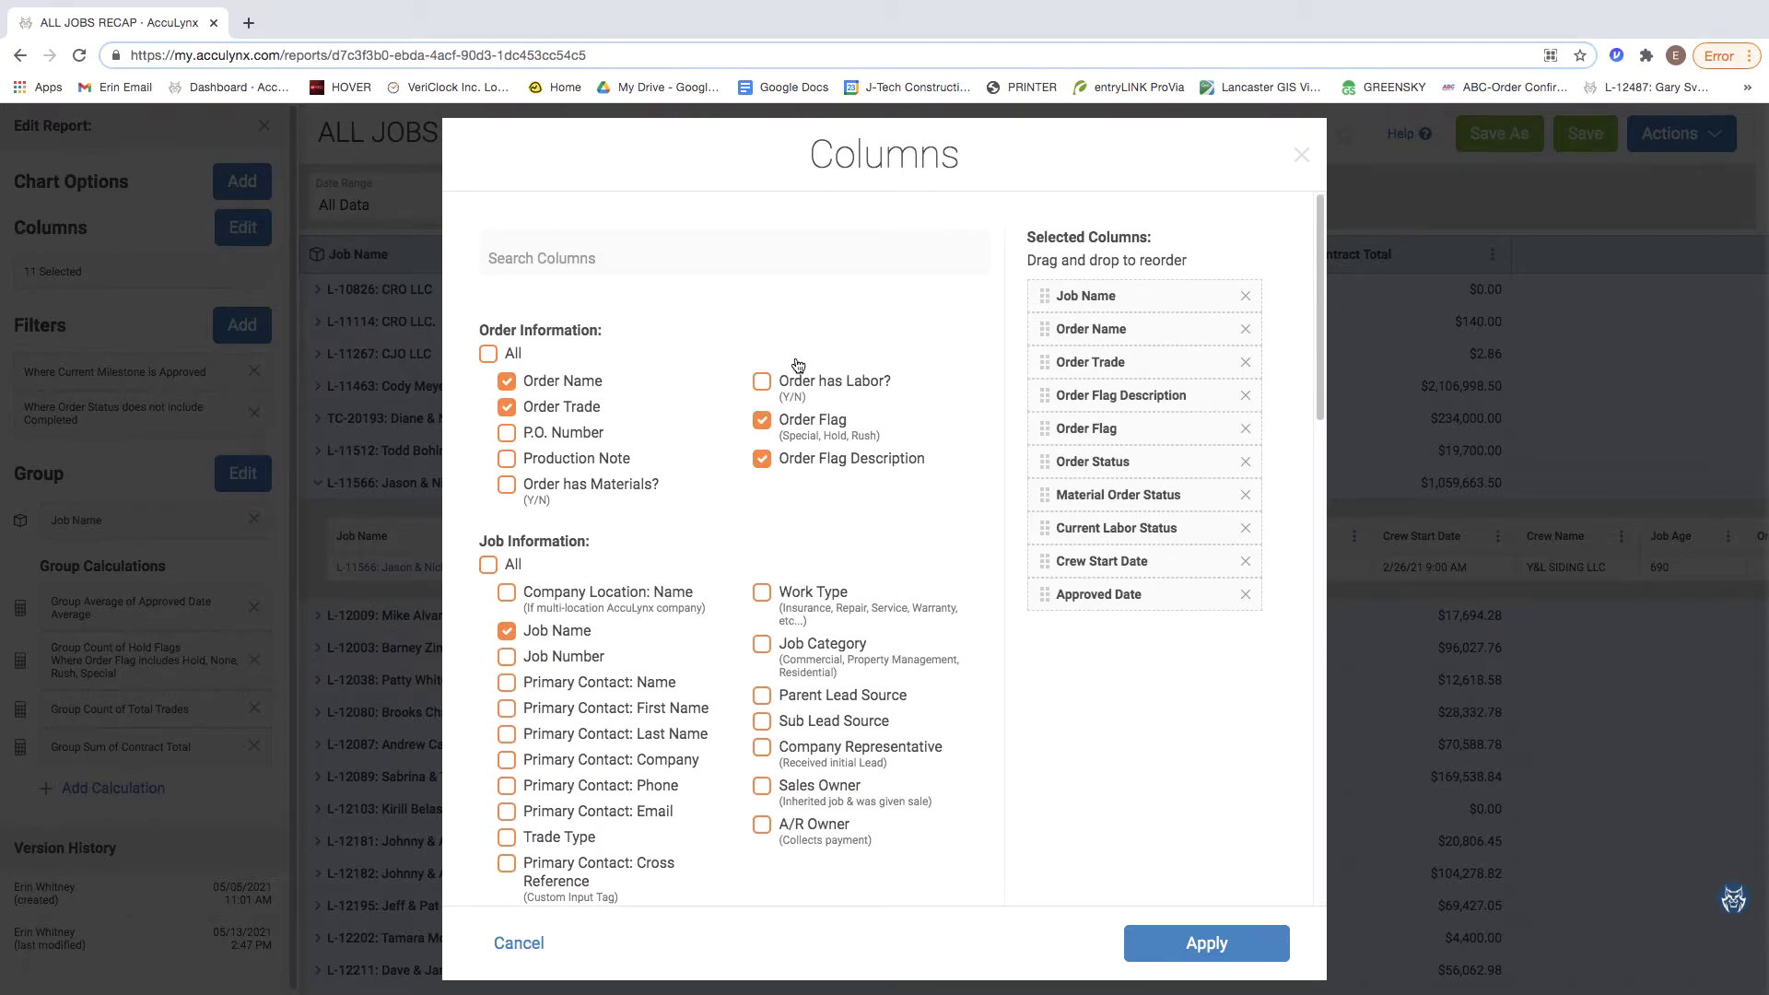
scroll(876, 829, down, 6)
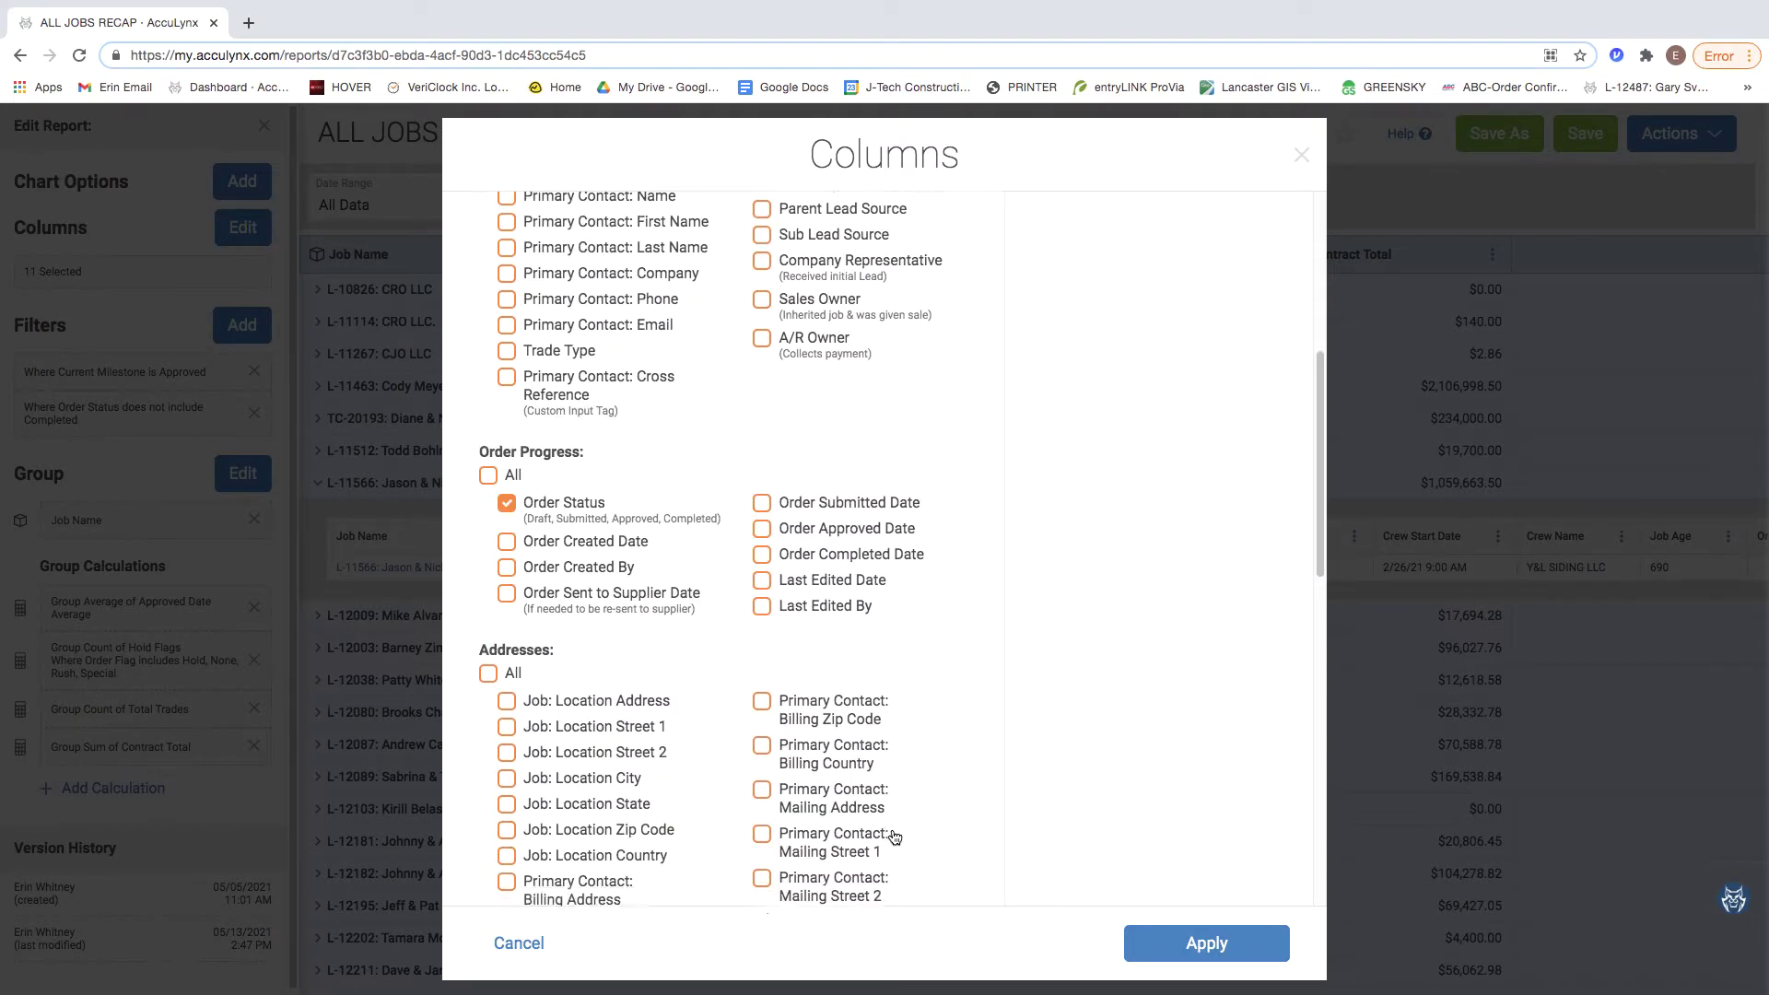
Review the available report columns once more down to the Financial section, and cancel the column edits
scroll(894, 836, down, 9)
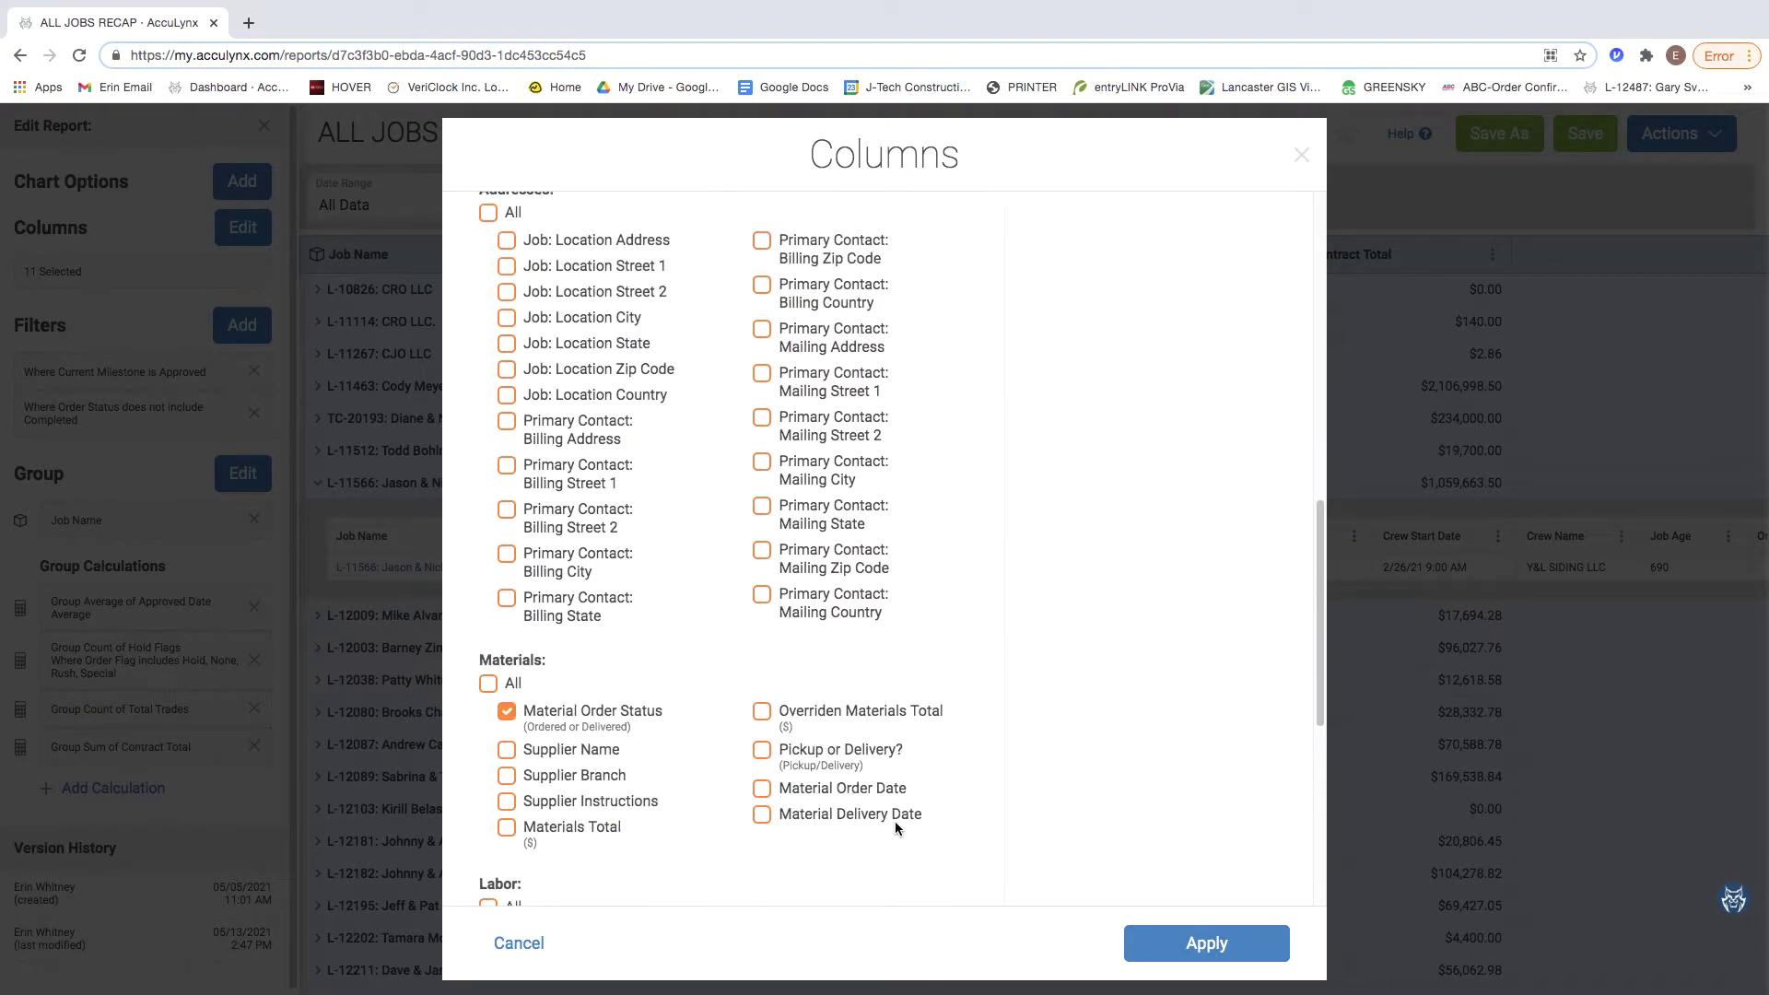
scroll(894, 827, down, 1)
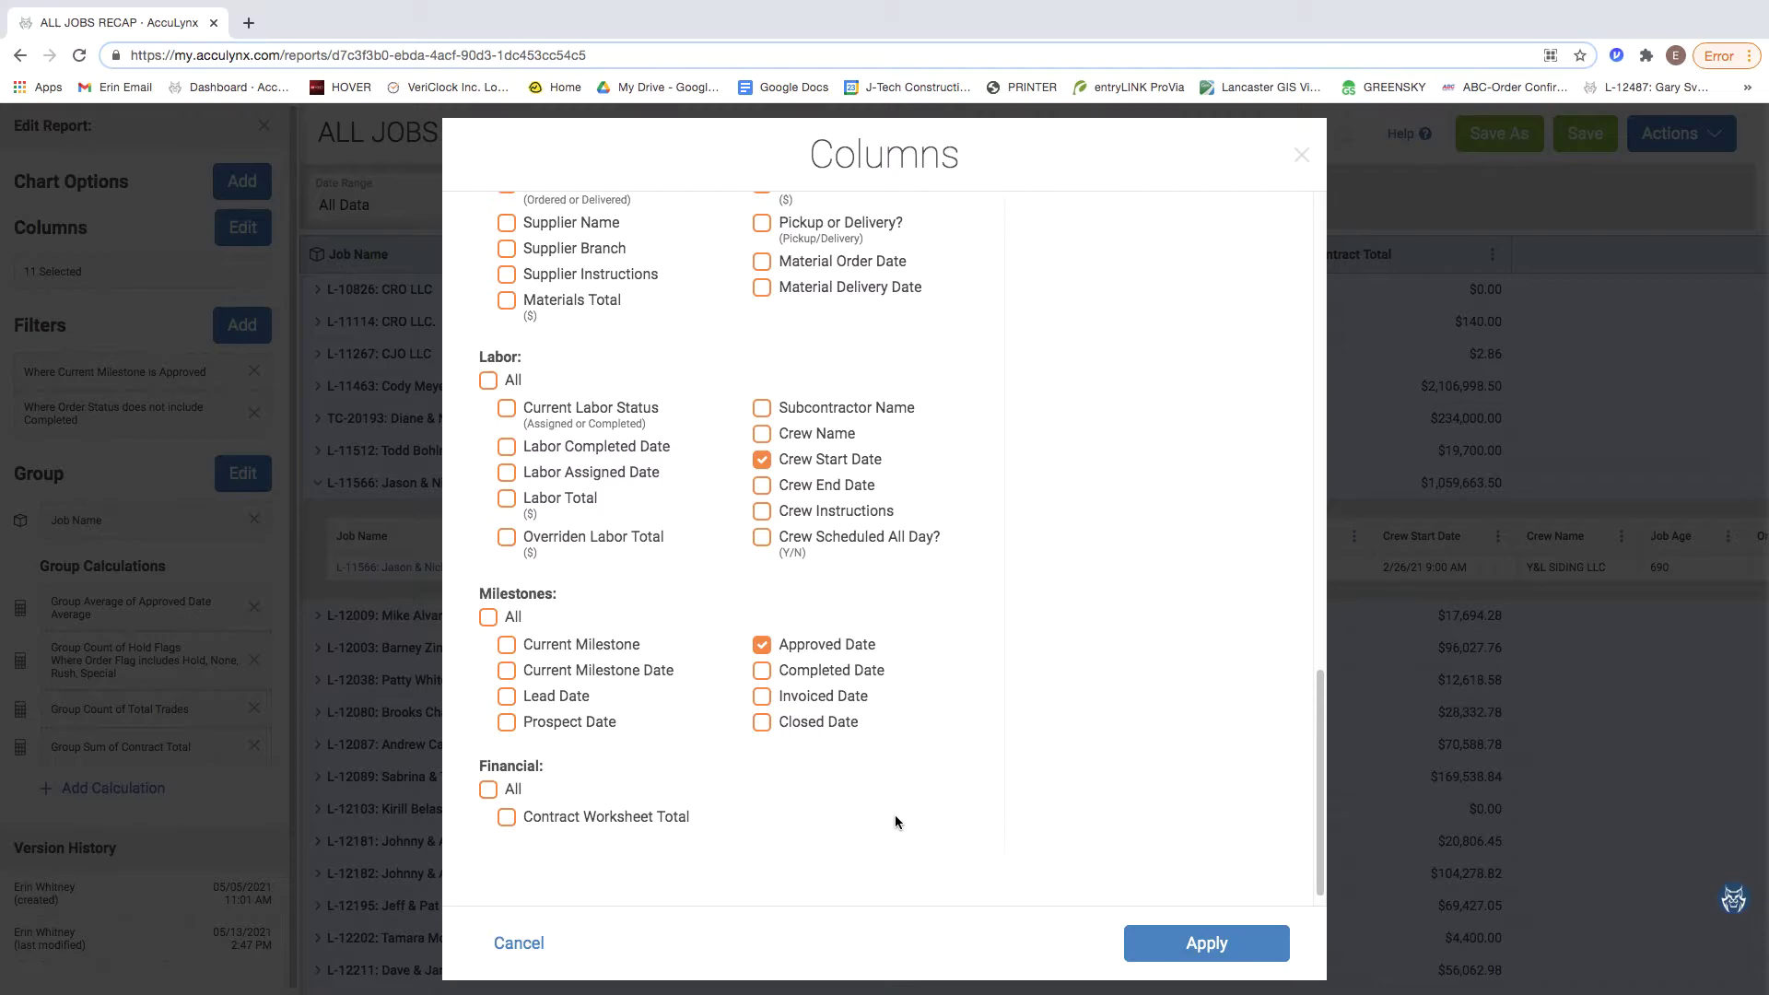
scroll(973, 340, up, 15)
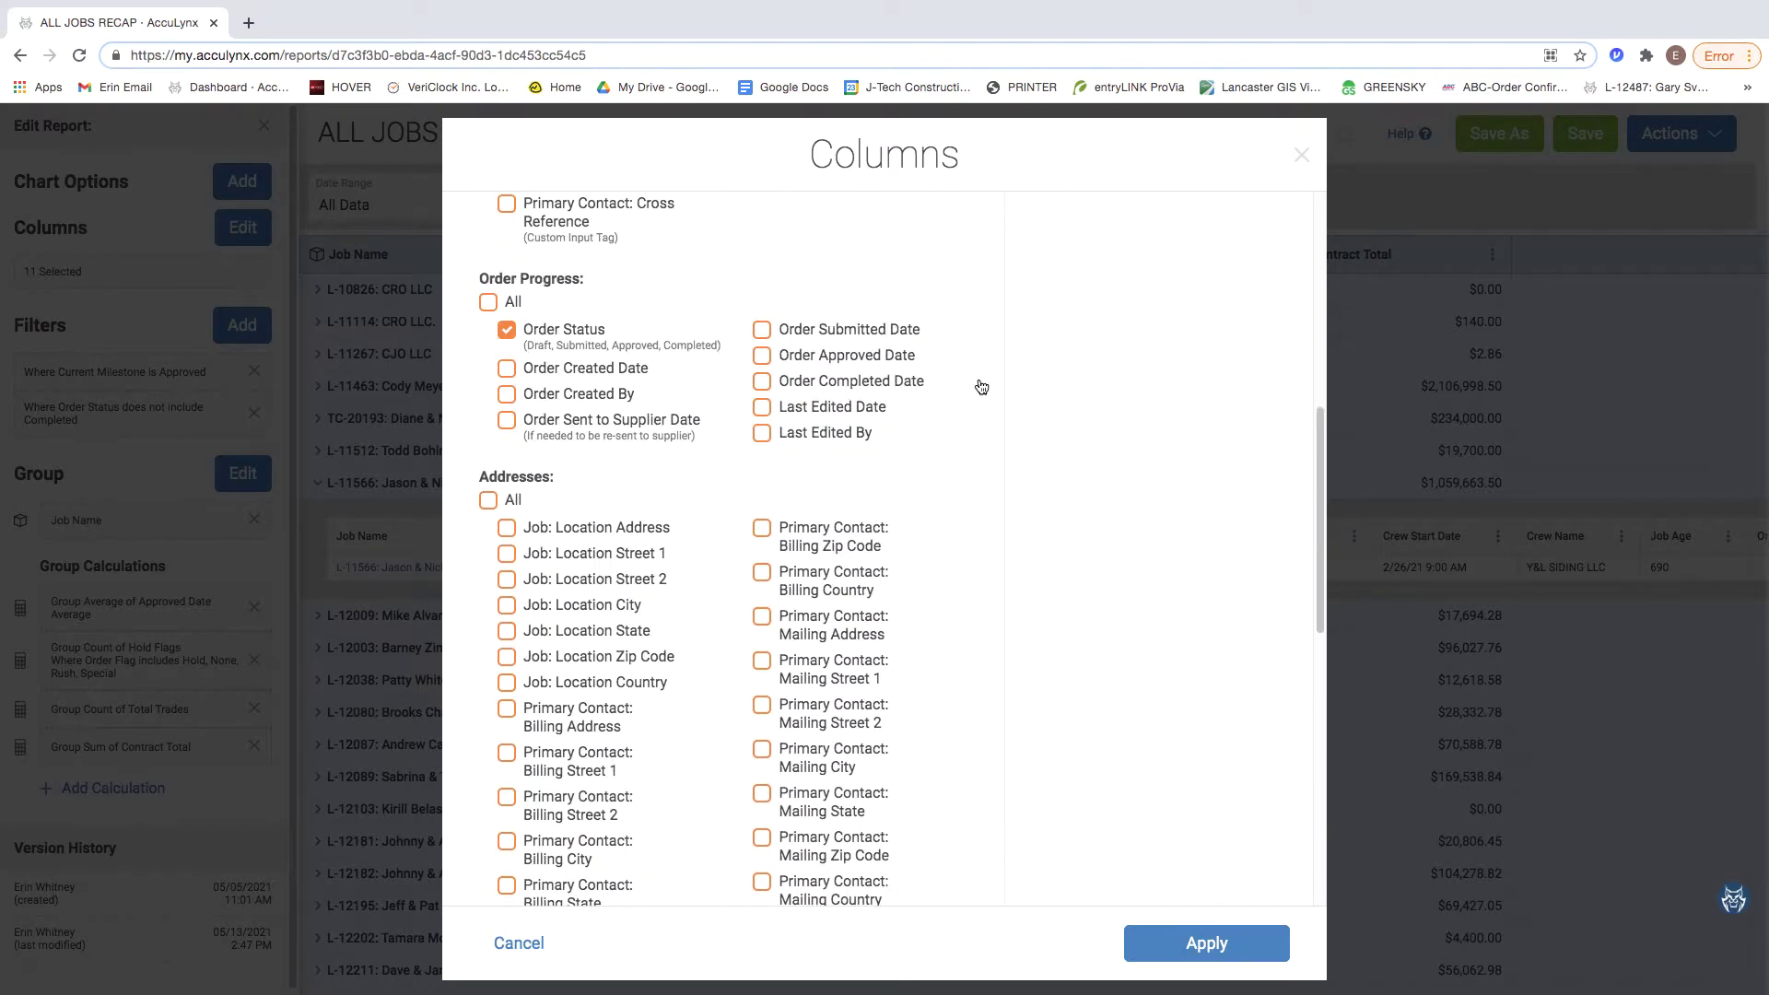
scroll(957, 440, up, 3)
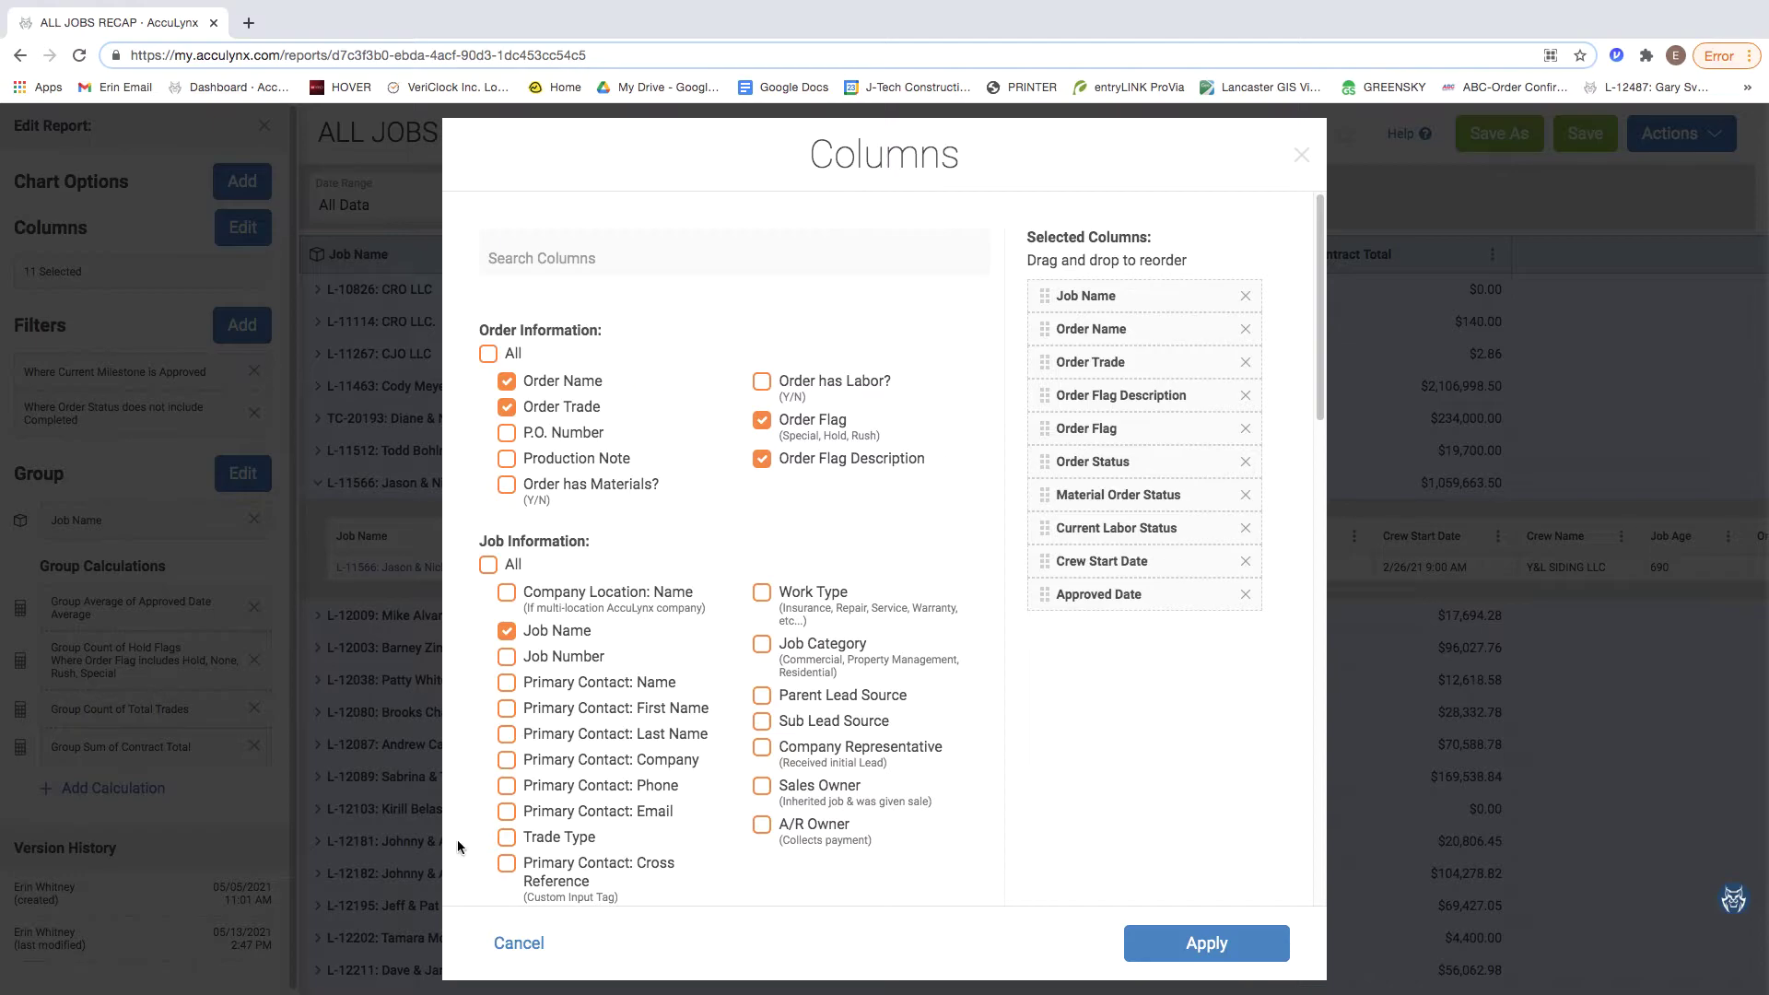
scroll(856, 680, down, 10)
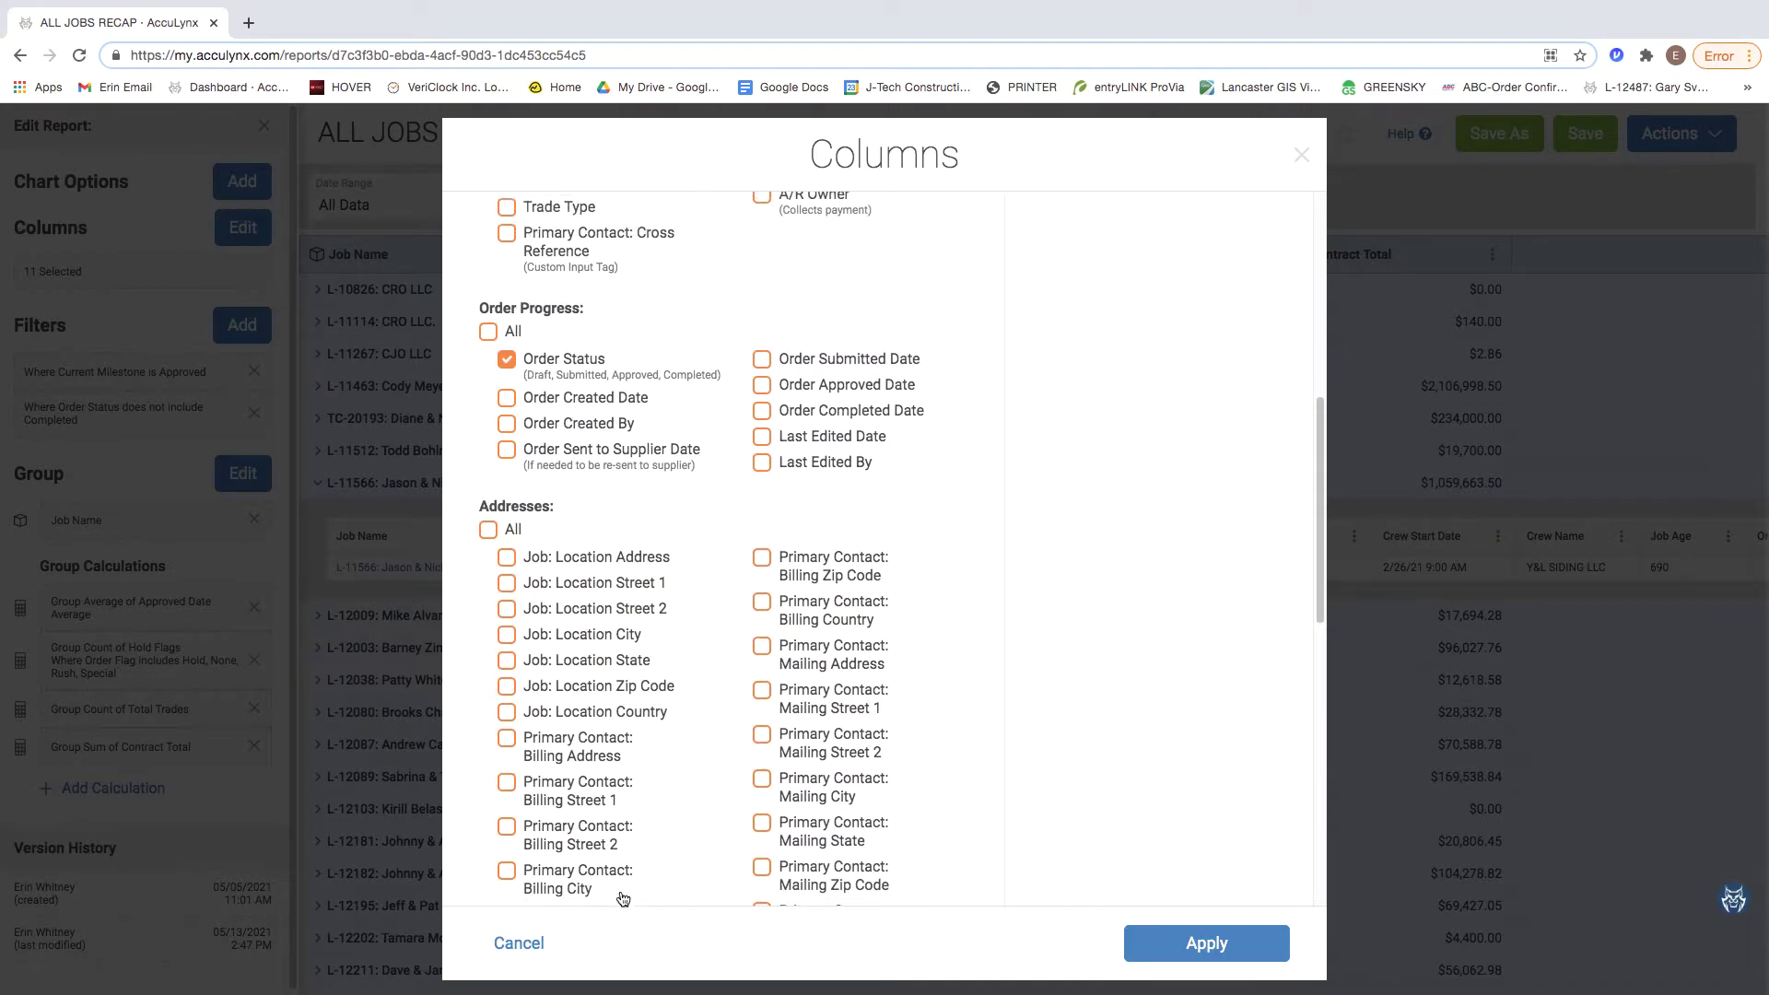
click(499, 943)
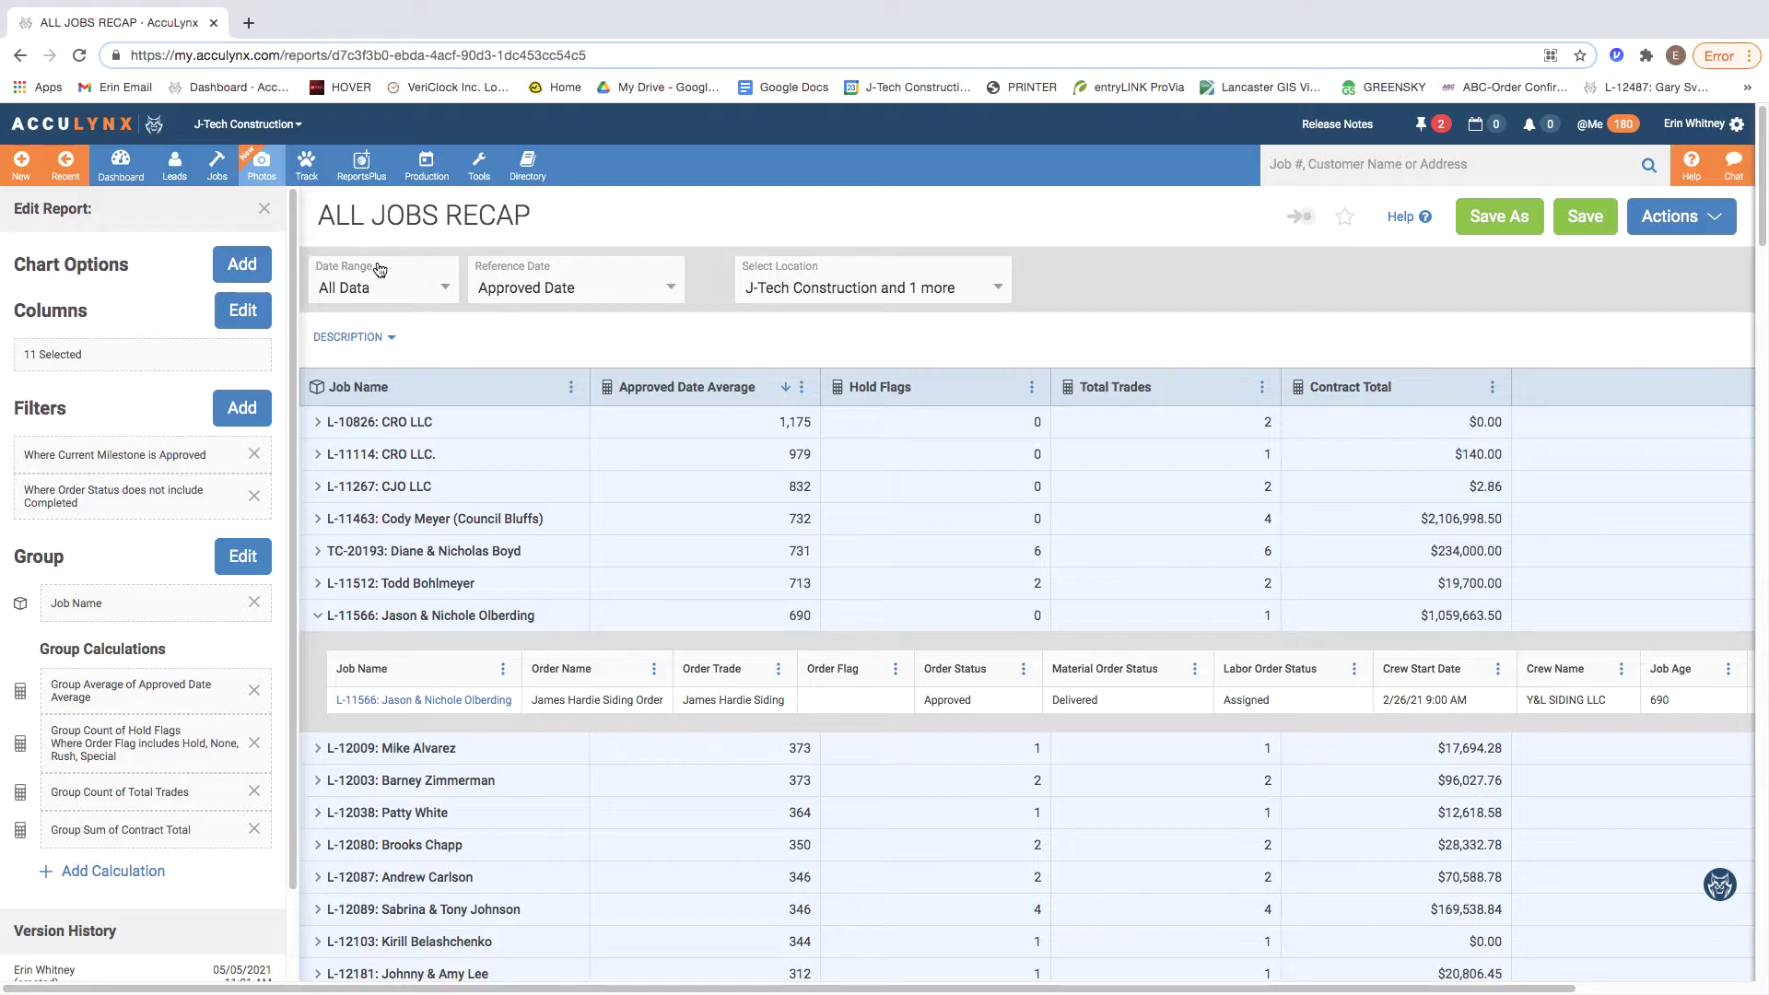
Return to the Report Library without saving the changes, and reopen the ALL JOBS RECAP report for editing
mouse_move(361, 166)
click(387, 224)
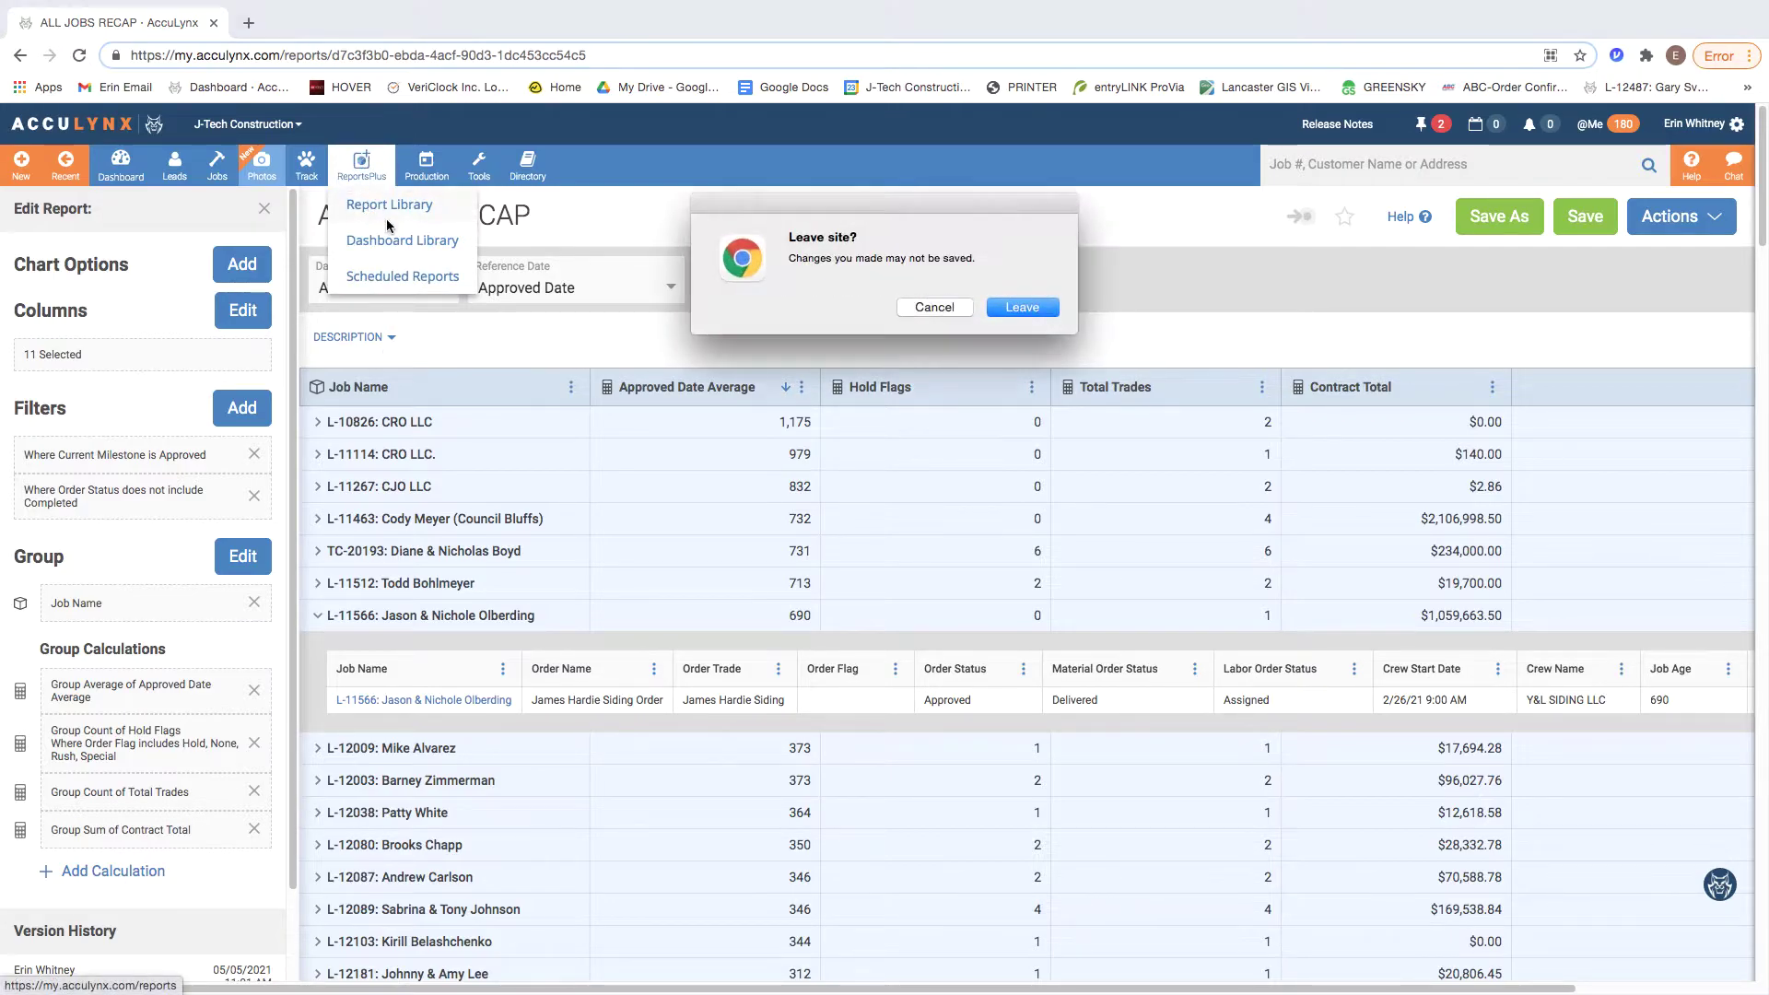
click(1021, 307)
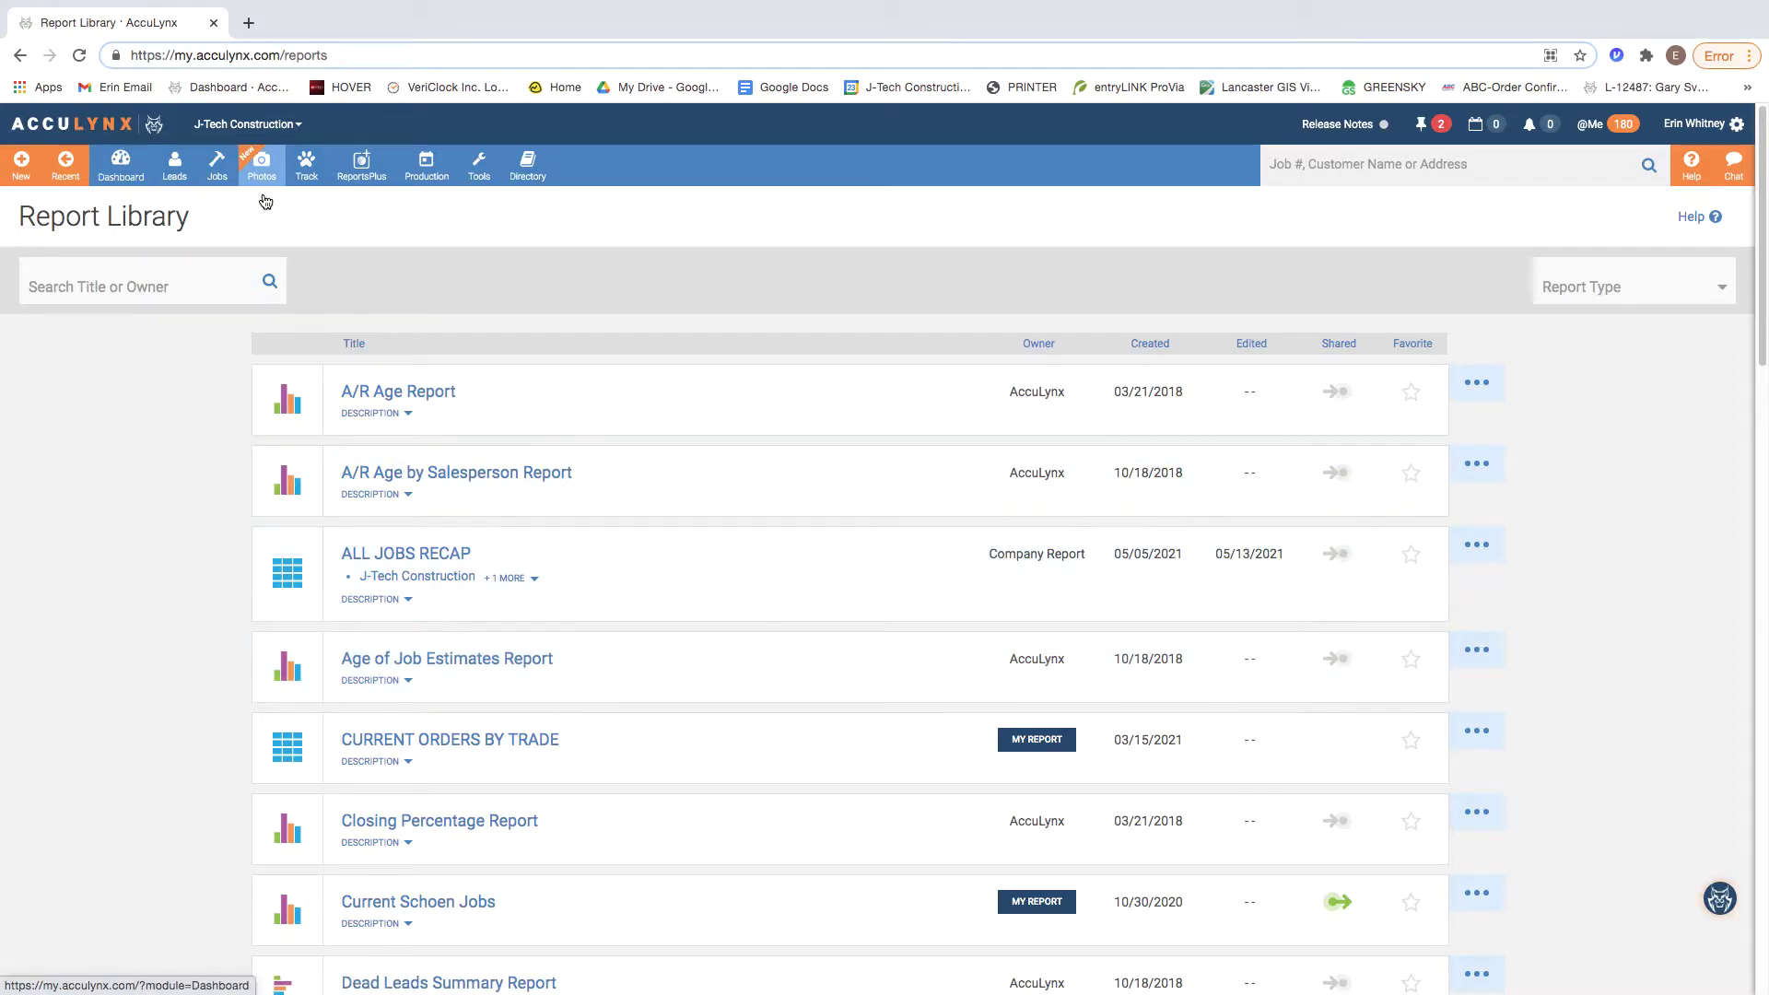
click(766, 564)
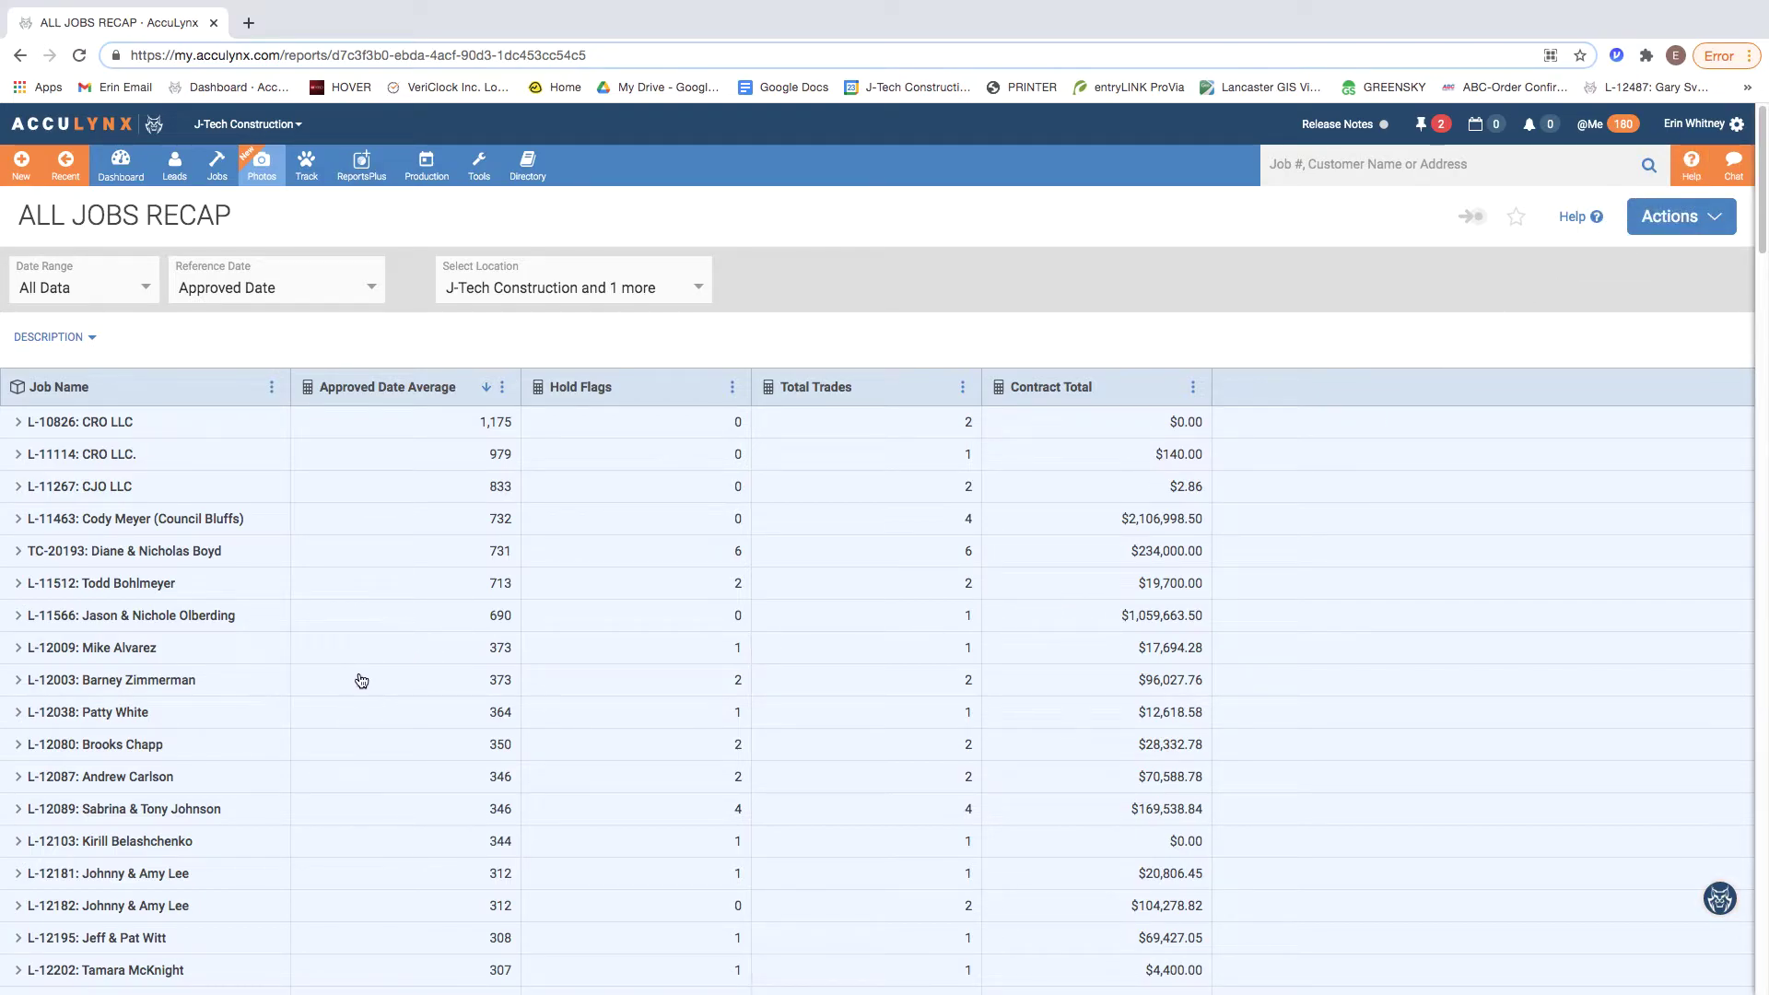
click(1639, 226)
click(1589, 258)
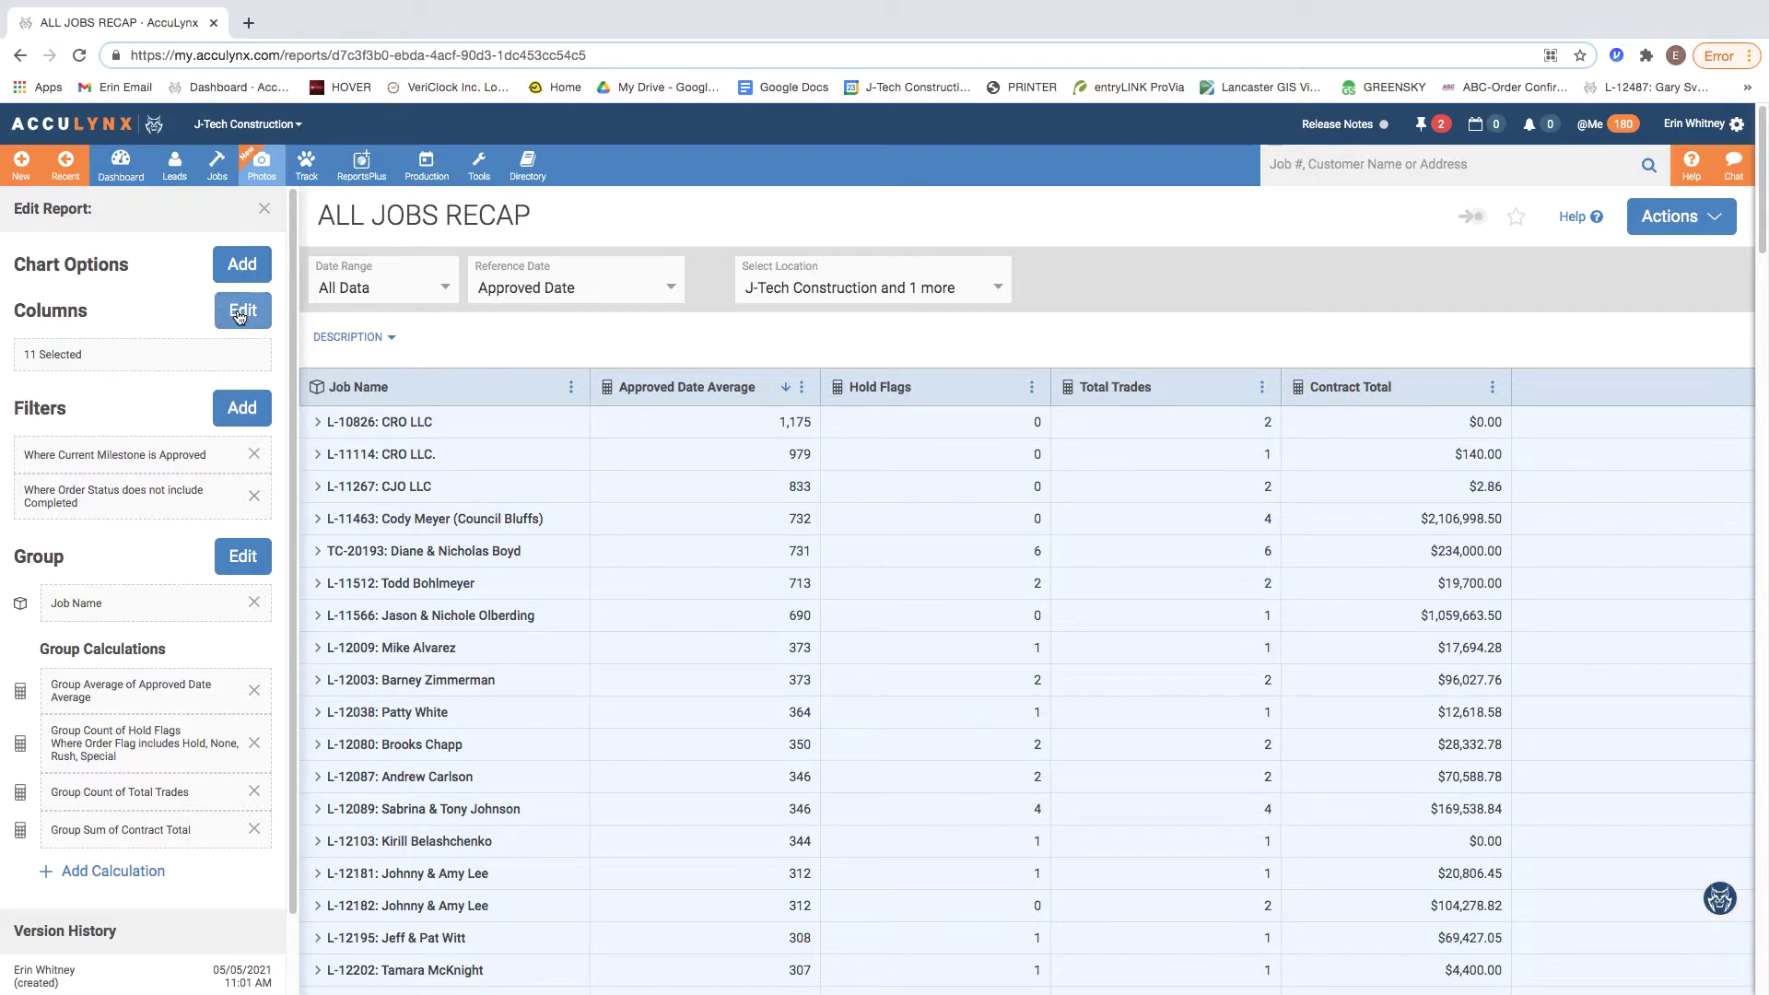
Expand the second job group and move its Order Flag Description column between Order Flag and Order Status
click(385, 455)
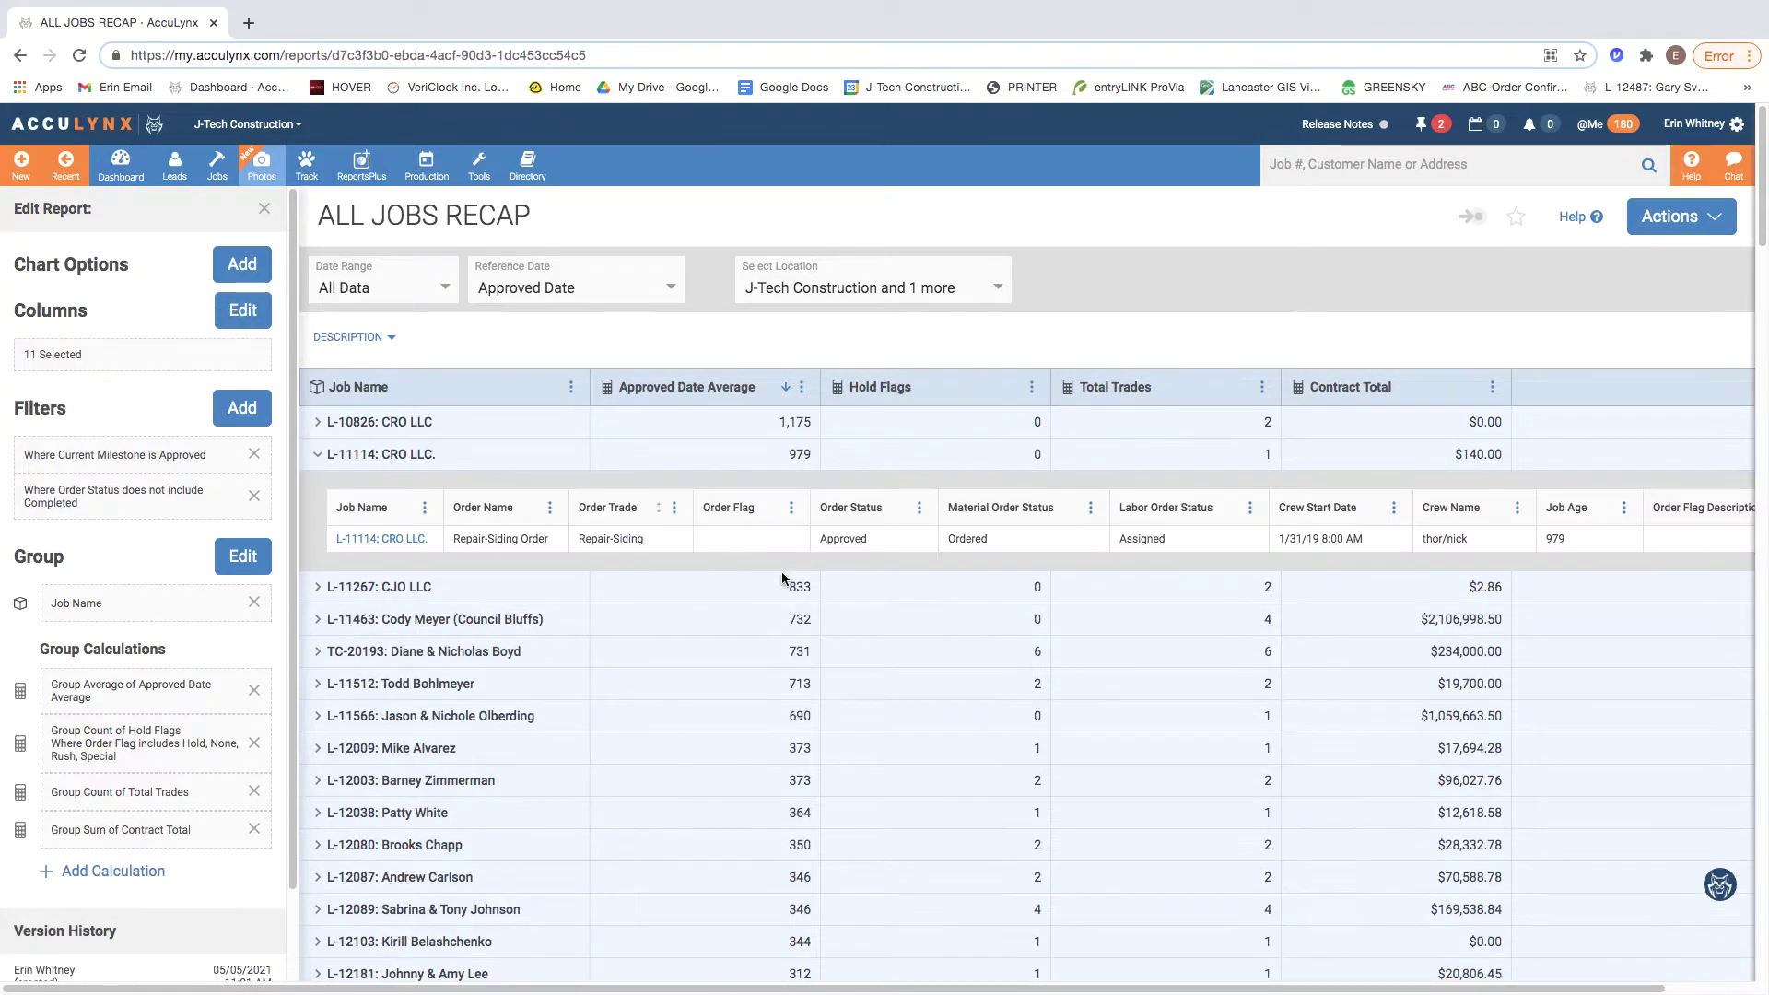
drag(1678, 509, 815, 515)
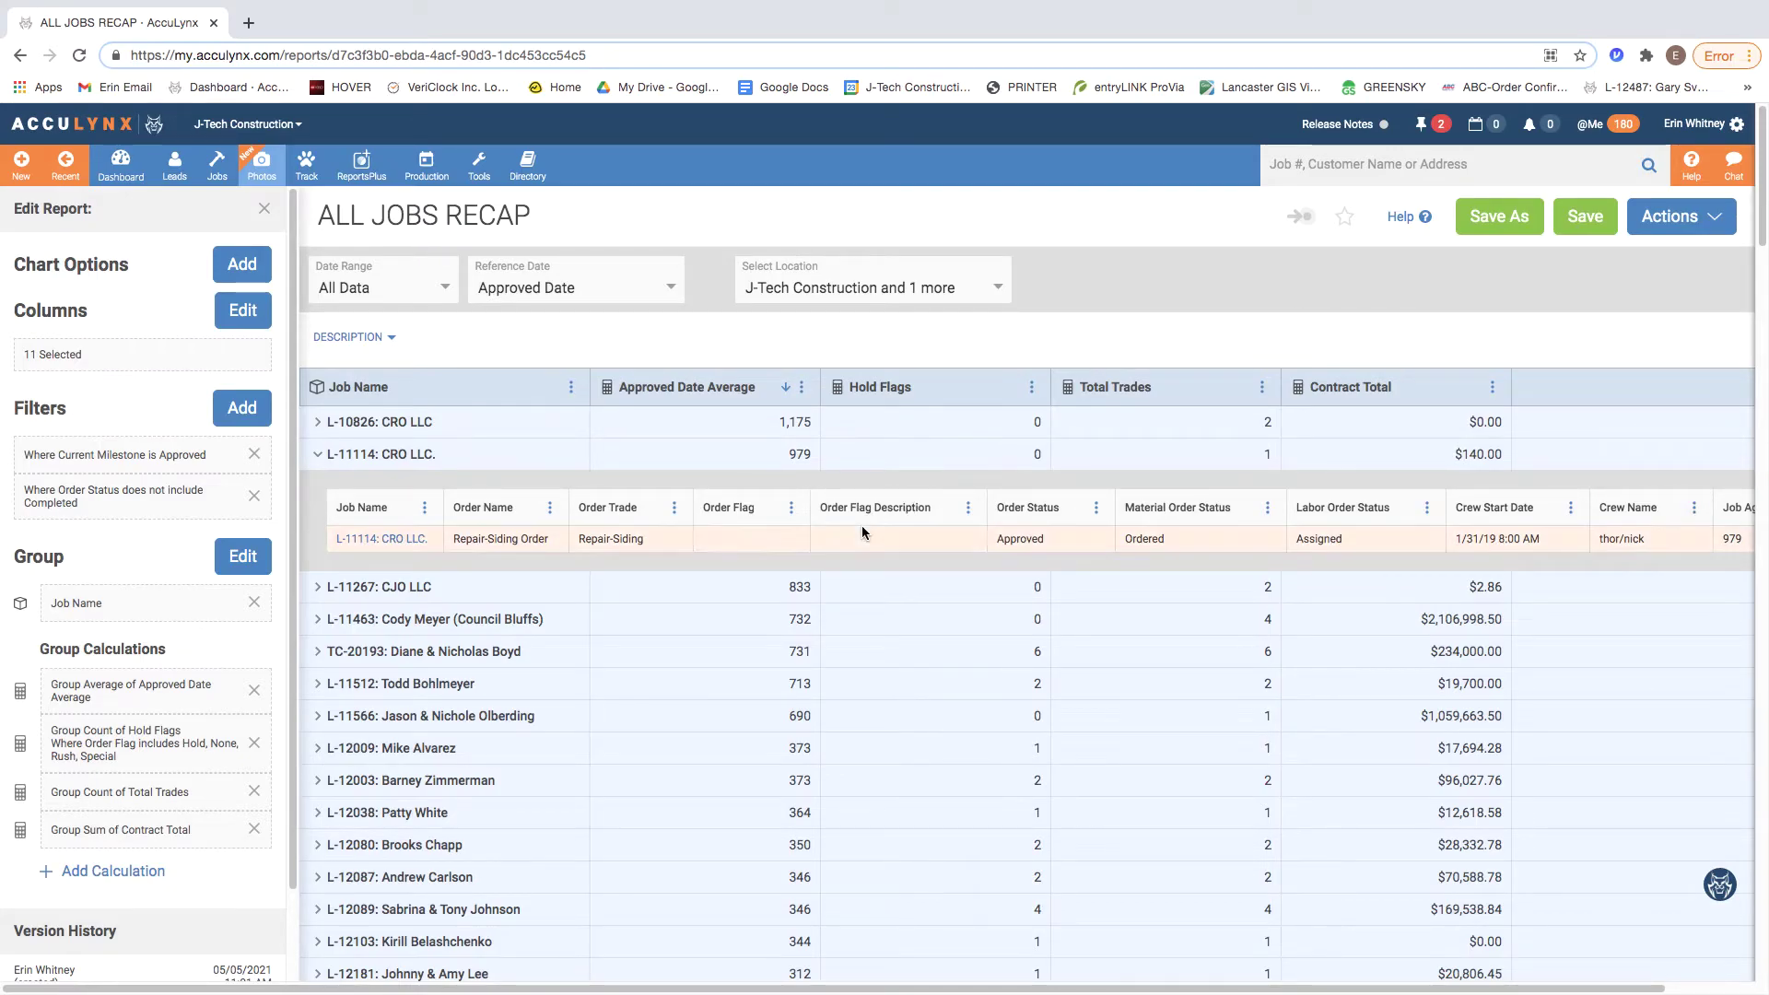
drag(865, 509, 919, 513)
Examine the column options available for Order Flag Description in the expanded job group
click(970, 512)
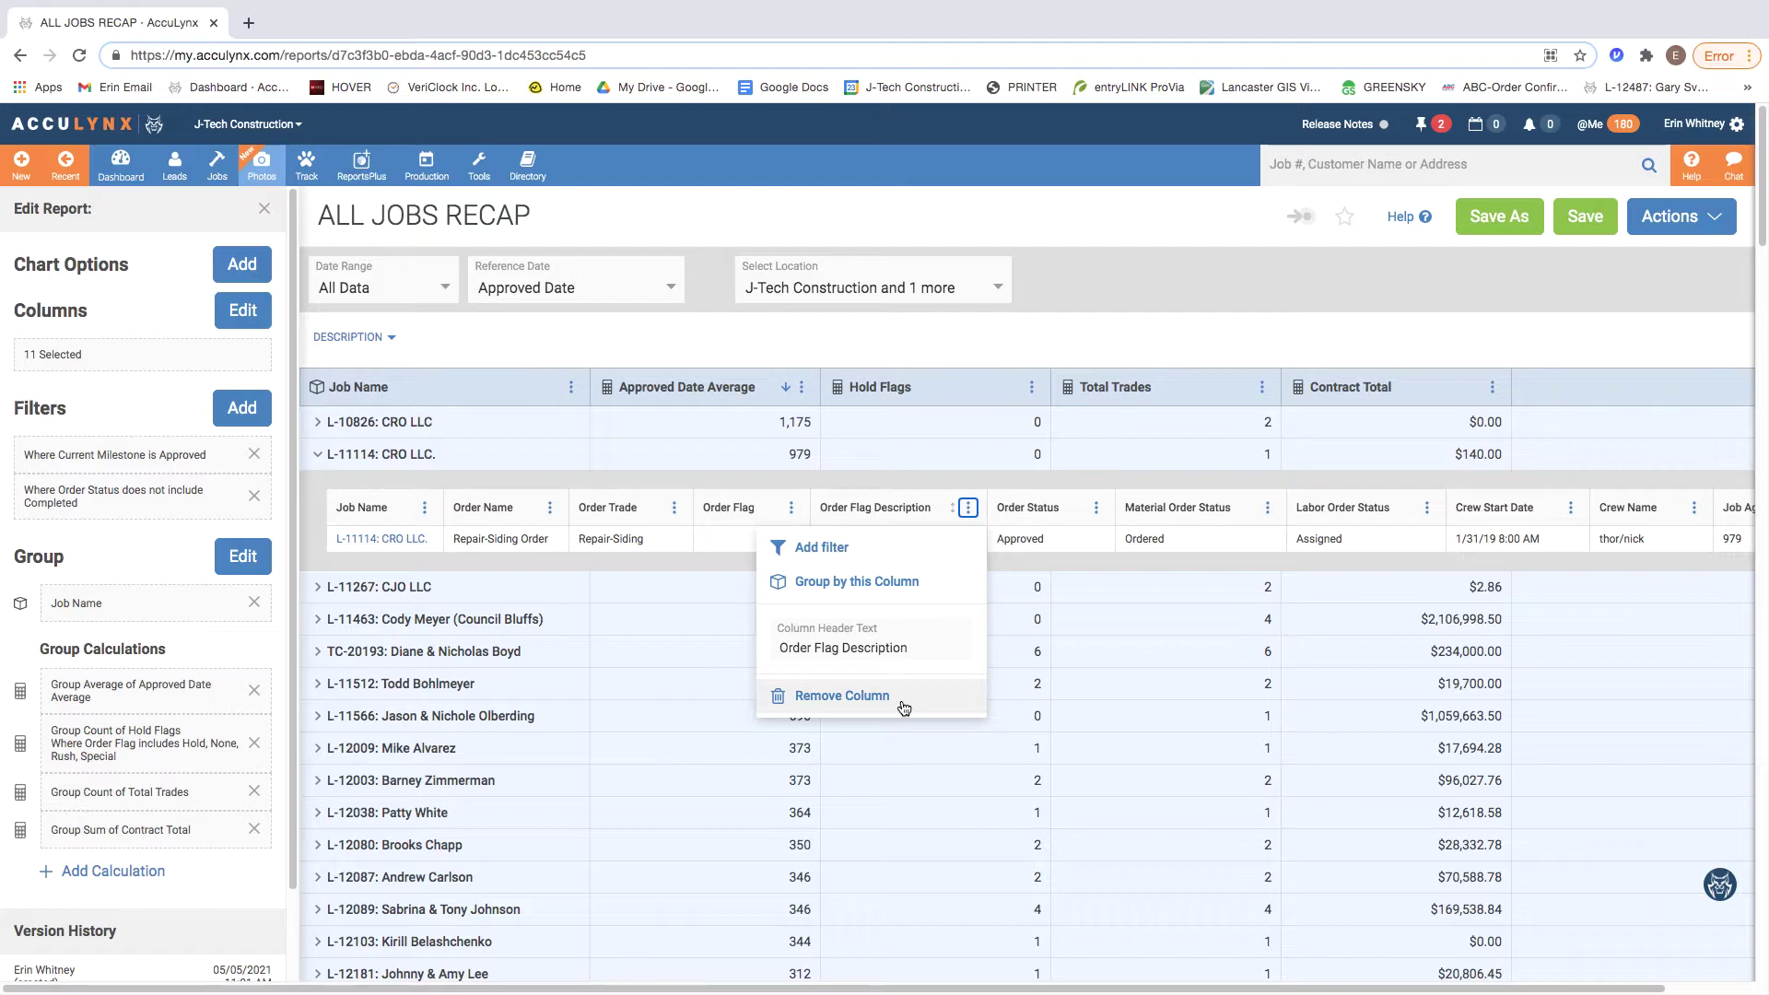
click(1123, 346)
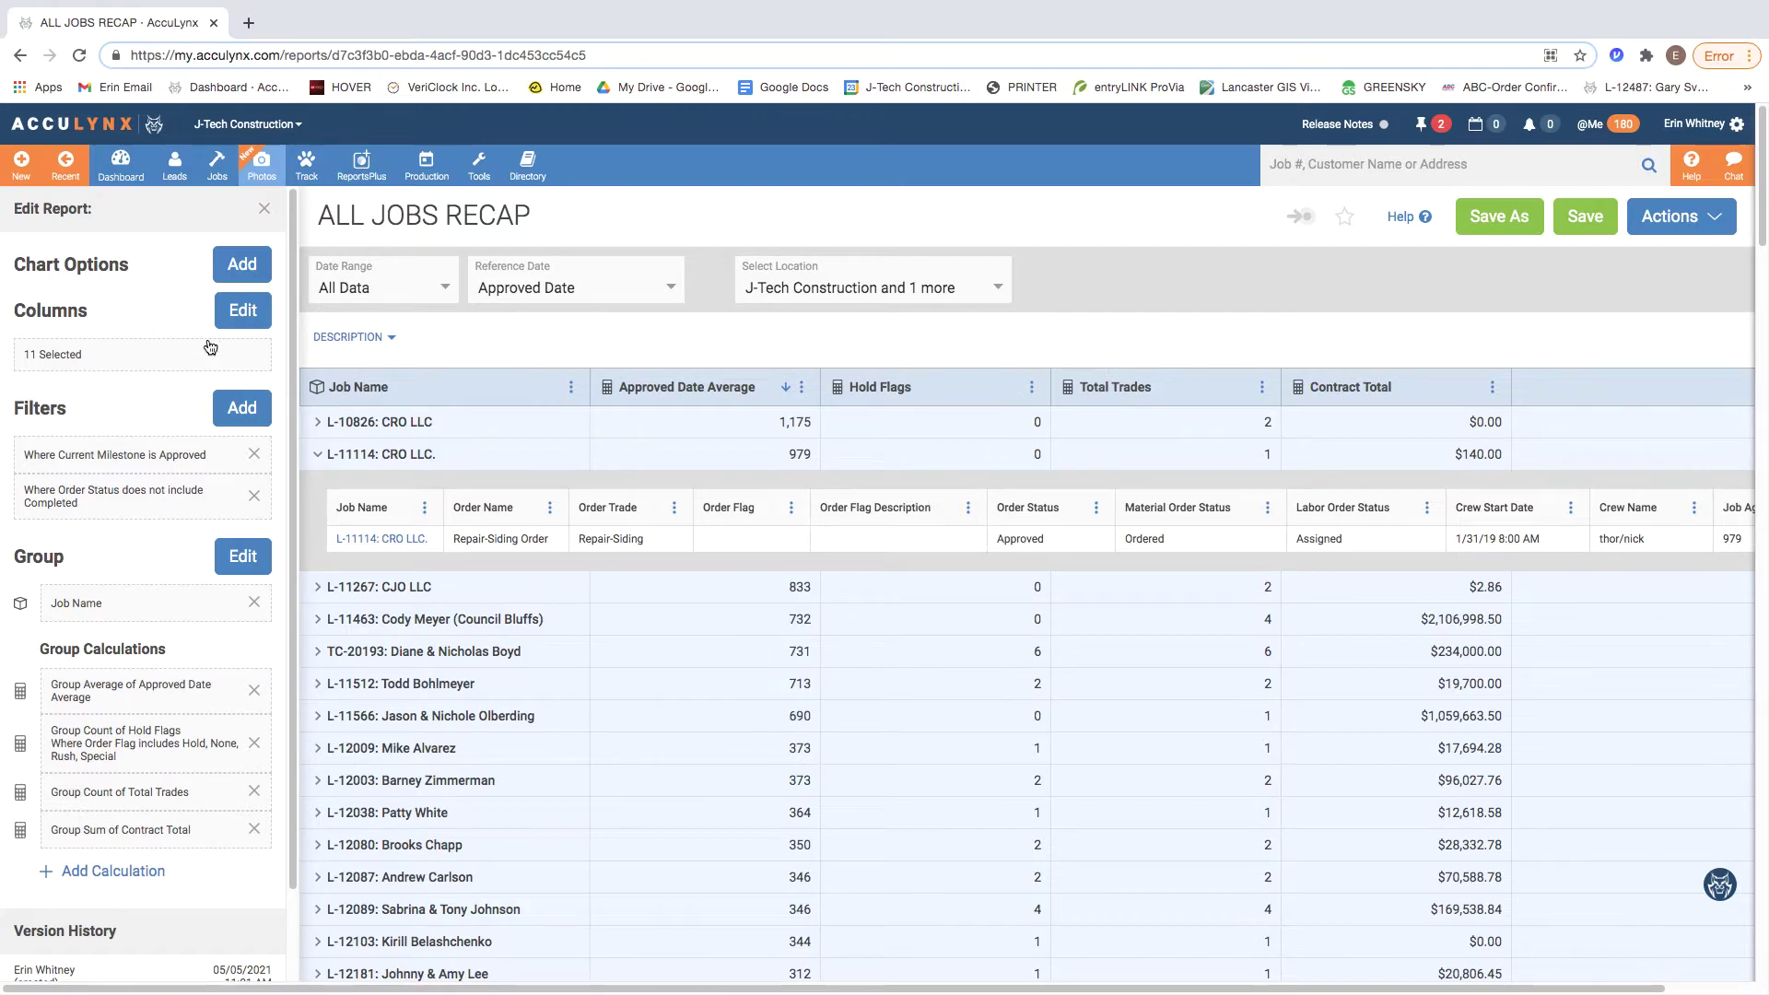
click(968, 510)
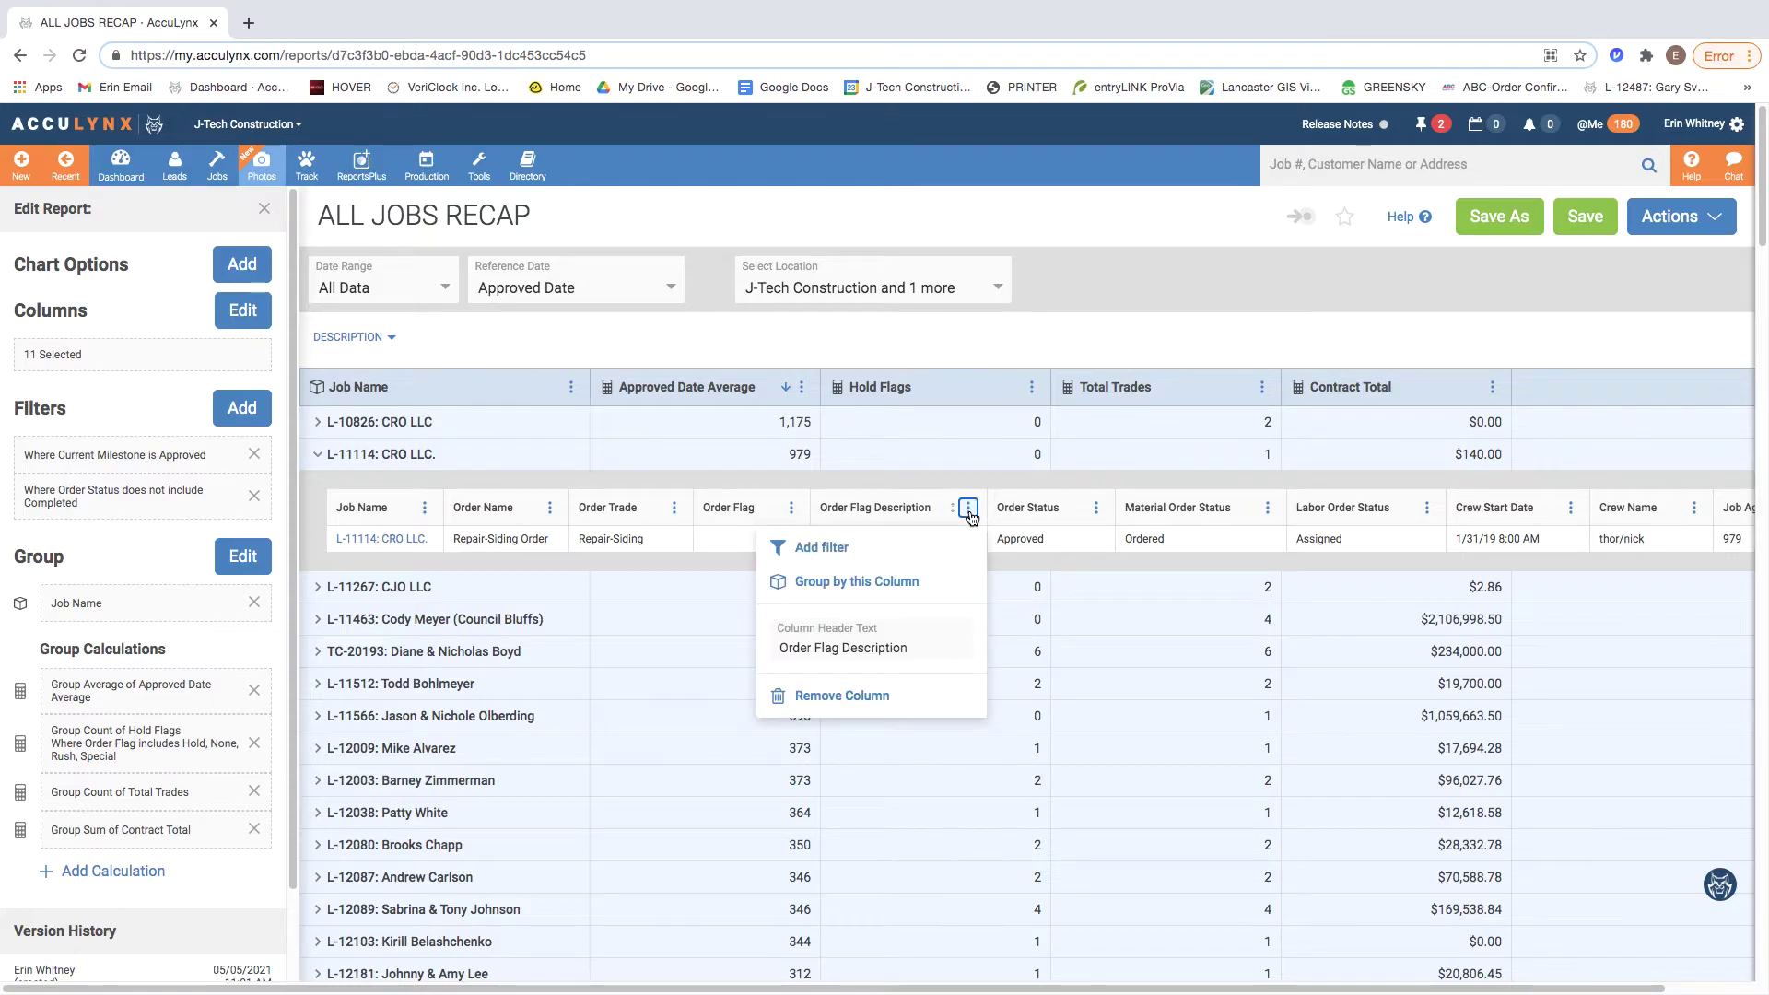
click(1053, 325)
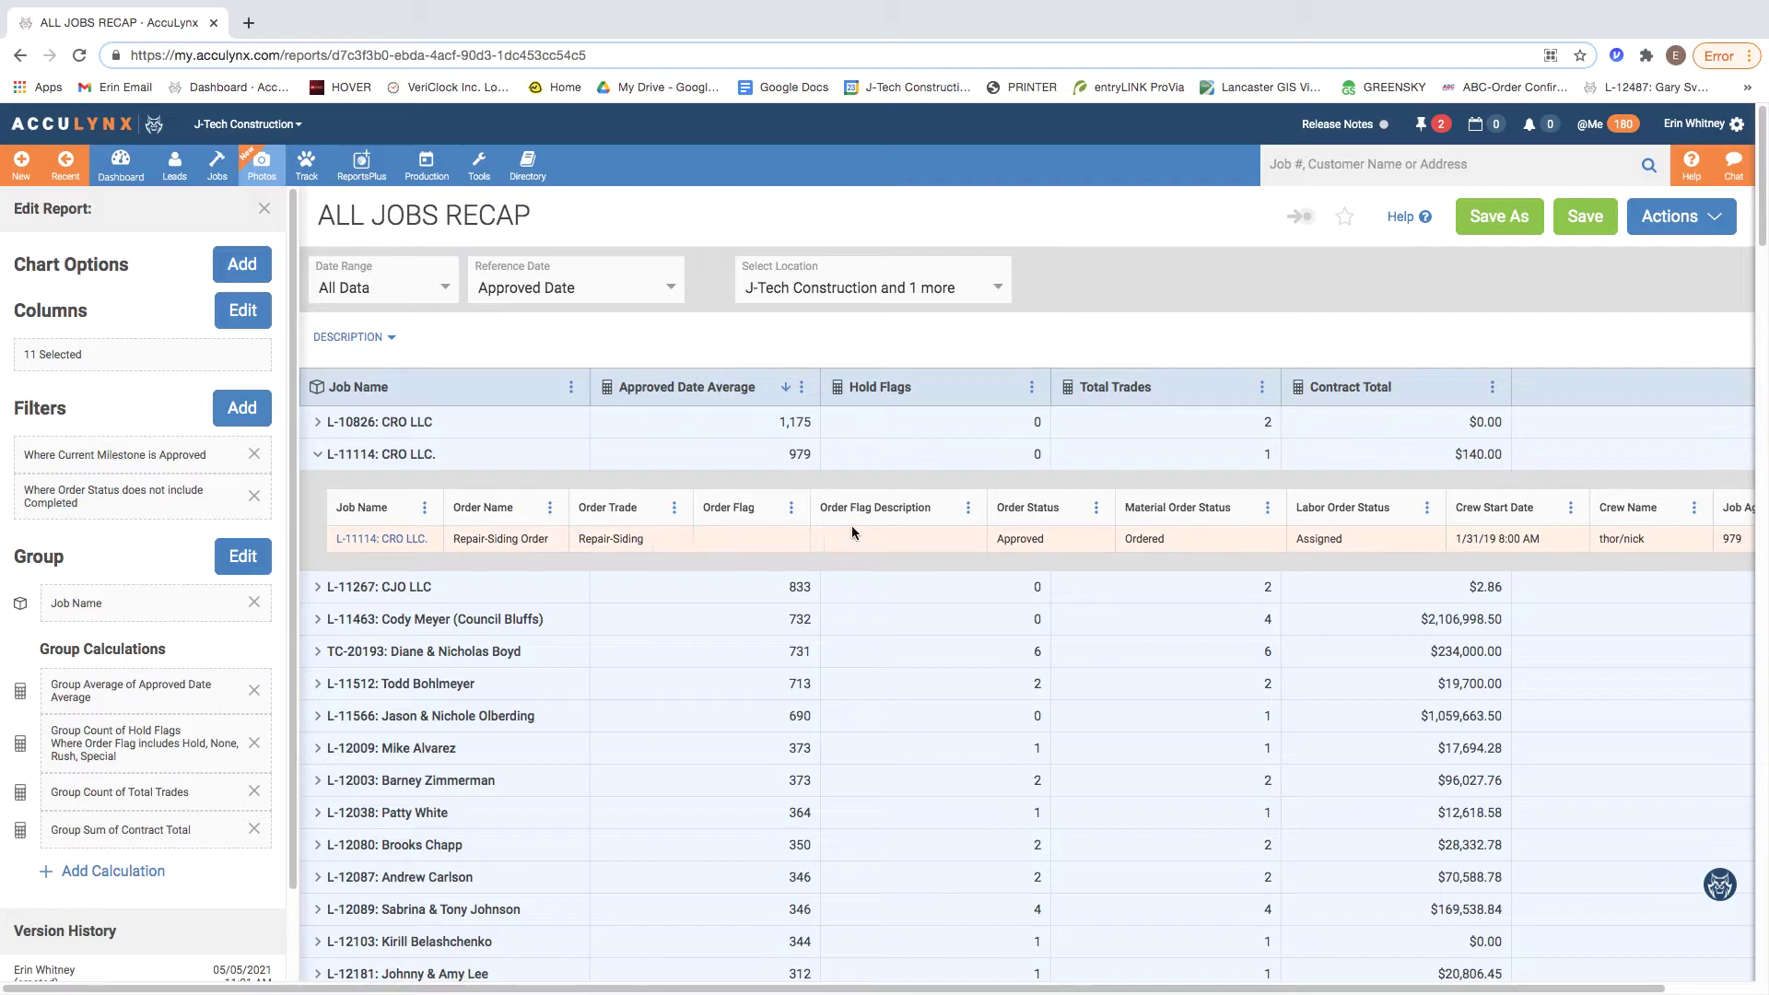
Examine the filter types offered for Order Flag Description, cancel the filter, and collapse the expanded job group
click(969, 509)
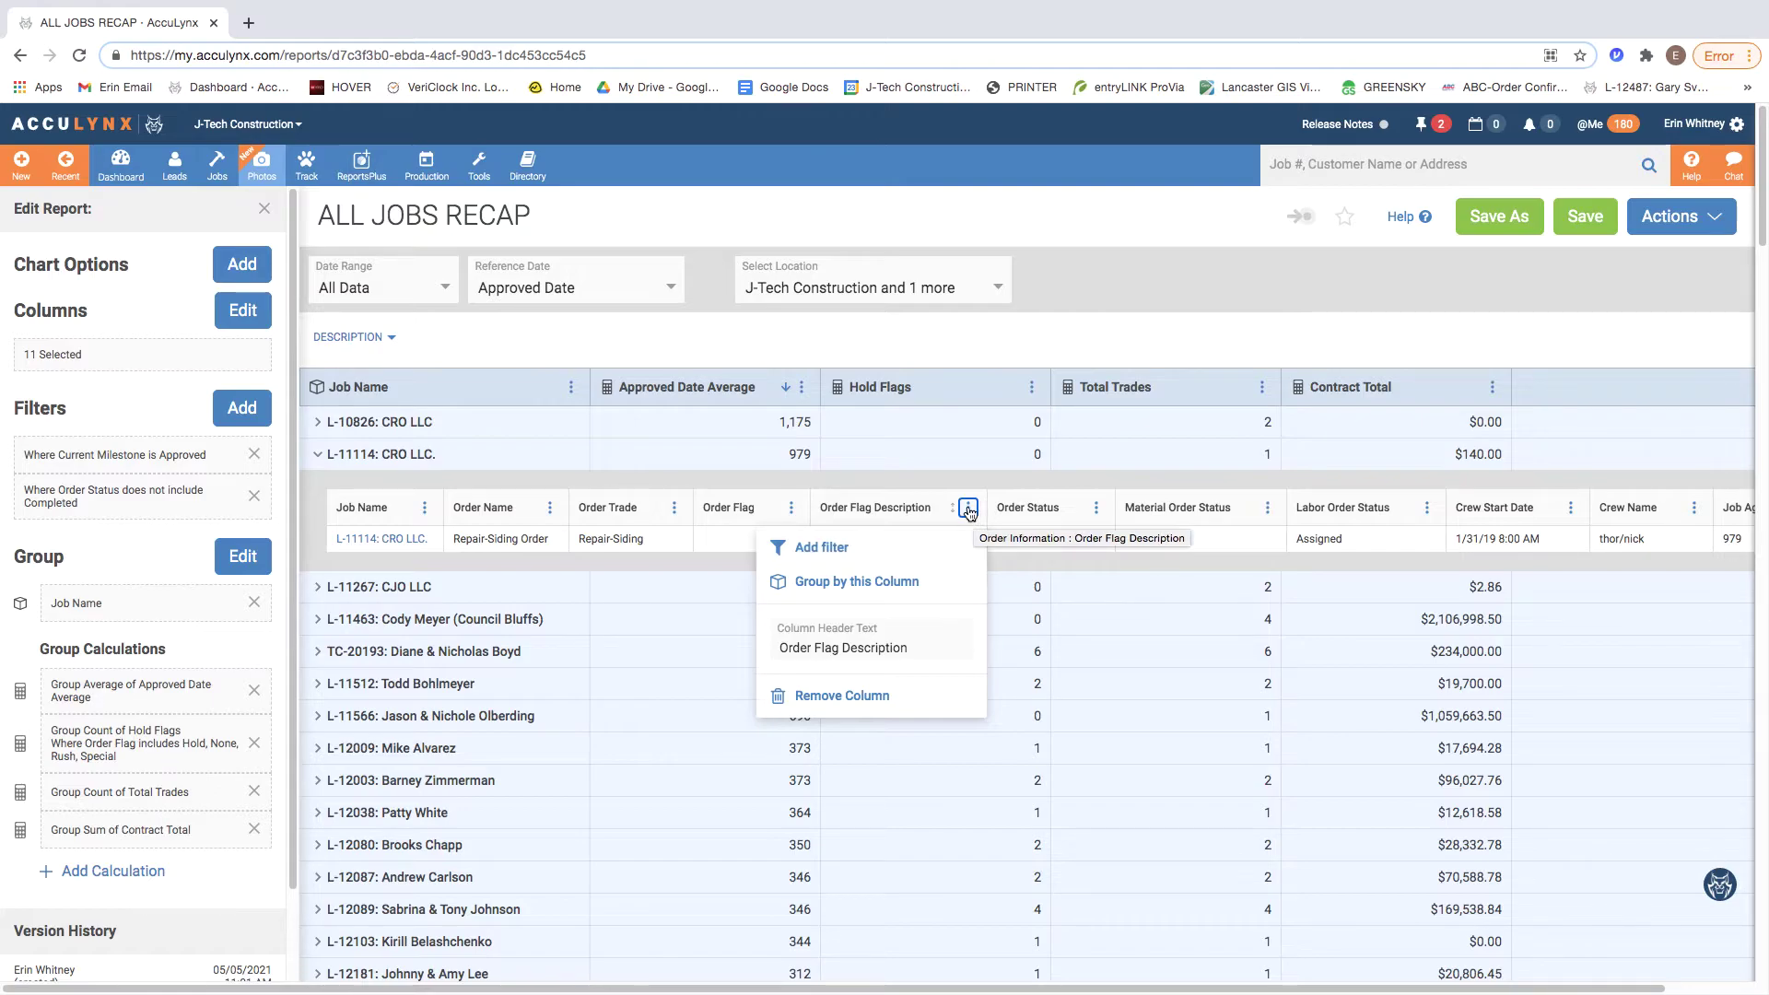
click(920, 549)
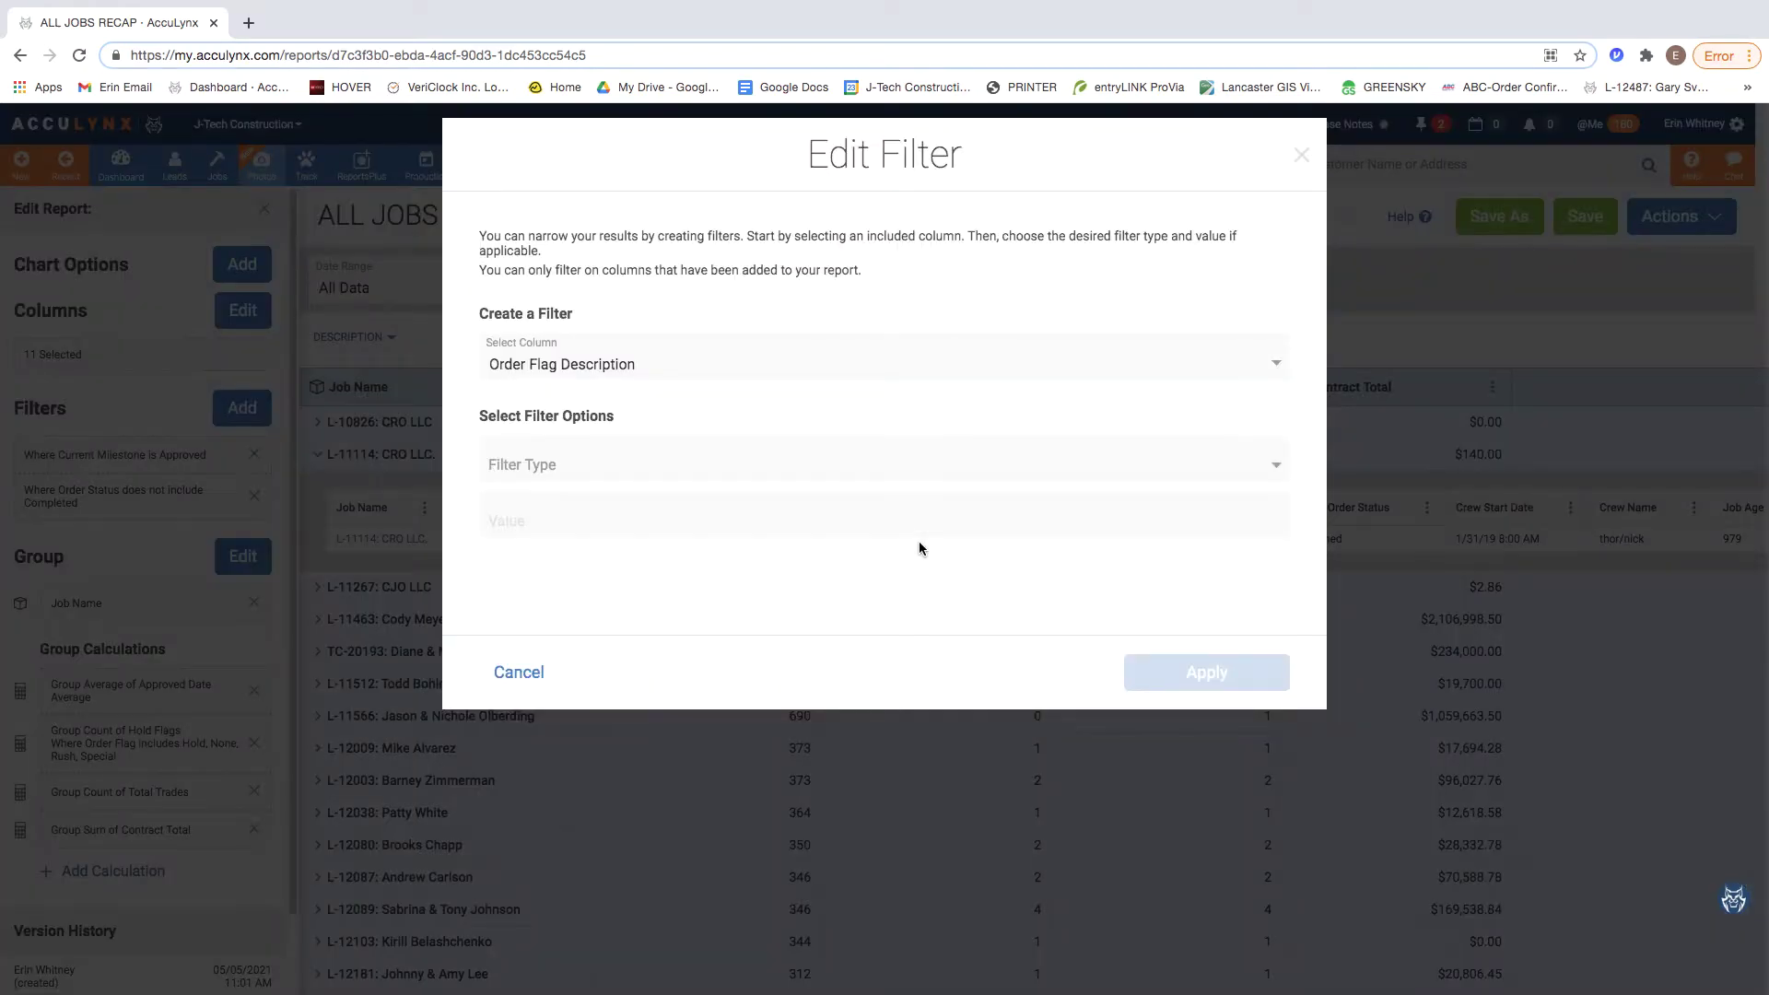
click(789, 461)
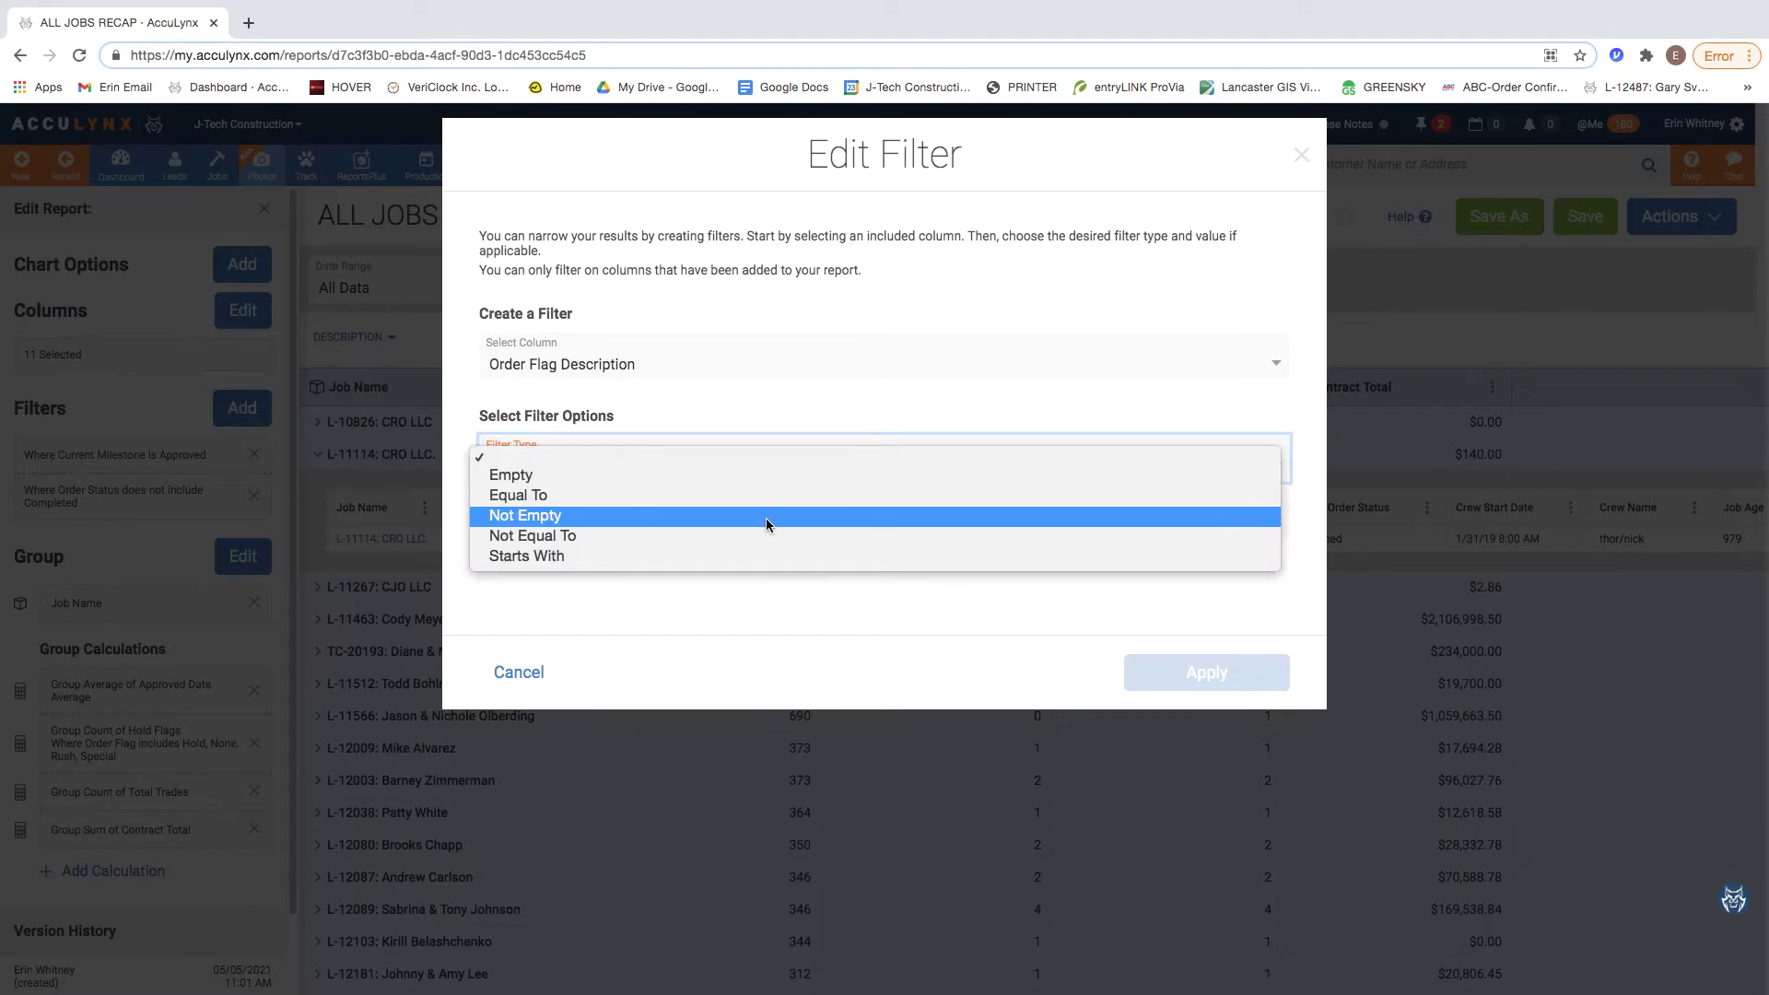
click(936, 398)
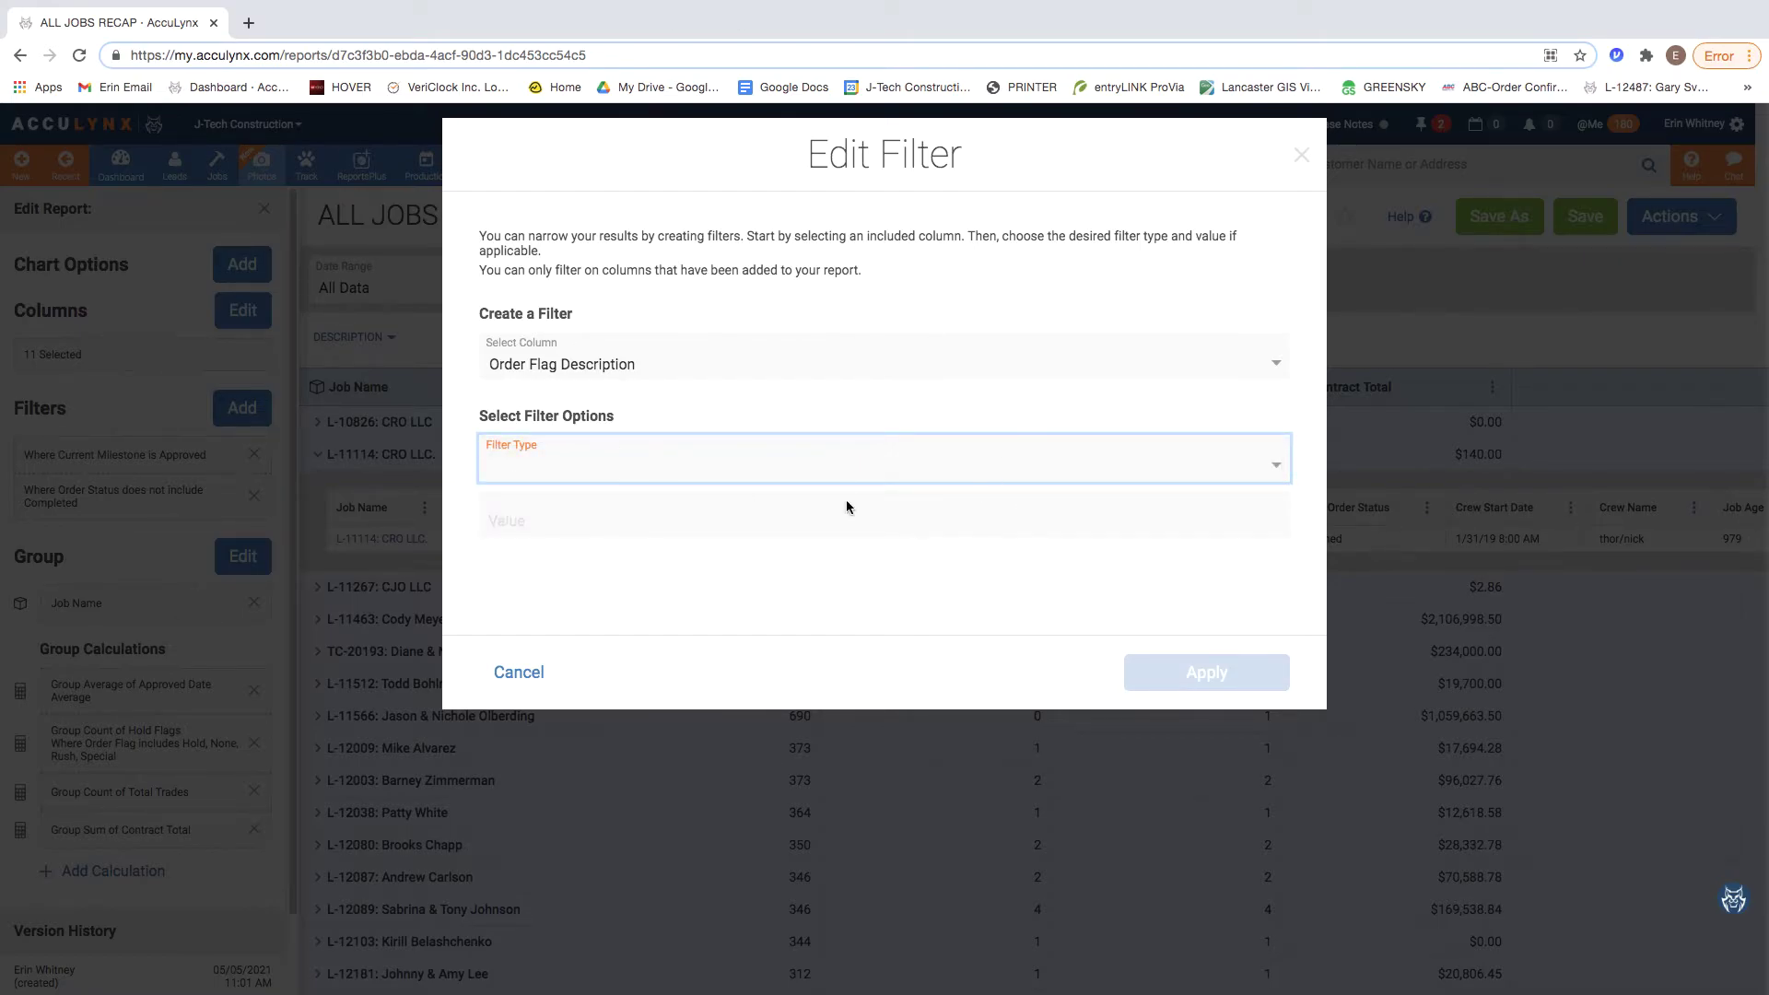
click(502, 682)
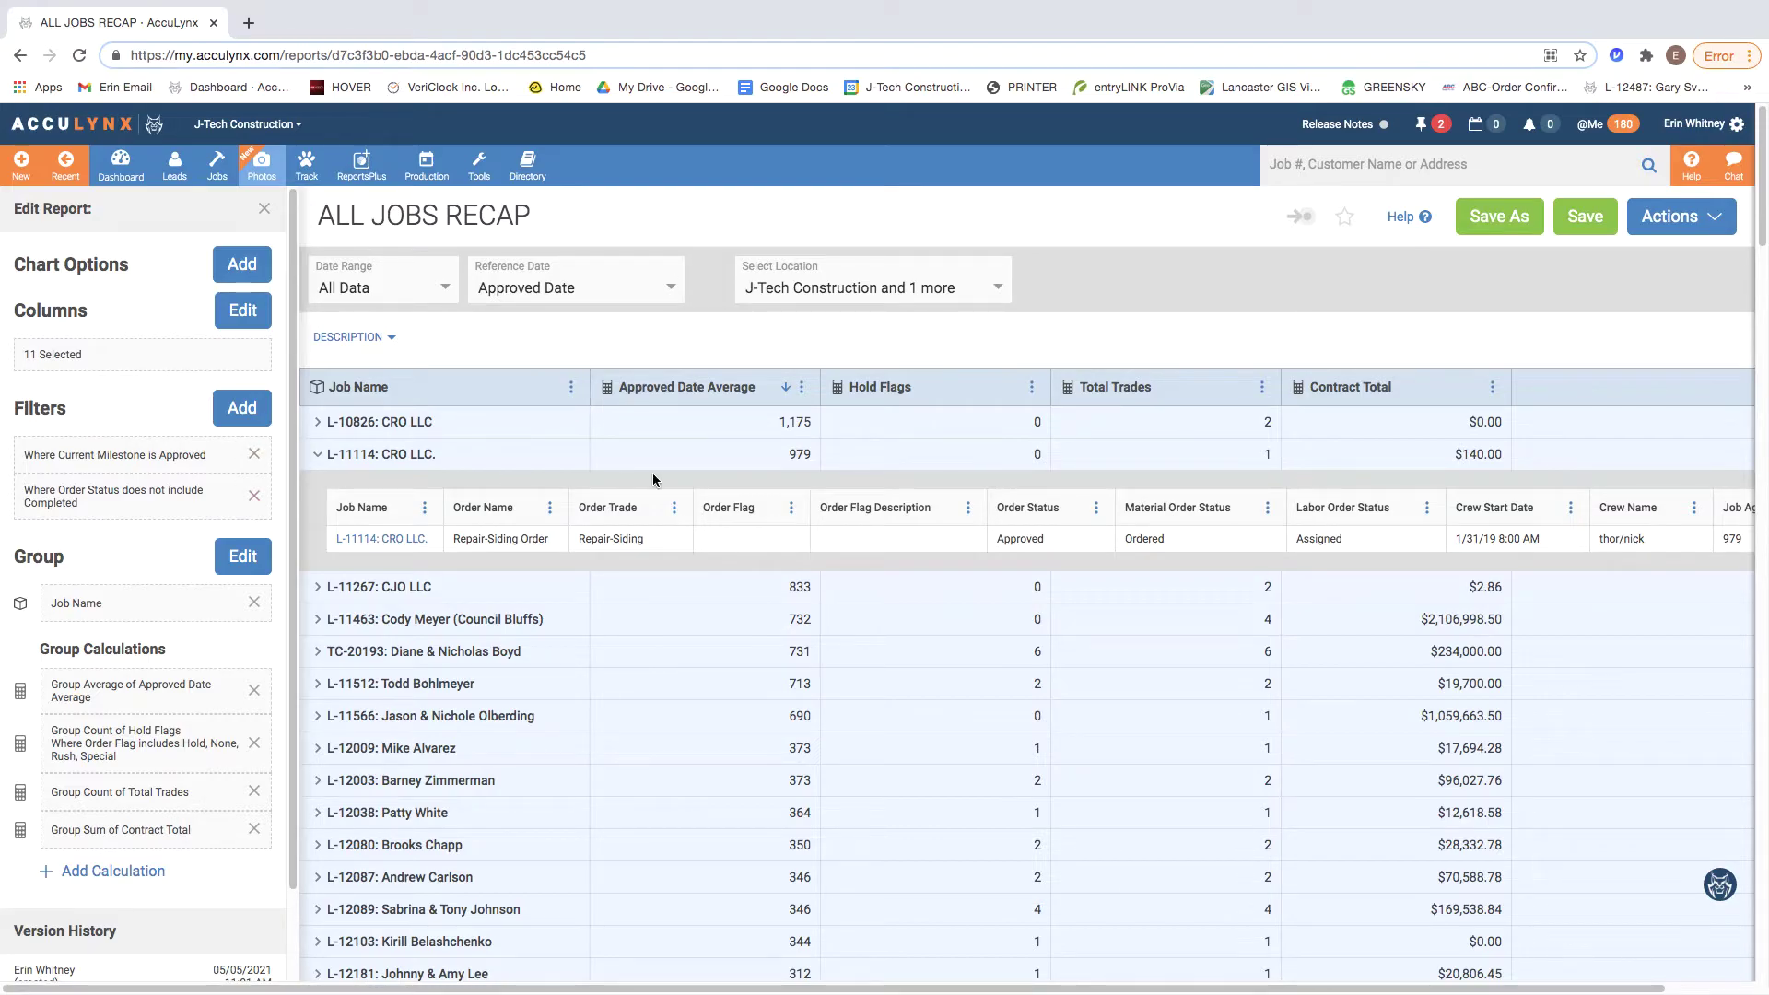
click(324, 454)
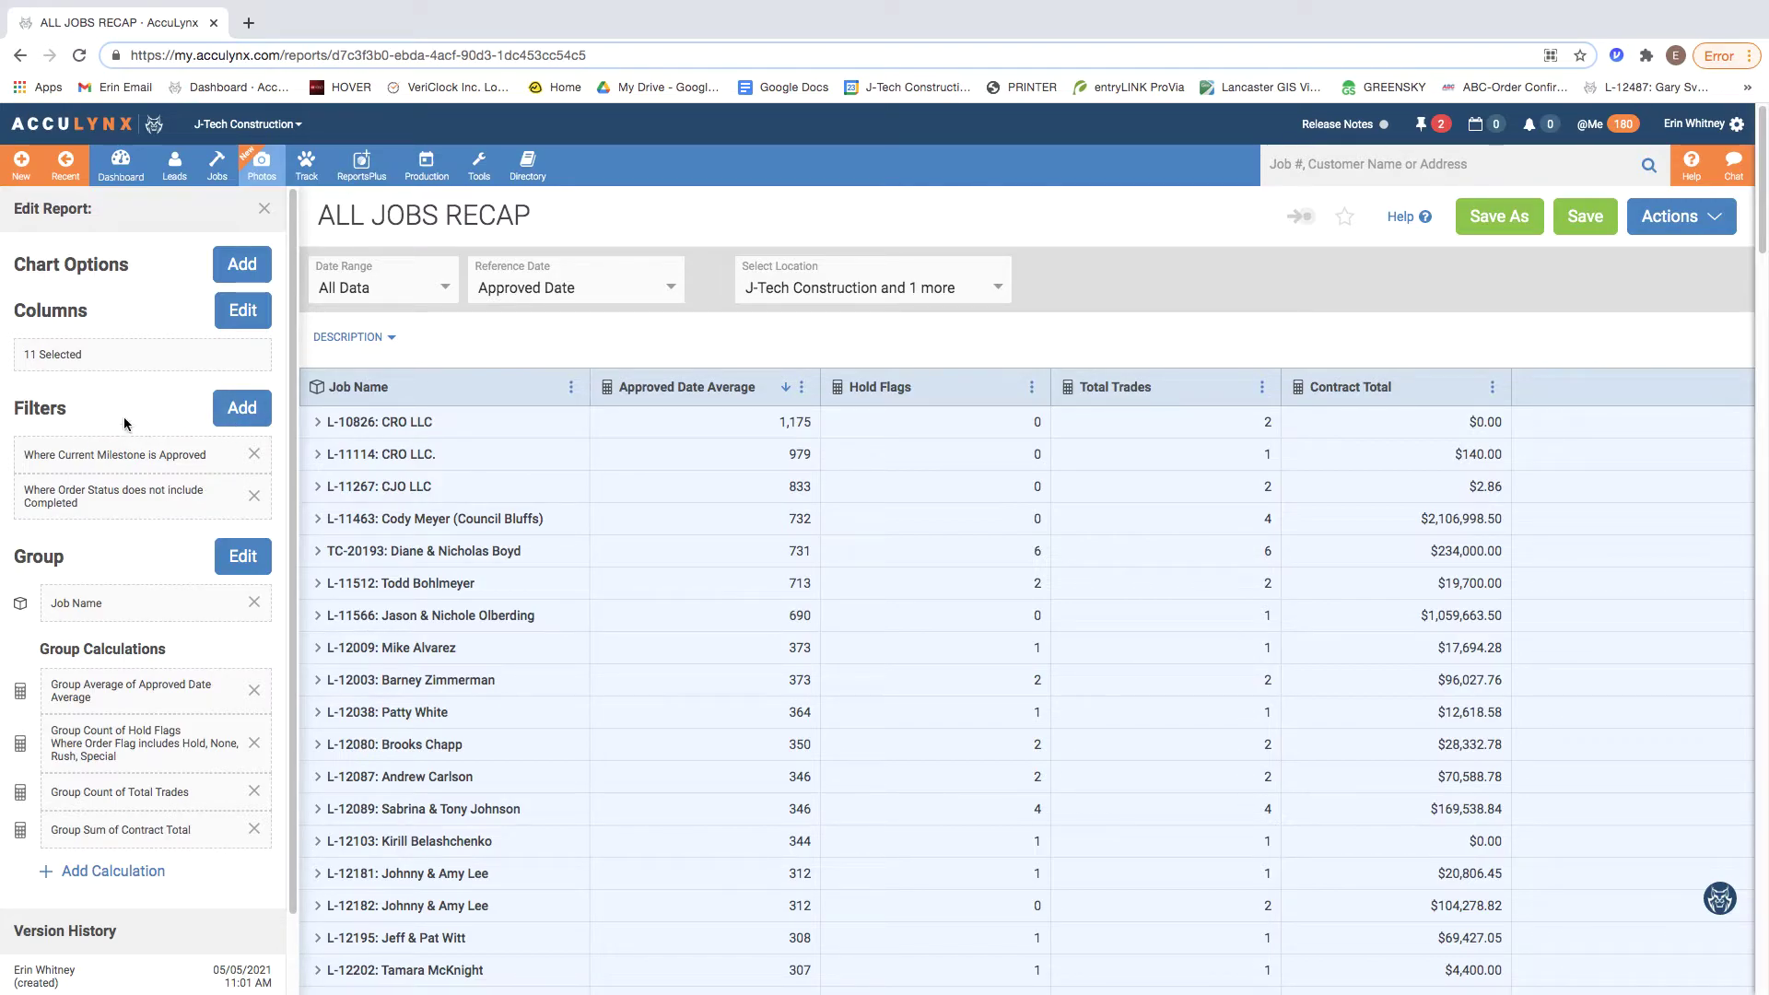
Add a report filter where Order Trade includes Gutters and Repair-Gutter
click(259, 414)
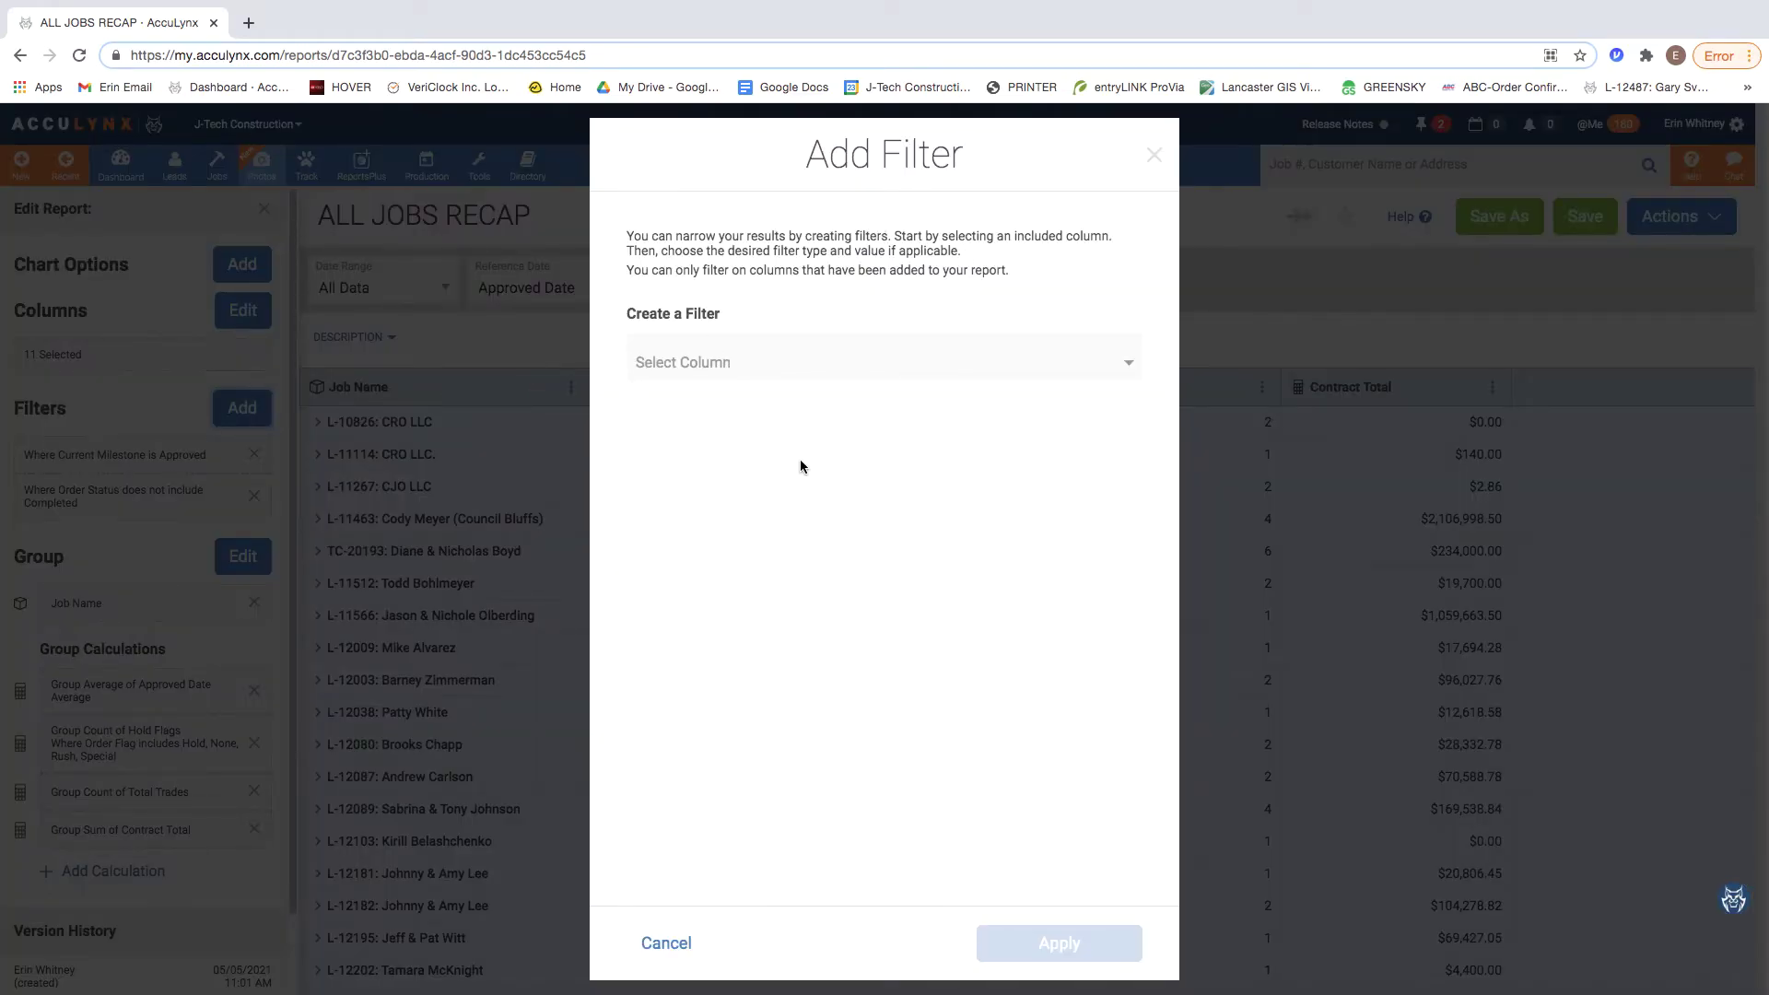
click(823, 365)
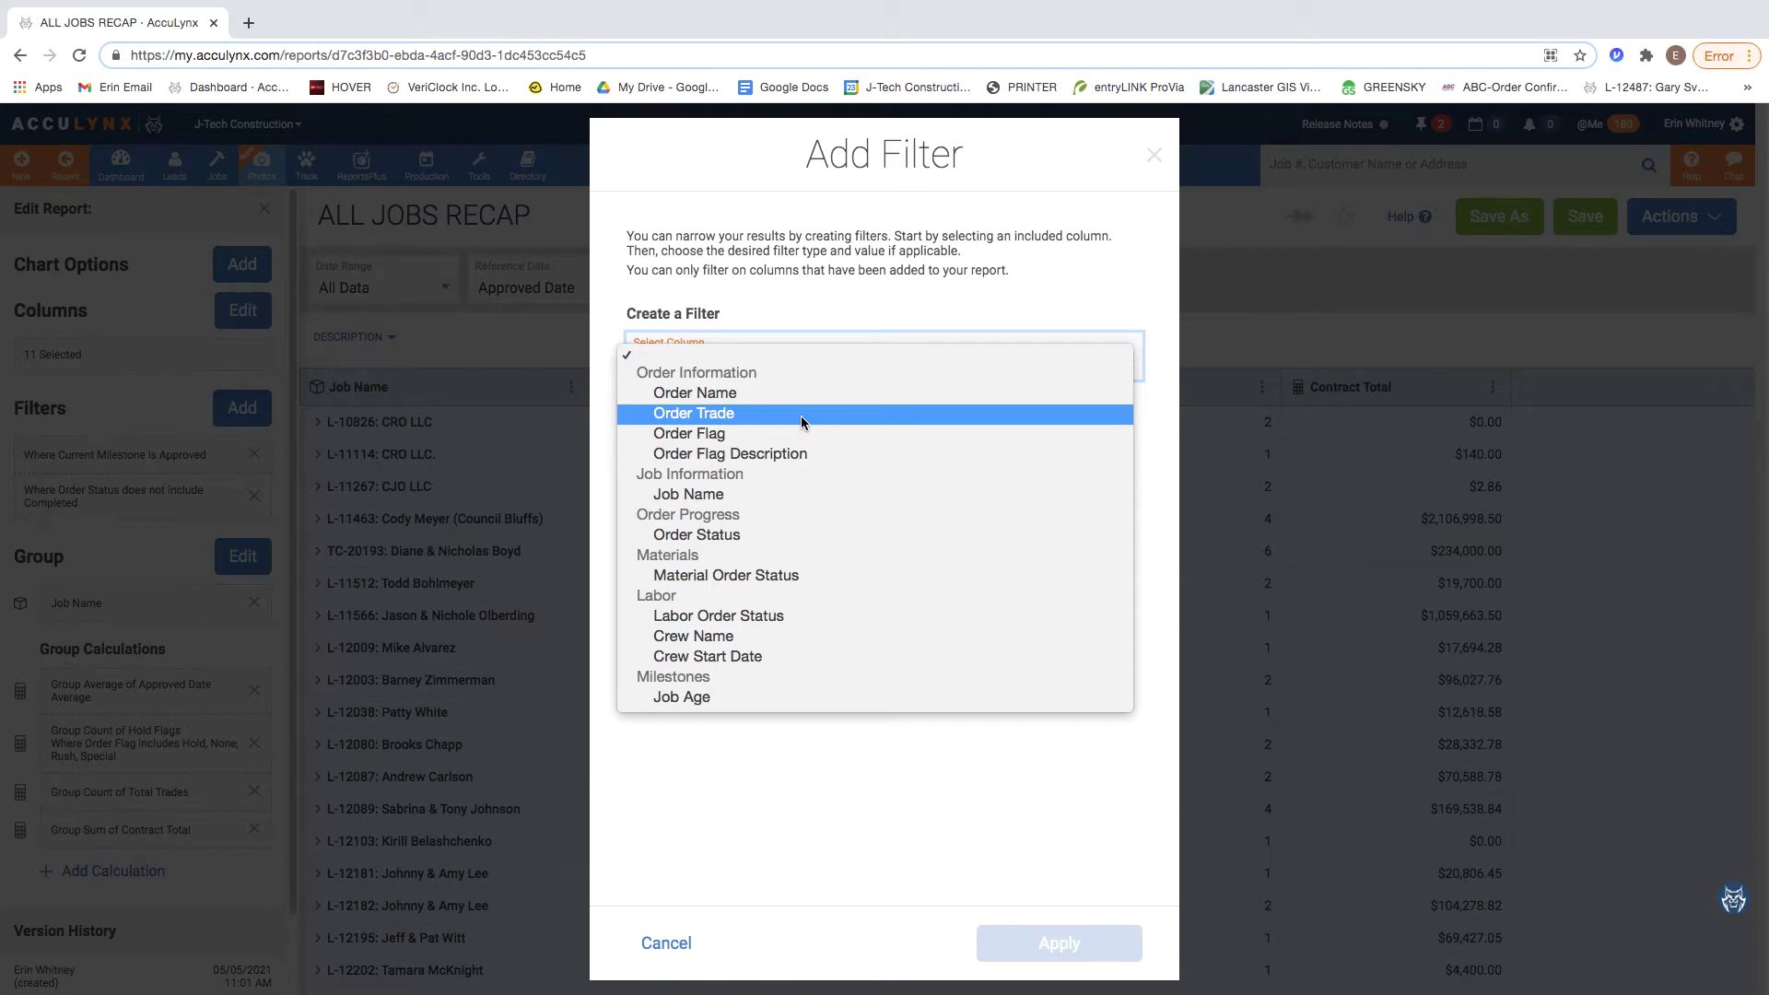
click(717, 416)
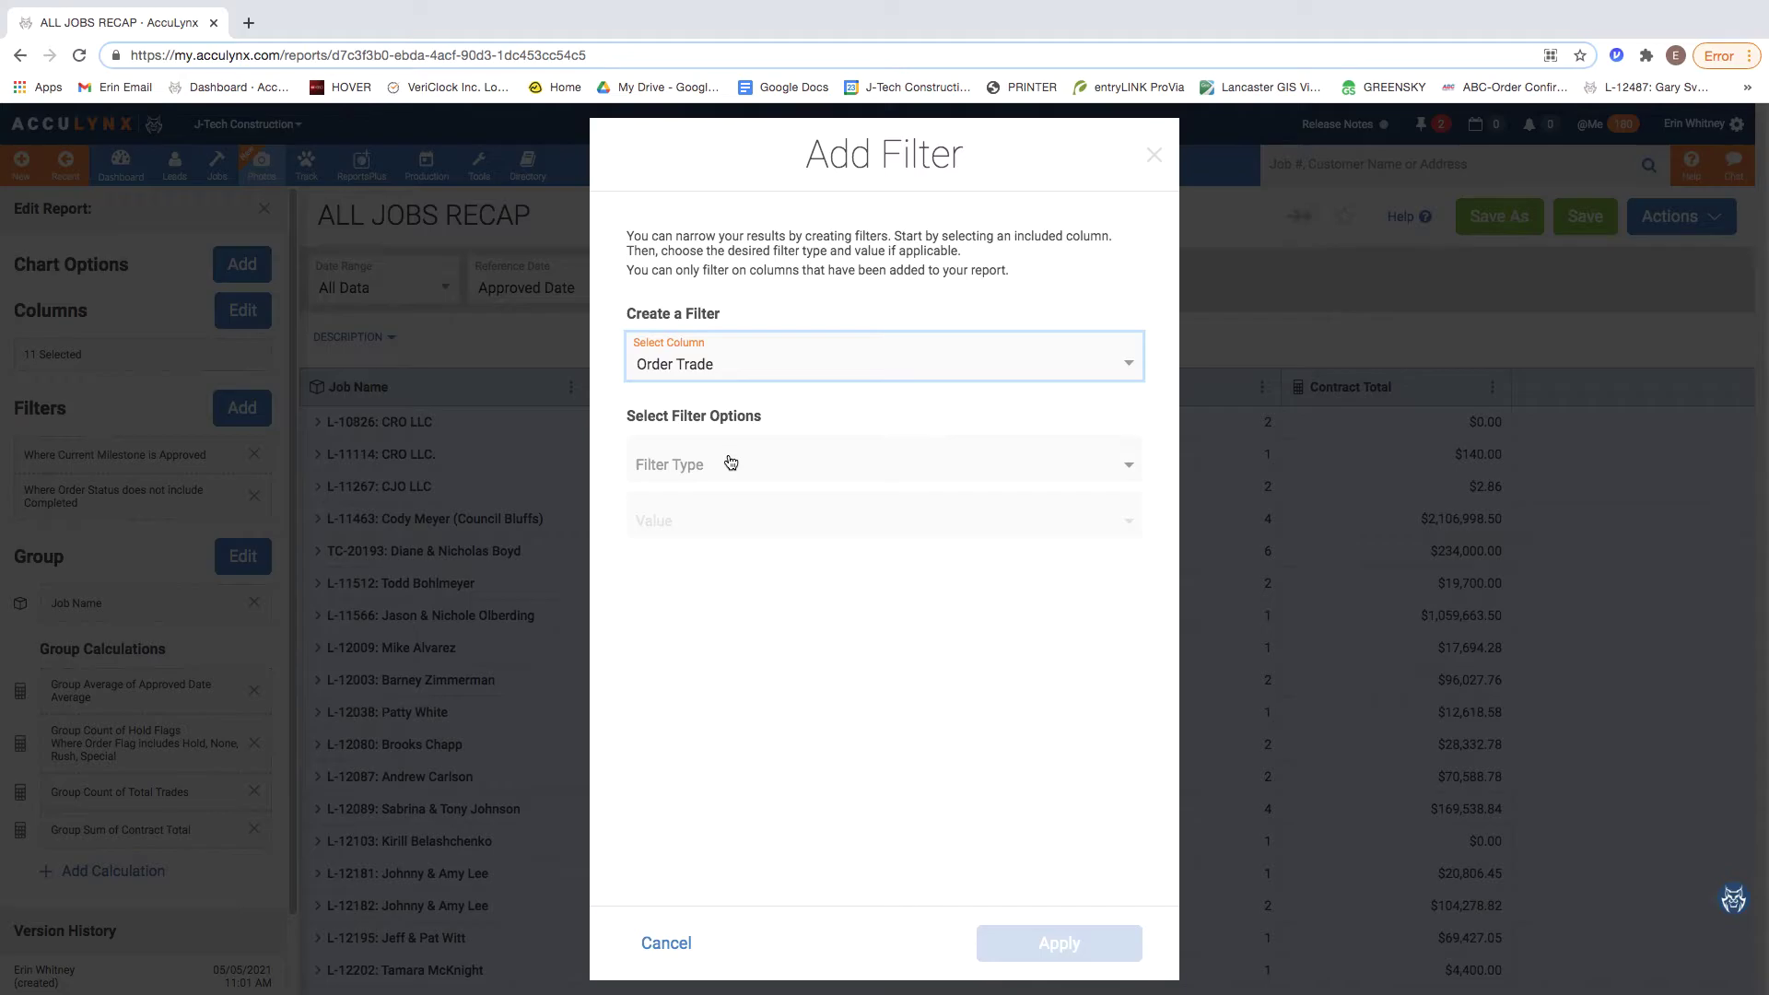
click(730, 462)
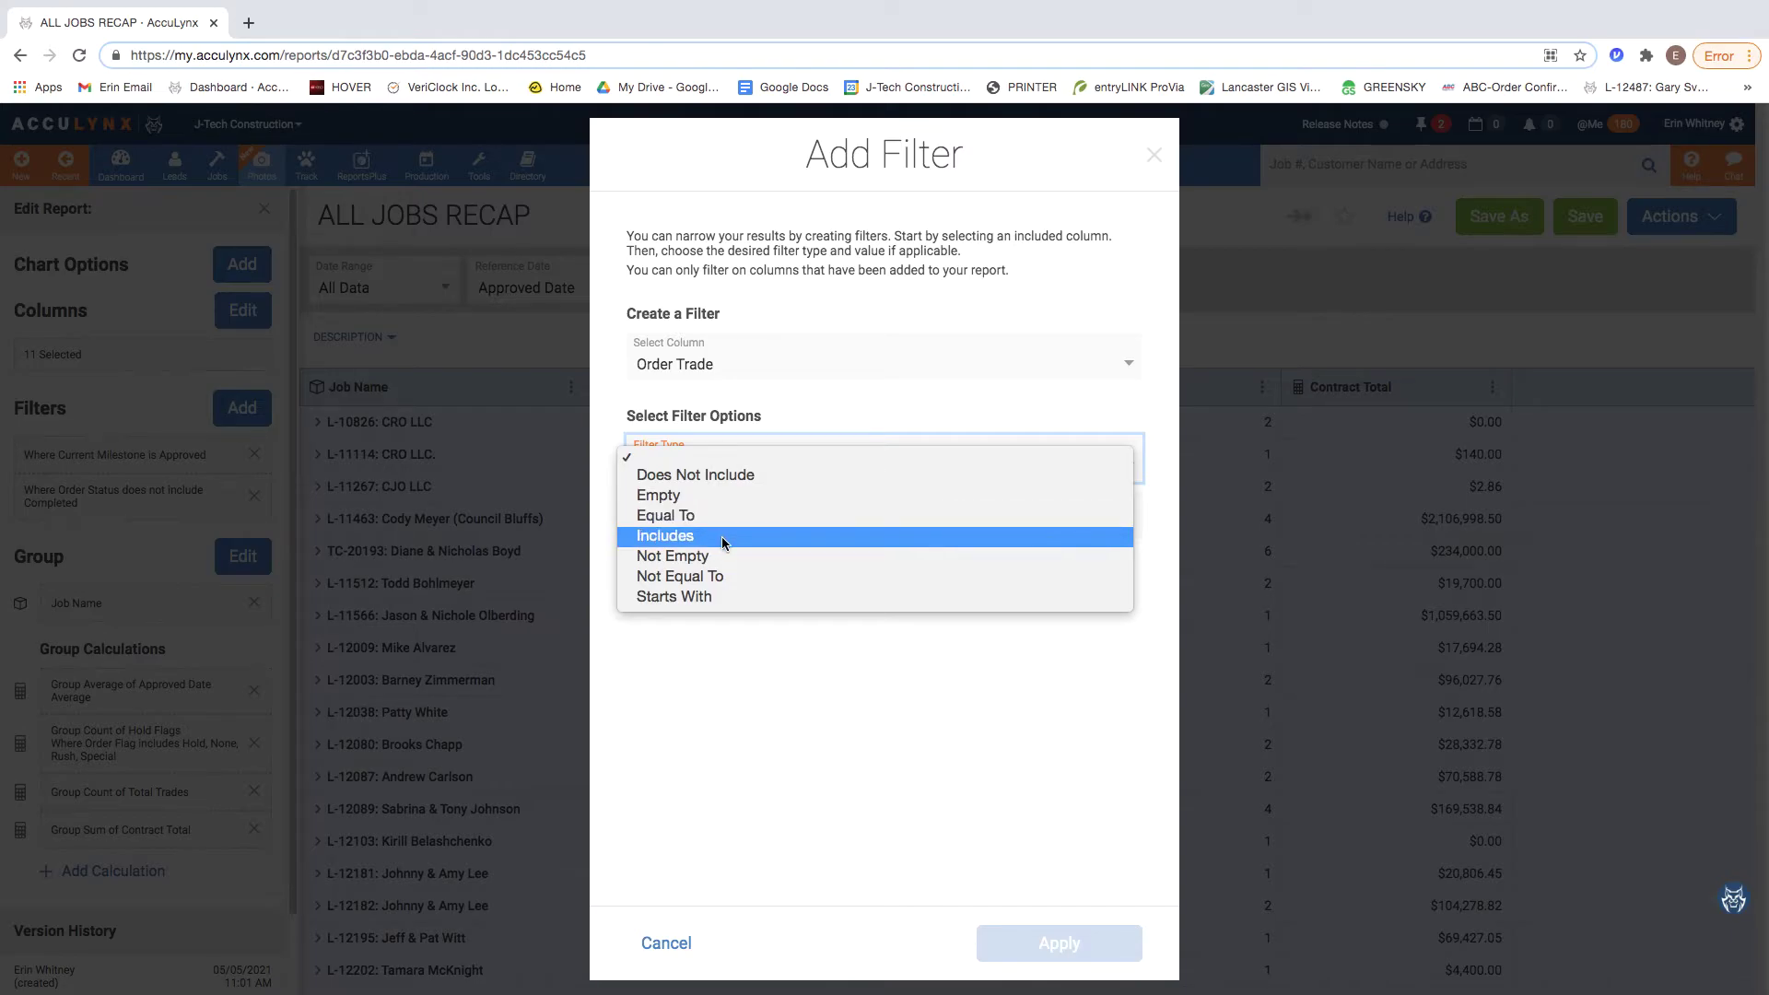
click(722, 536)
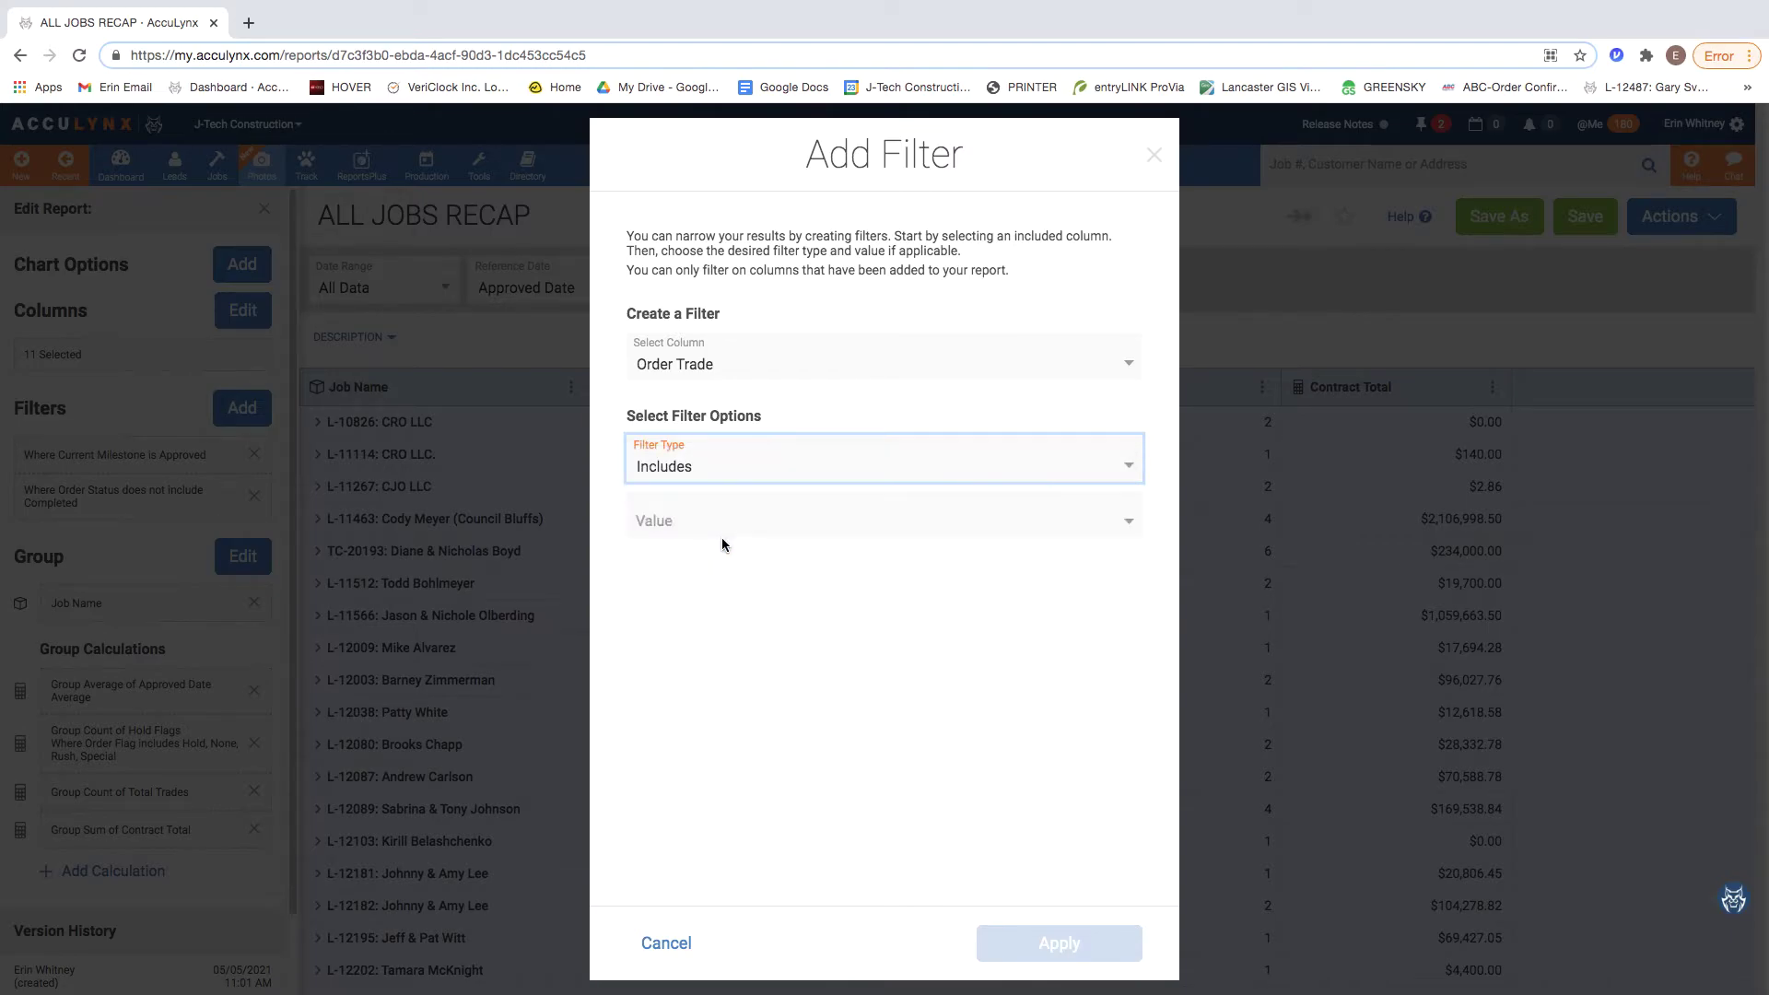
click(746, 514)
click(700, 837)
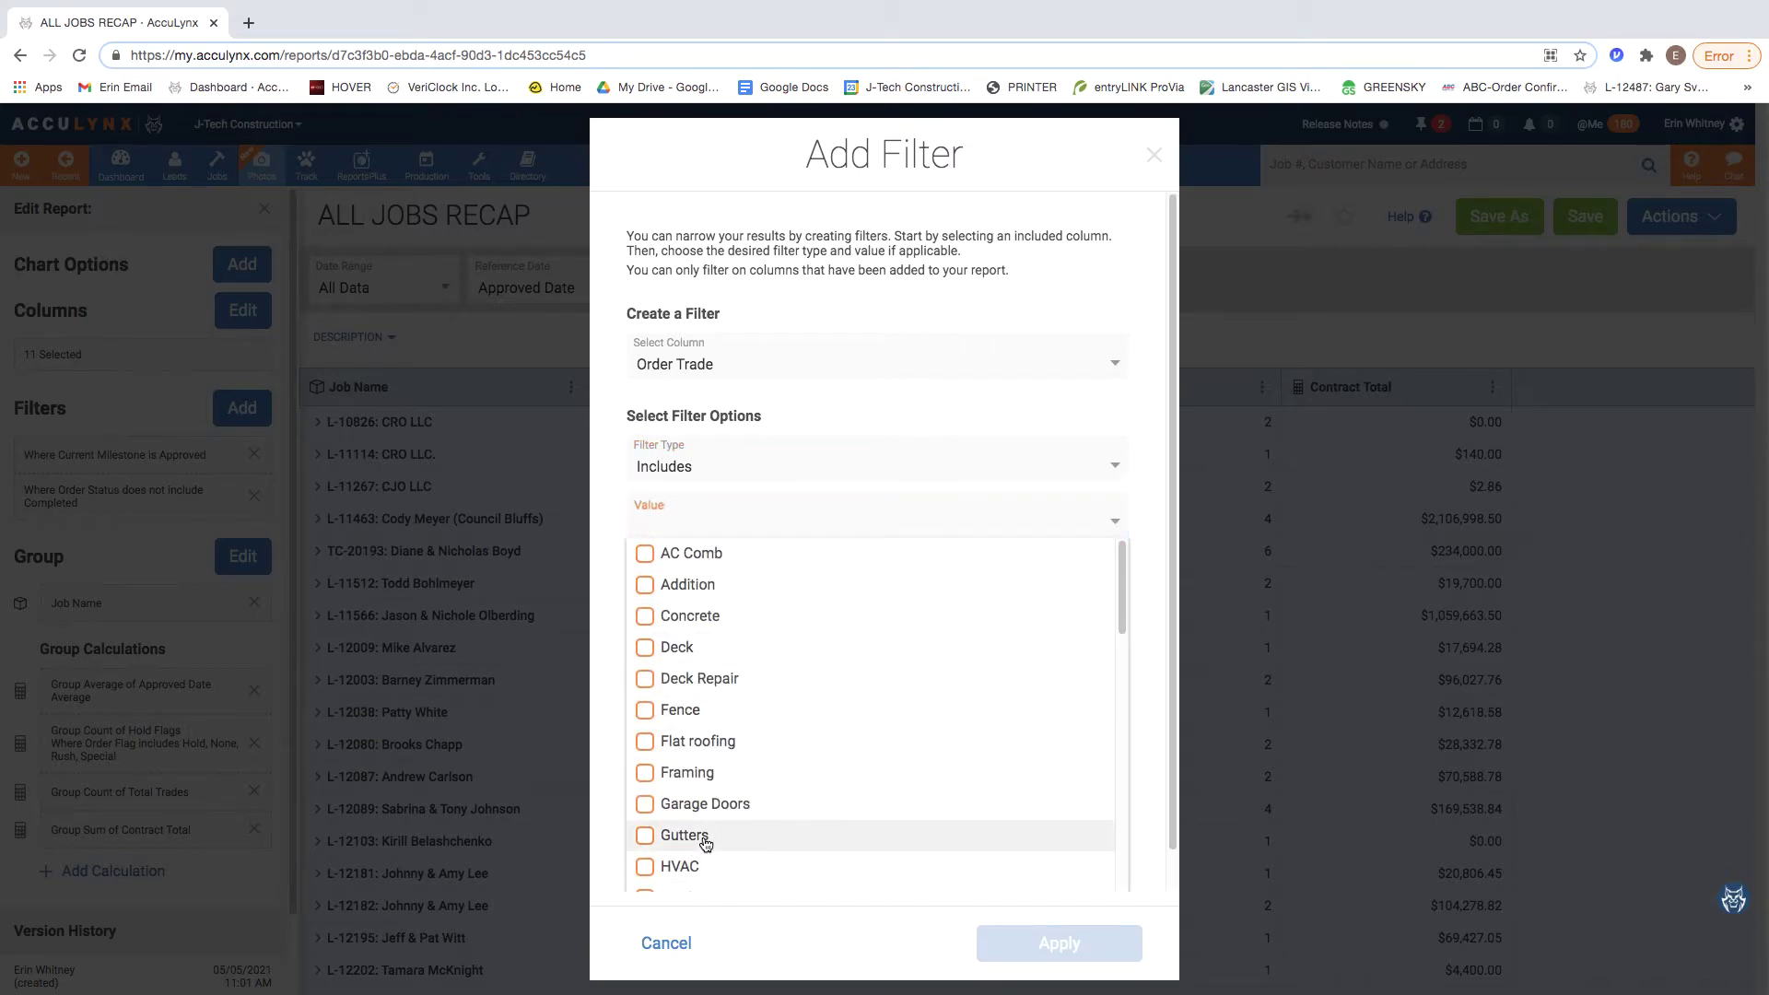
scroll(926, 700, down, 3)
scroll(928, 700, down, 3)
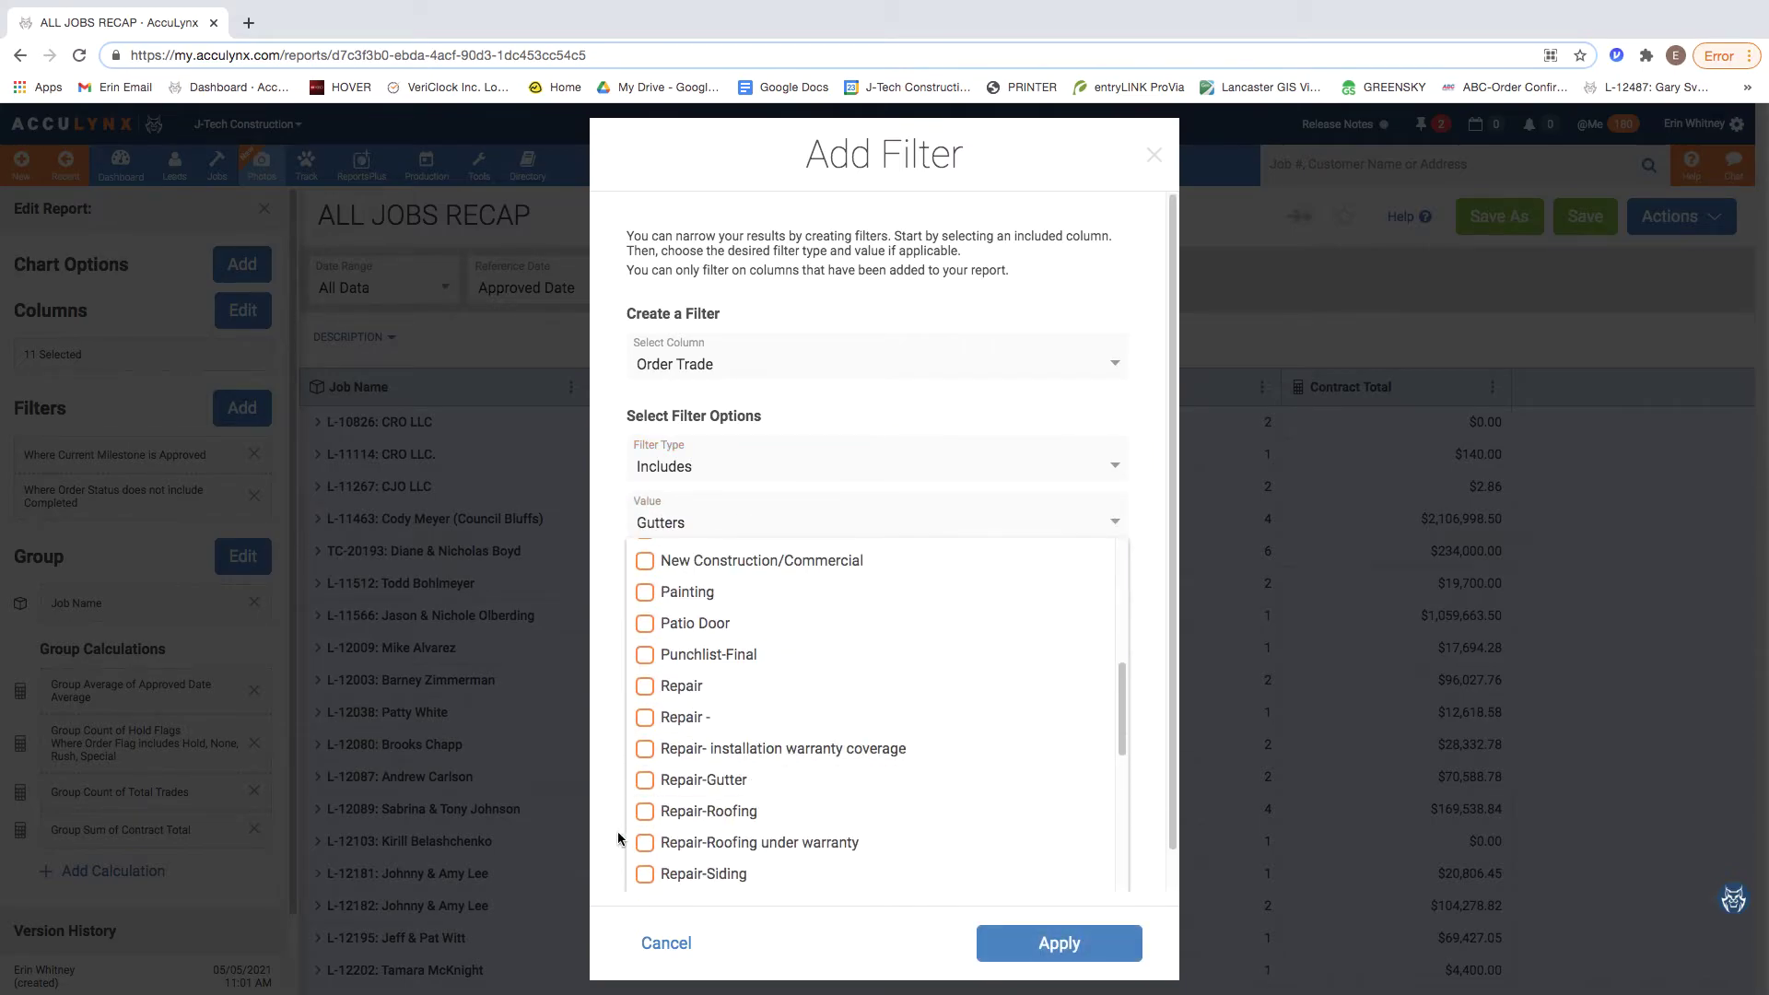
click(681, 791)
scroll(875, 742, up, 3)
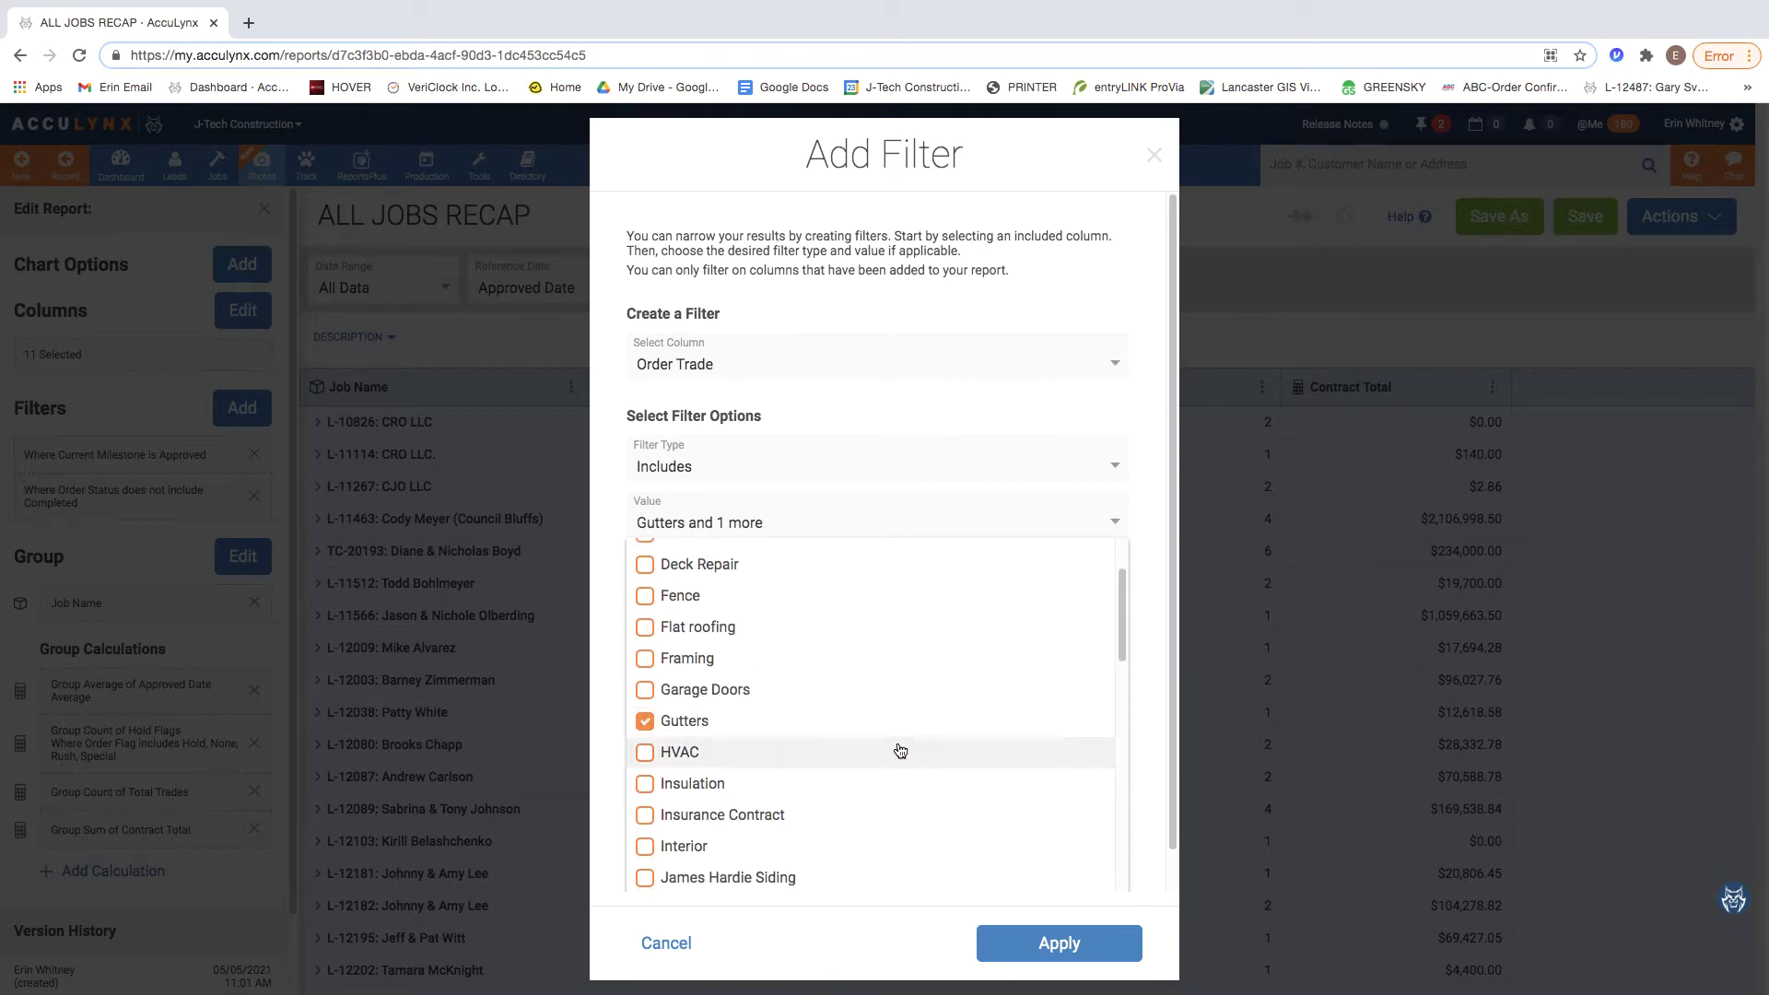
click(1059, 943)
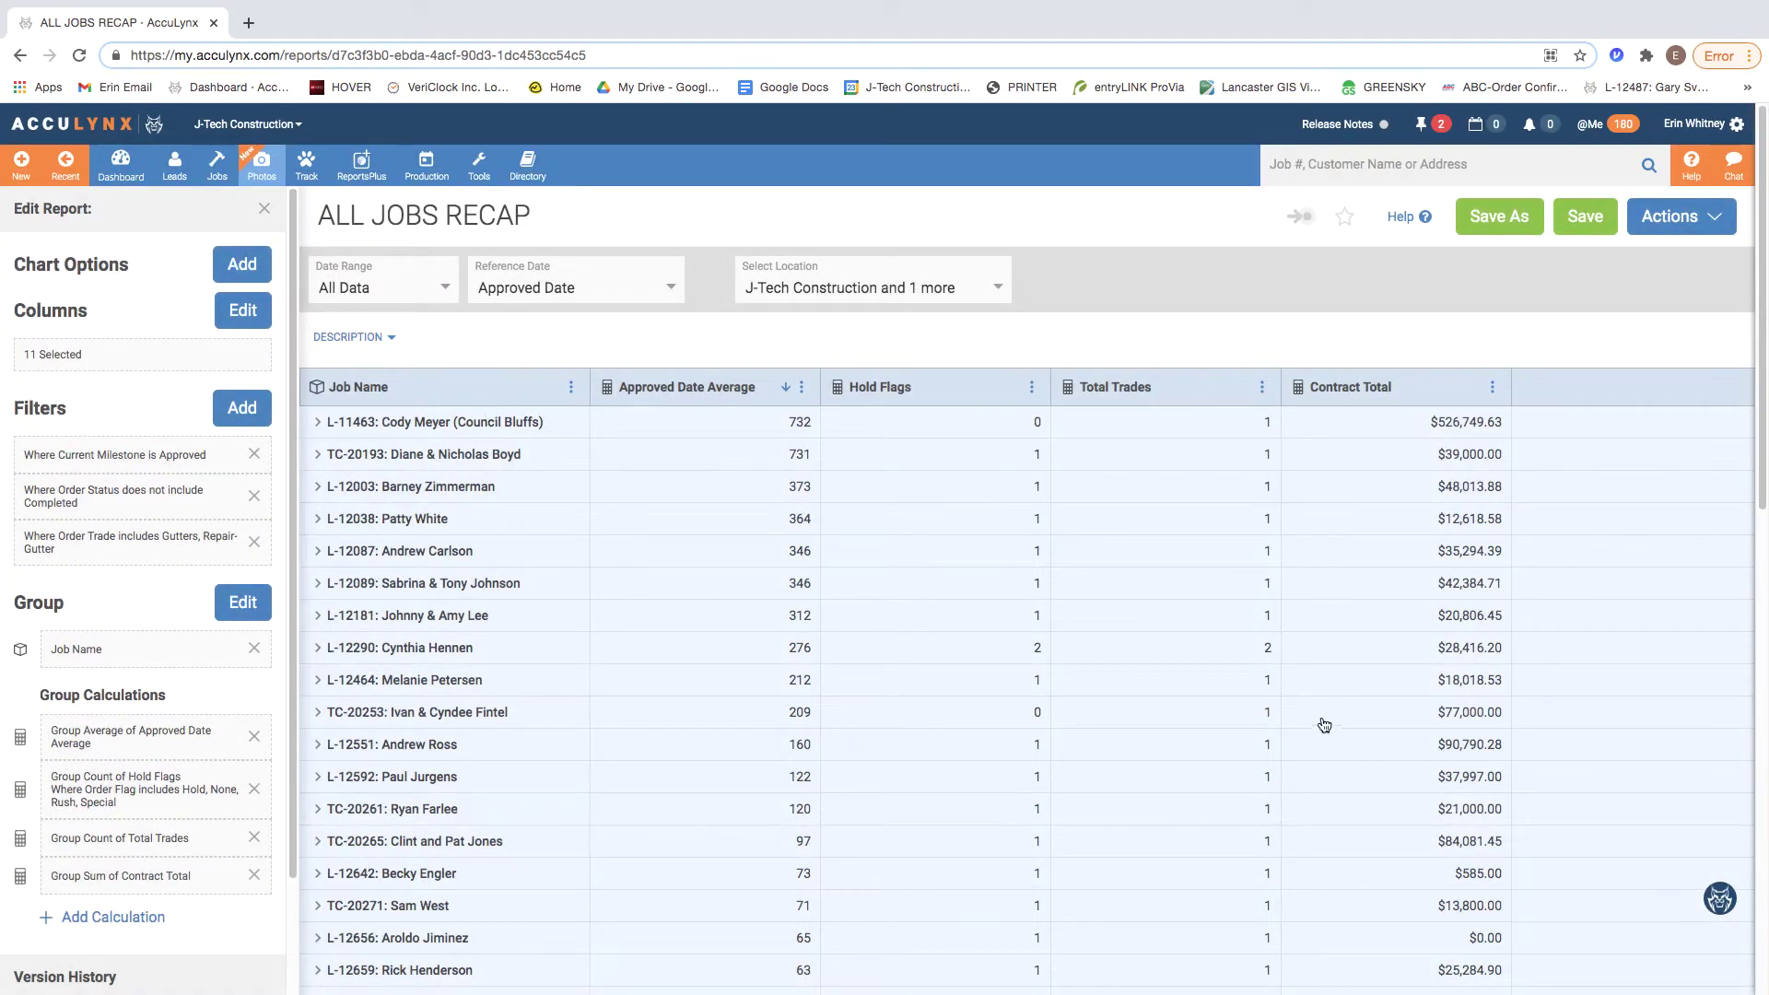
Look through the job list of the report filtered by gutter trades
scroll(947, 679, down, 1)
scroll(947, 679, down, 10)
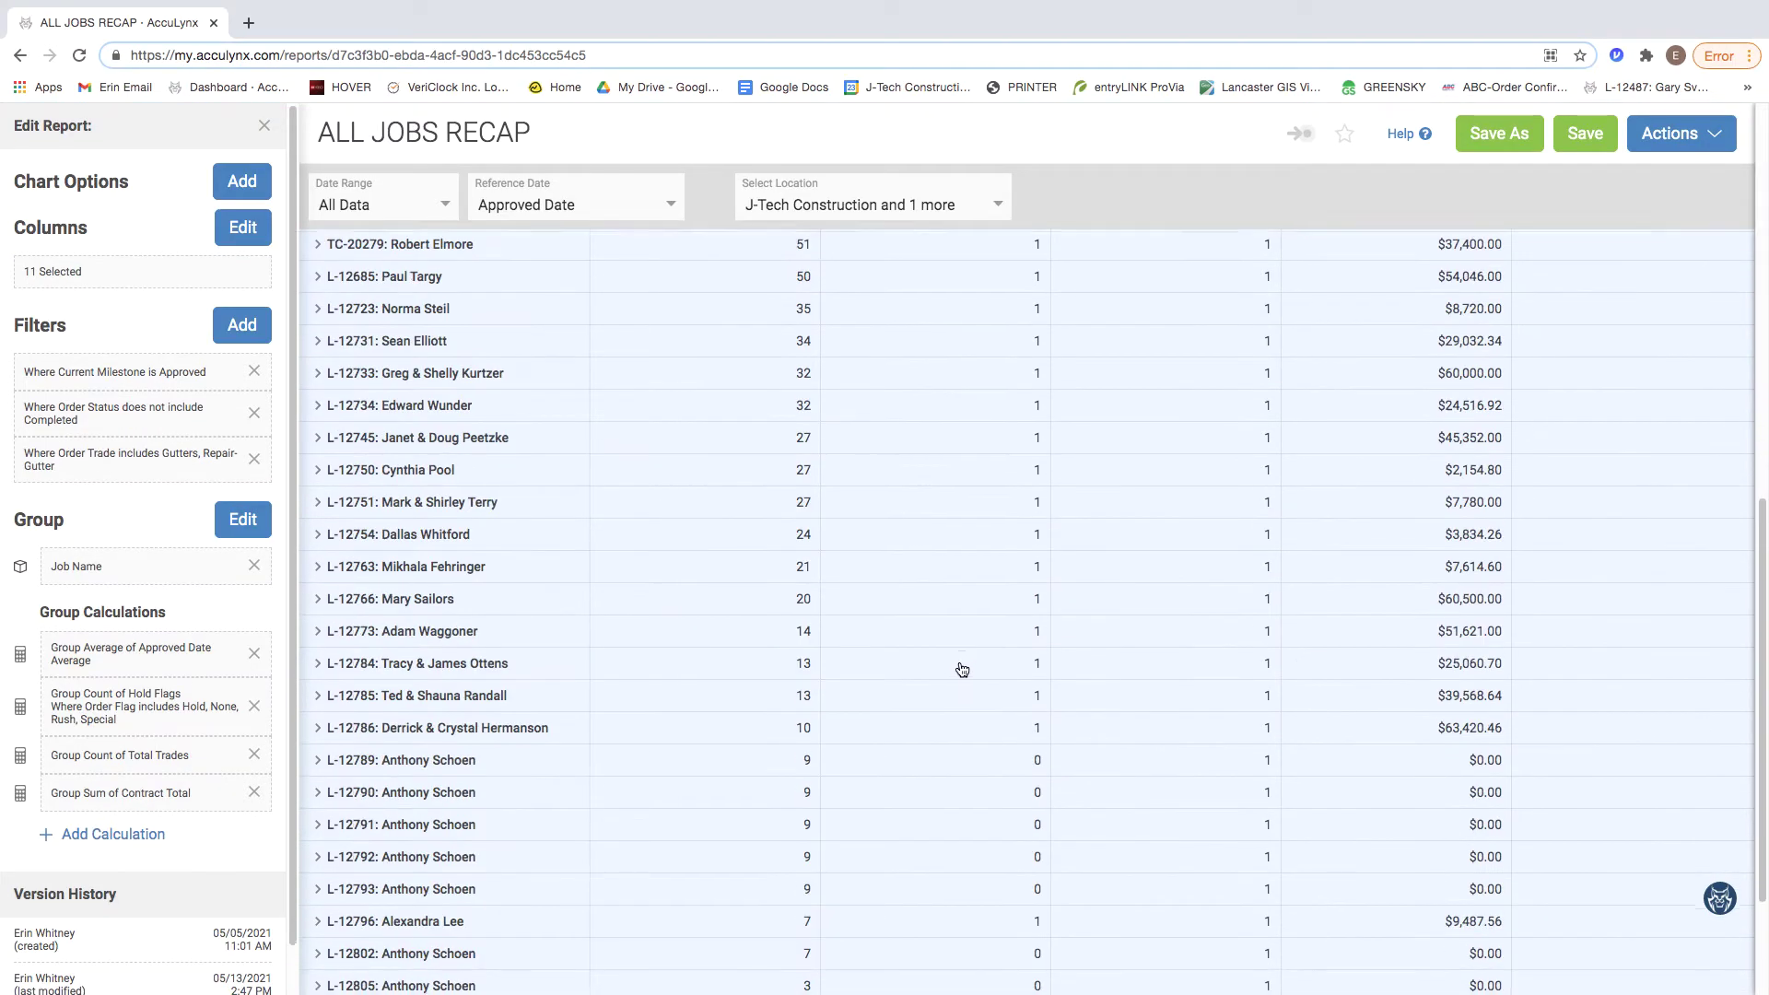
scroll(976, 672, up, 3)
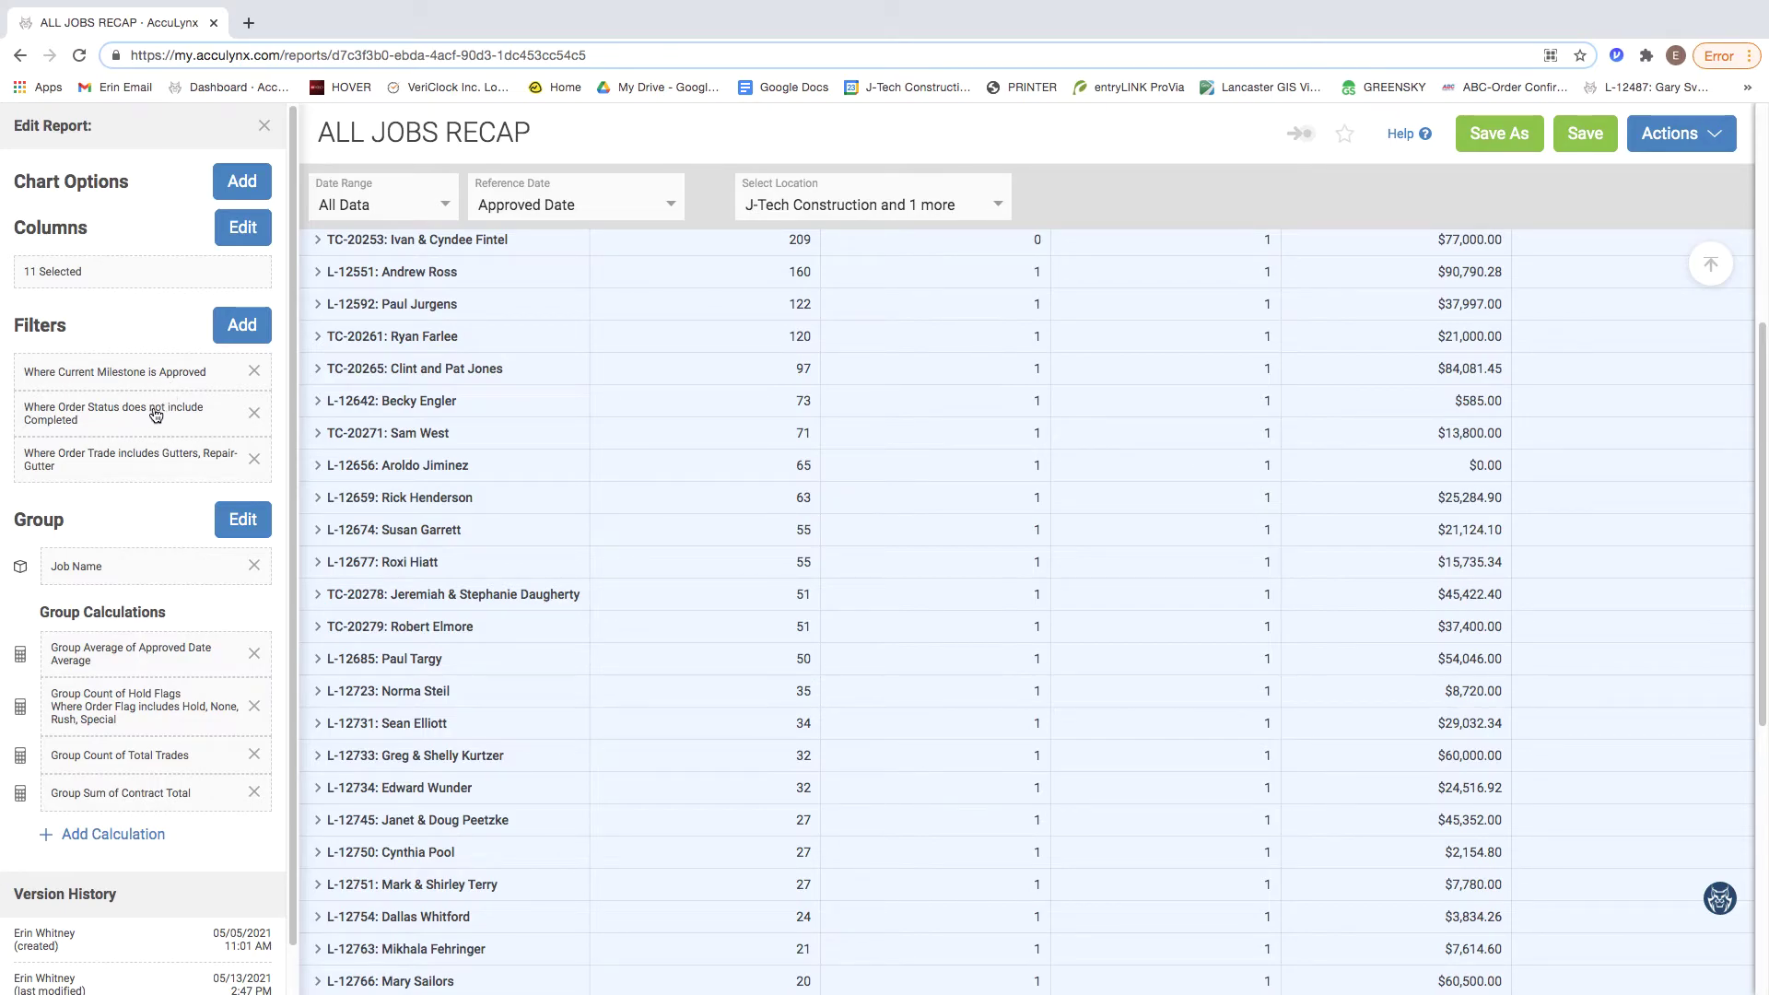
scroll(684, 523, up, 5)
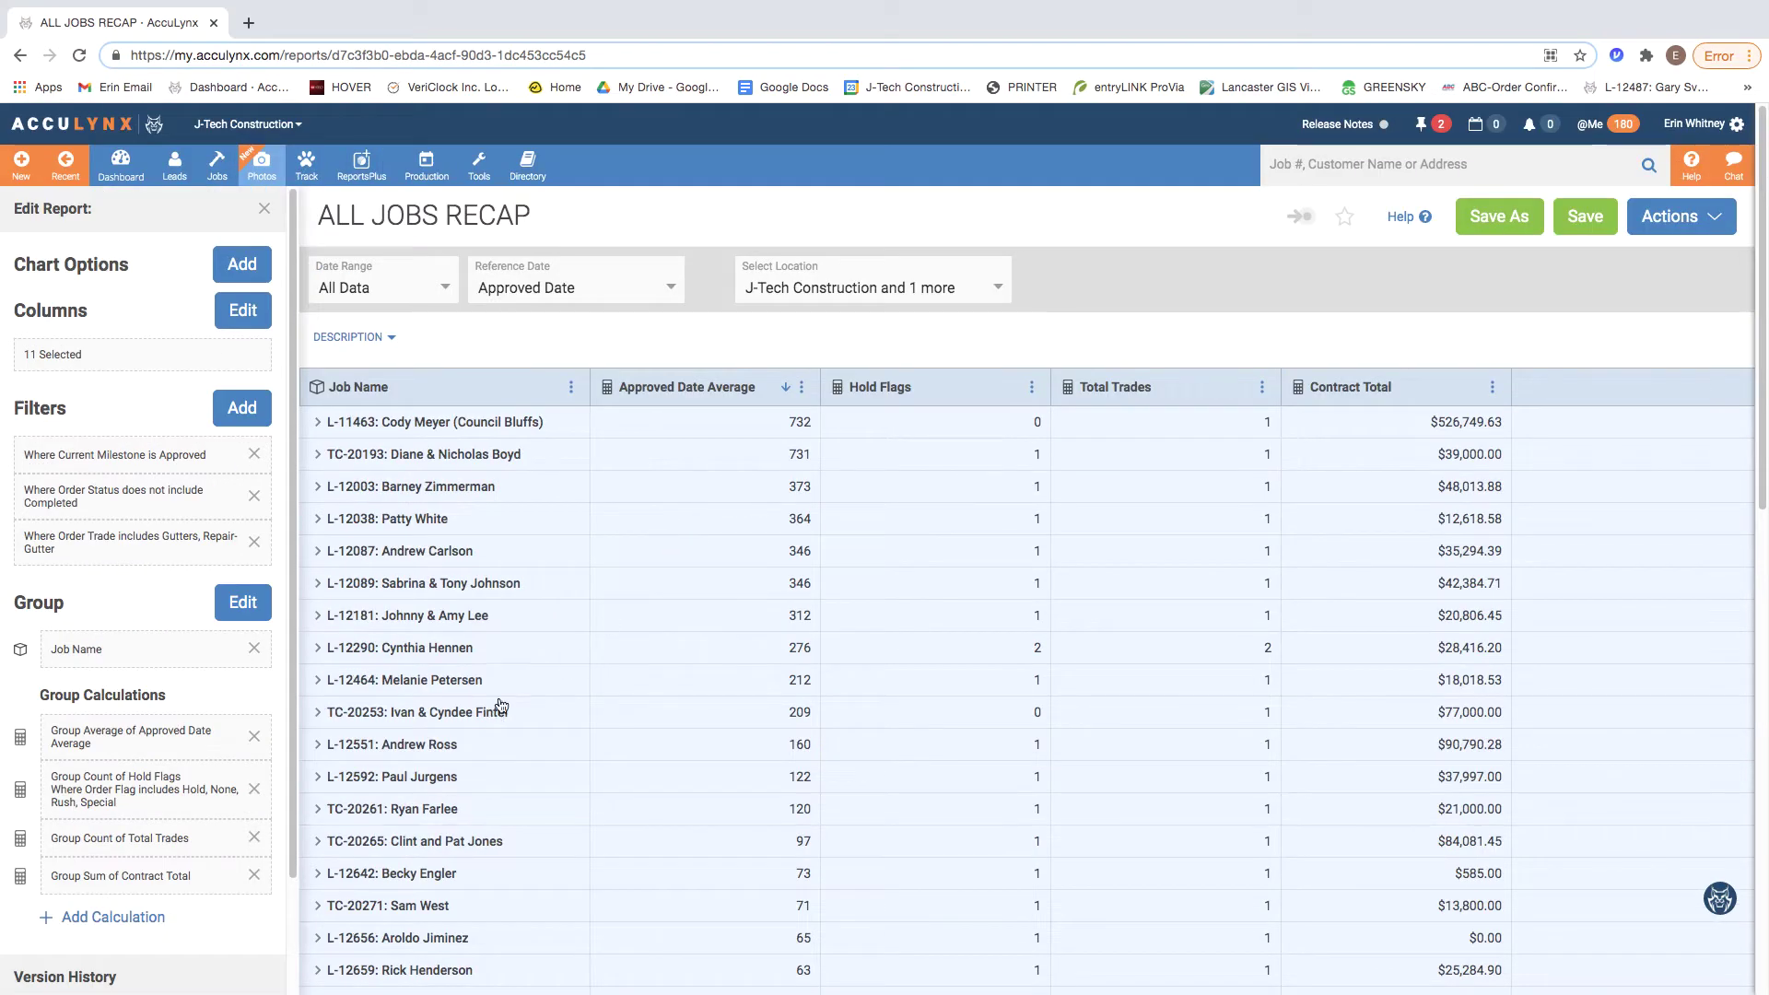
scroll(786, 725, down, 5)
scroll(786, 725, down, 5)
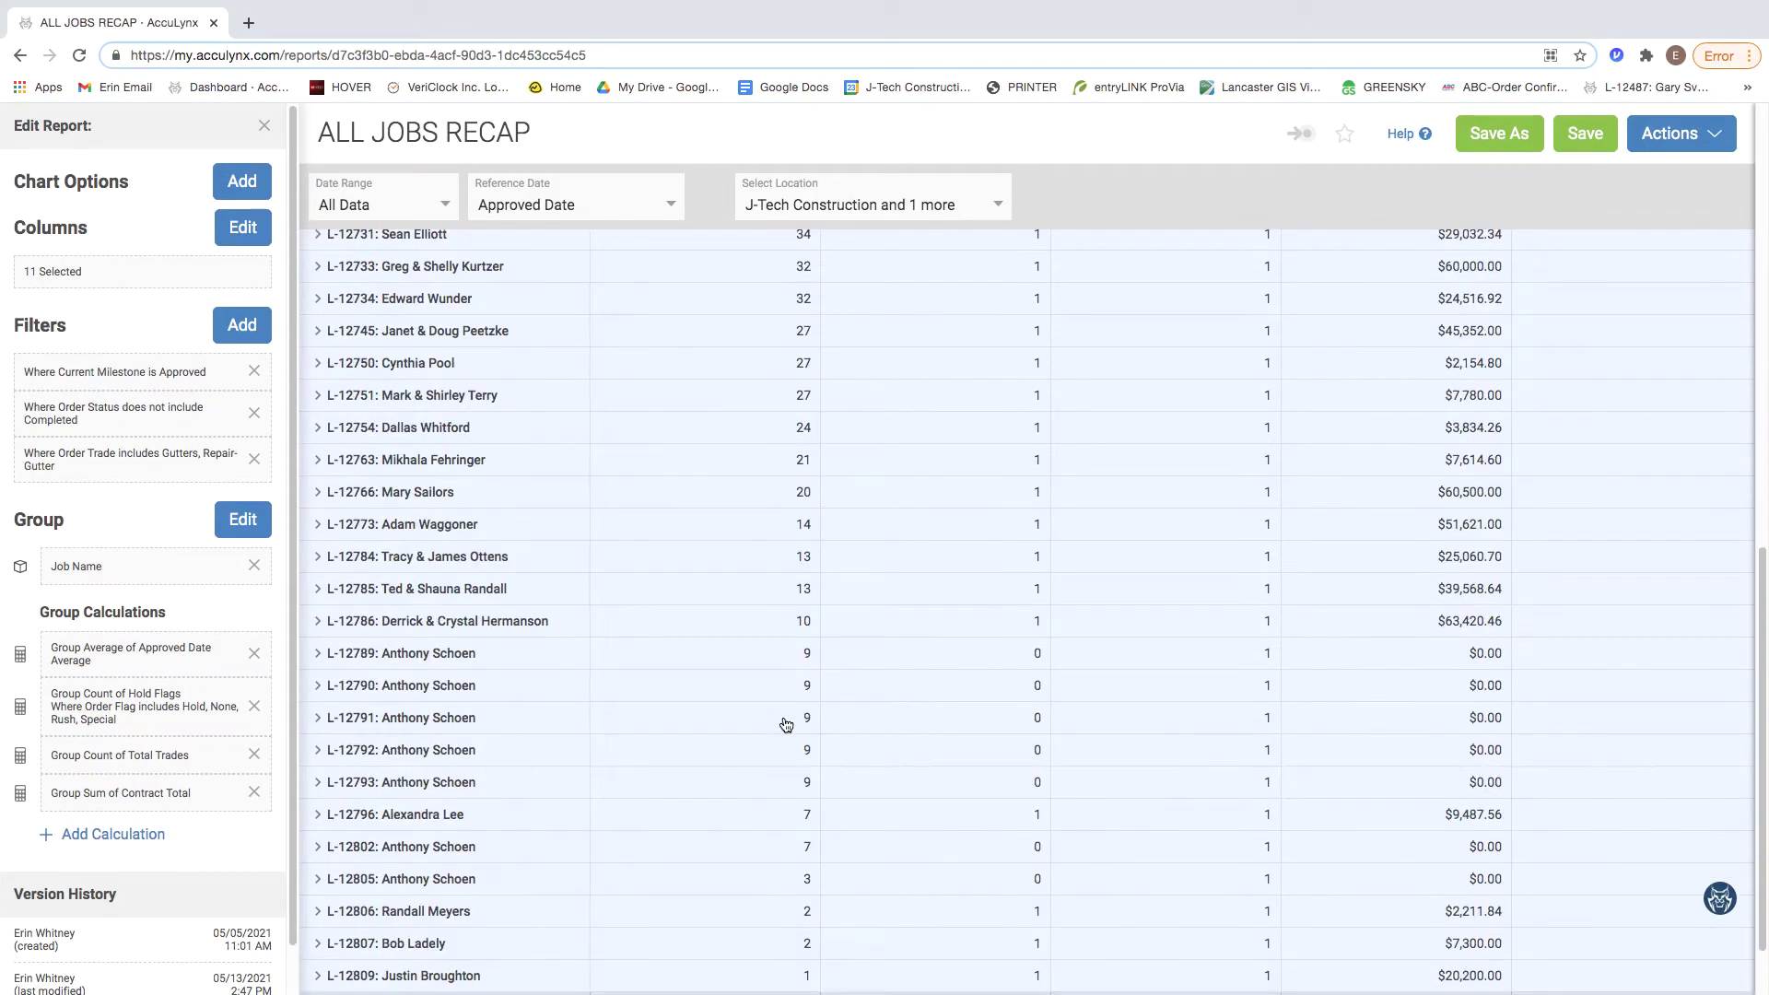
Add a report filter where Order Flag does not include Hold
scroll(786, 725, up, 10)
scroll(786, 725, up, 3)
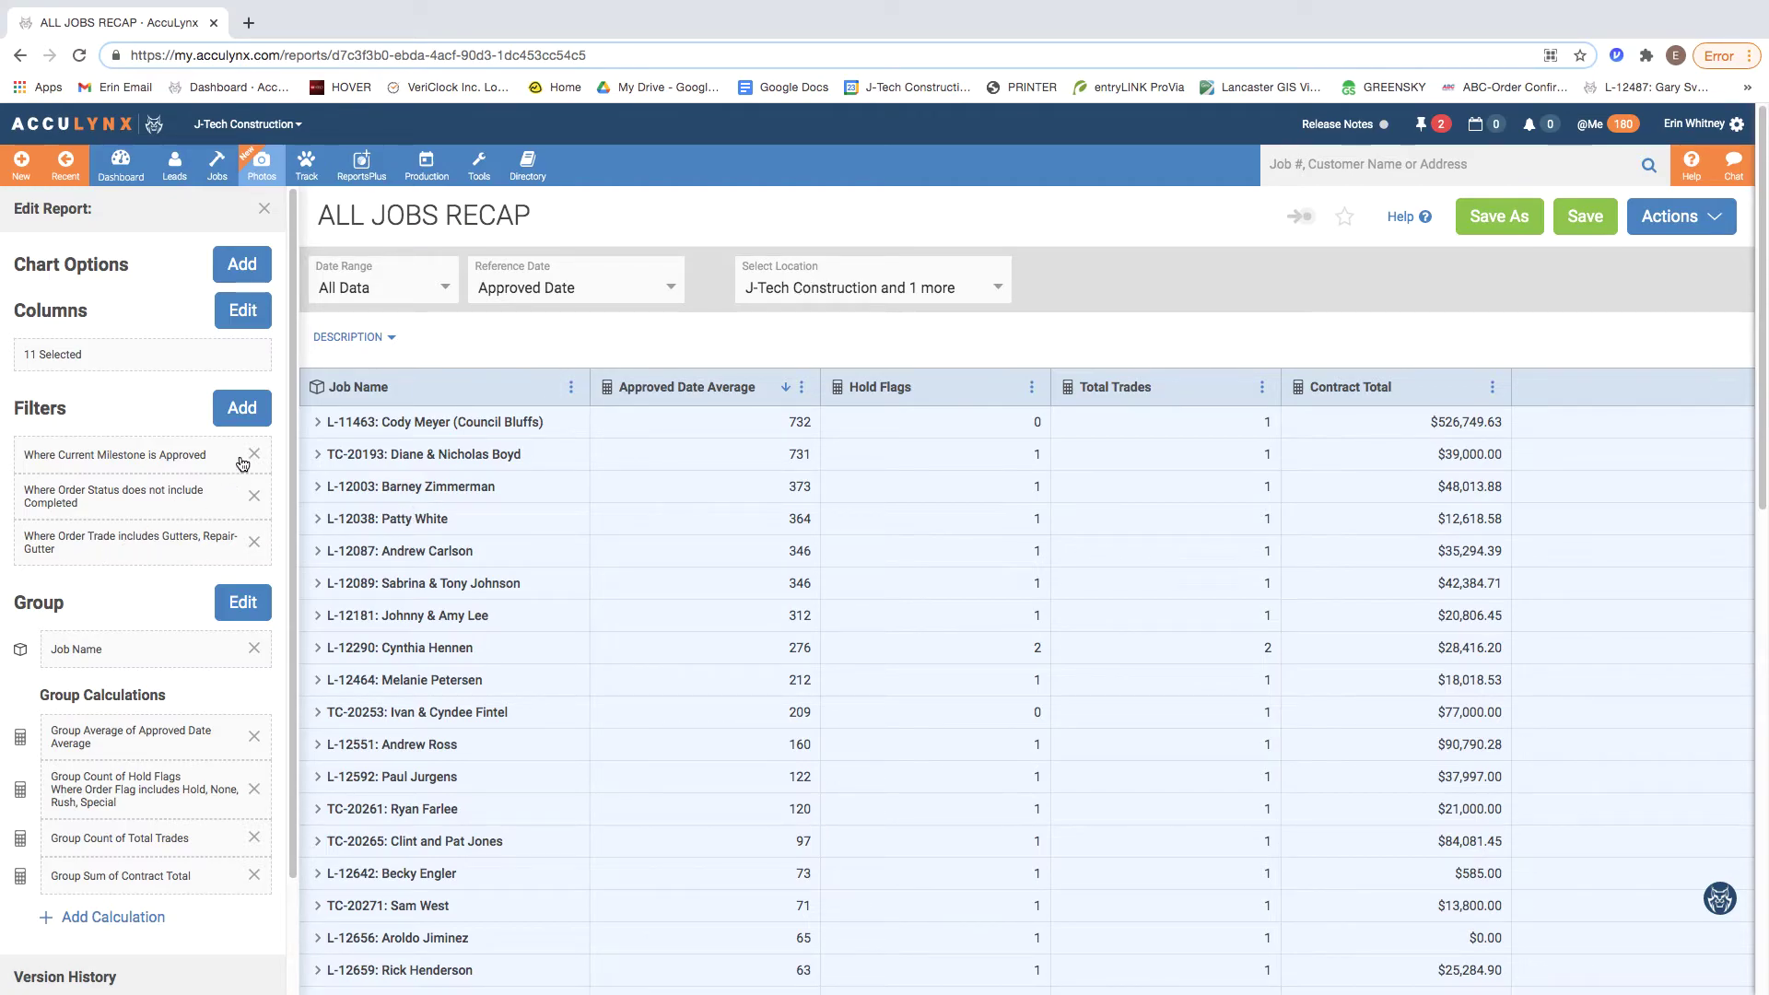
click(242, 408)
click(855, 358)
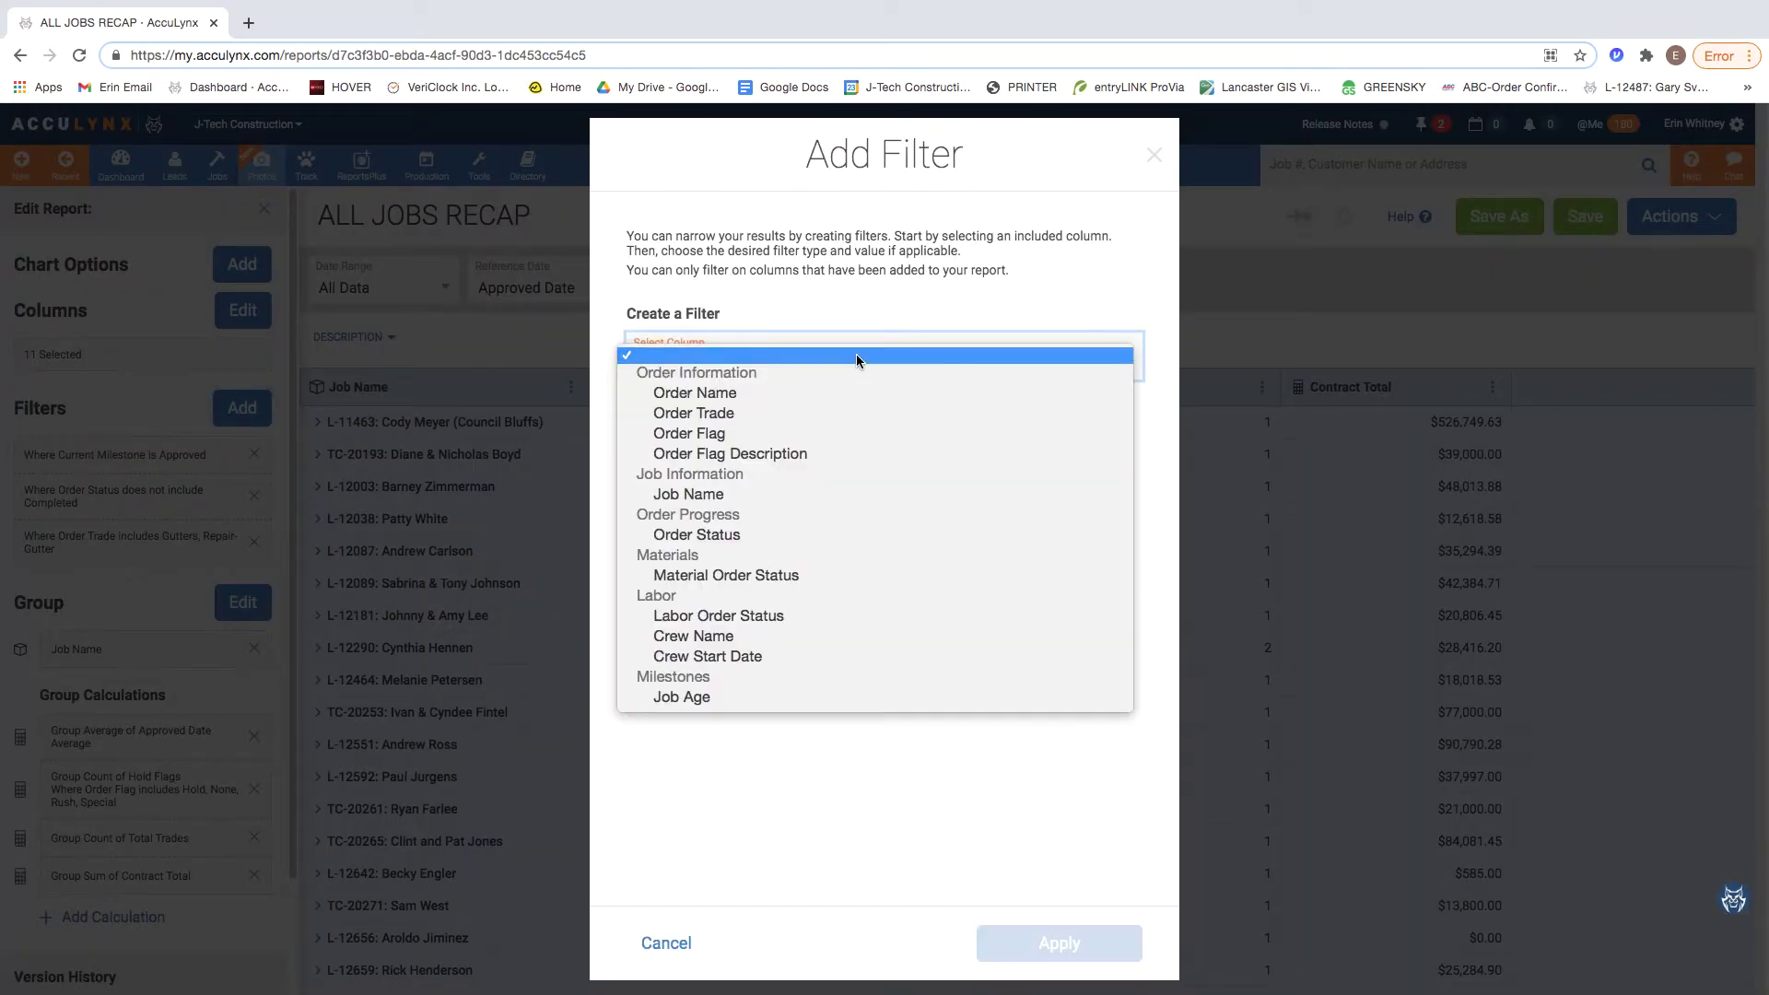
click(827, 438)
click(718, 474)
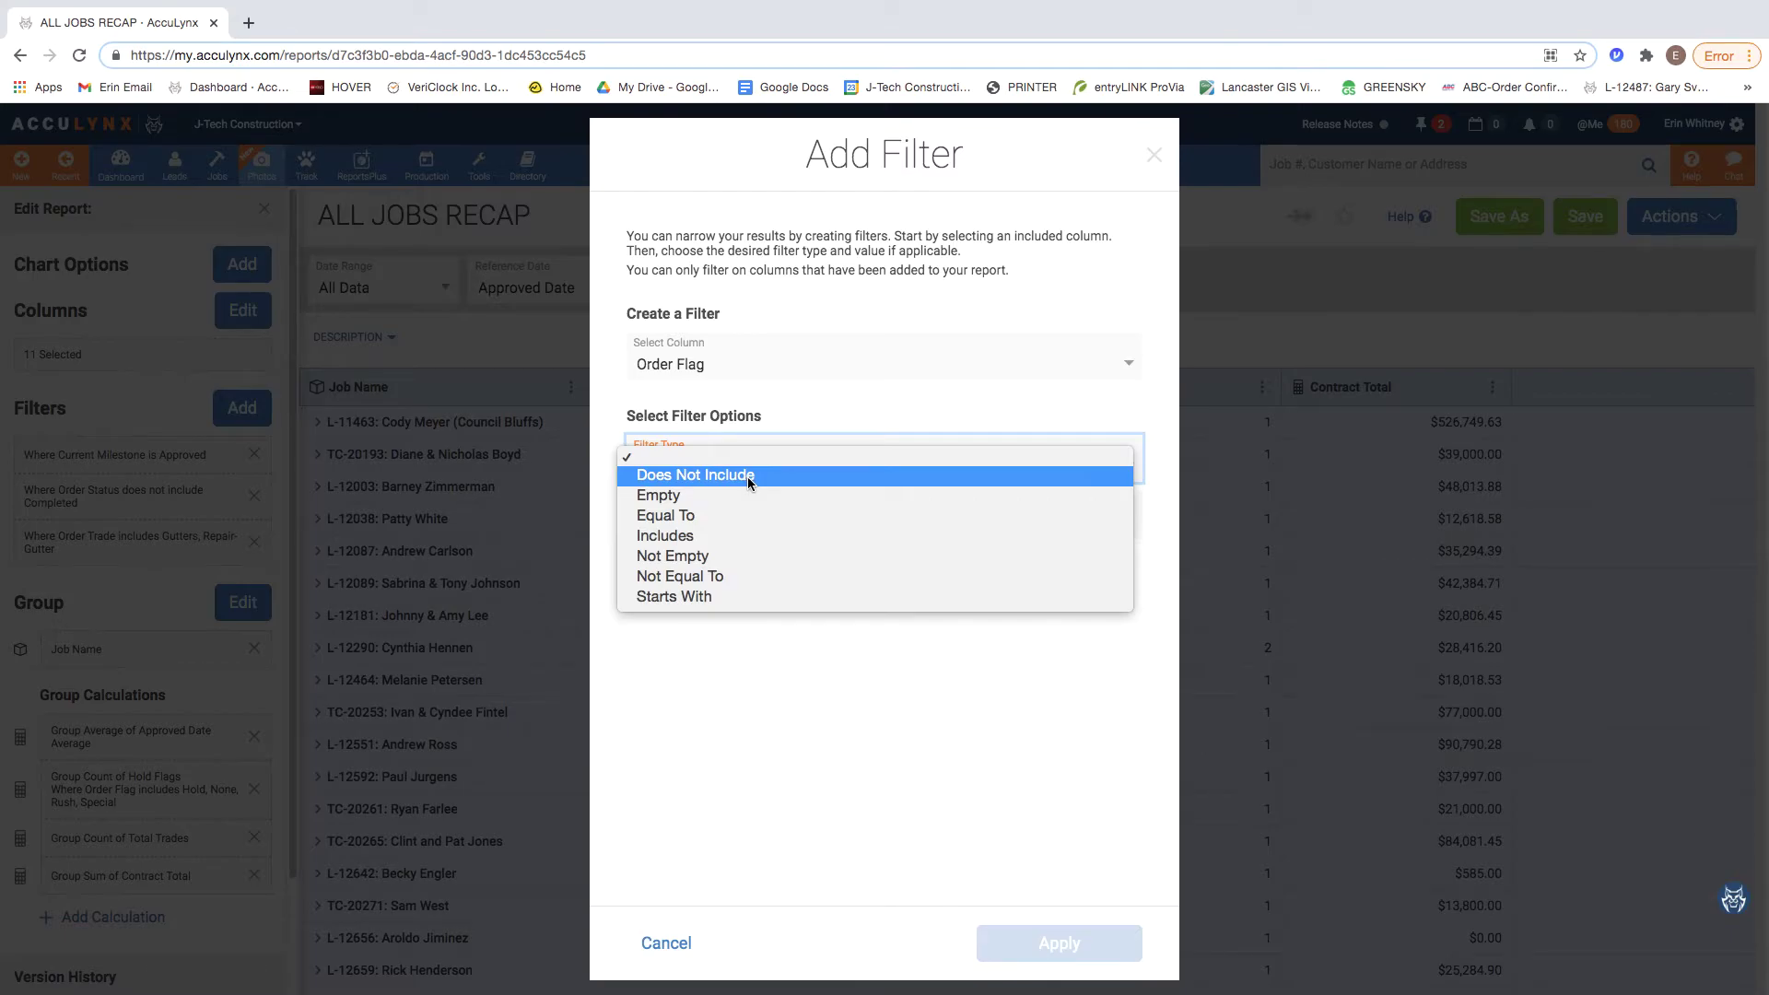
click(748, 477)
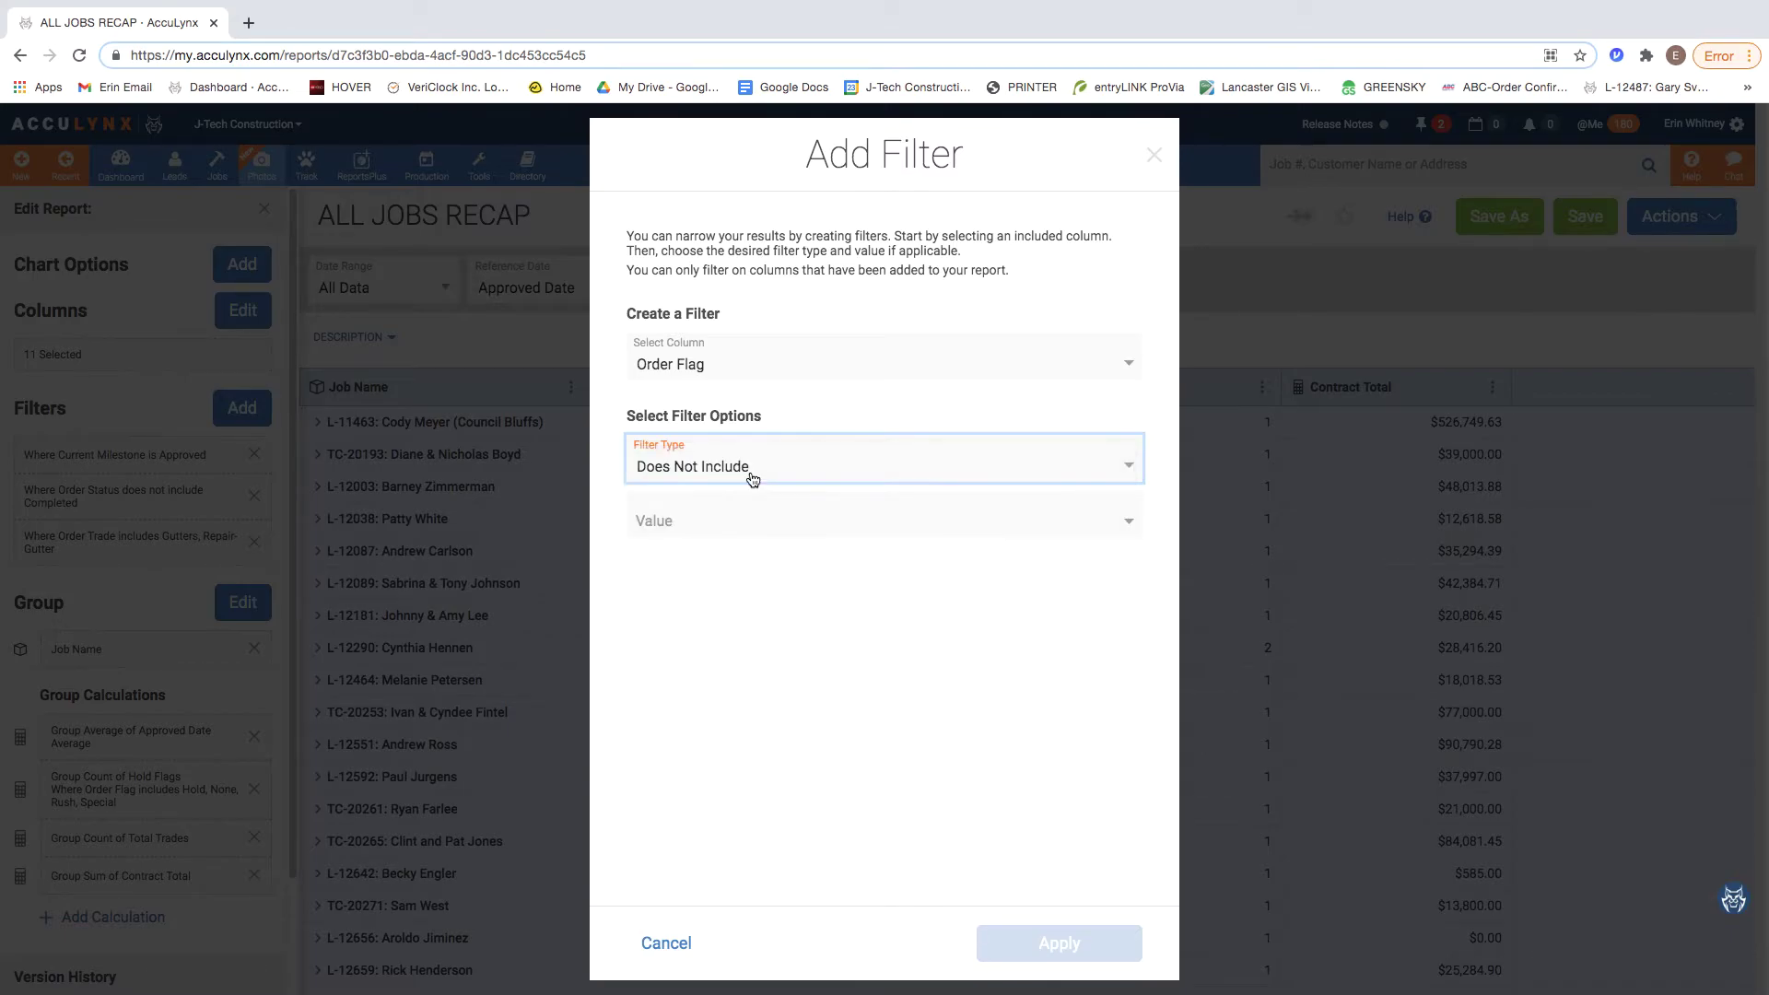
click(751, 524)
click(696, 558)
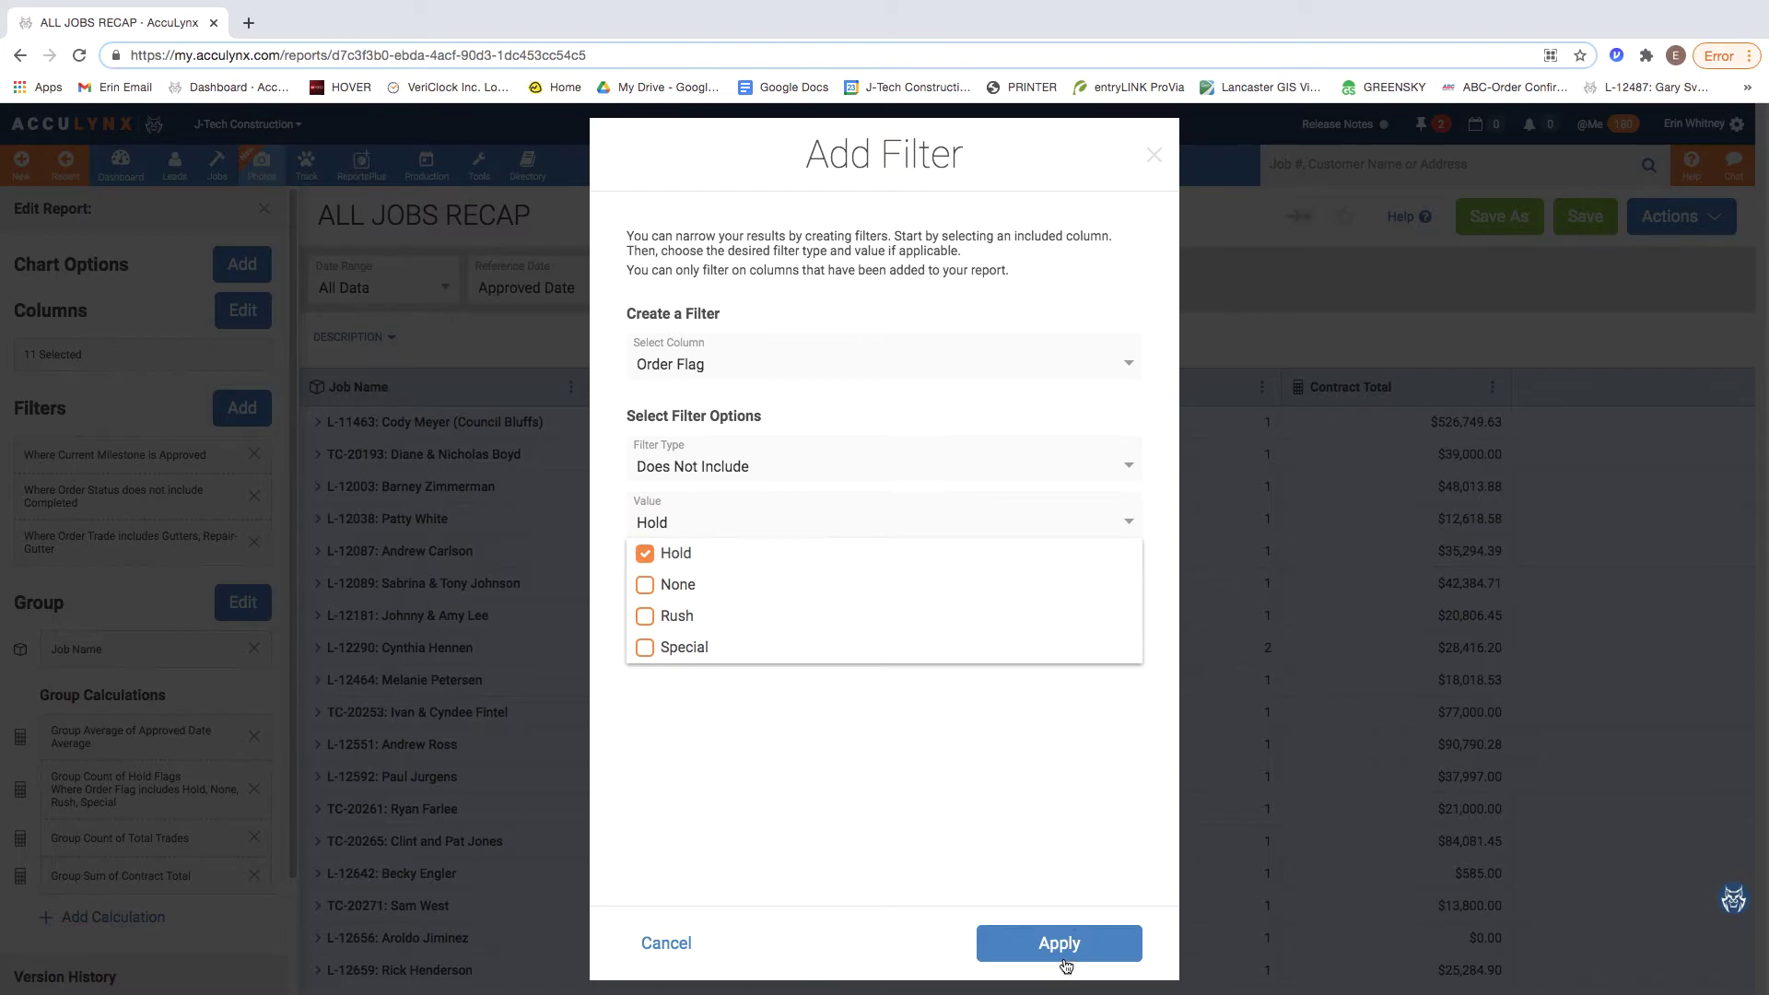
click(1060, 943)
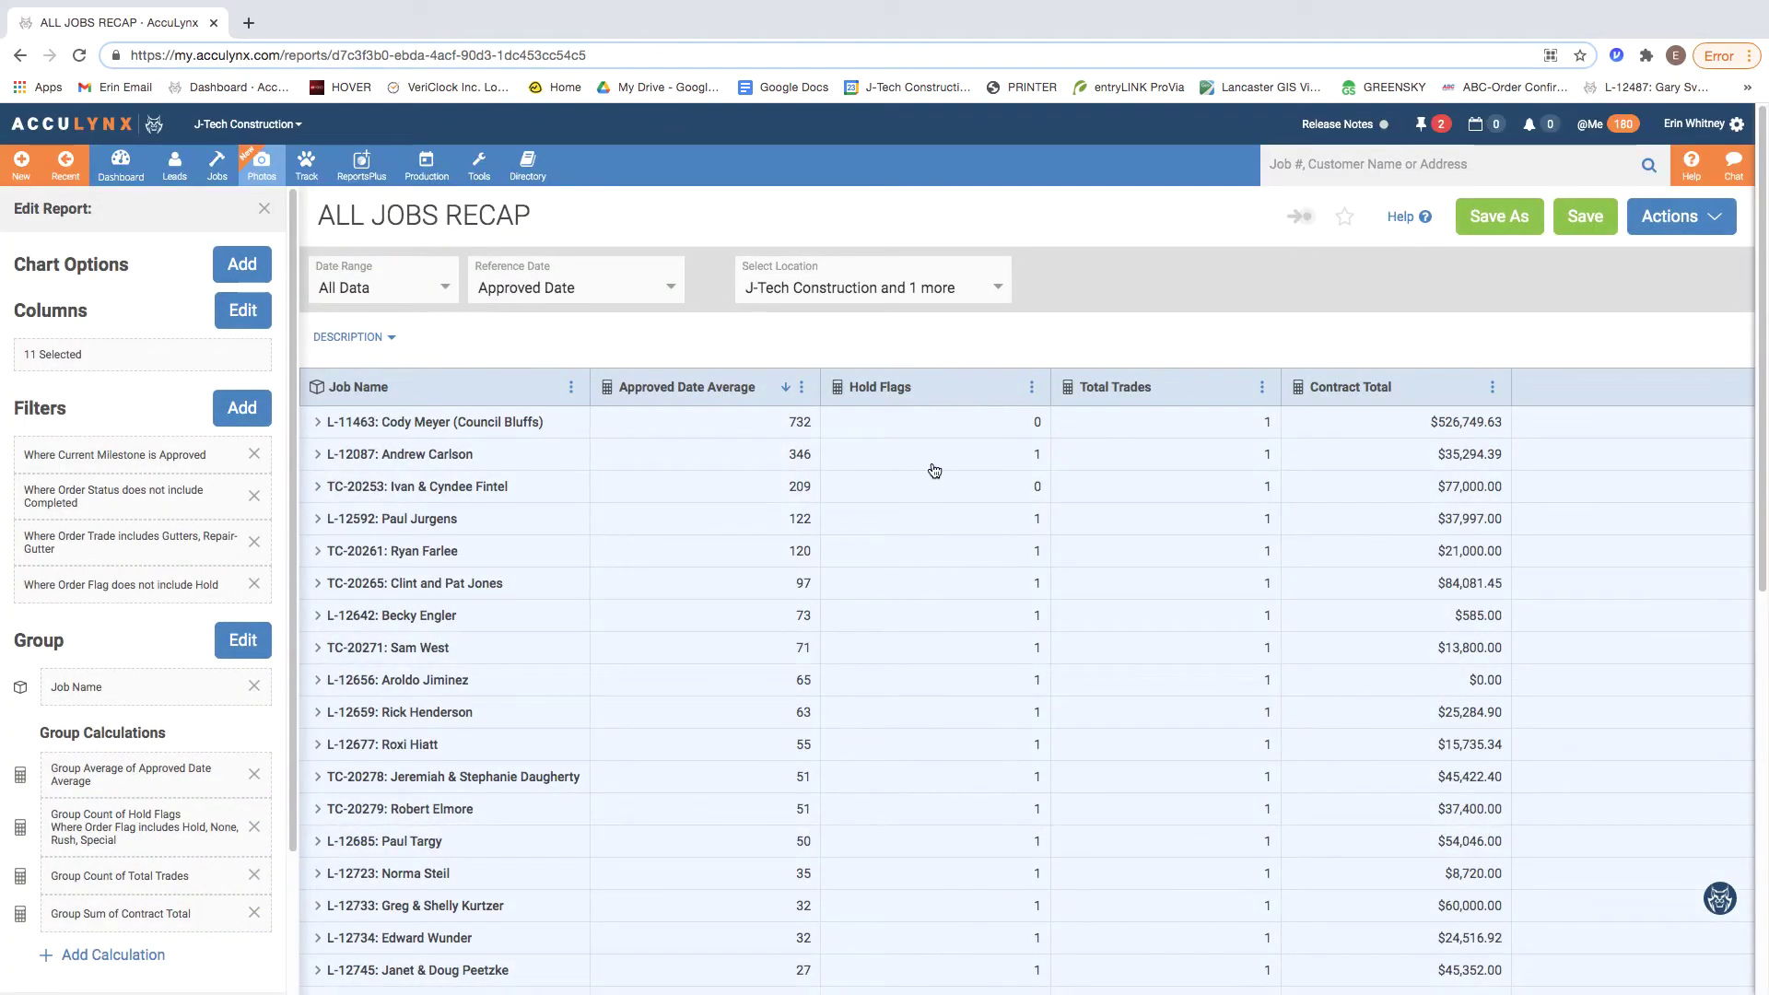
Look through the job list filtered by order flag, and remove the Order Flag filter
scroll(846, 754, down, 10)
scroll(841, 659, down, 5)
scroll(860, 659, up, 10)
click(255, 584)
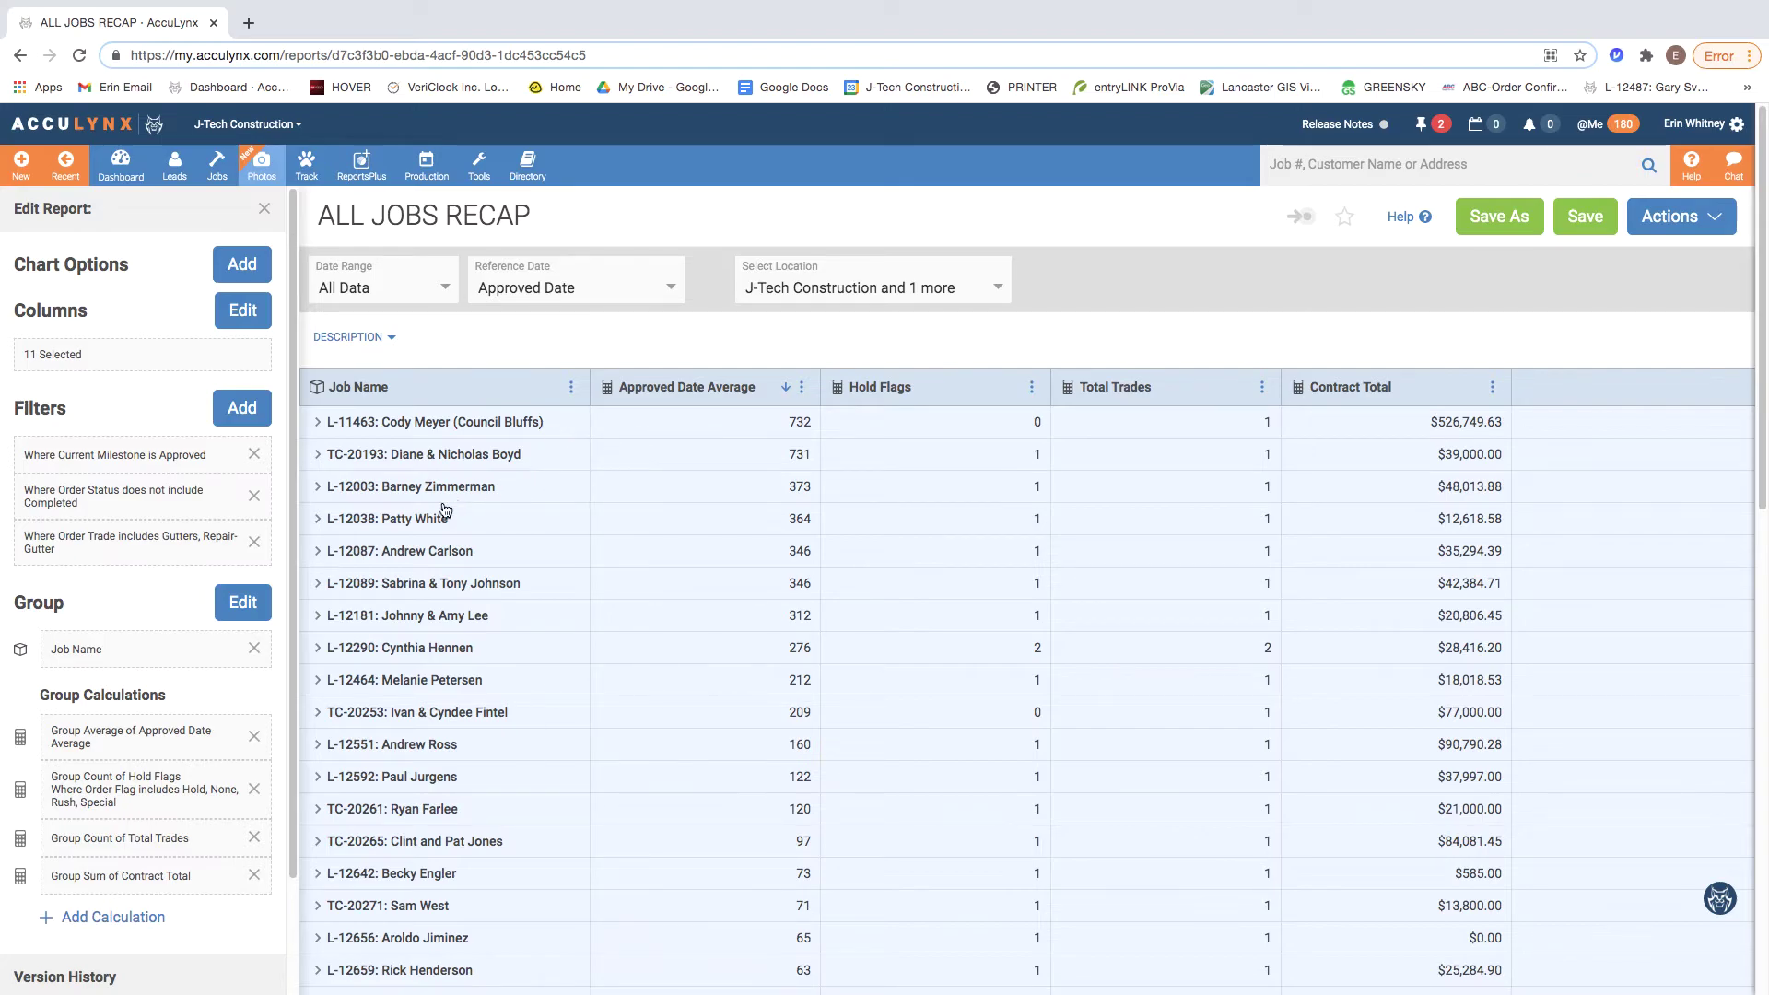
Edit the Order Trade filter so it includes James Hardie Siding along with Gutters and Repair-Gutter
click(131, 551)
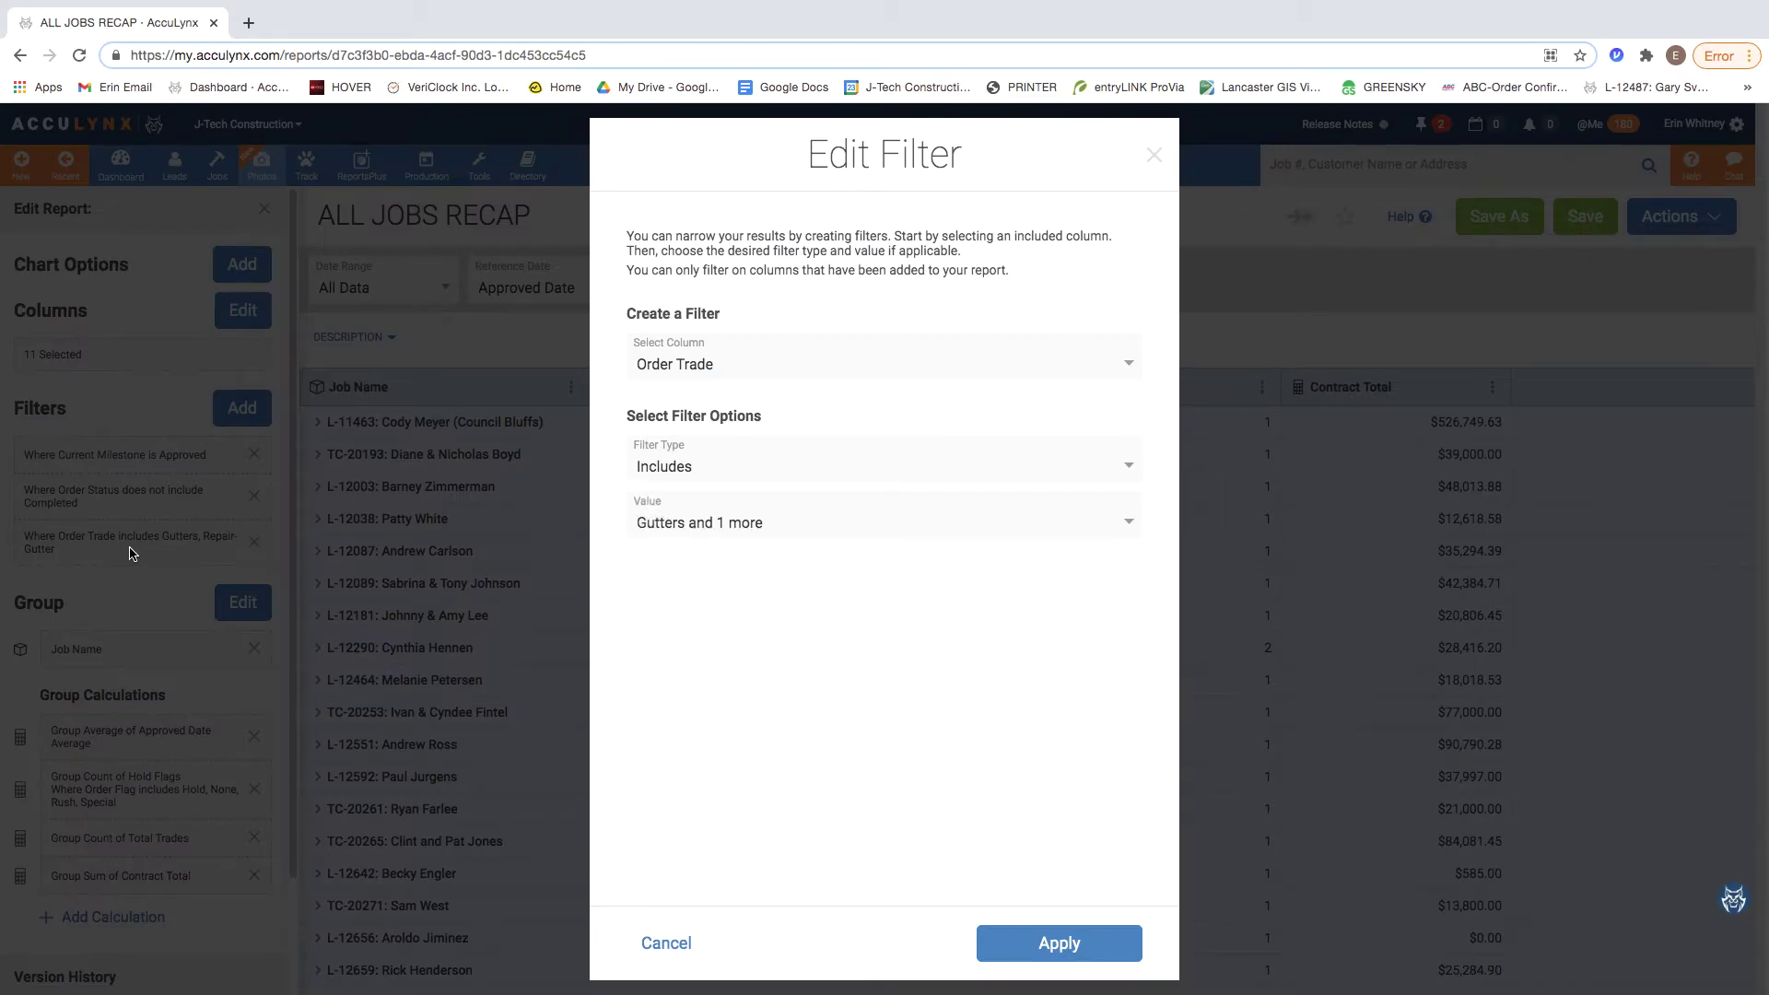
click(740, 524)
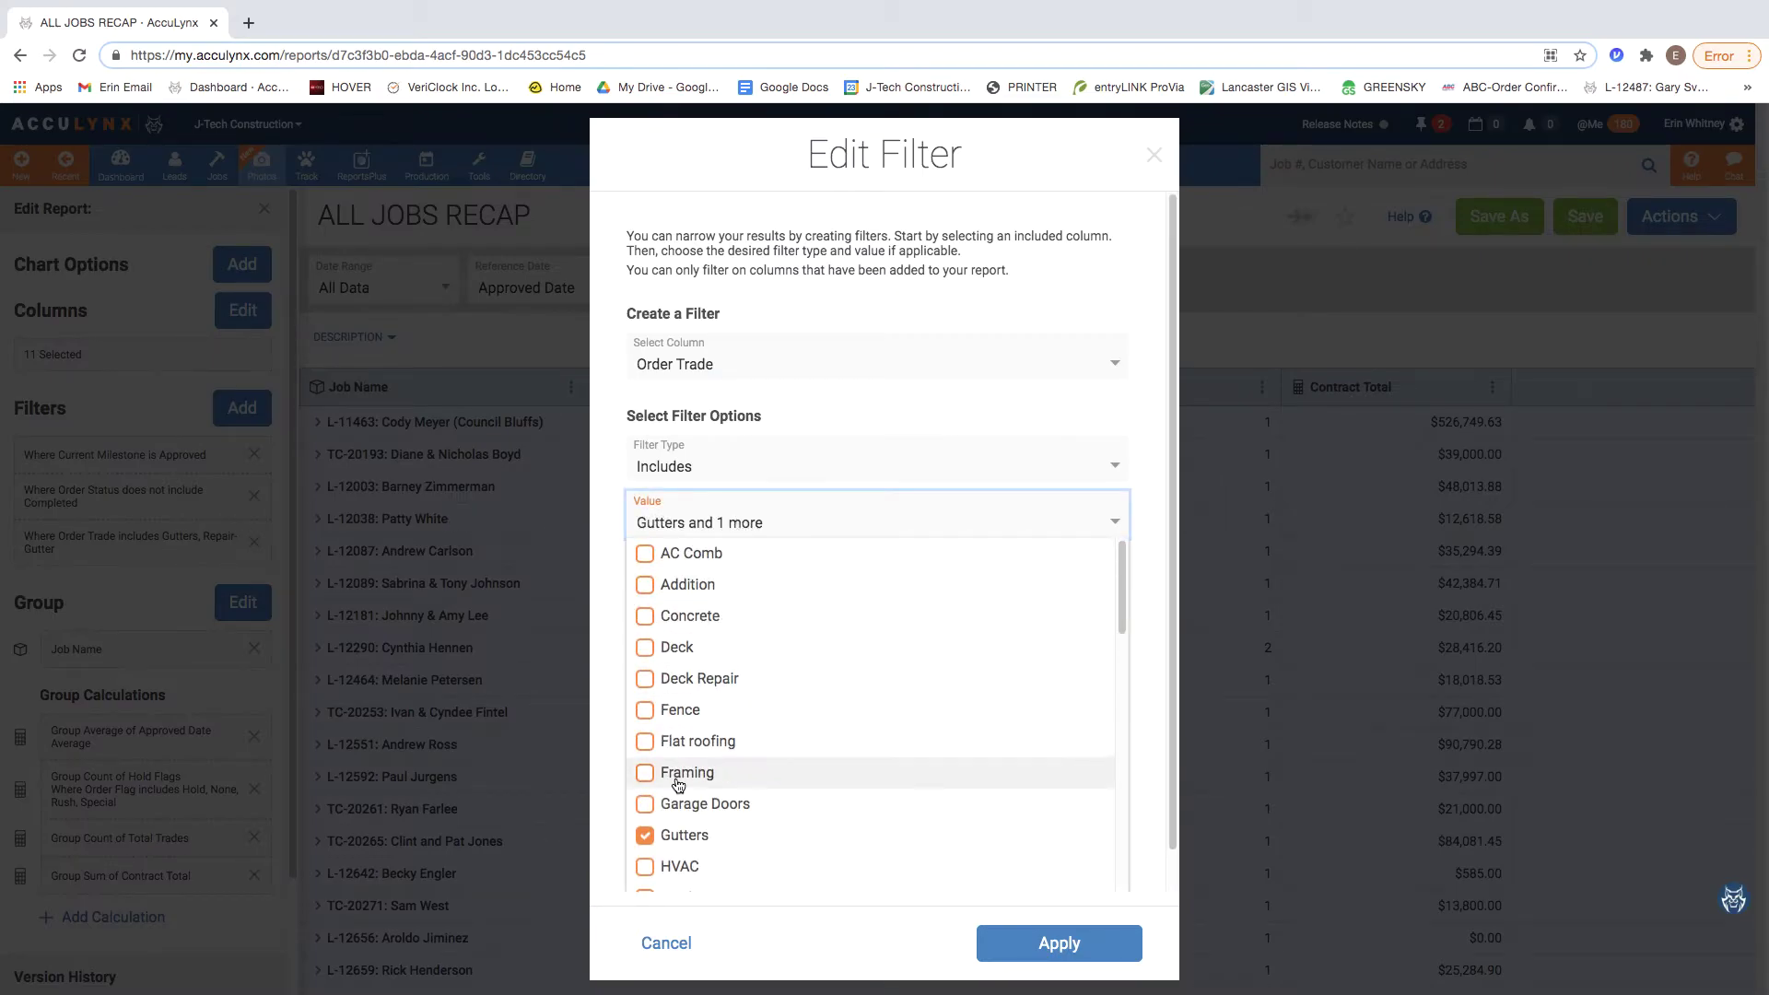
scroll(774, 801, down, 2)
scroll(777, 783, down, 1)
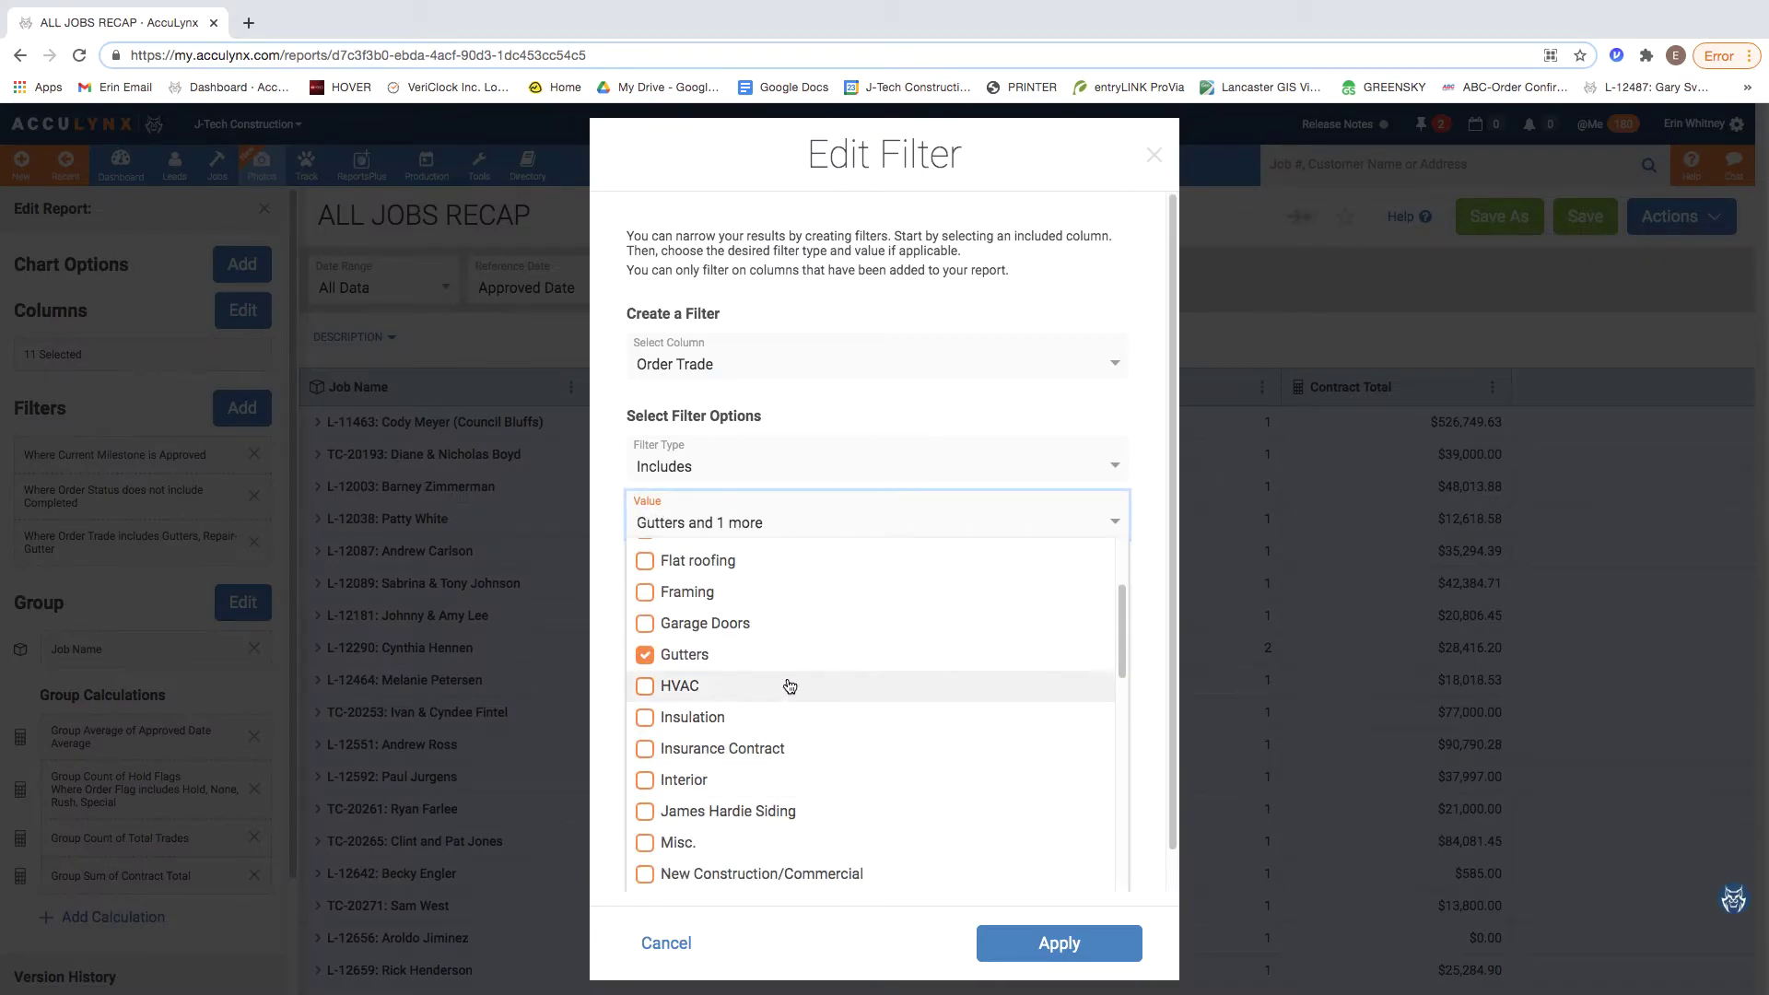
click(790, 673)
click(790, 669)
scroll(794, 866, down, 2)
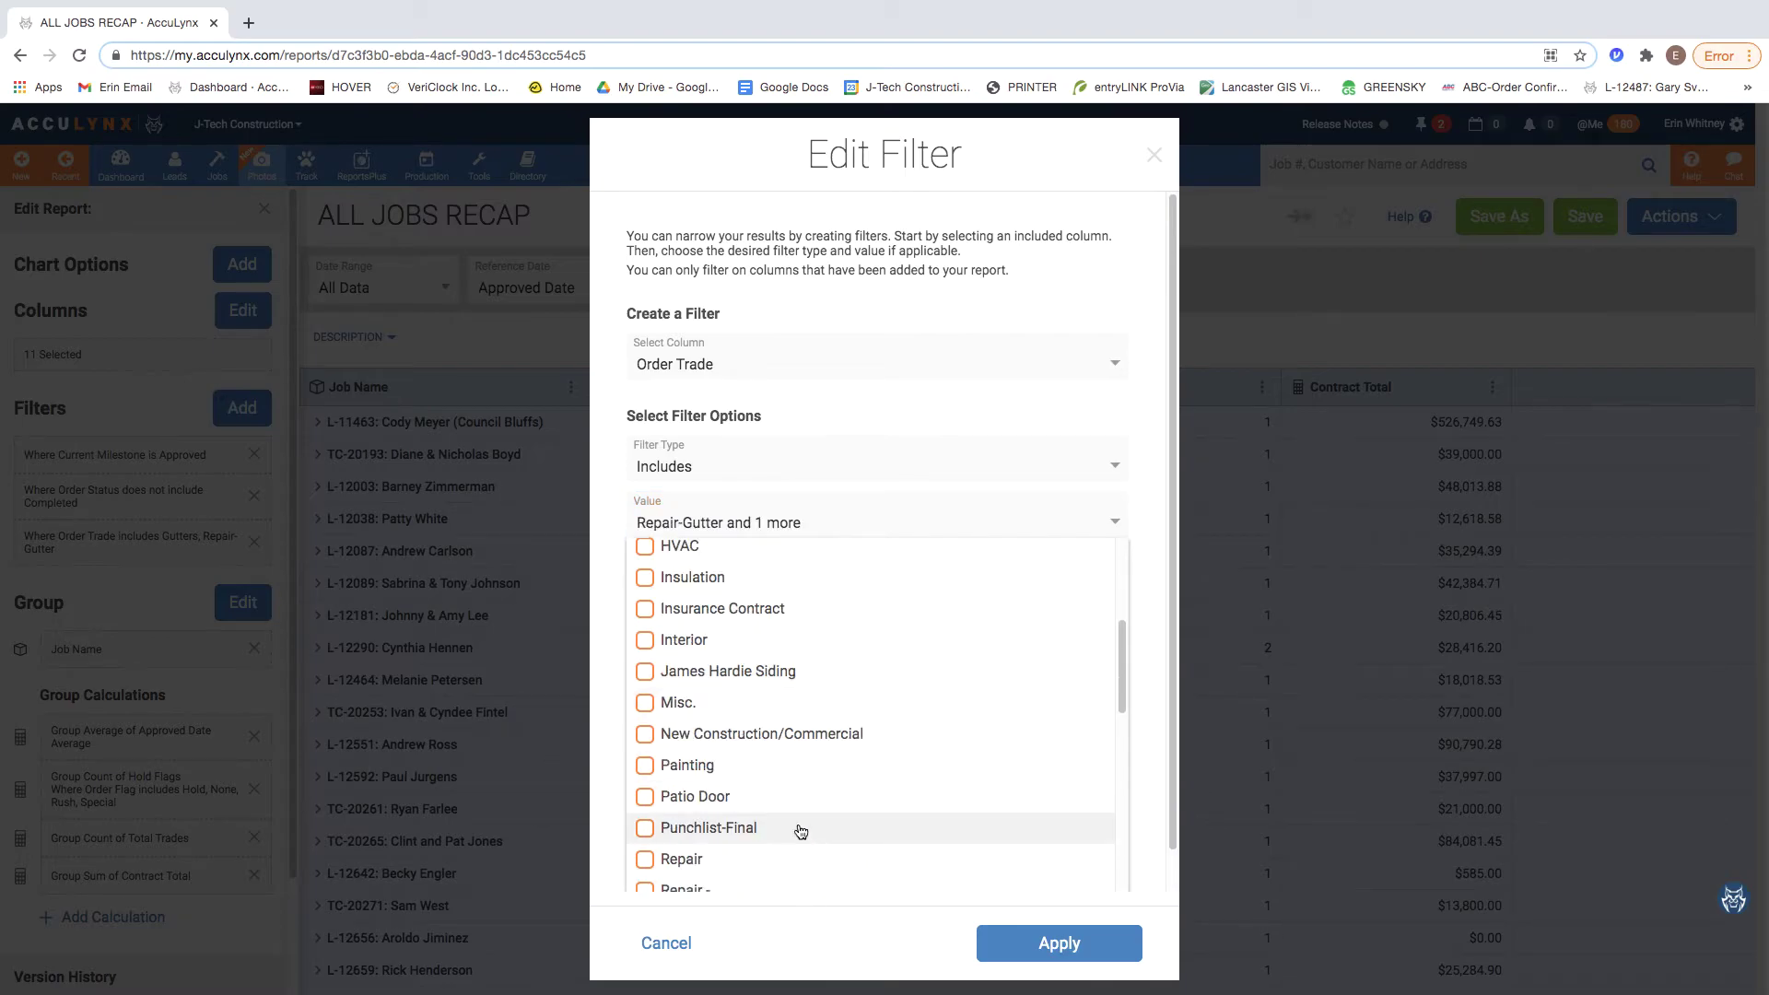
click(782, 669)
scroll(813, 817, down, 2)
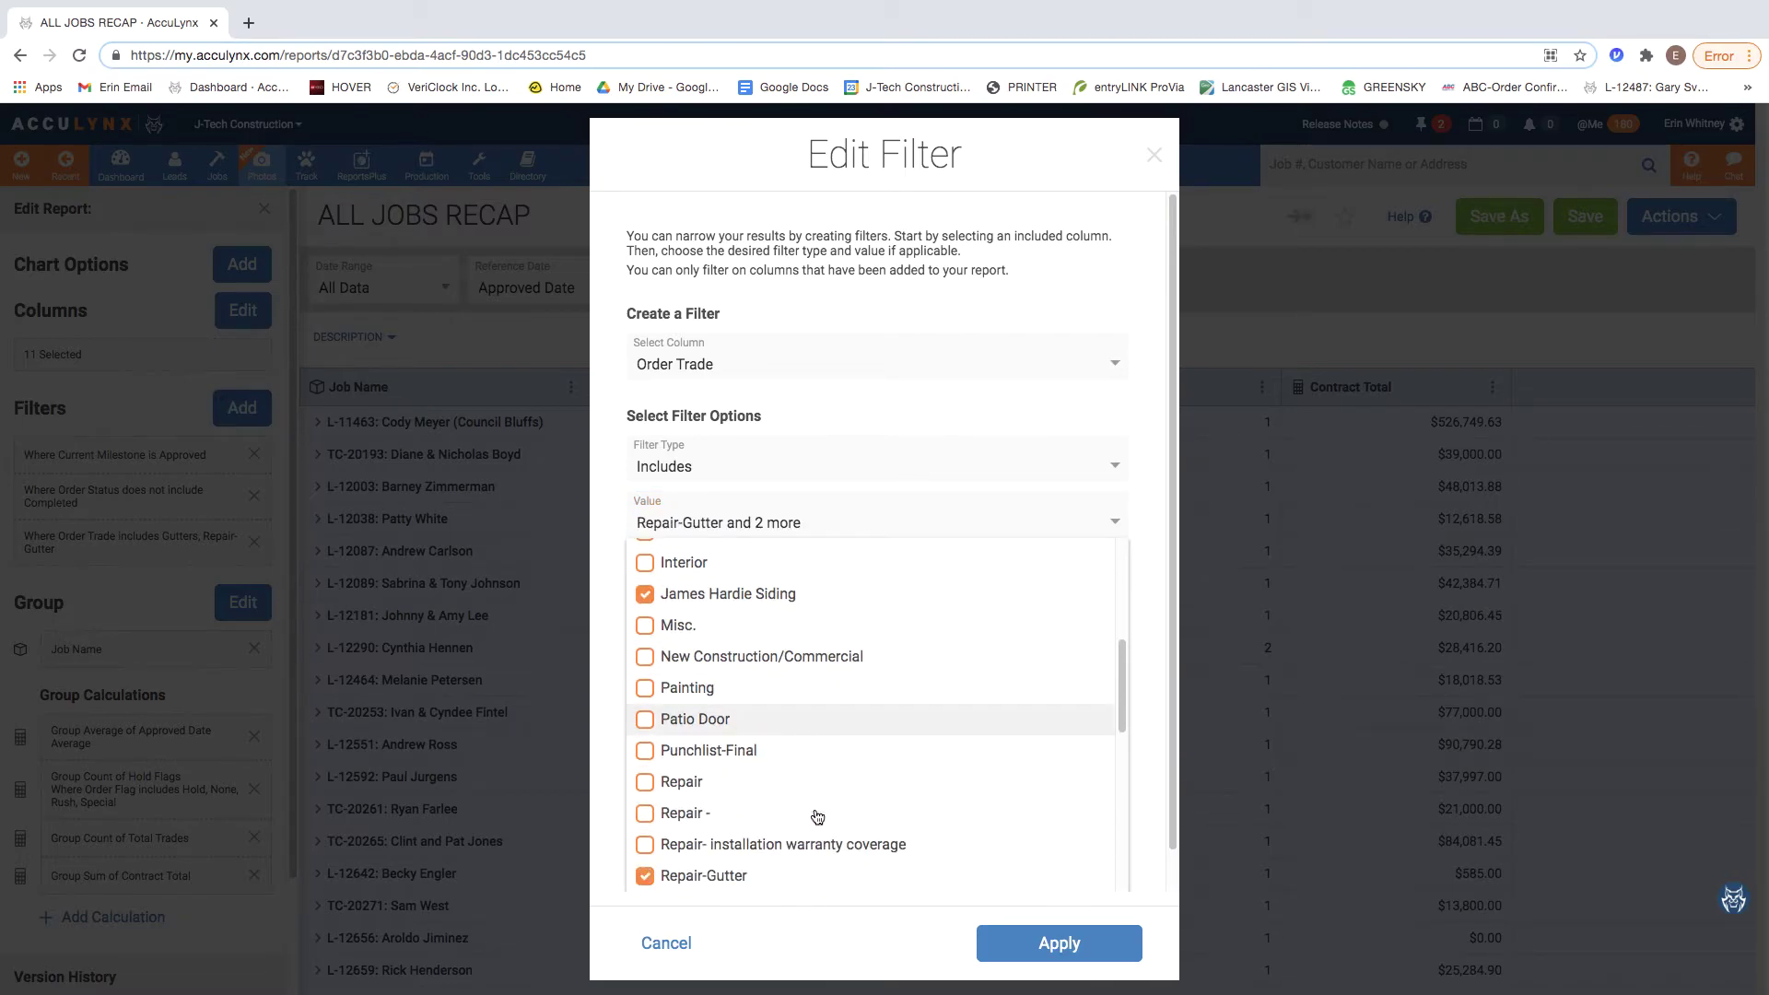
click(1076, 960)
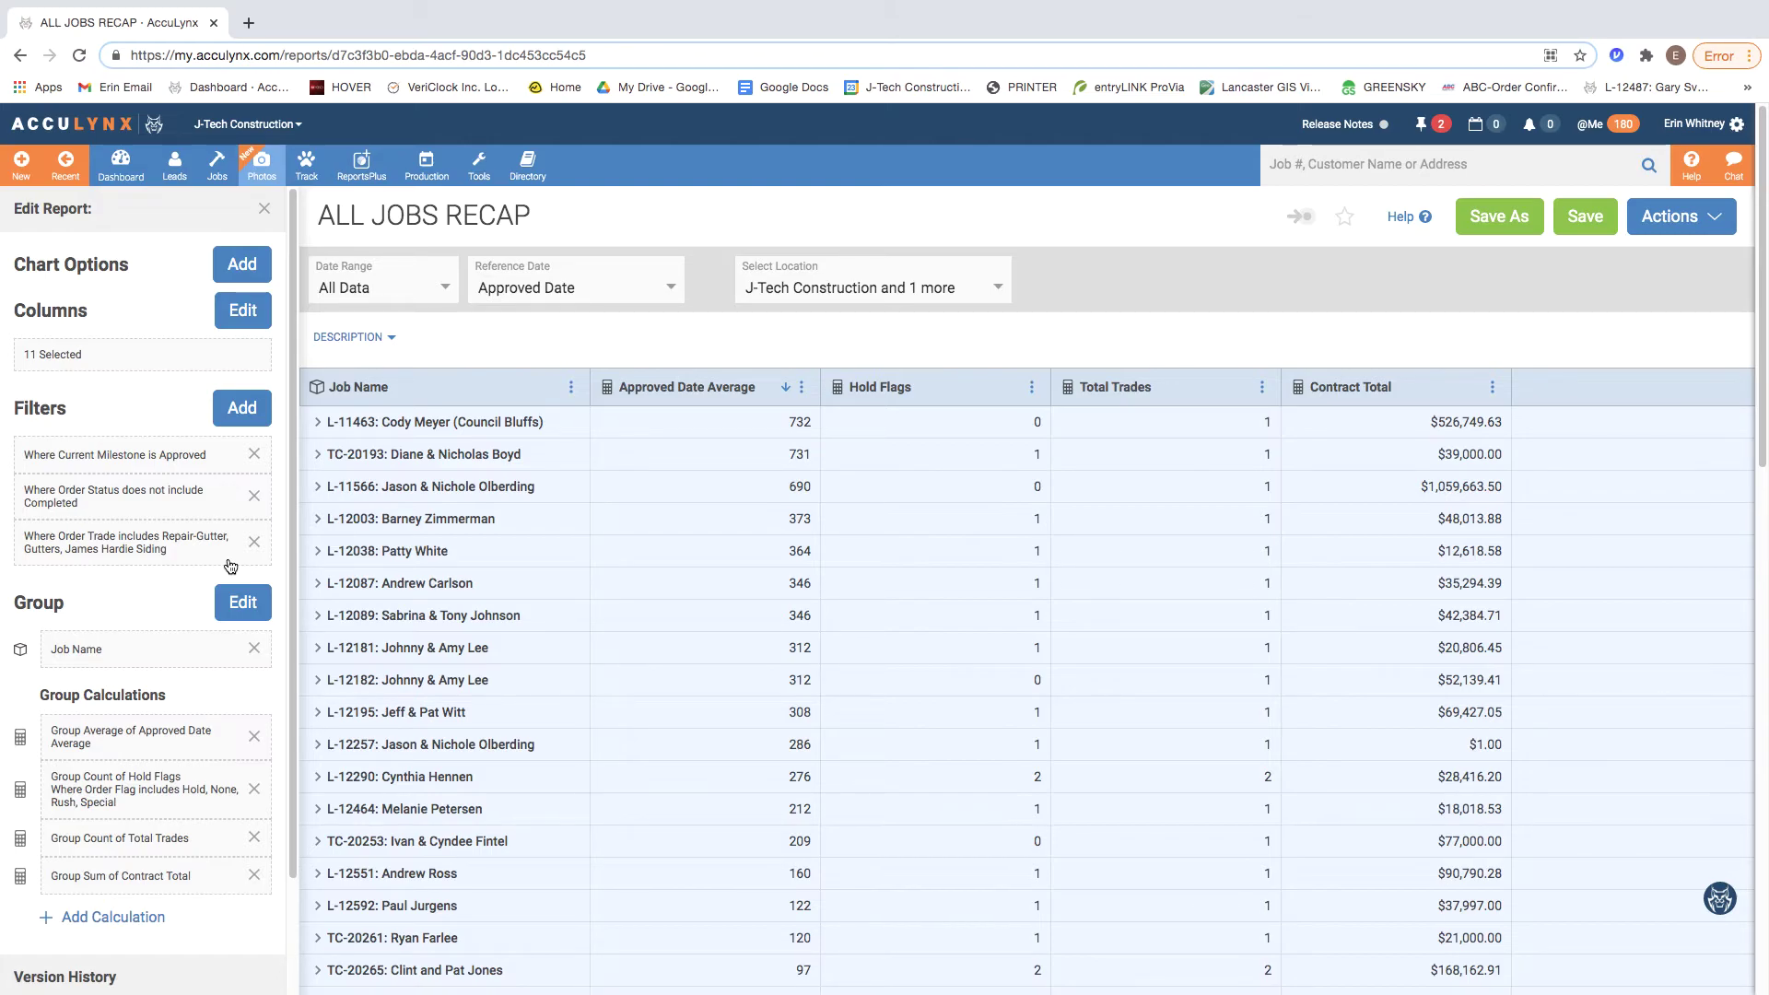
Remove the Order Trade filter and look at the individual orders inside the fifth job group
scroll(228, 571, down, 2)
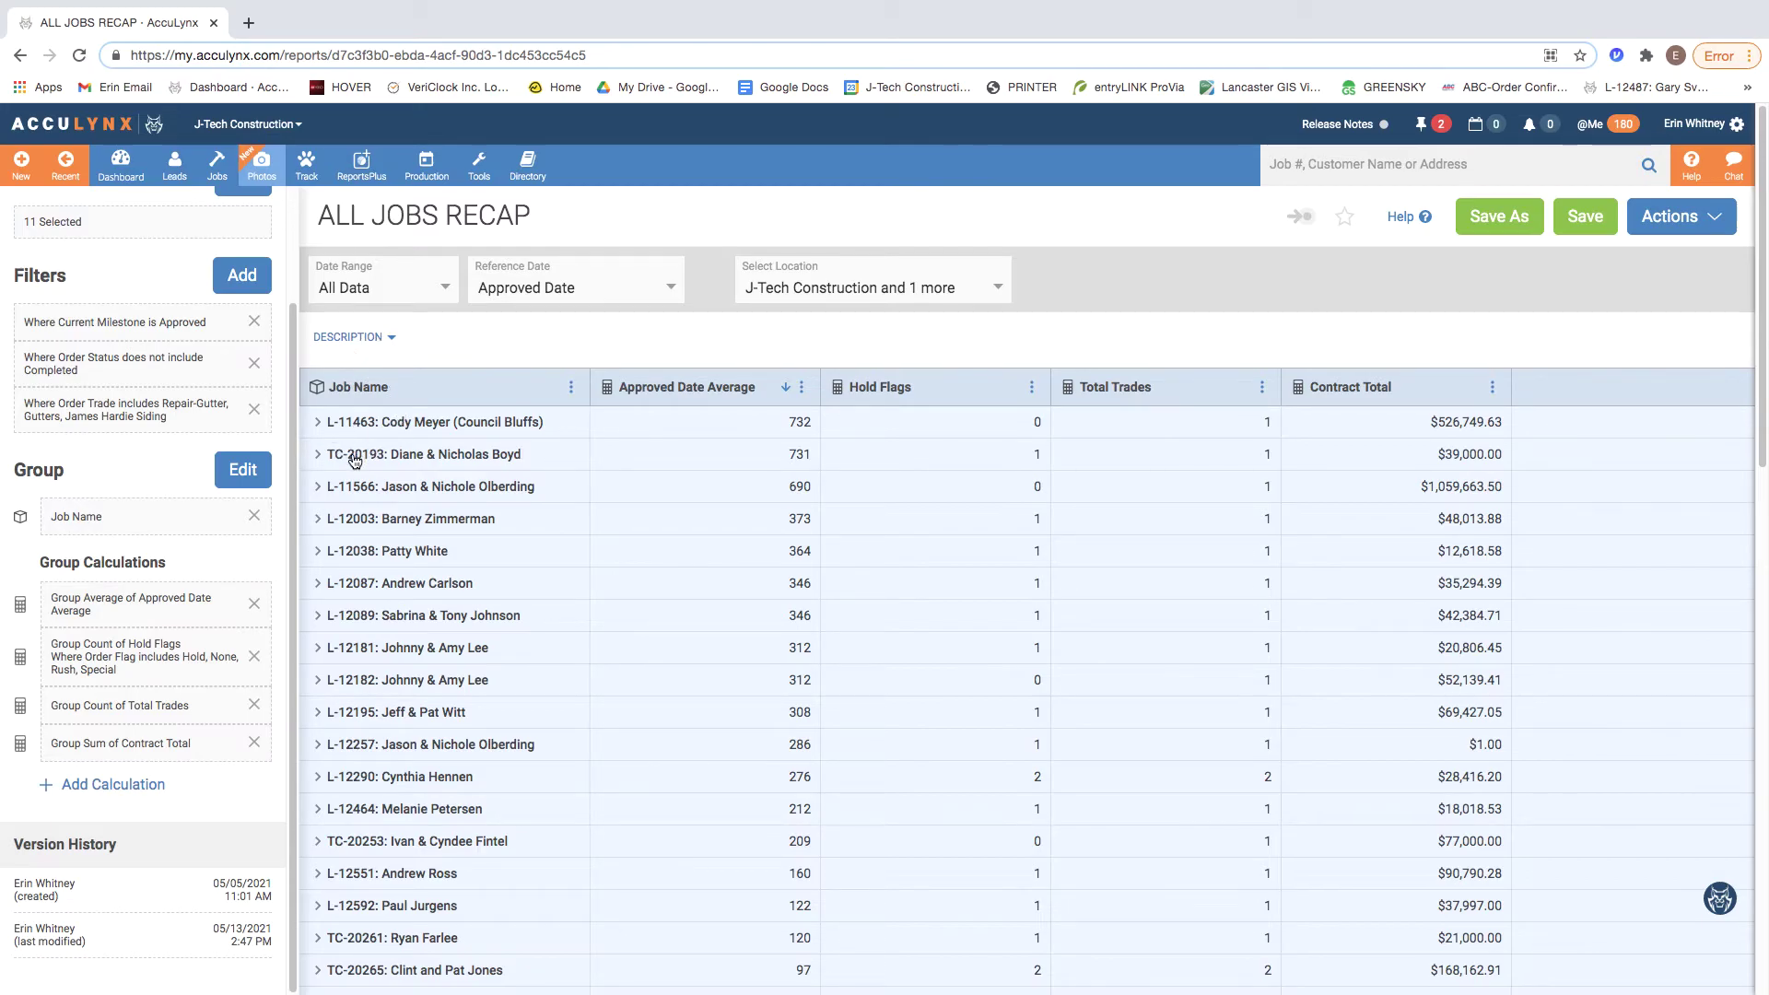
click(254, 409)
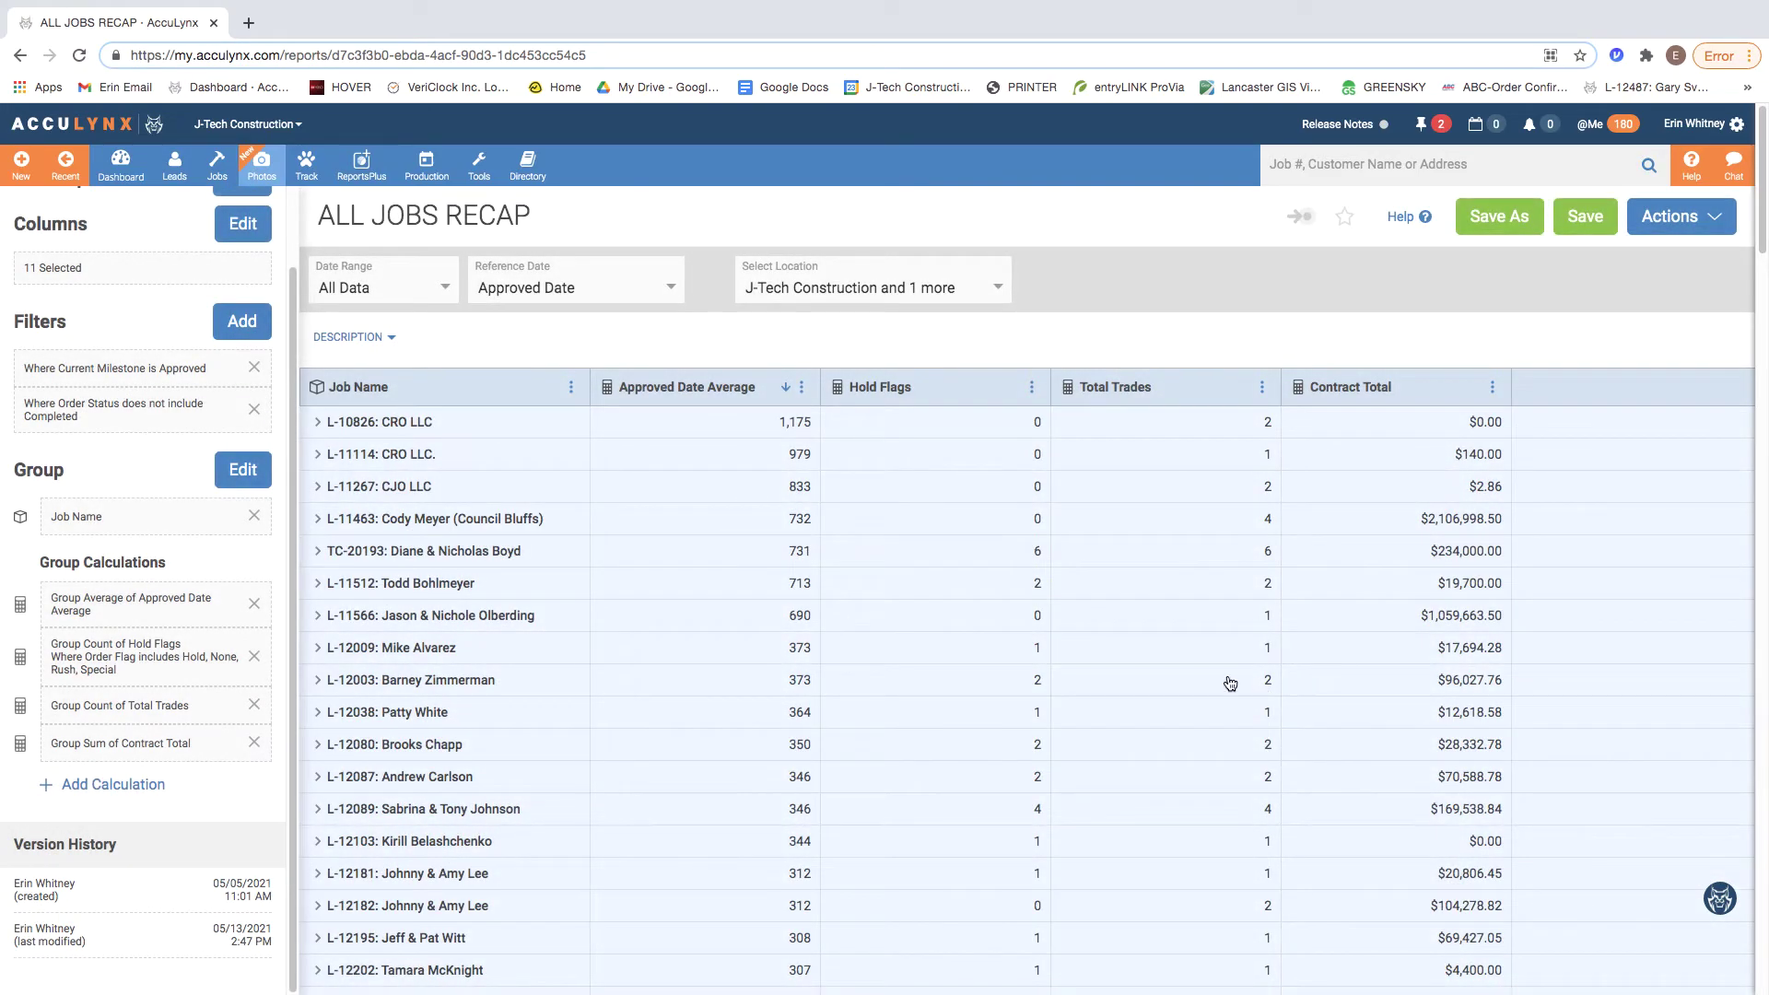
scroll(570, 725, down, 1)
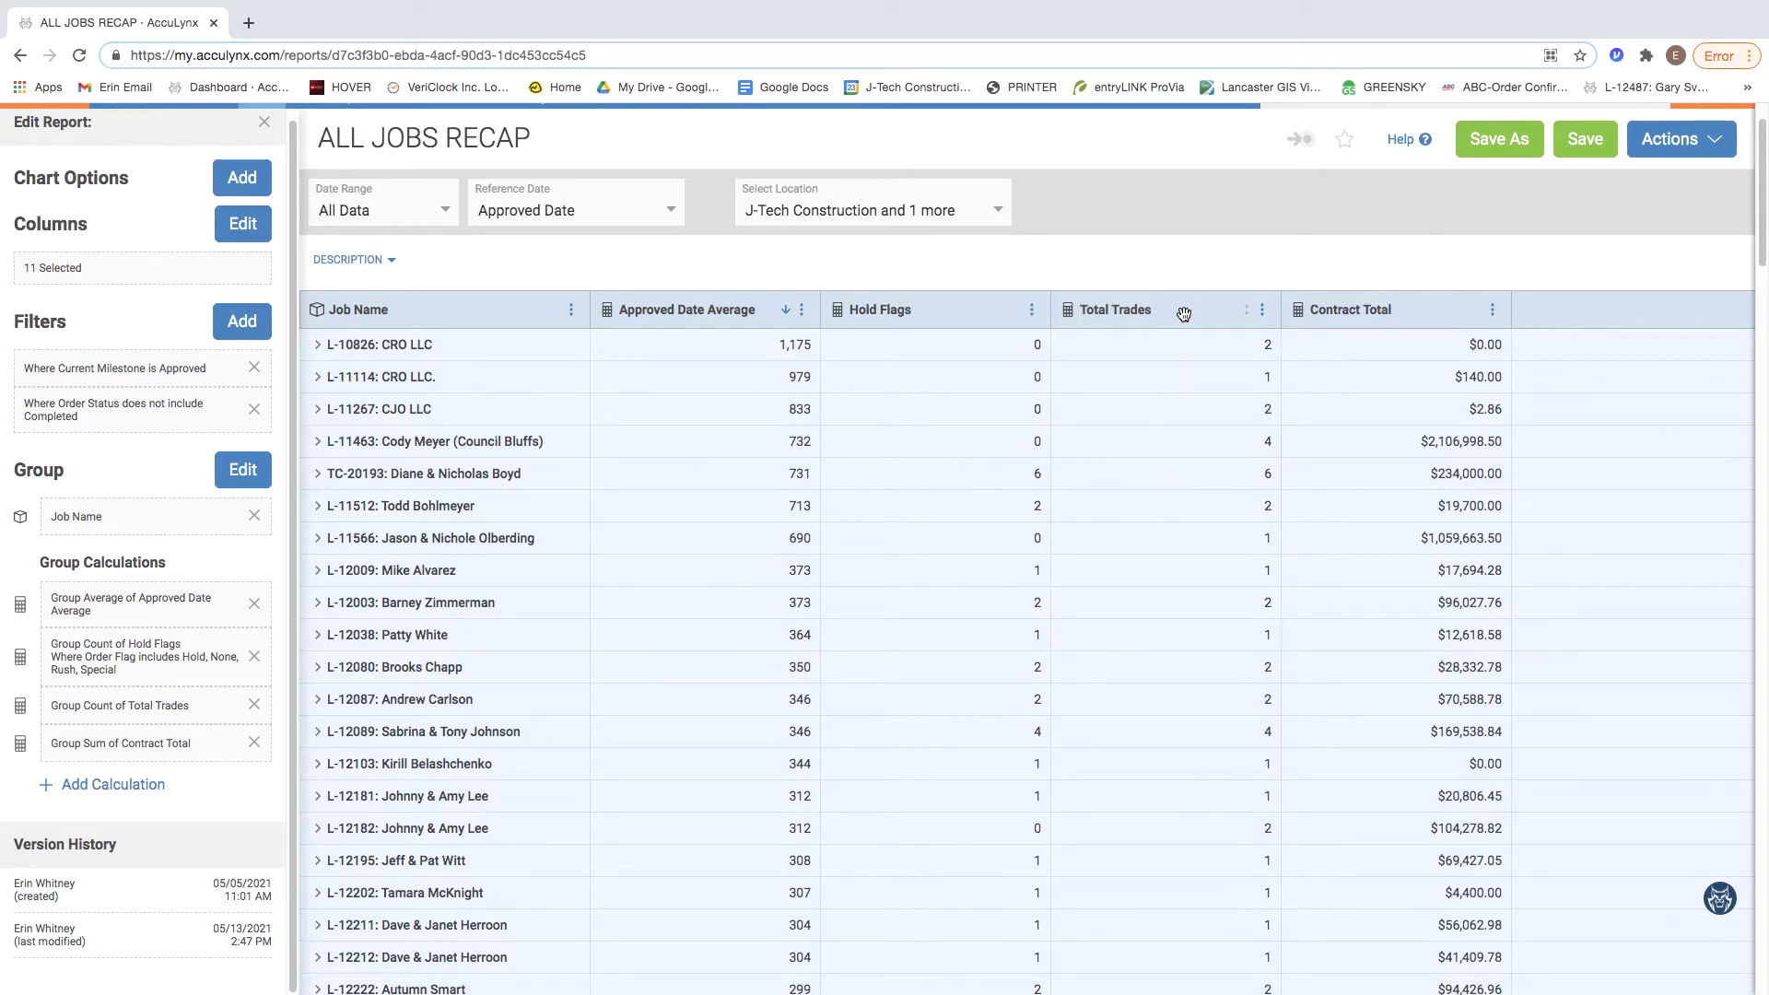
click(414, 478)
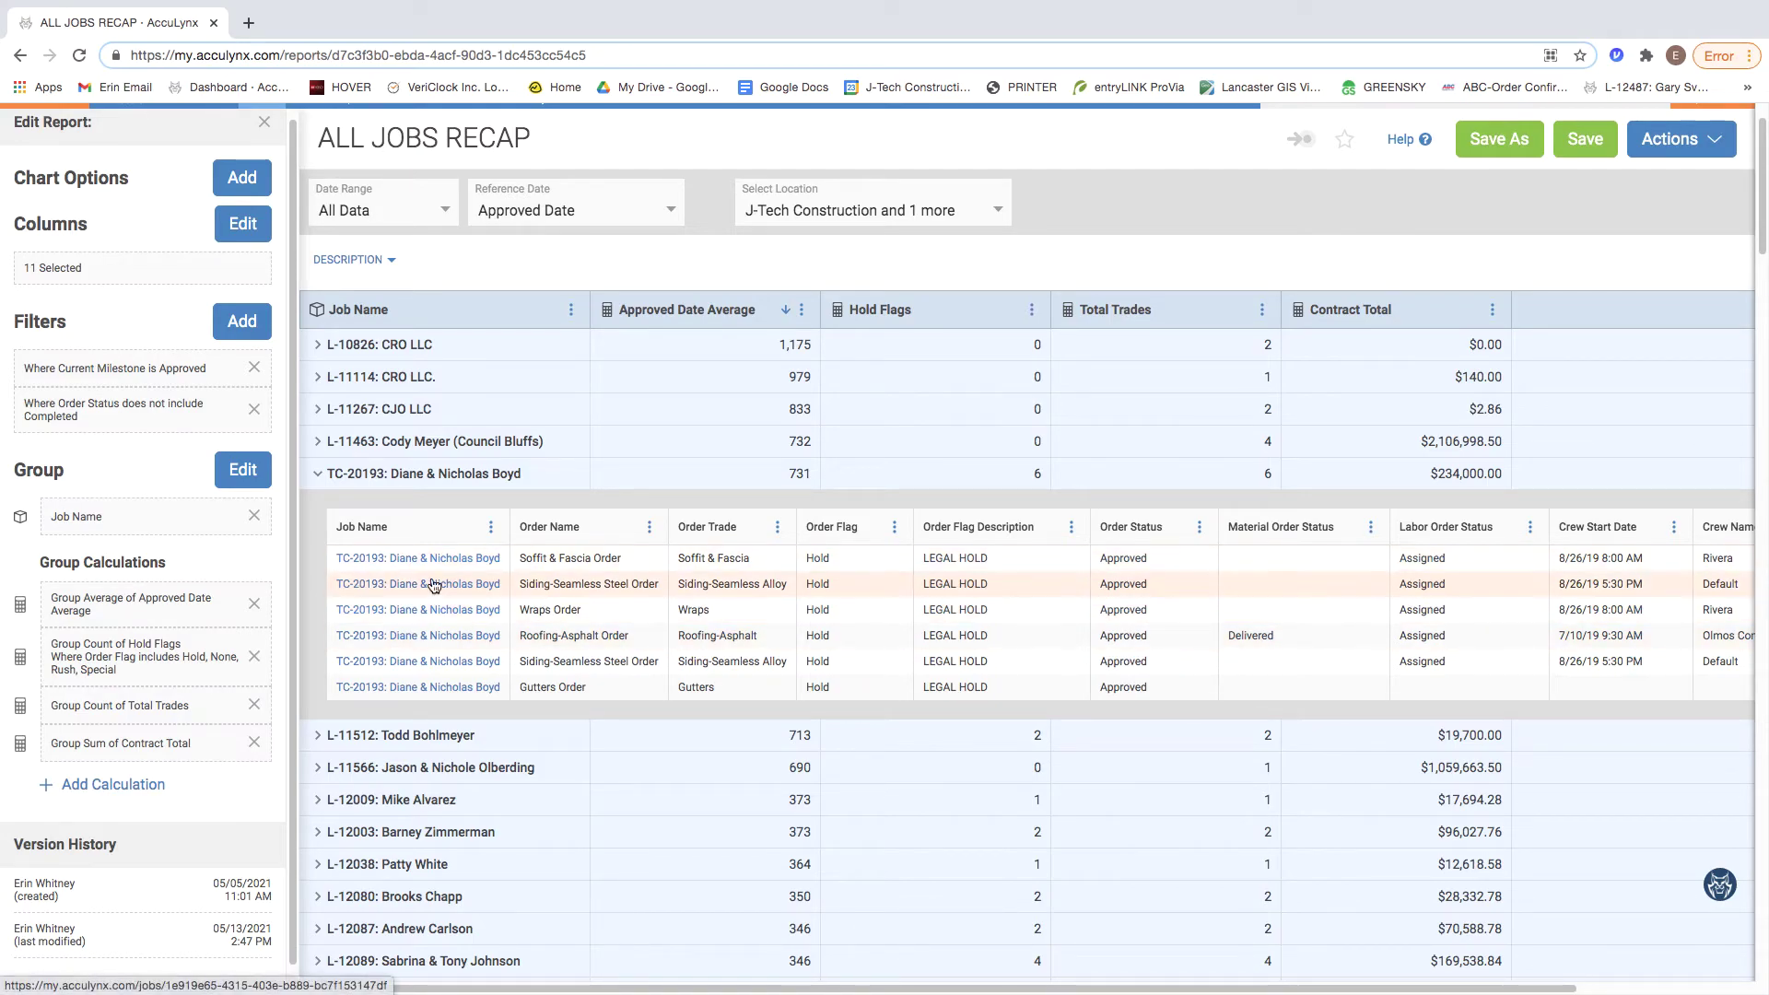
click(318, 474)
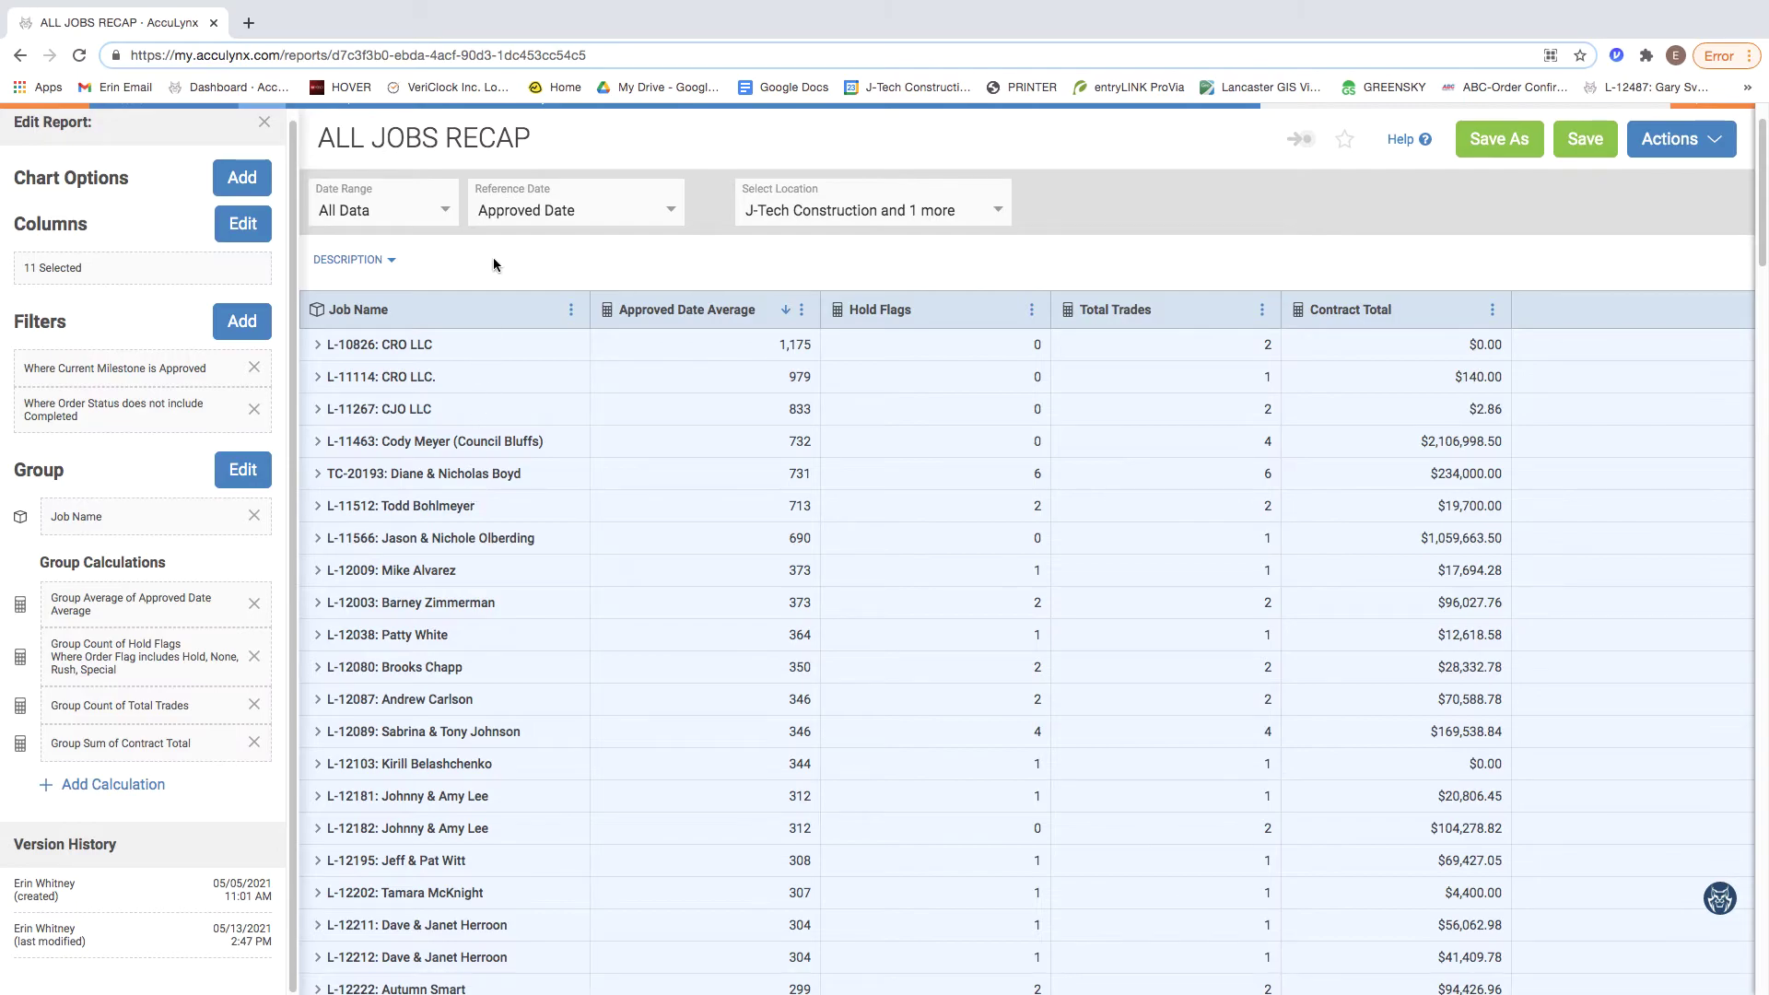
Remove the Job Name grouping from the report and look through the ungrouped order list
click(255, 516)
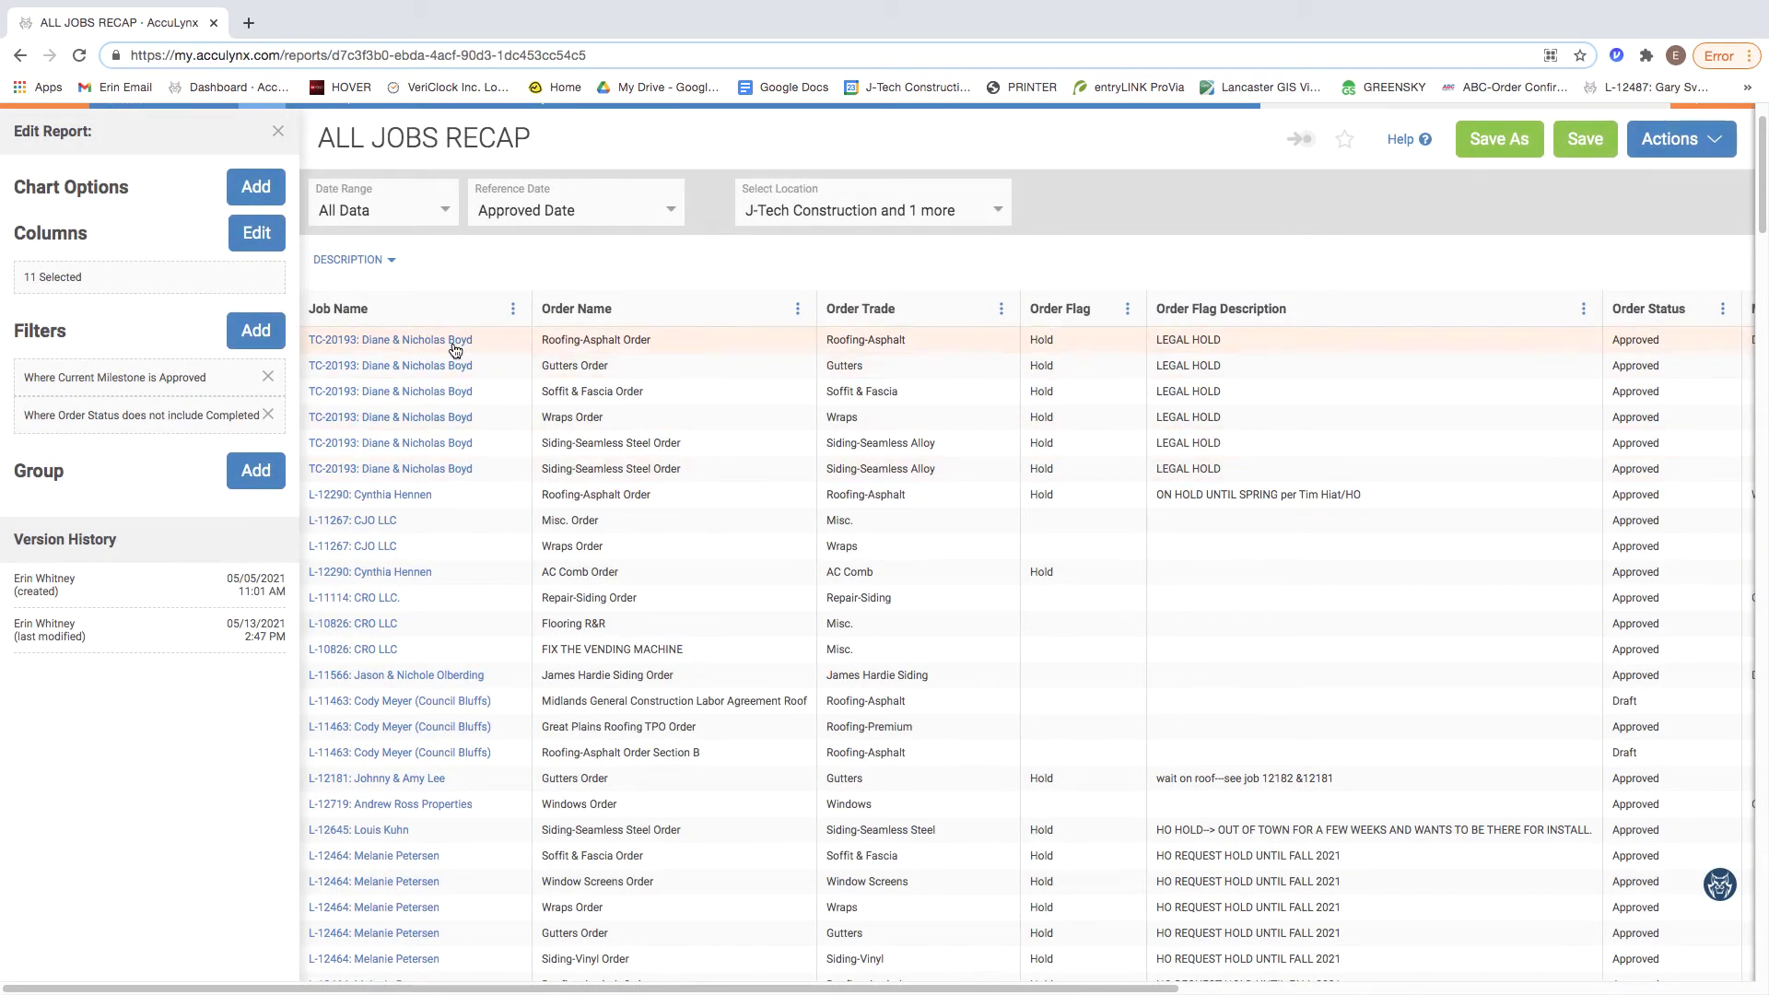
scroll(654, 739, down, 10)
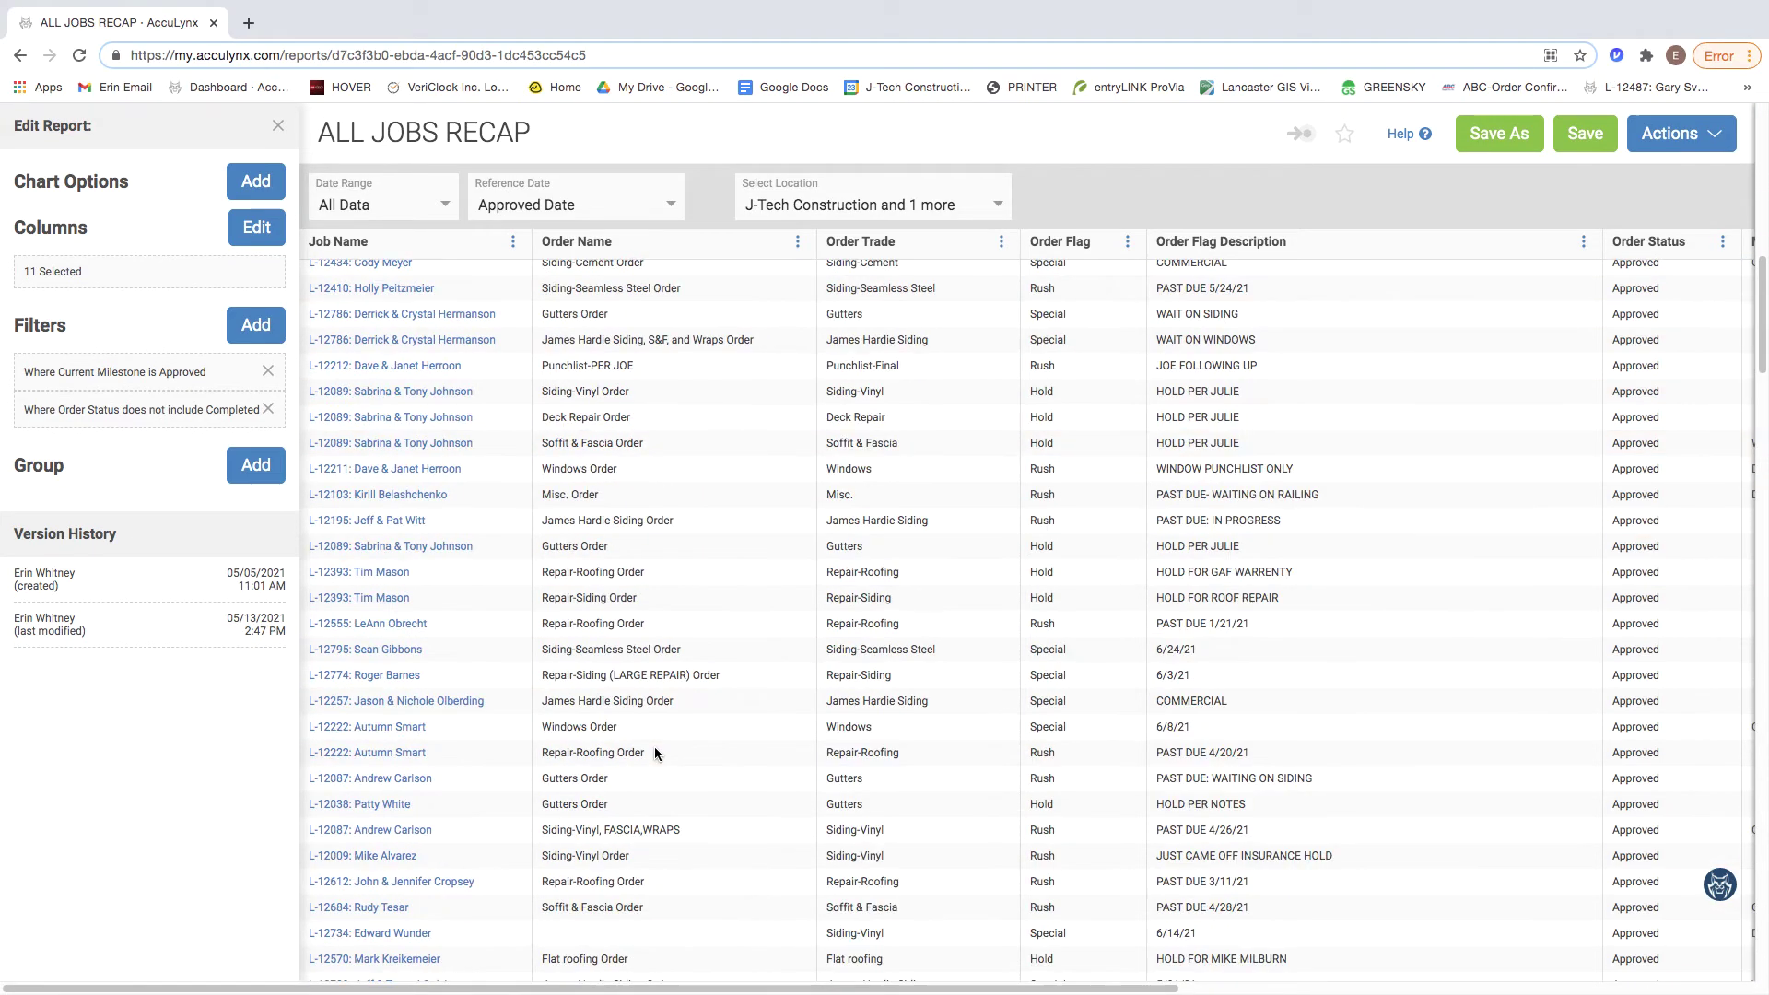
scroll(654, 738, up, 12)
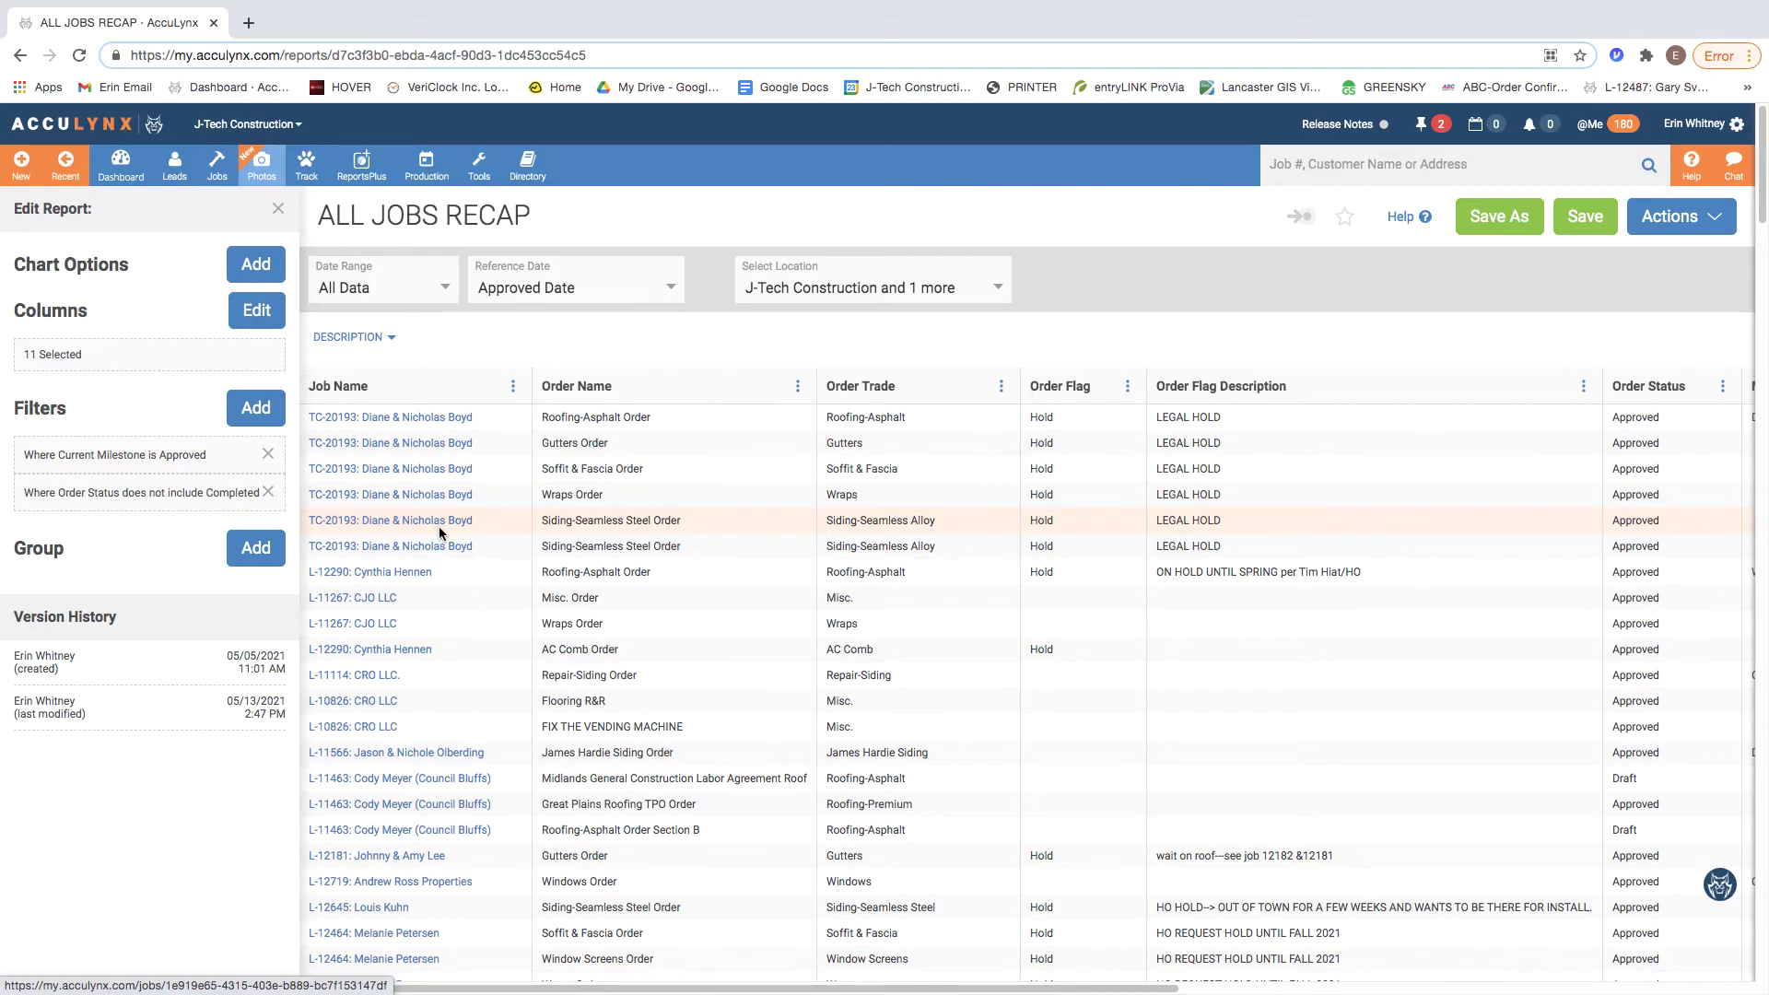
Add a group to the report using Job Name as the grouping column
click(256, 549)
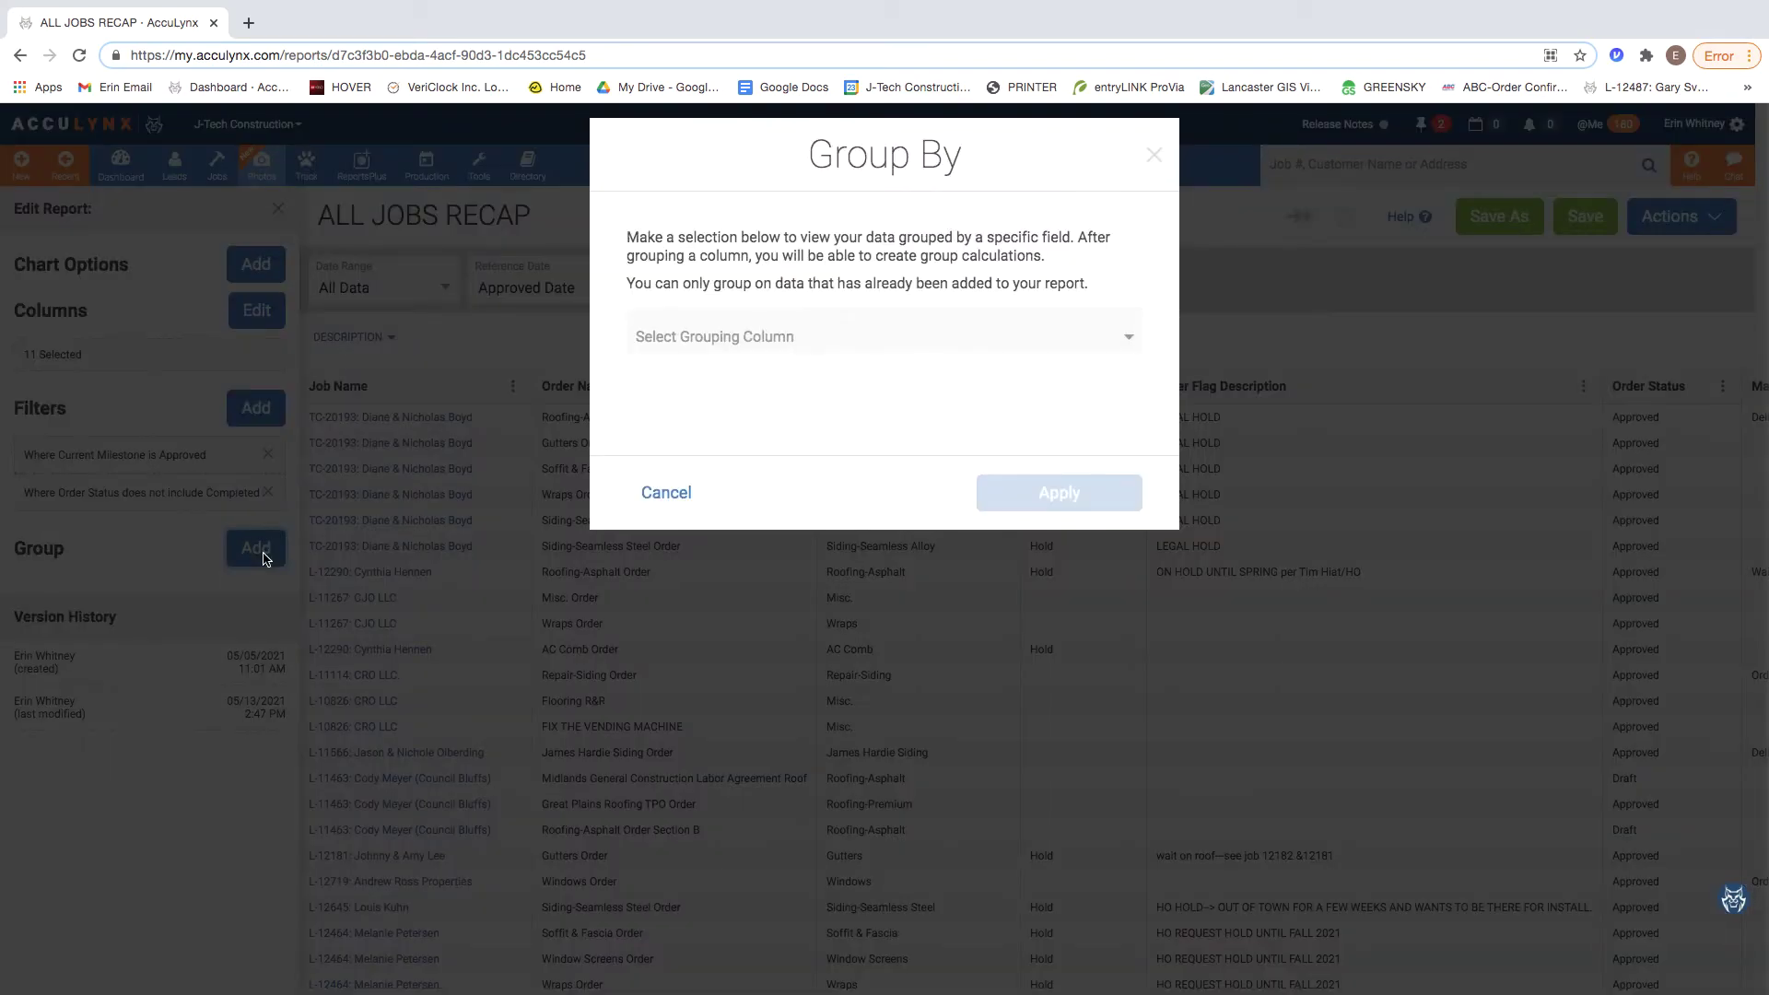
click(693, 341)
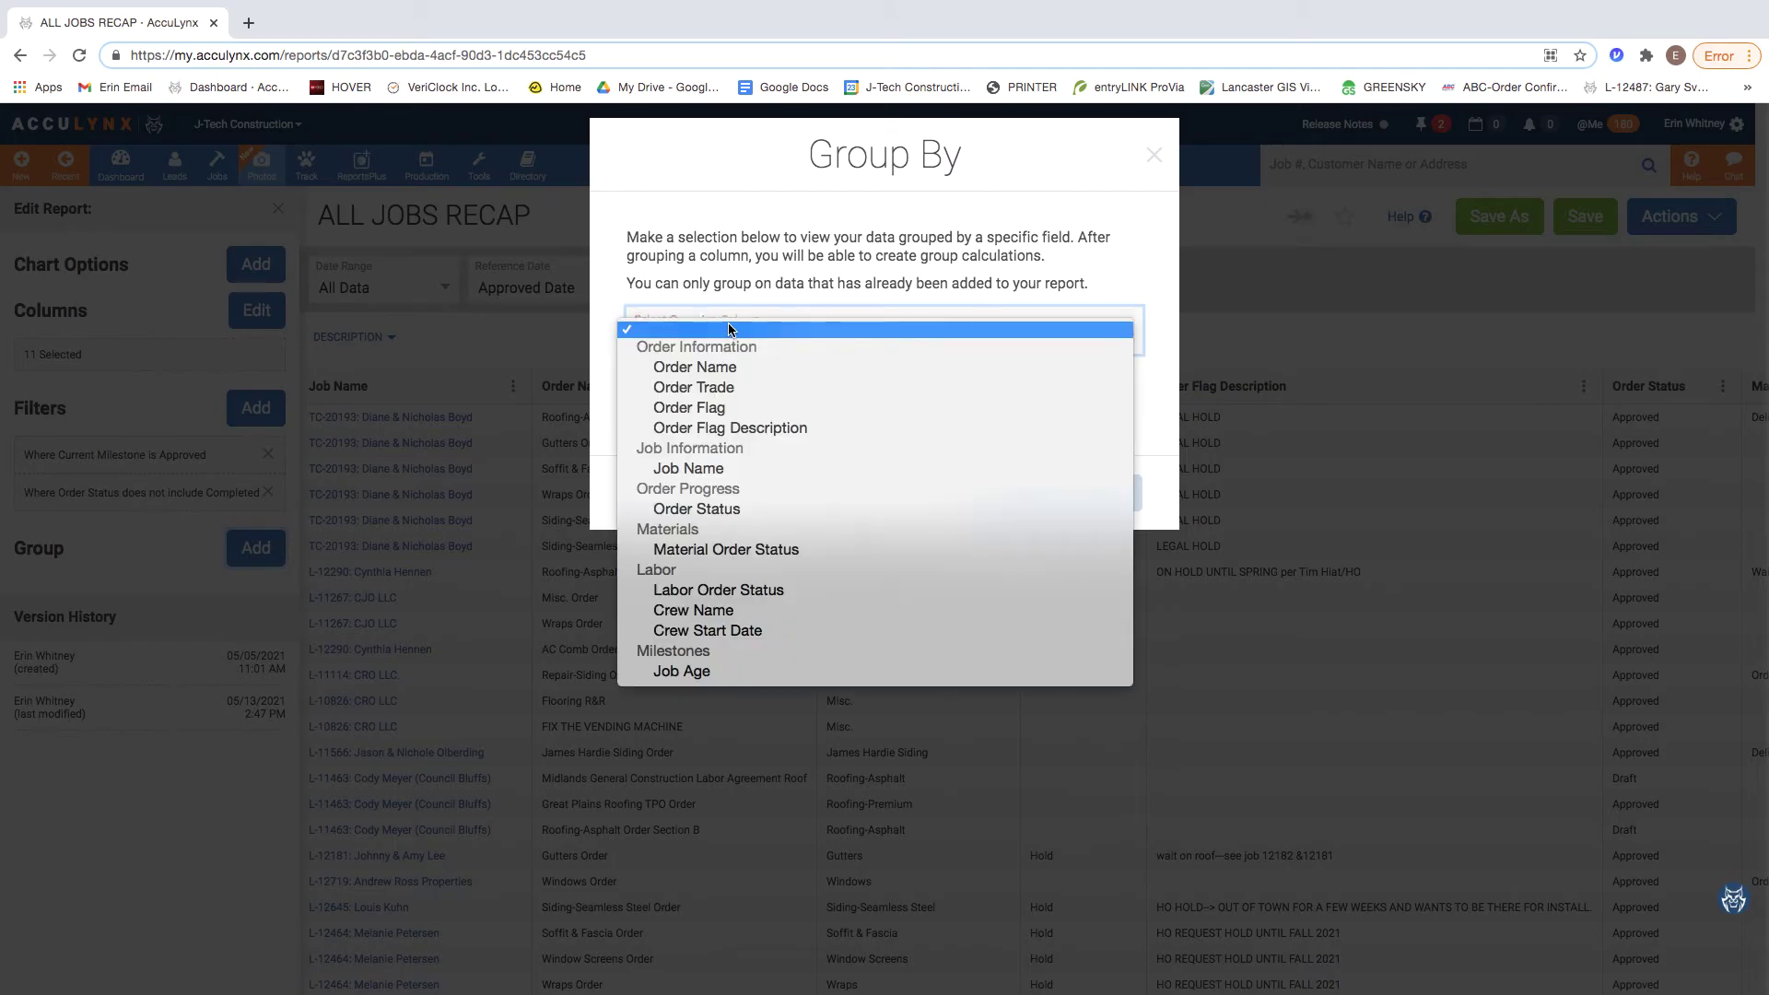
click(738, 472)
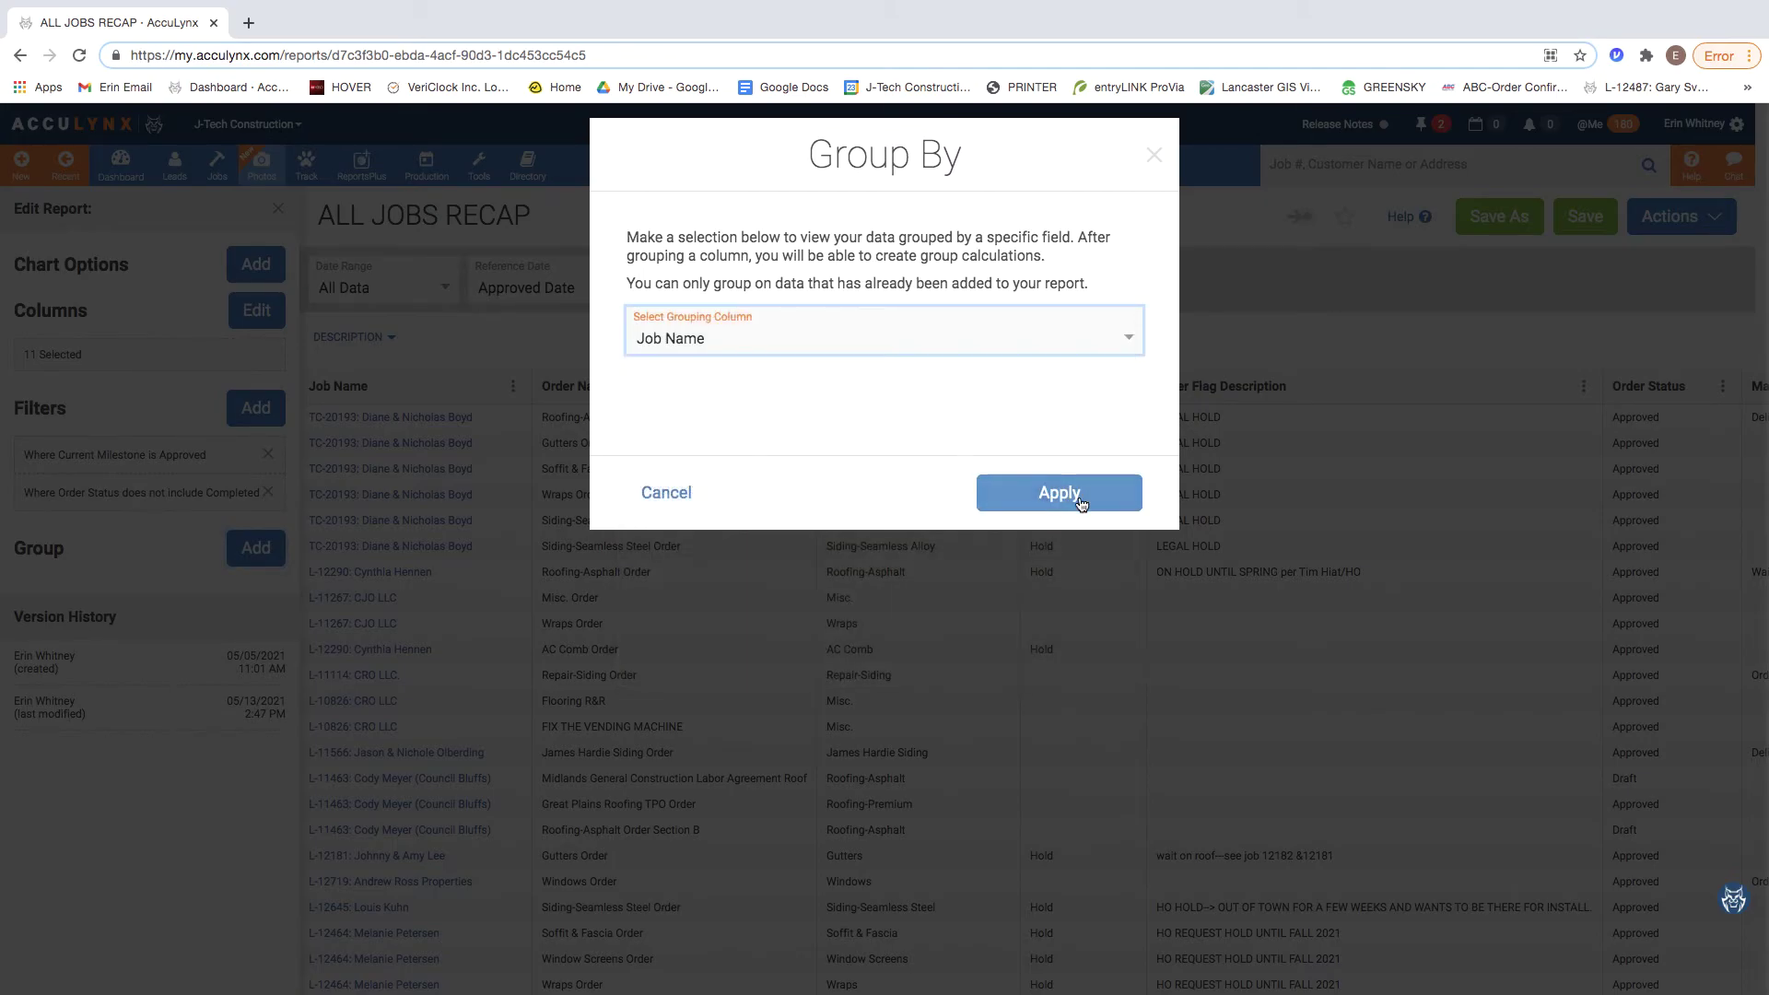
click(1059, 494)
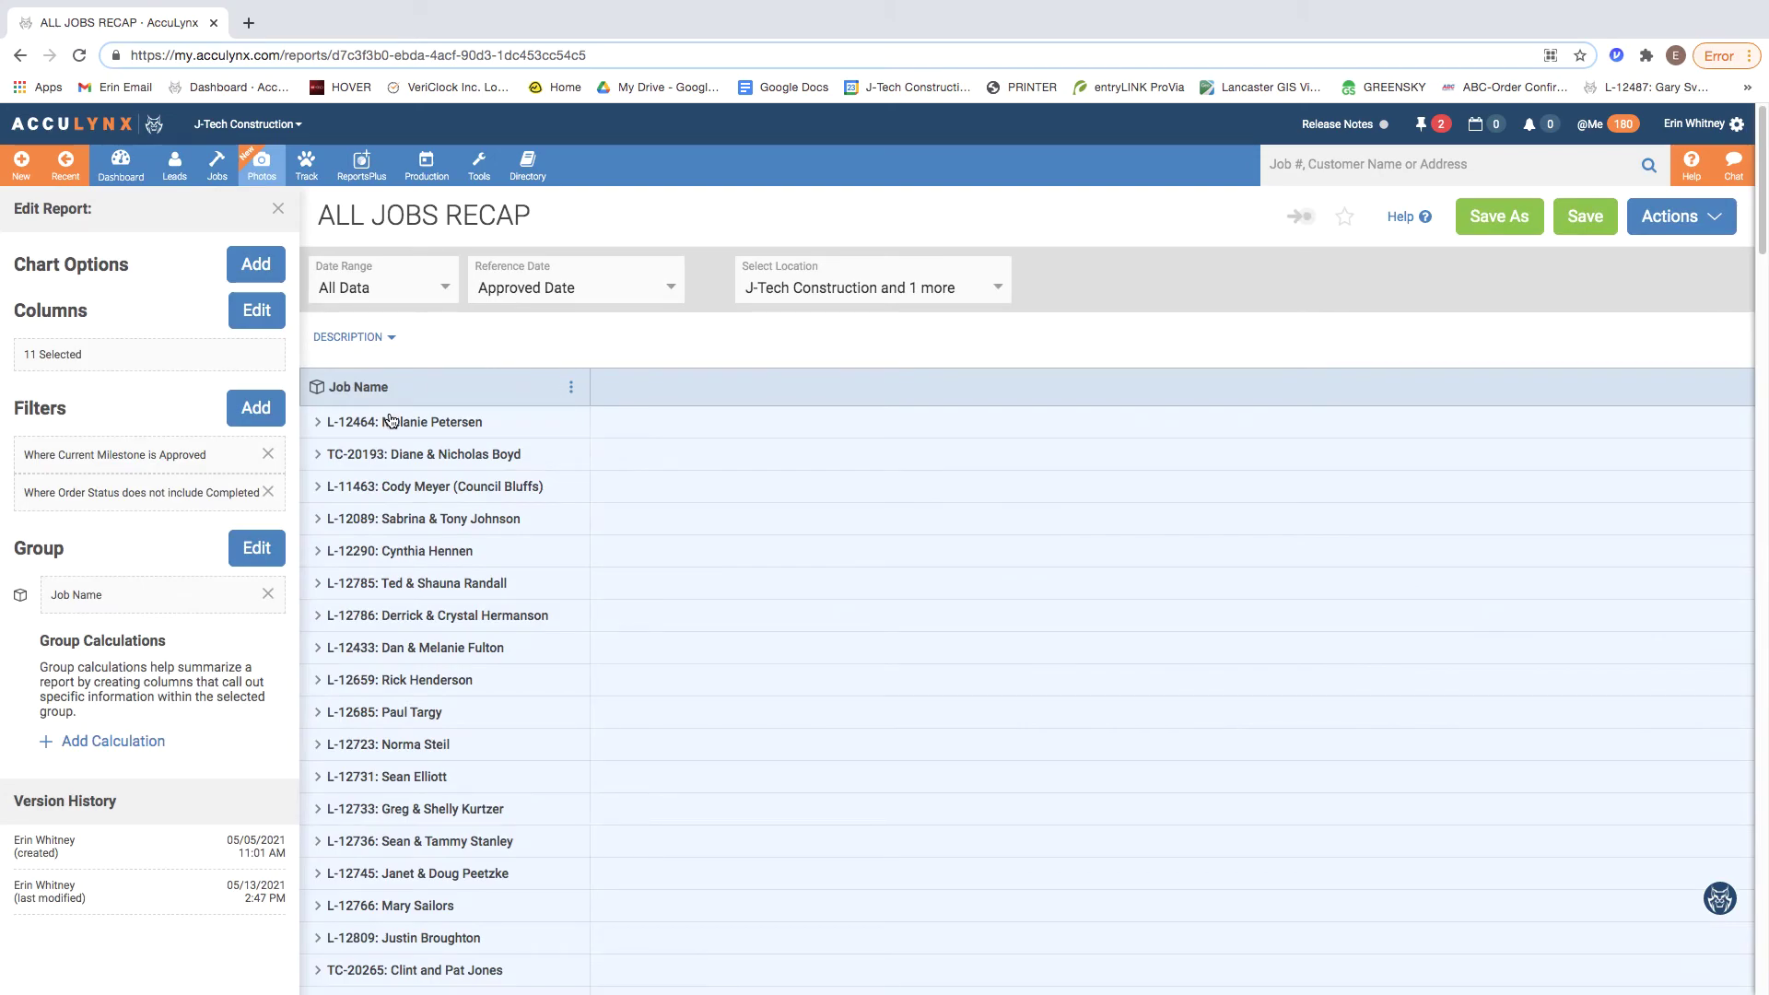
Expand and collapse two of the job groups to examine the orders listed inside each
click(477, 810)
scroll(516, 792, down, 5)
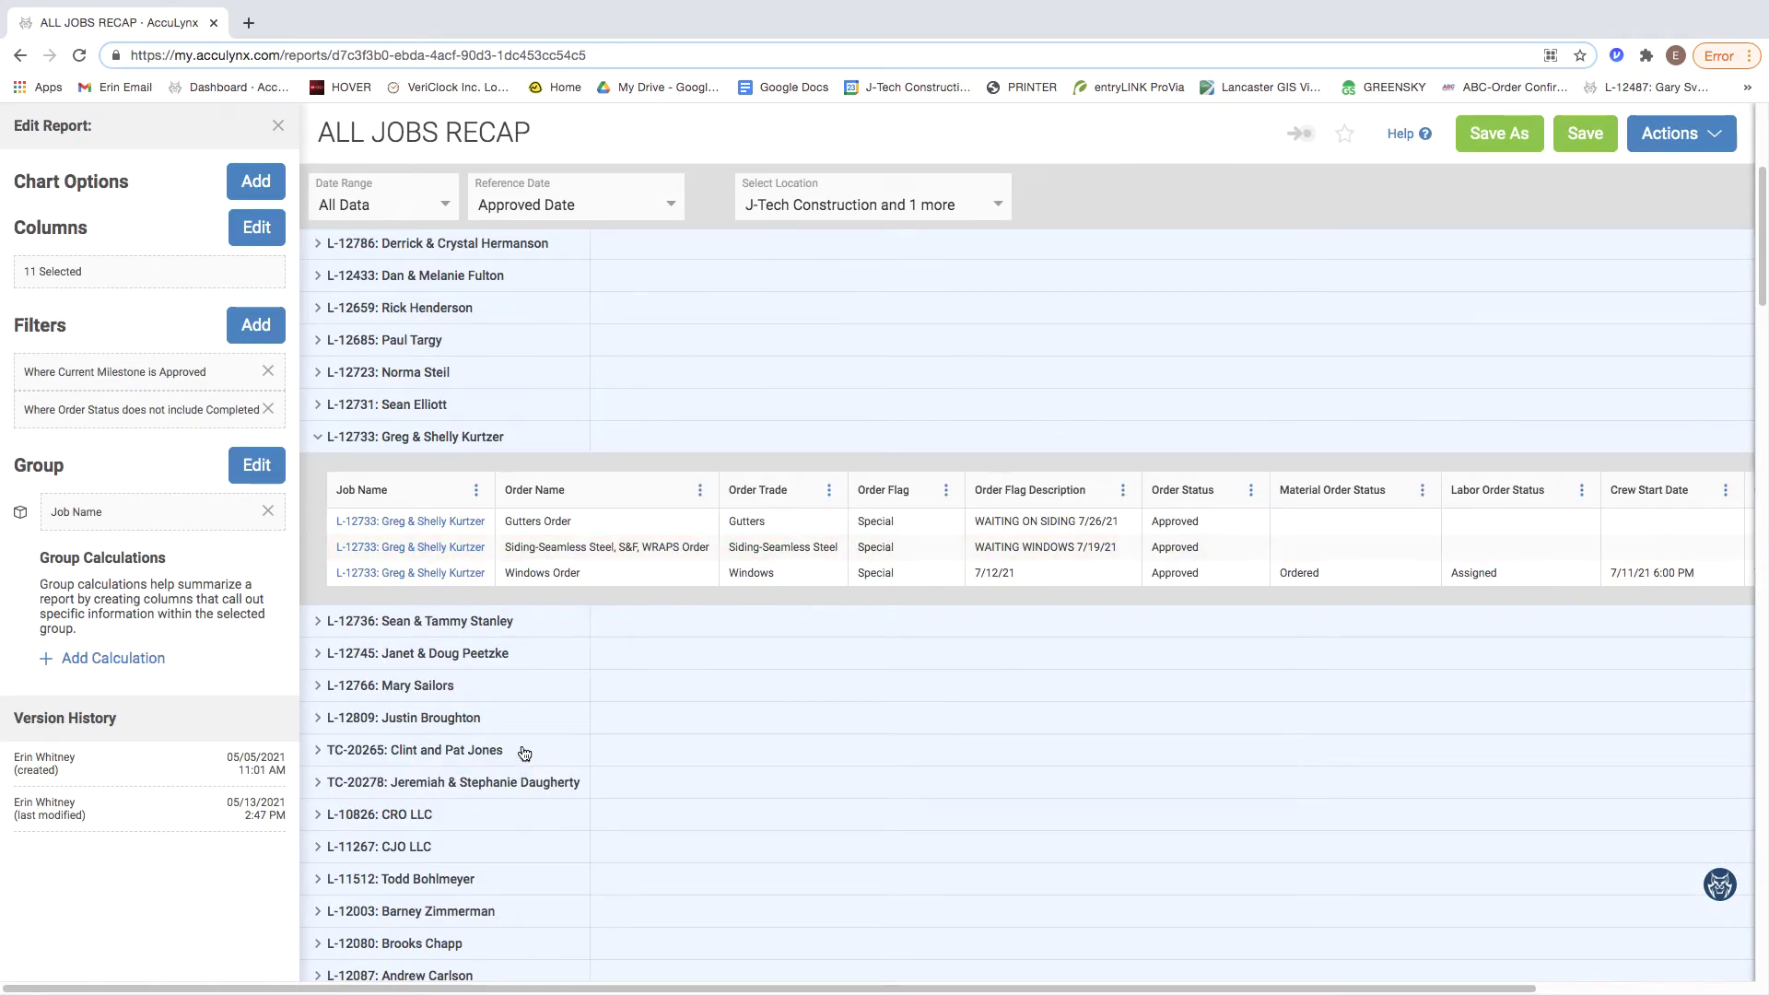
click(380, 441)
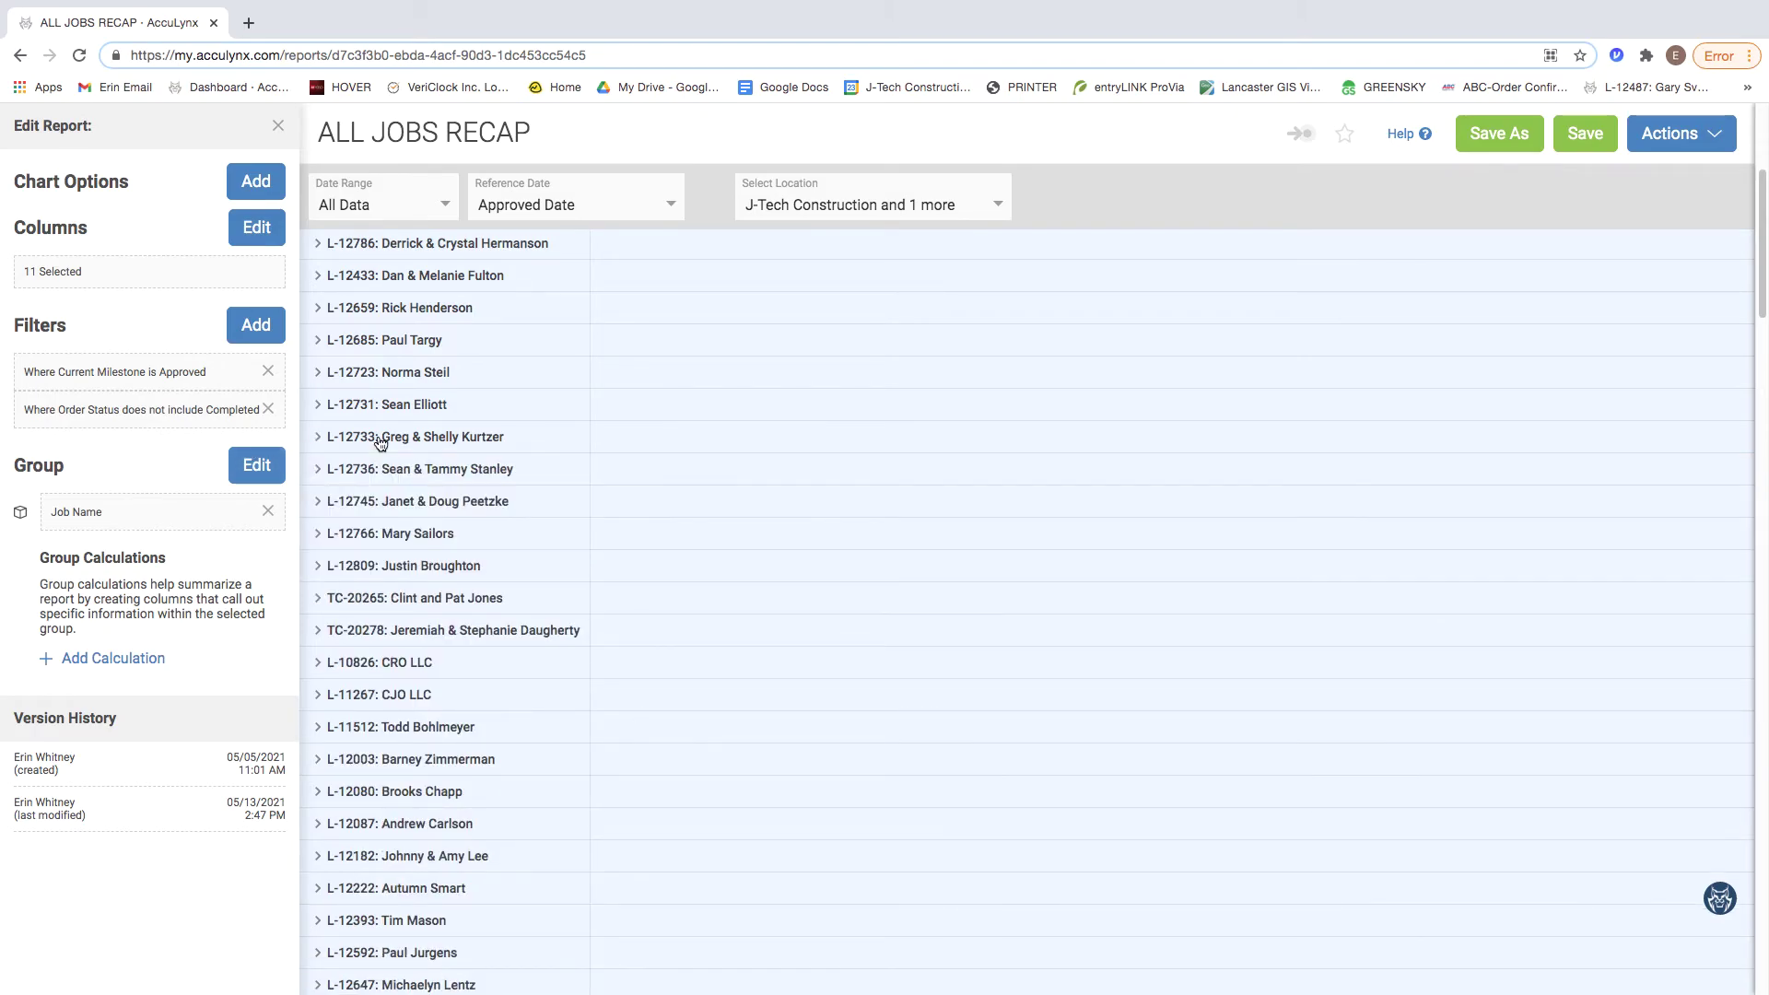
scroll(382, 451, up, 5)
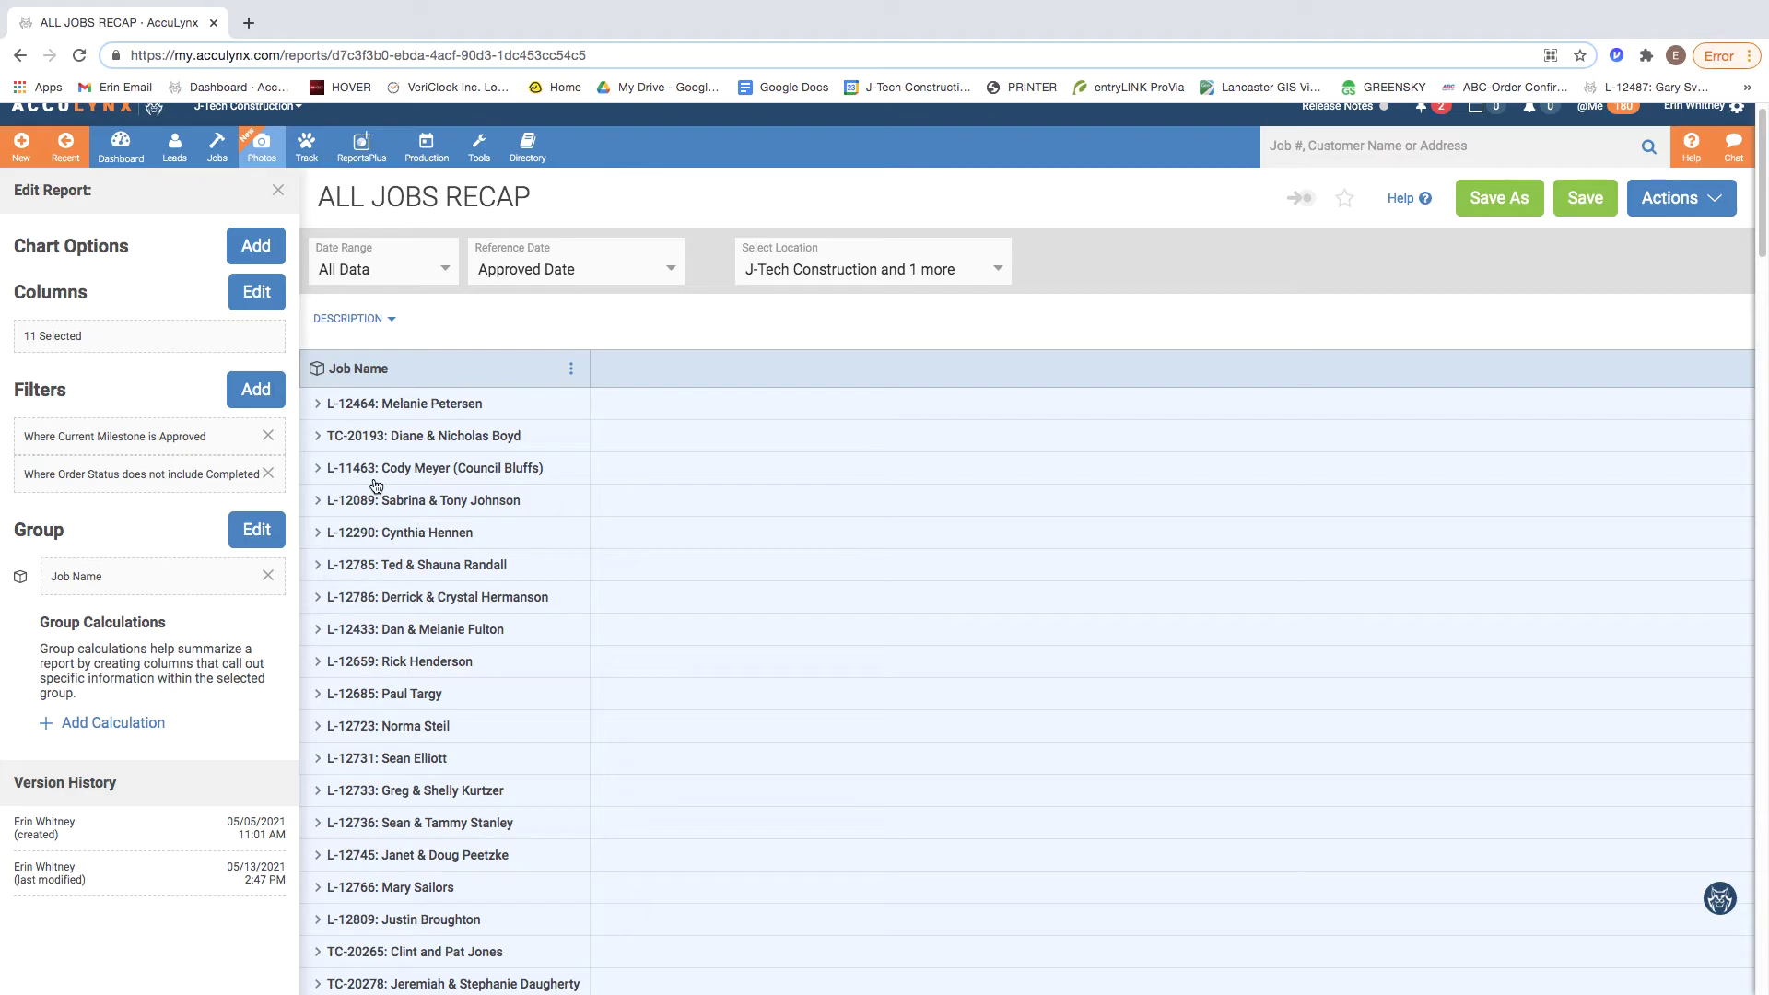
click(376, 481)
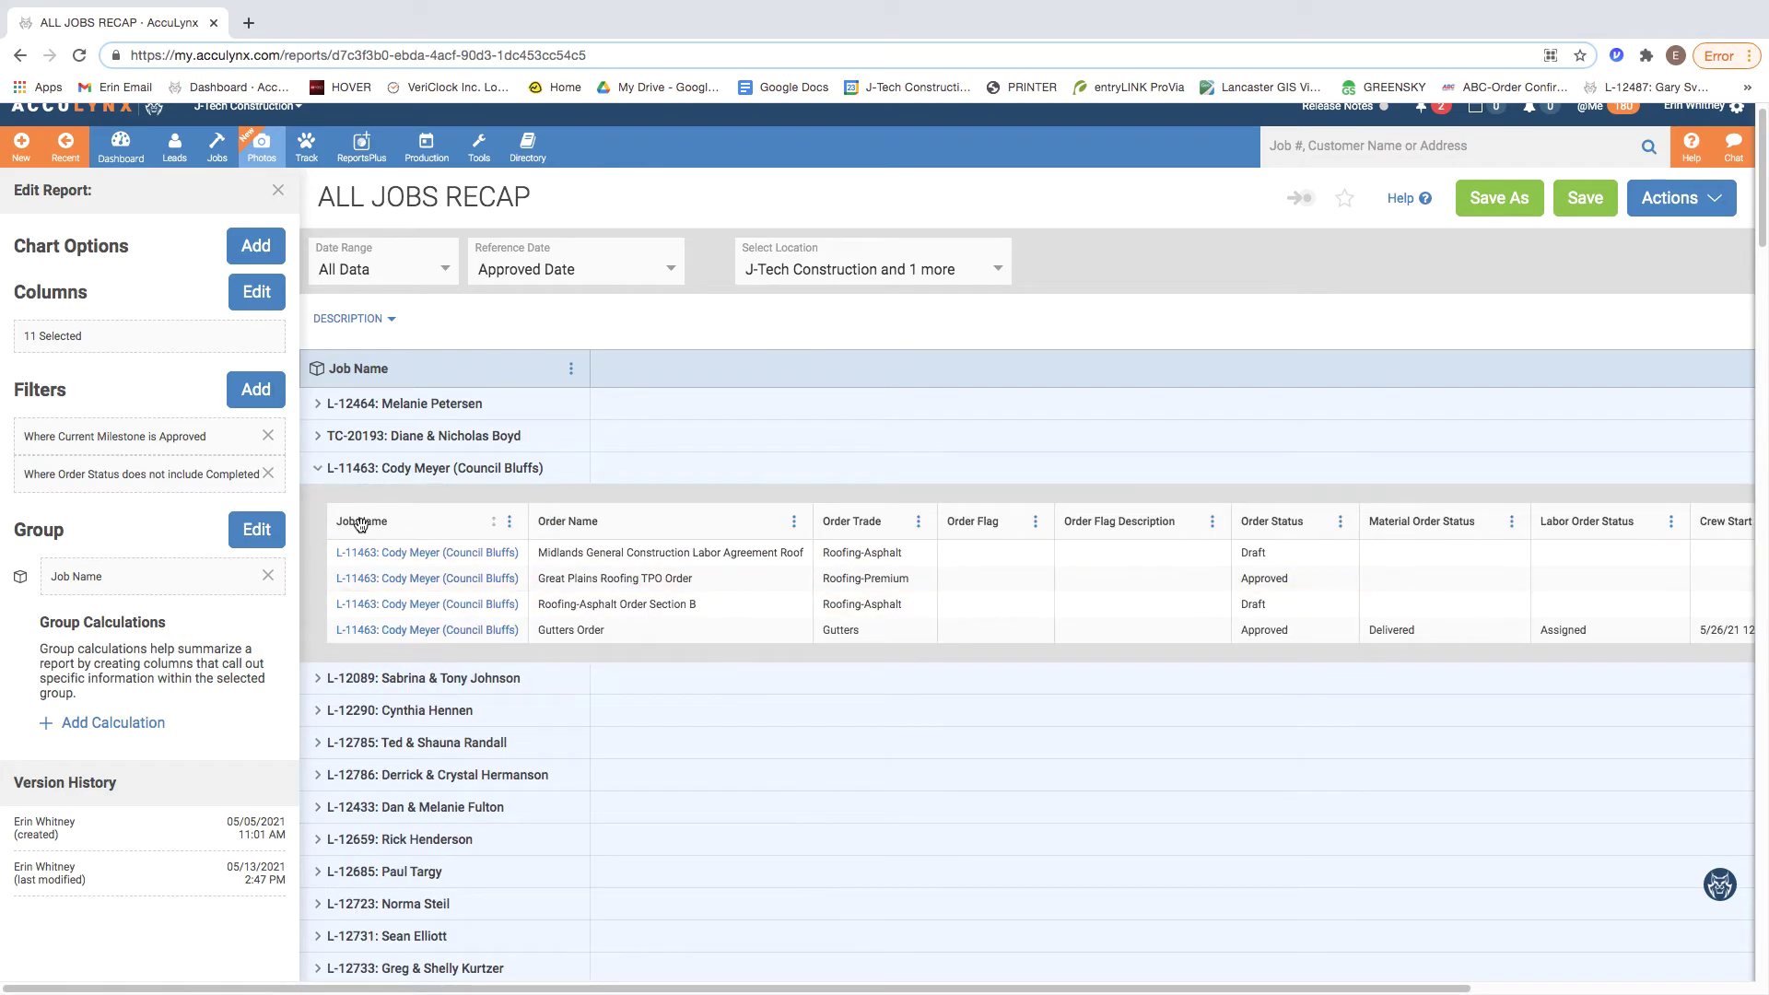
click(388, 475)
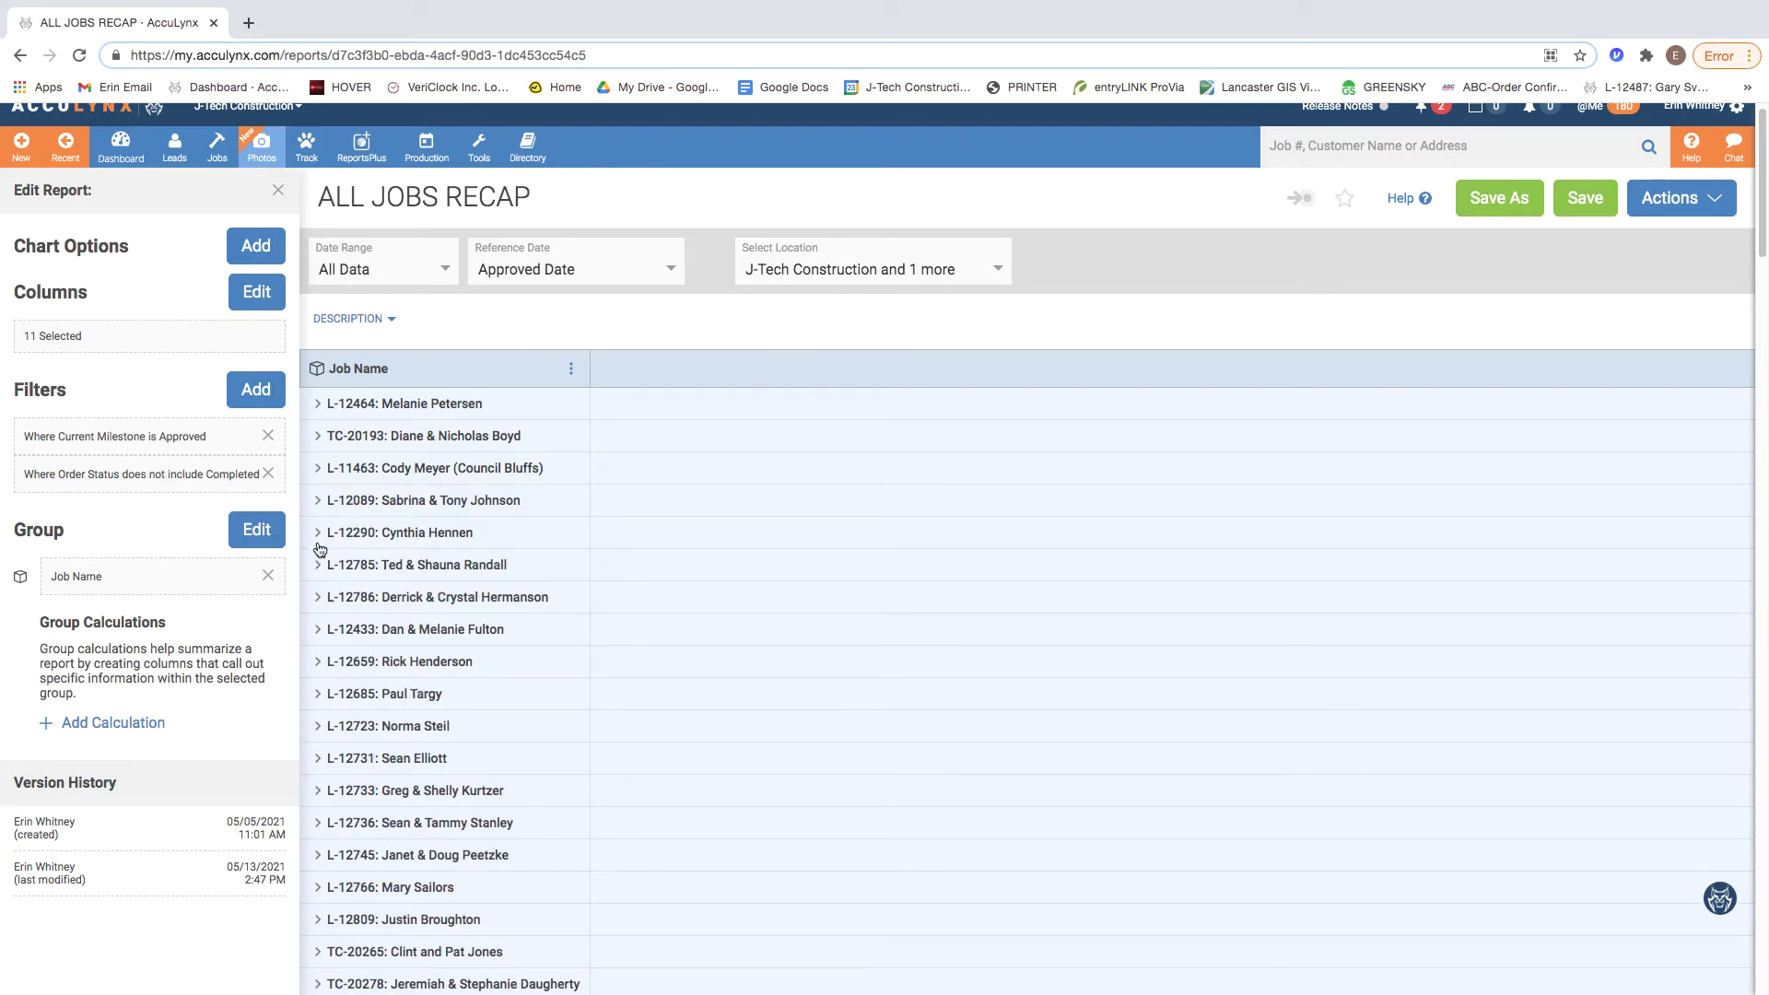
Remove the report's grouping once more and regroup the orders by Job Name
click(268, 575)
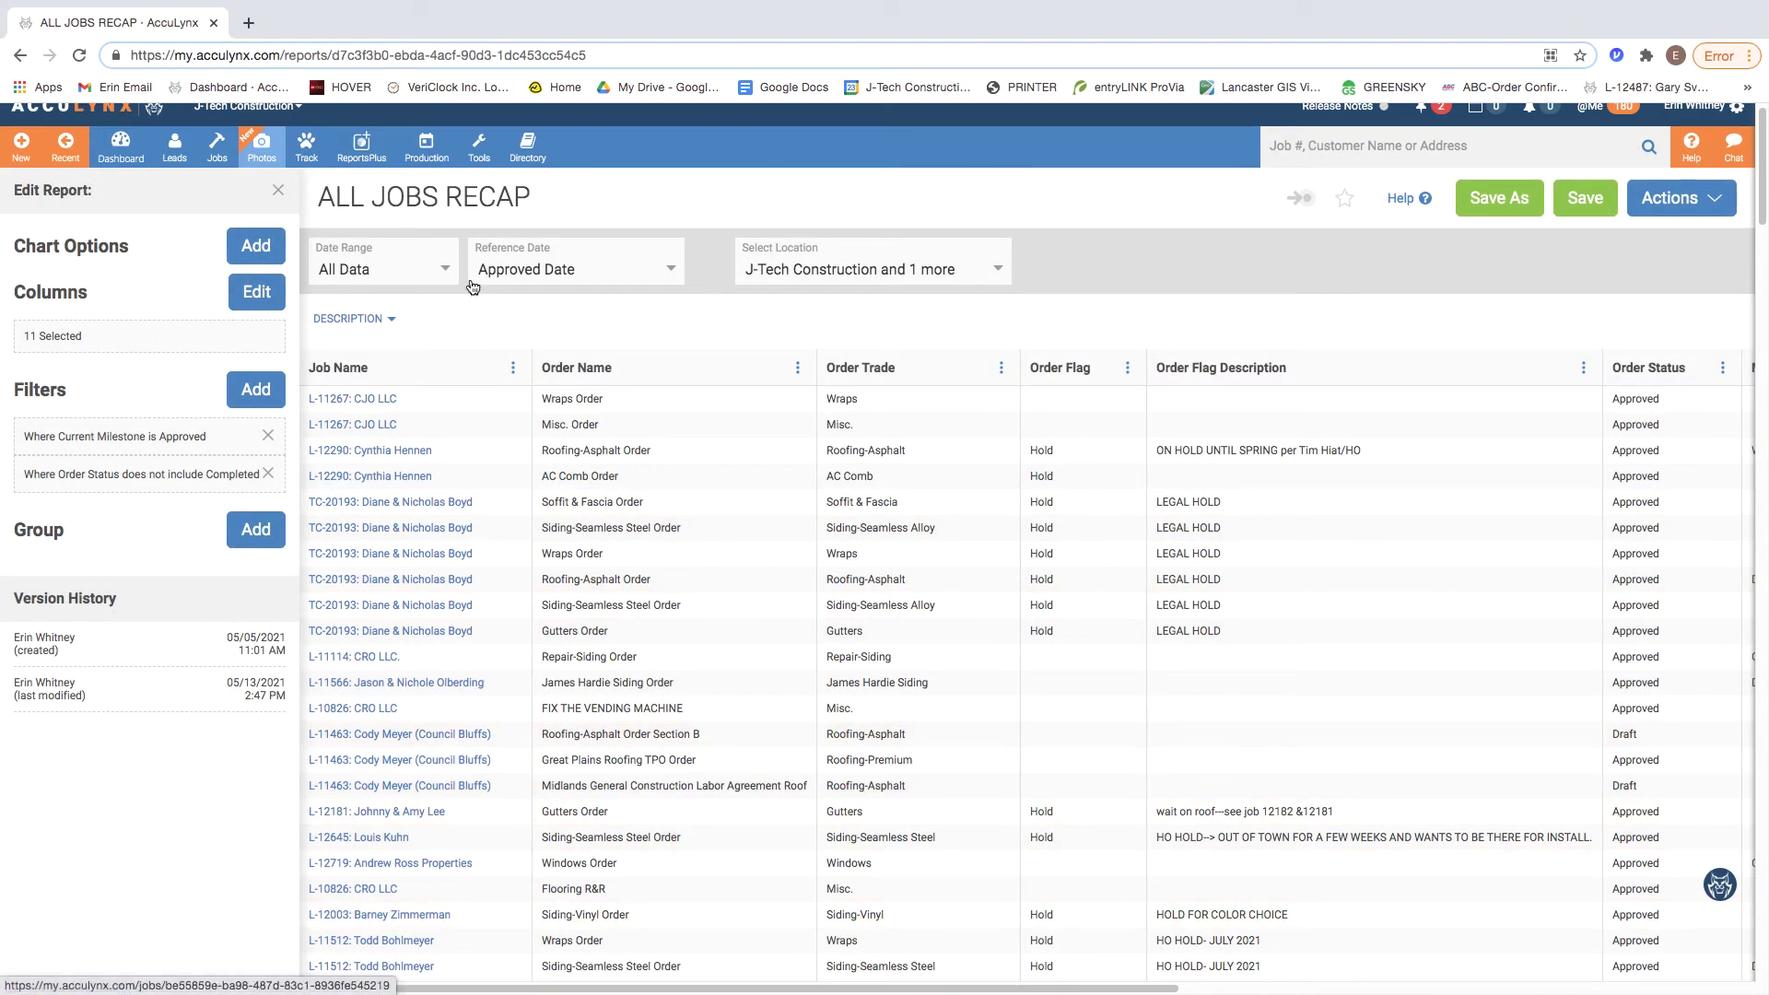
click(255, 529)
click(818, 328)
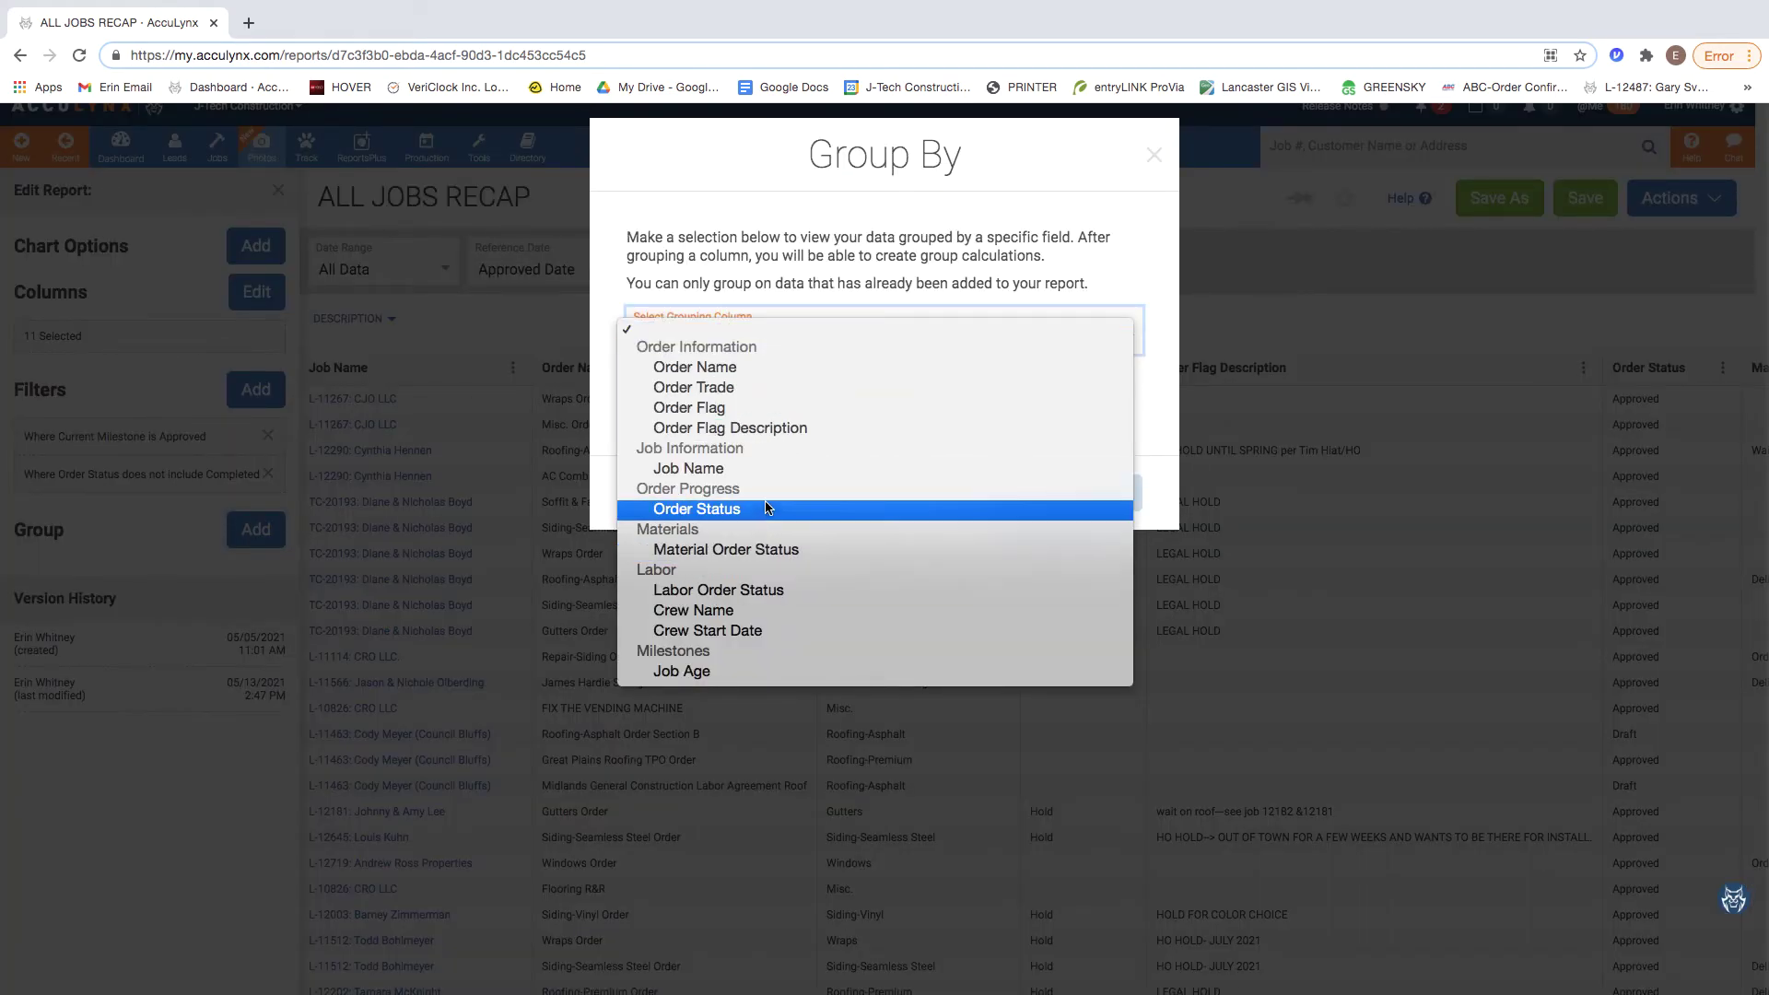
click(772, 476)
click(981, 498)
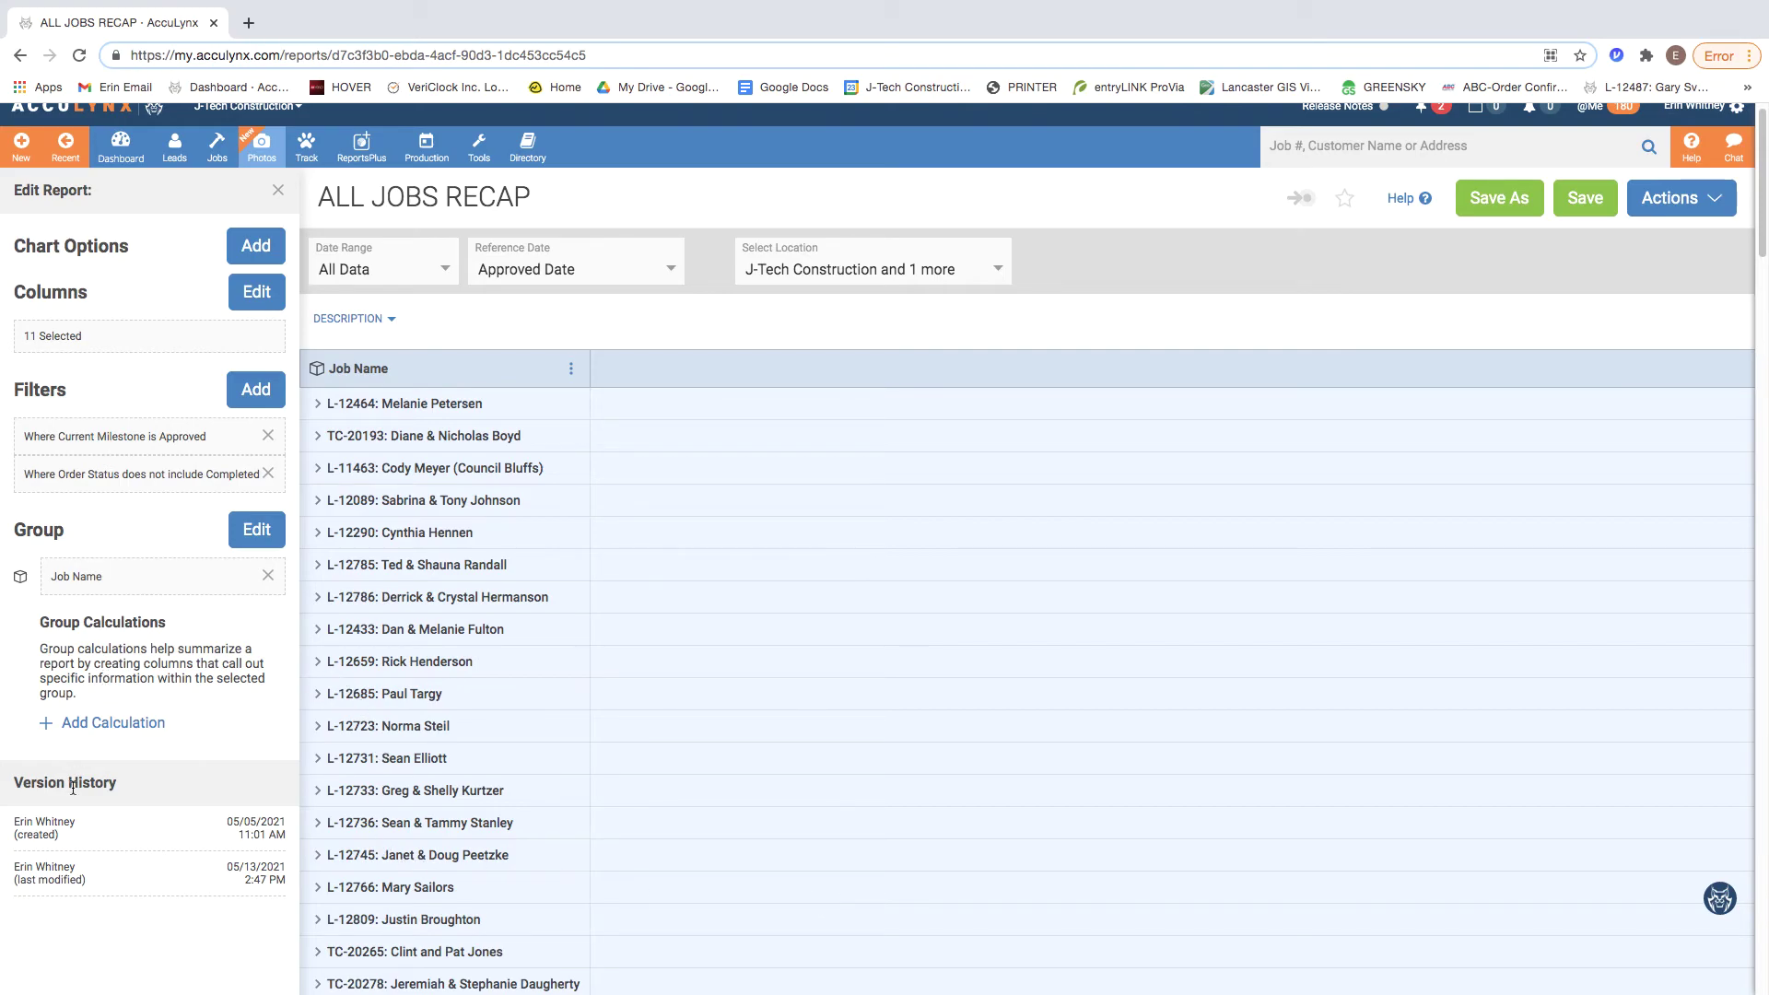
Create a group calculation with the Count operation and add a filter to it on the Order Trade column
click(89, 726)
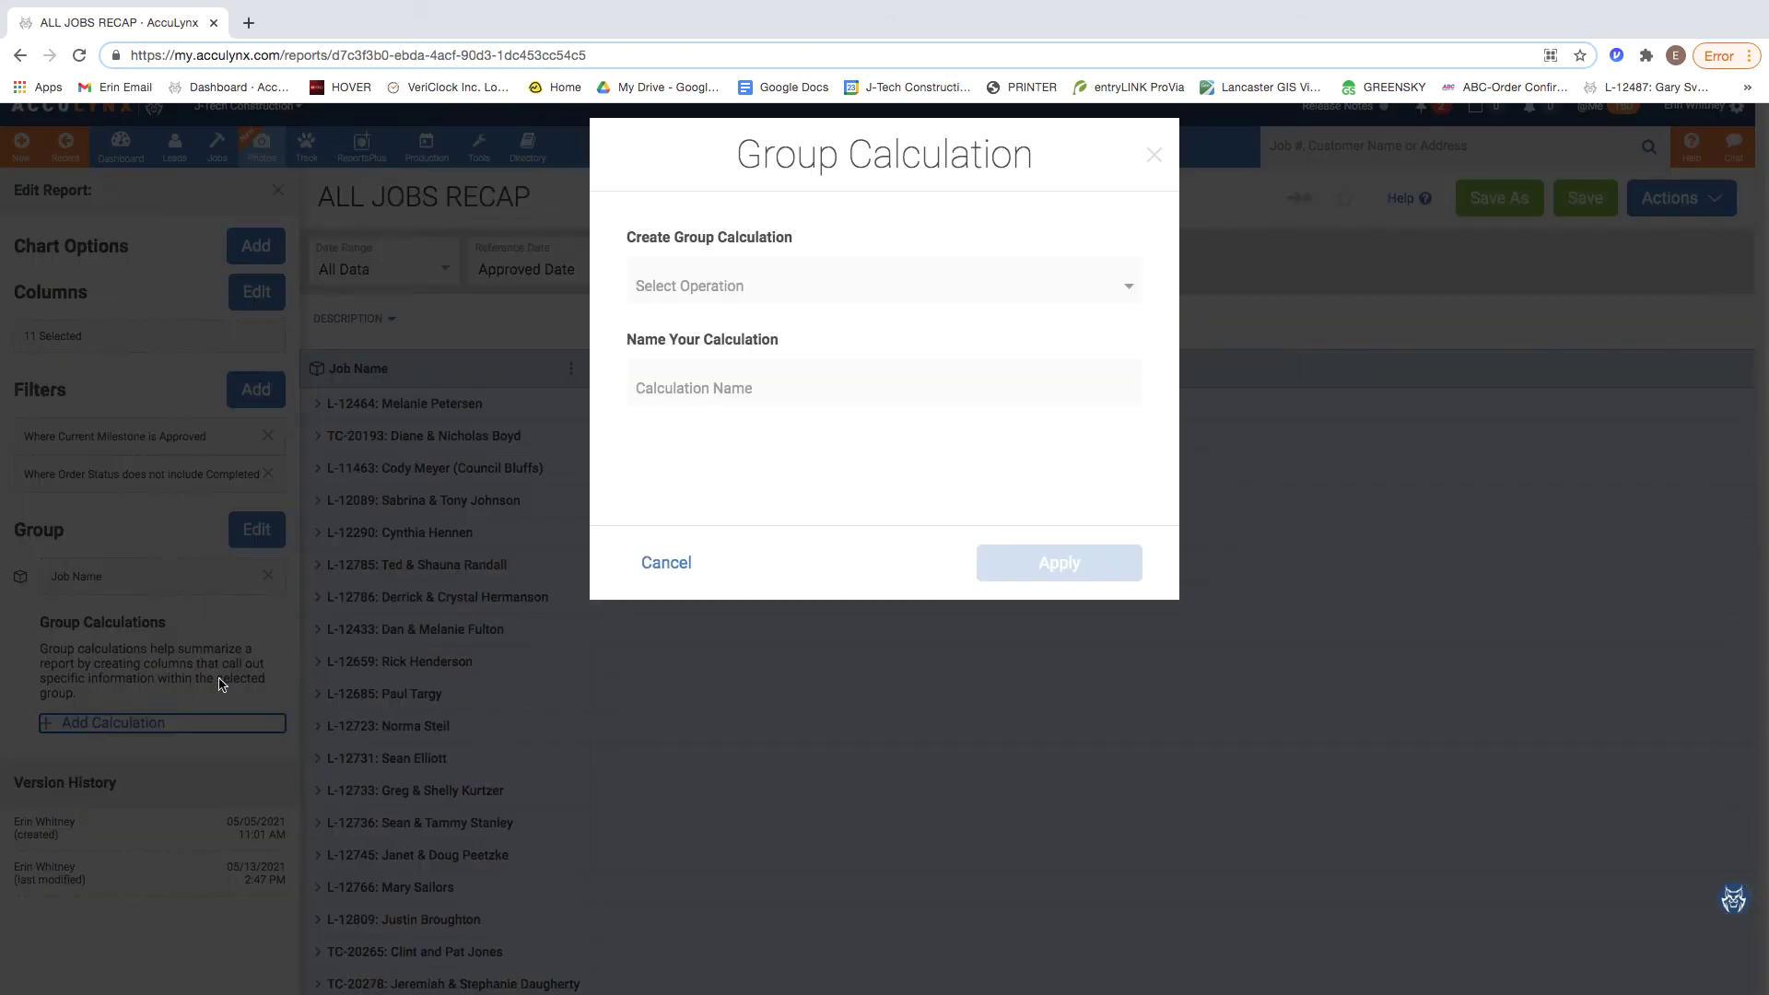
click(790, 288)
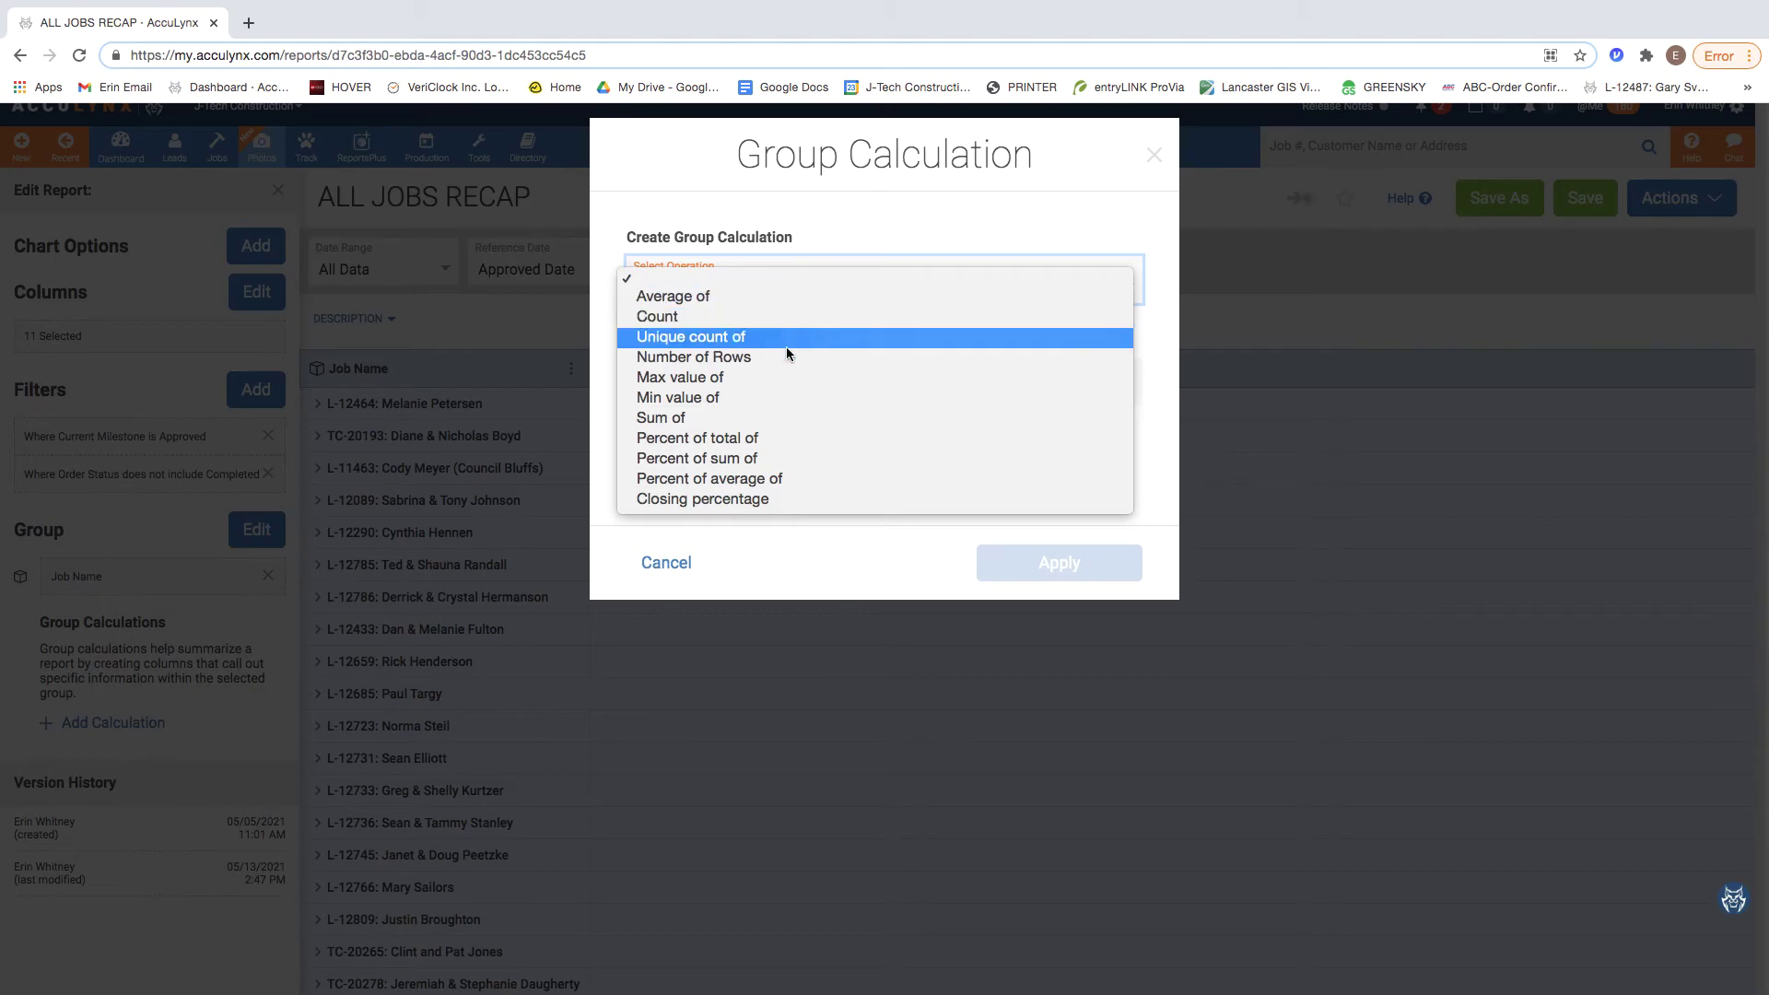
click(833, 315)
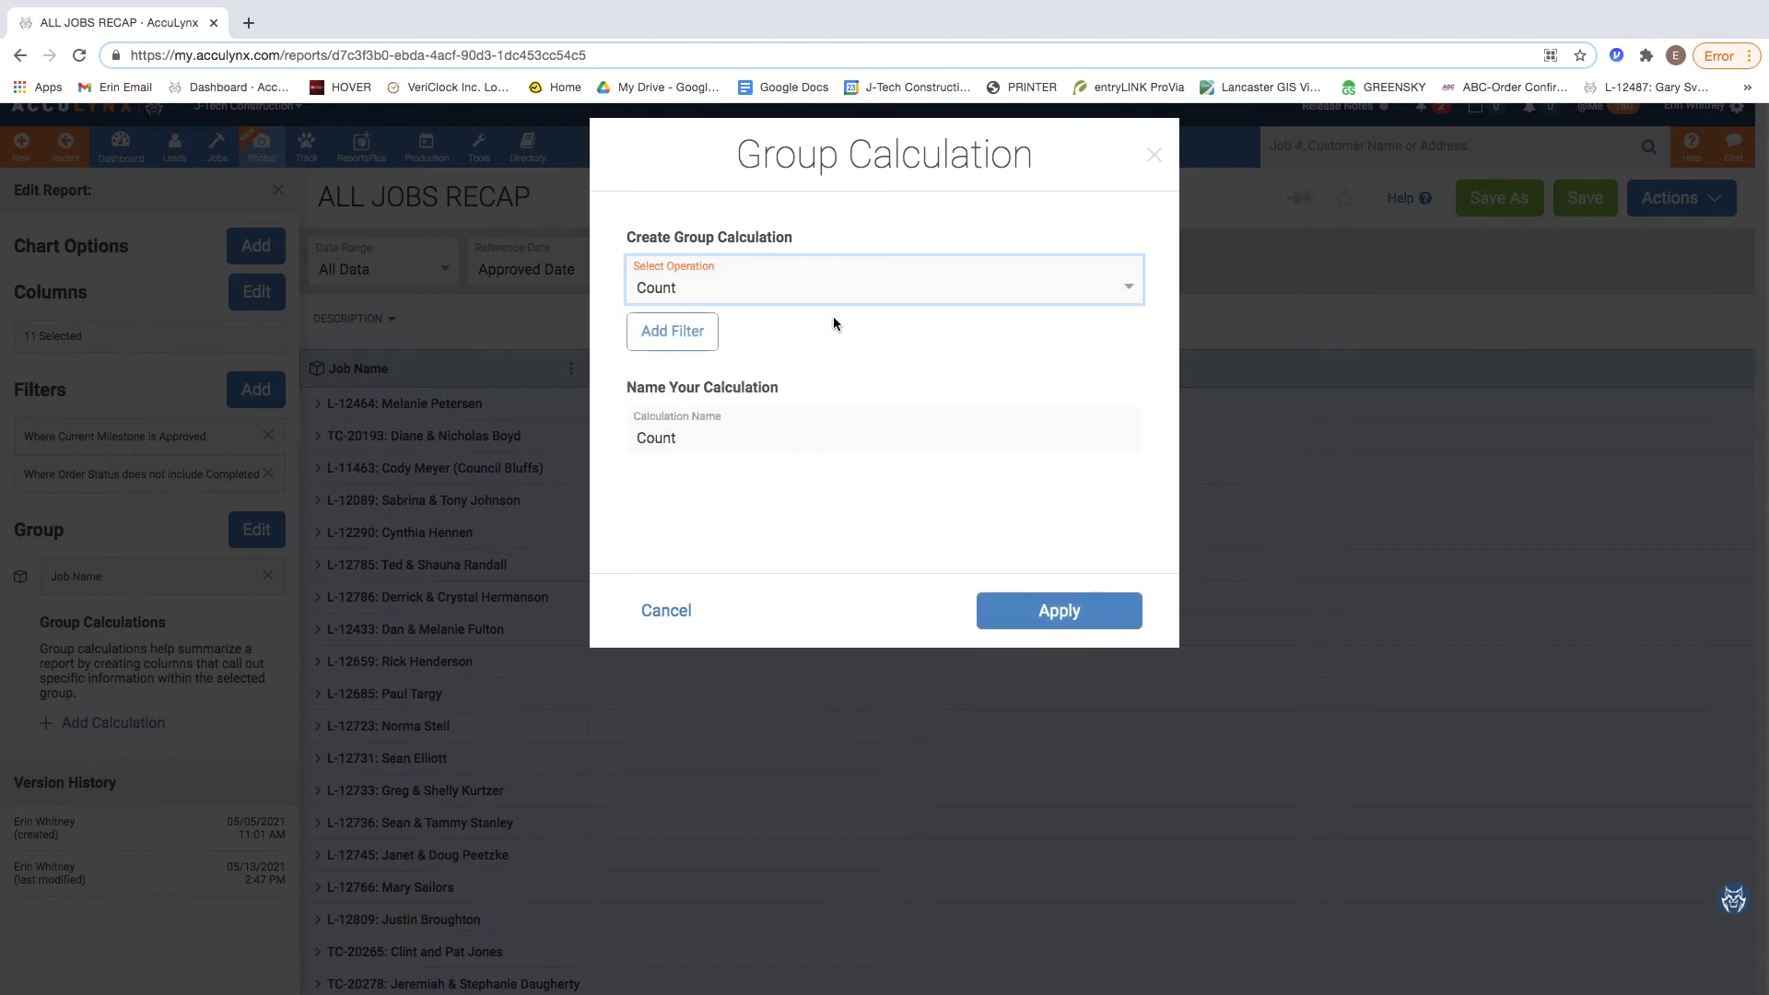
click(689, 333)
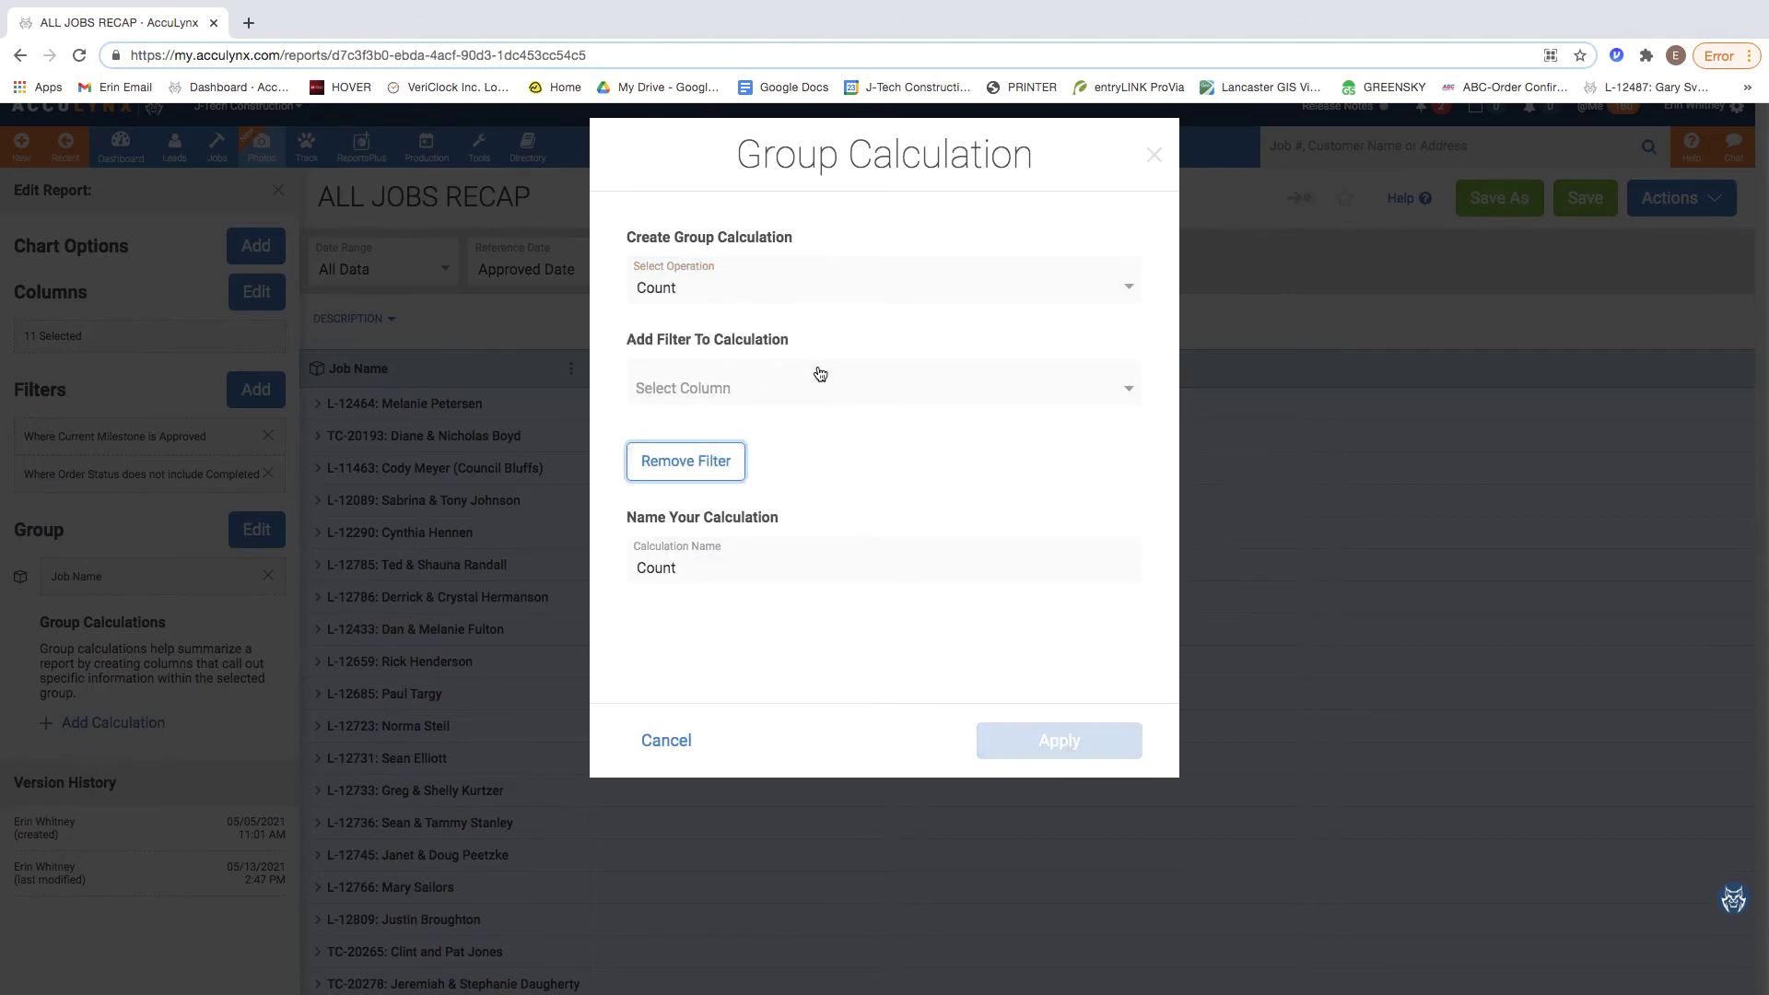
click(816, 379)
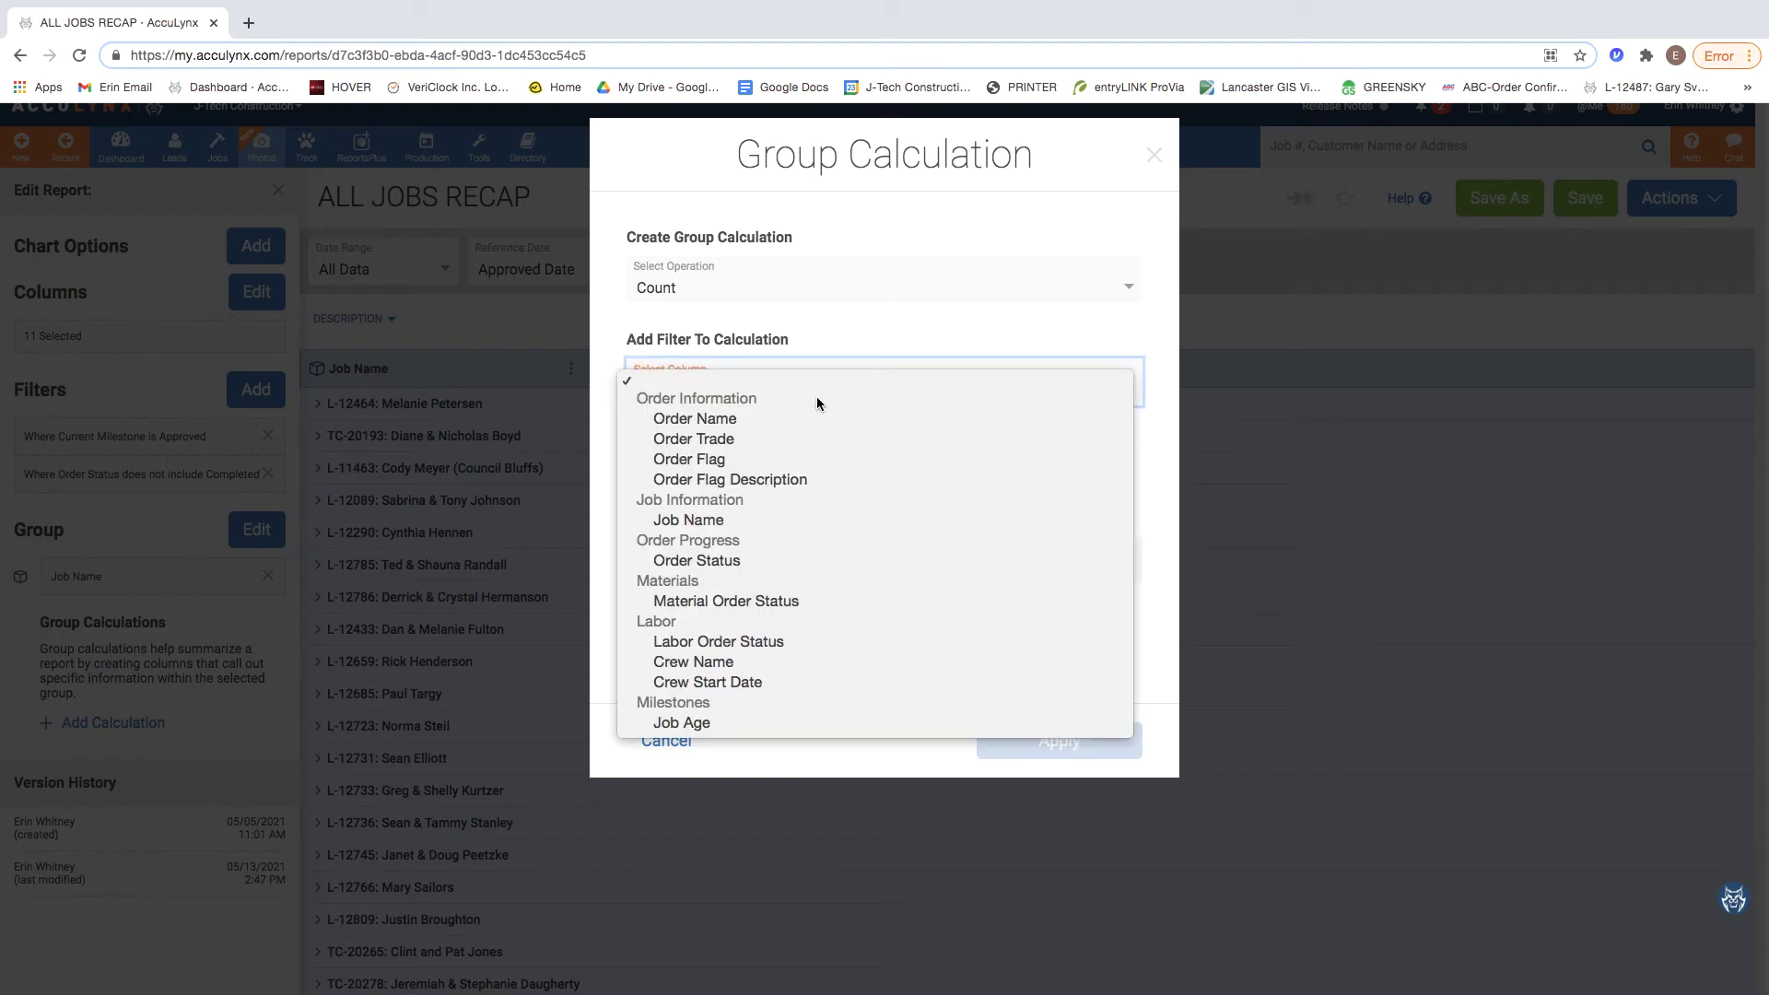
click(860, 445)
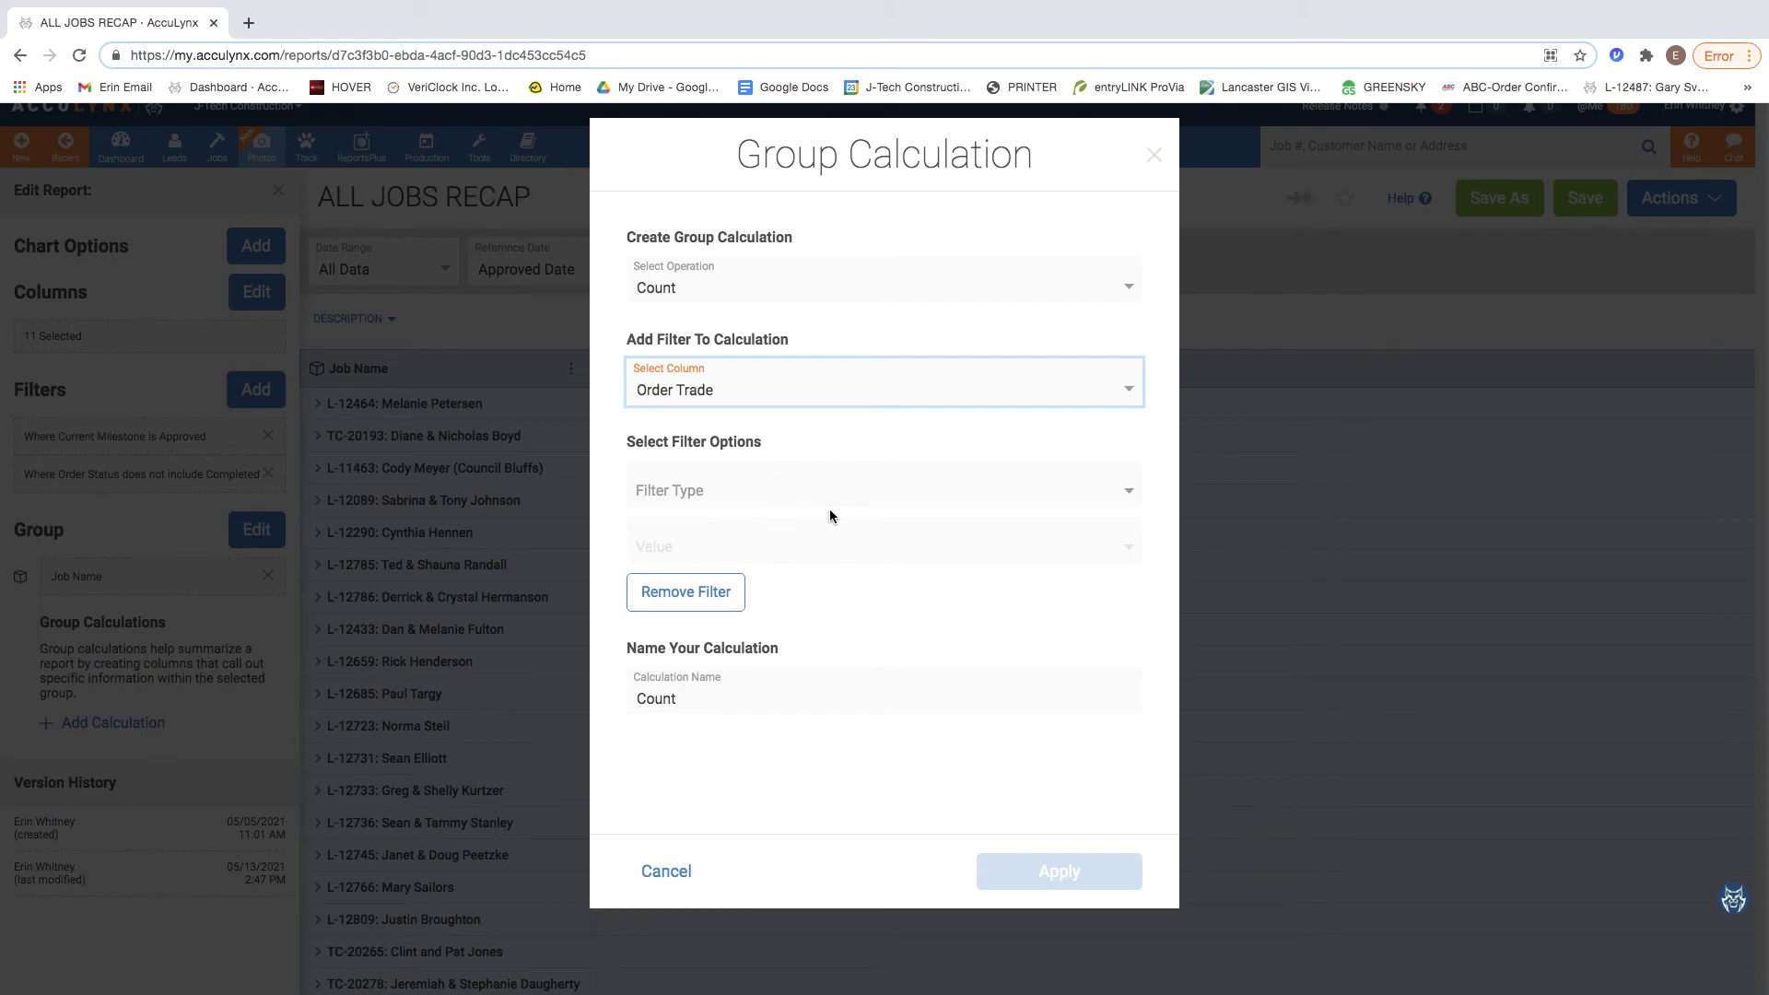
Set the calculation's Order Trade filter to Does Not Include with AC Comb as the value
click(715, 481)
click(739, 560)
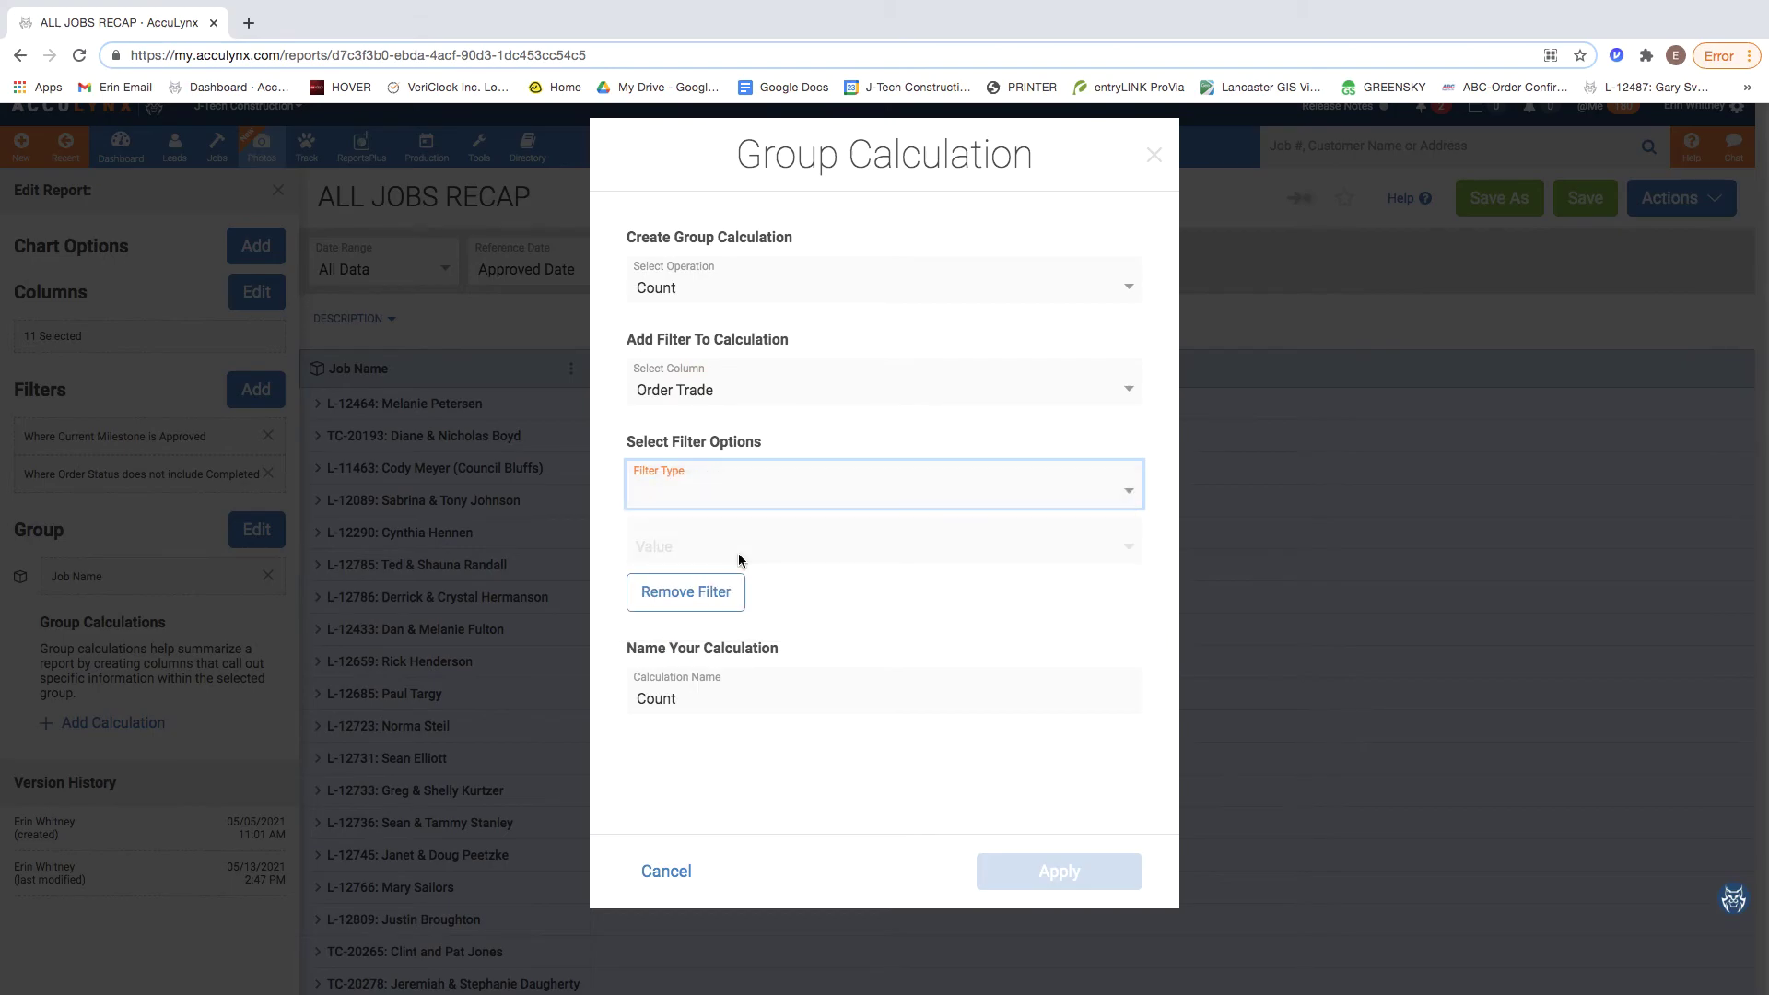
click(770, 553)
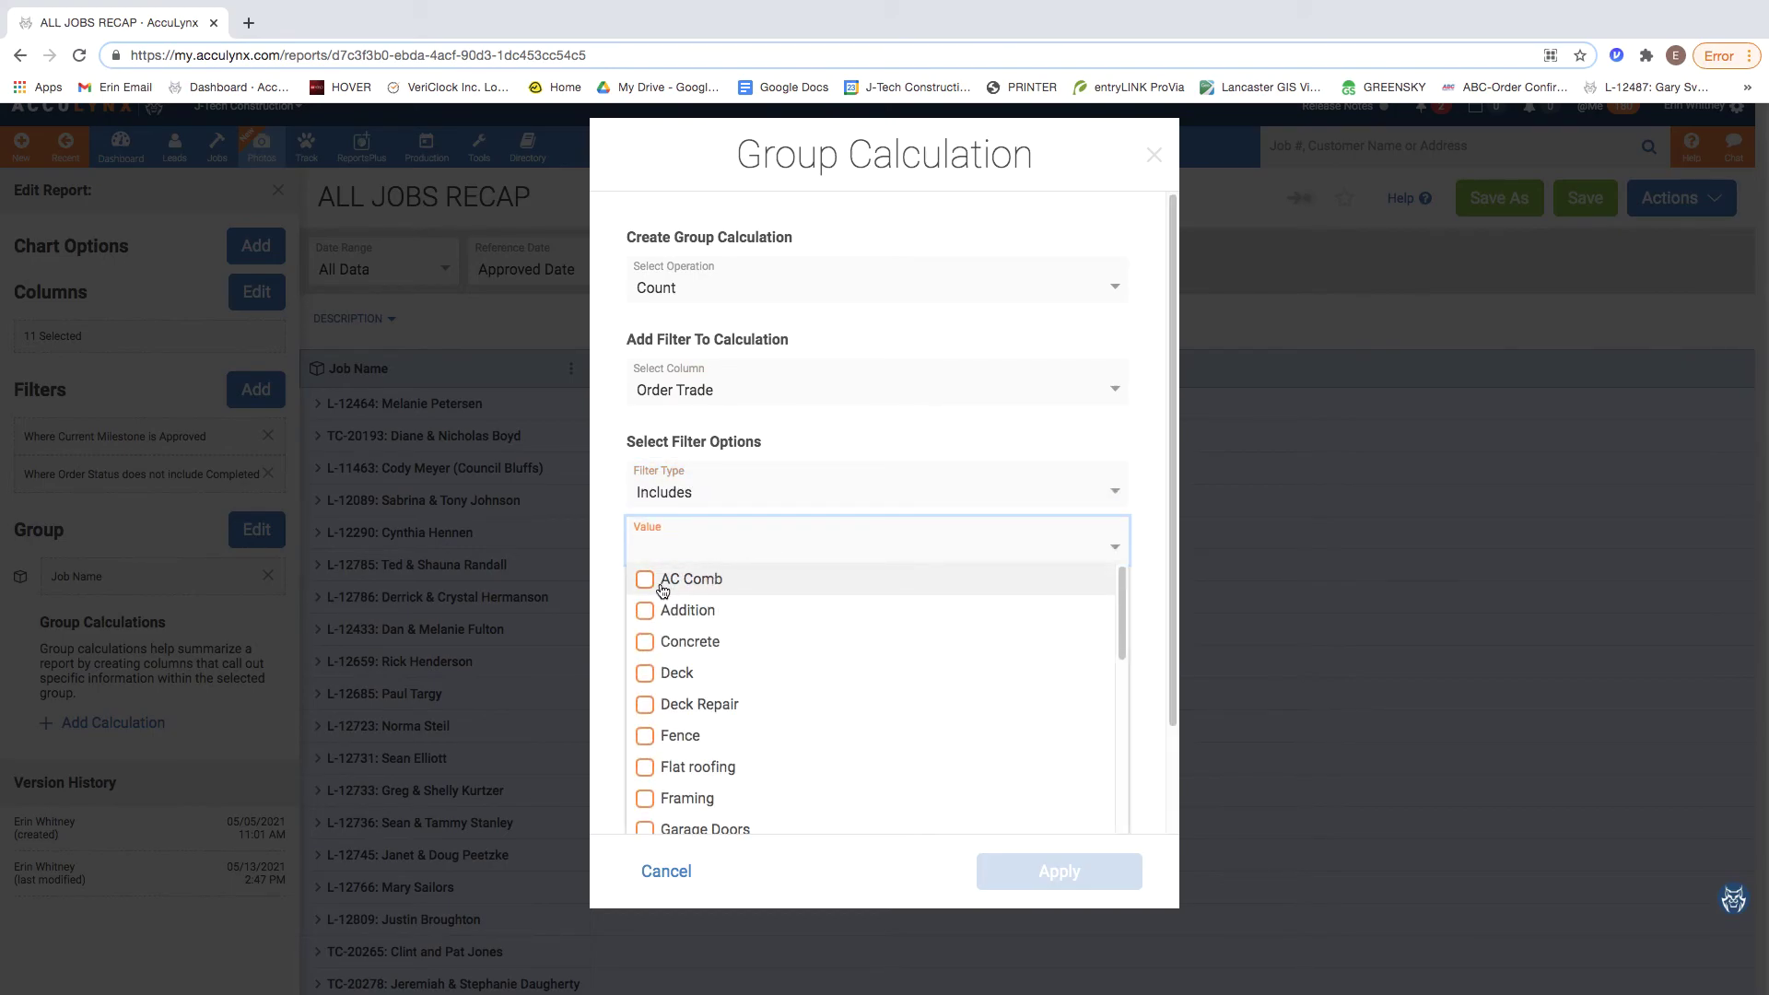
click(706, 494)
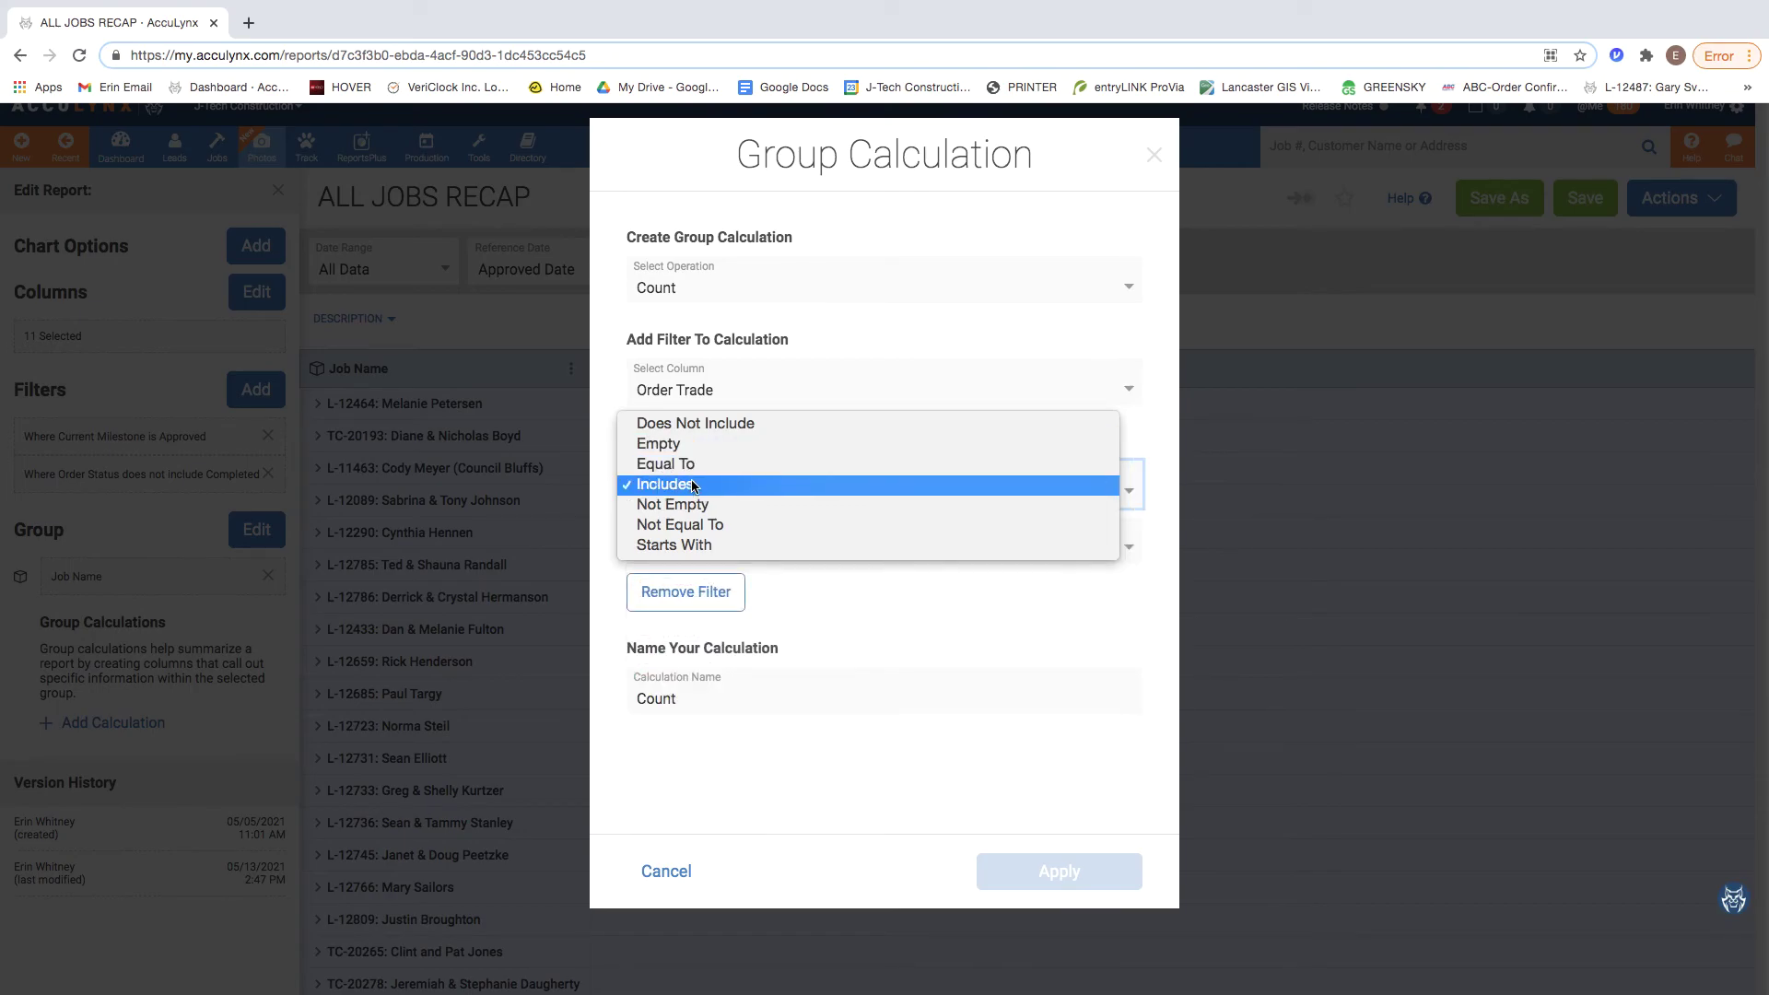
click(737, 424)
click(702, 552)
click(645, 580)
click(1143, 624)
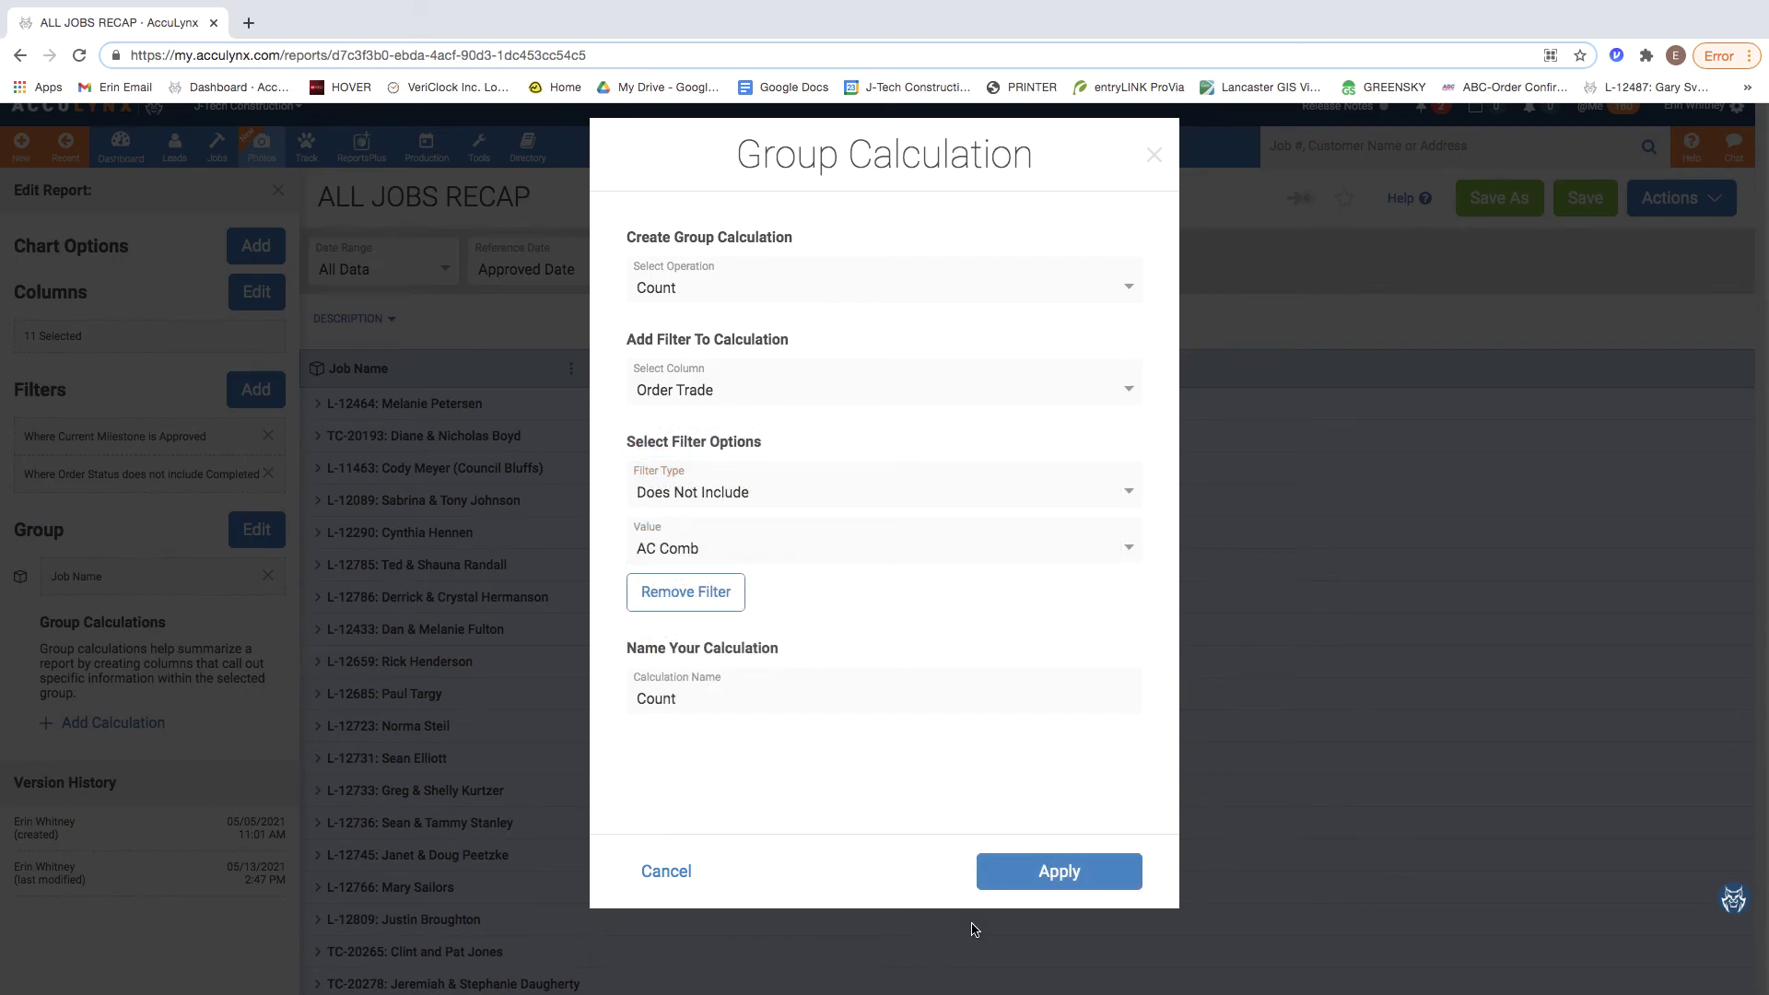
Name the calculation "Total Count without AC COMbs" and apply it to the report
double_click(737, 695)
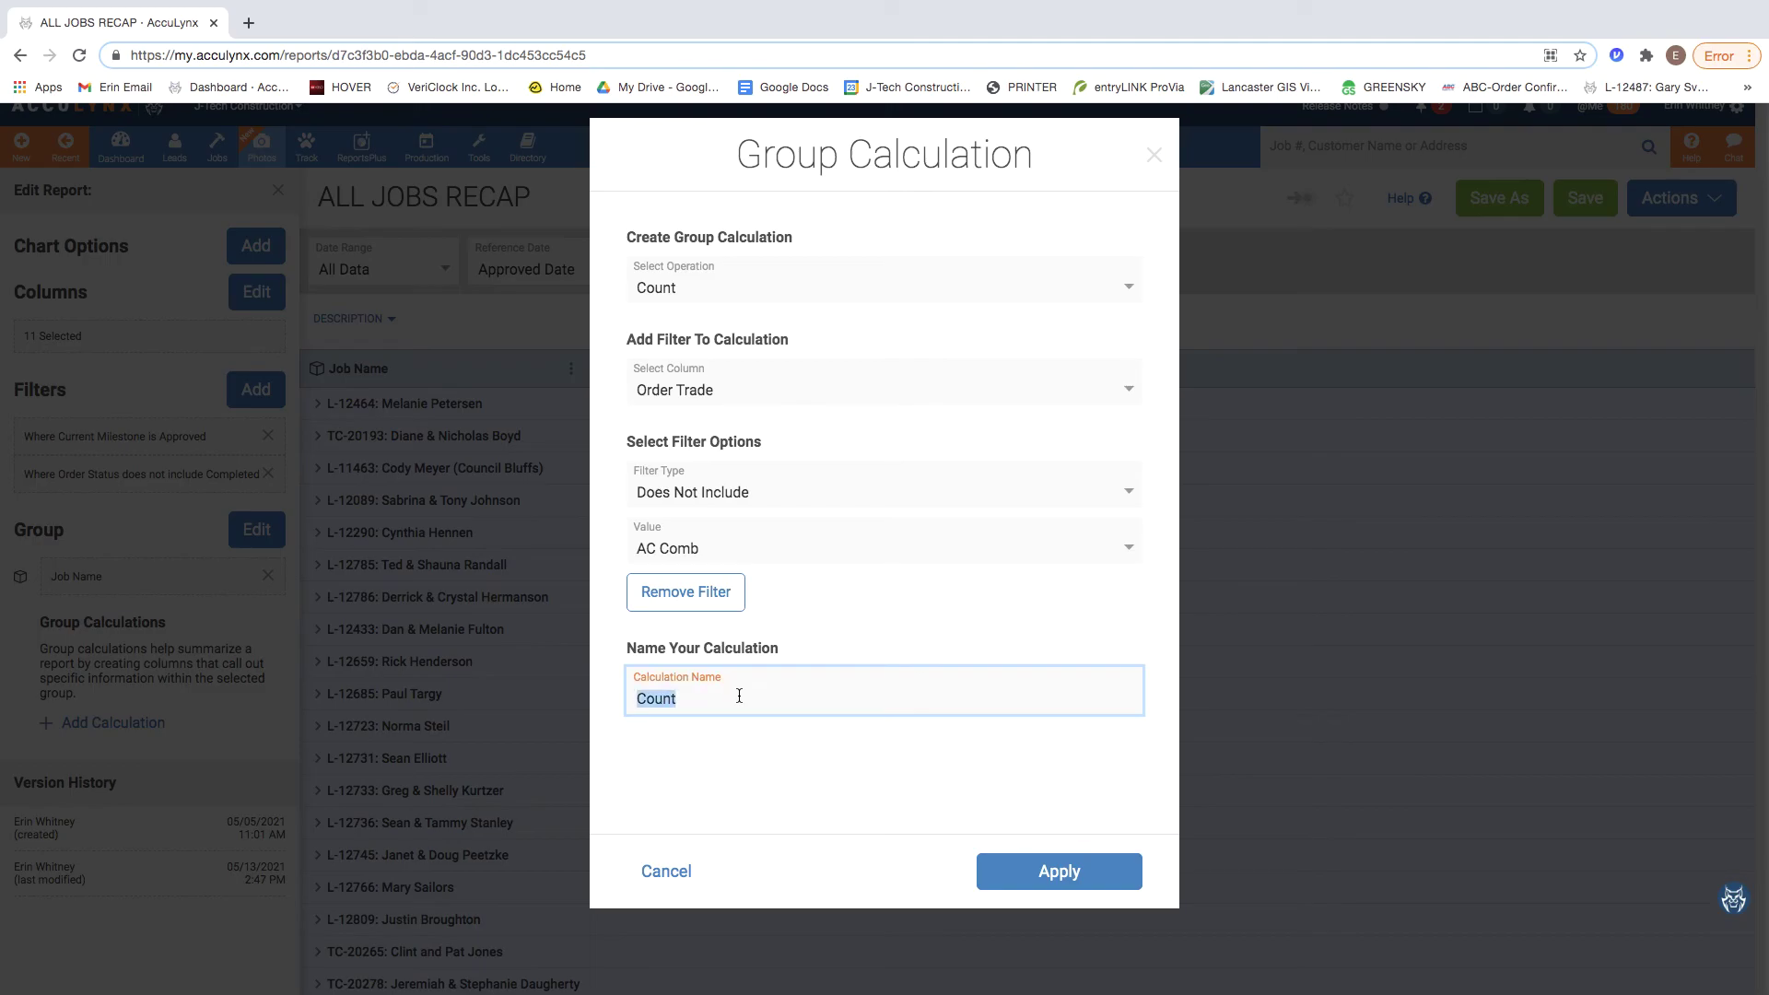
text(Total)
click(1060, 870)
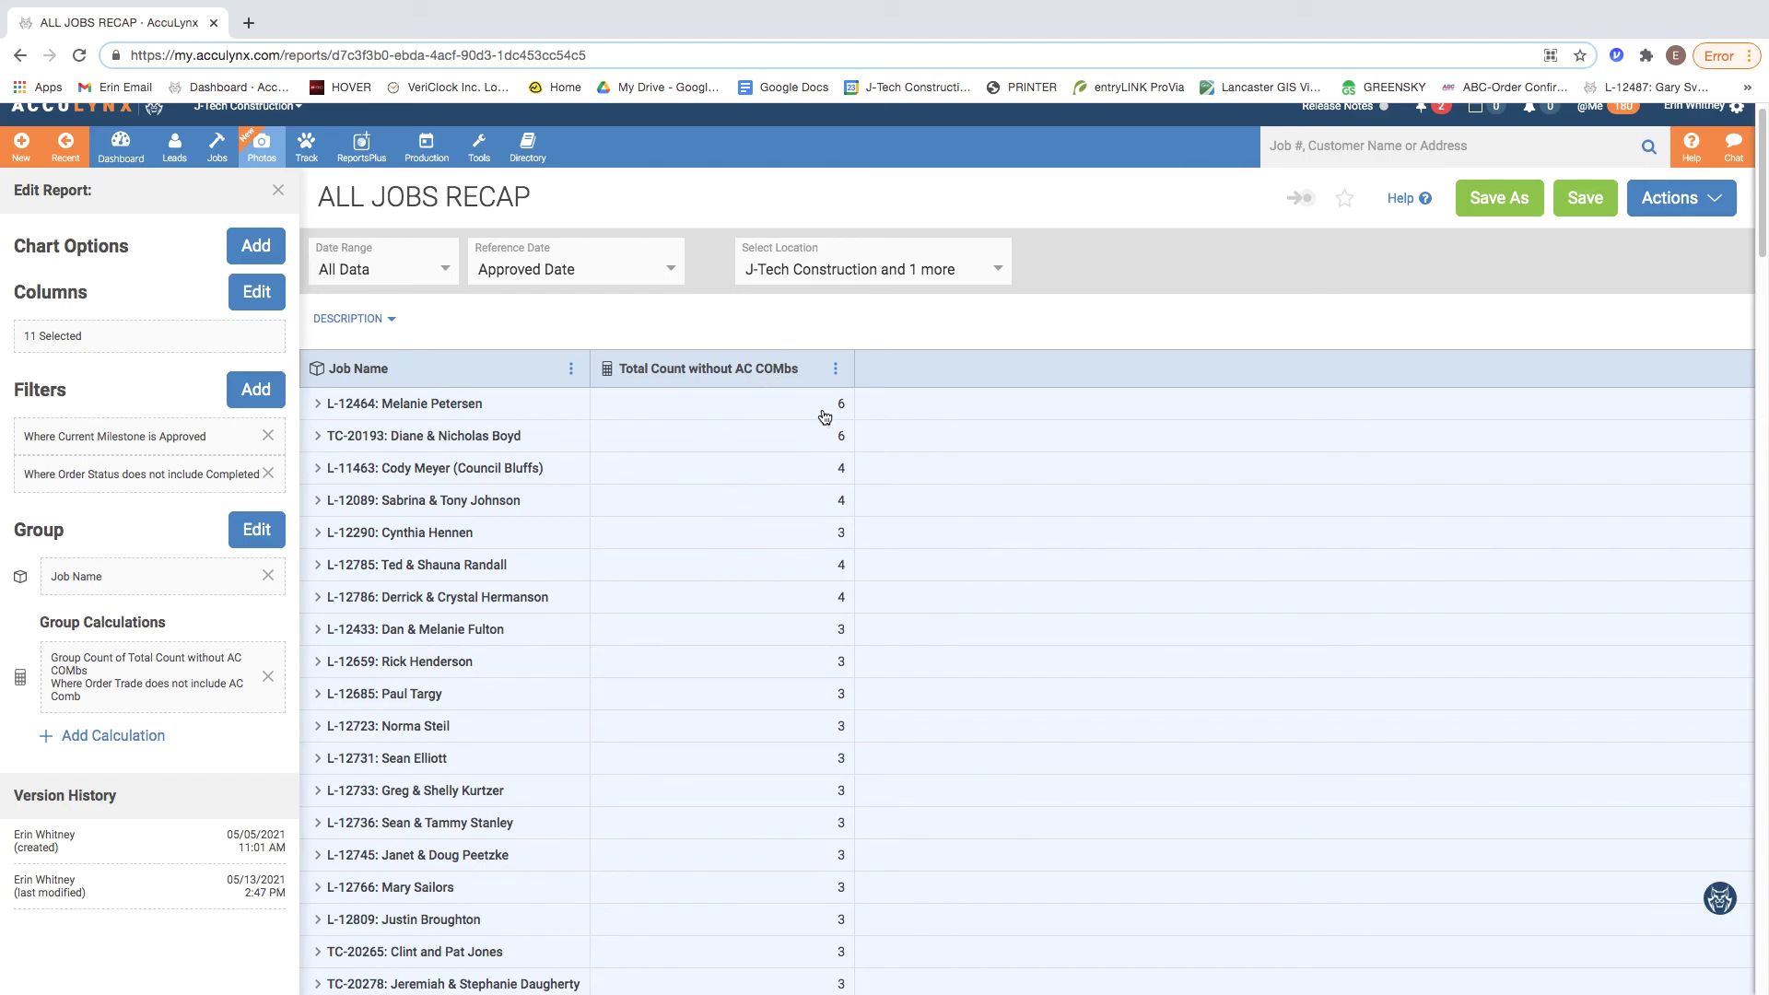
Examine the orders inside the first job group, then look through the calculated count for every job down to the total records
click(770, 419)
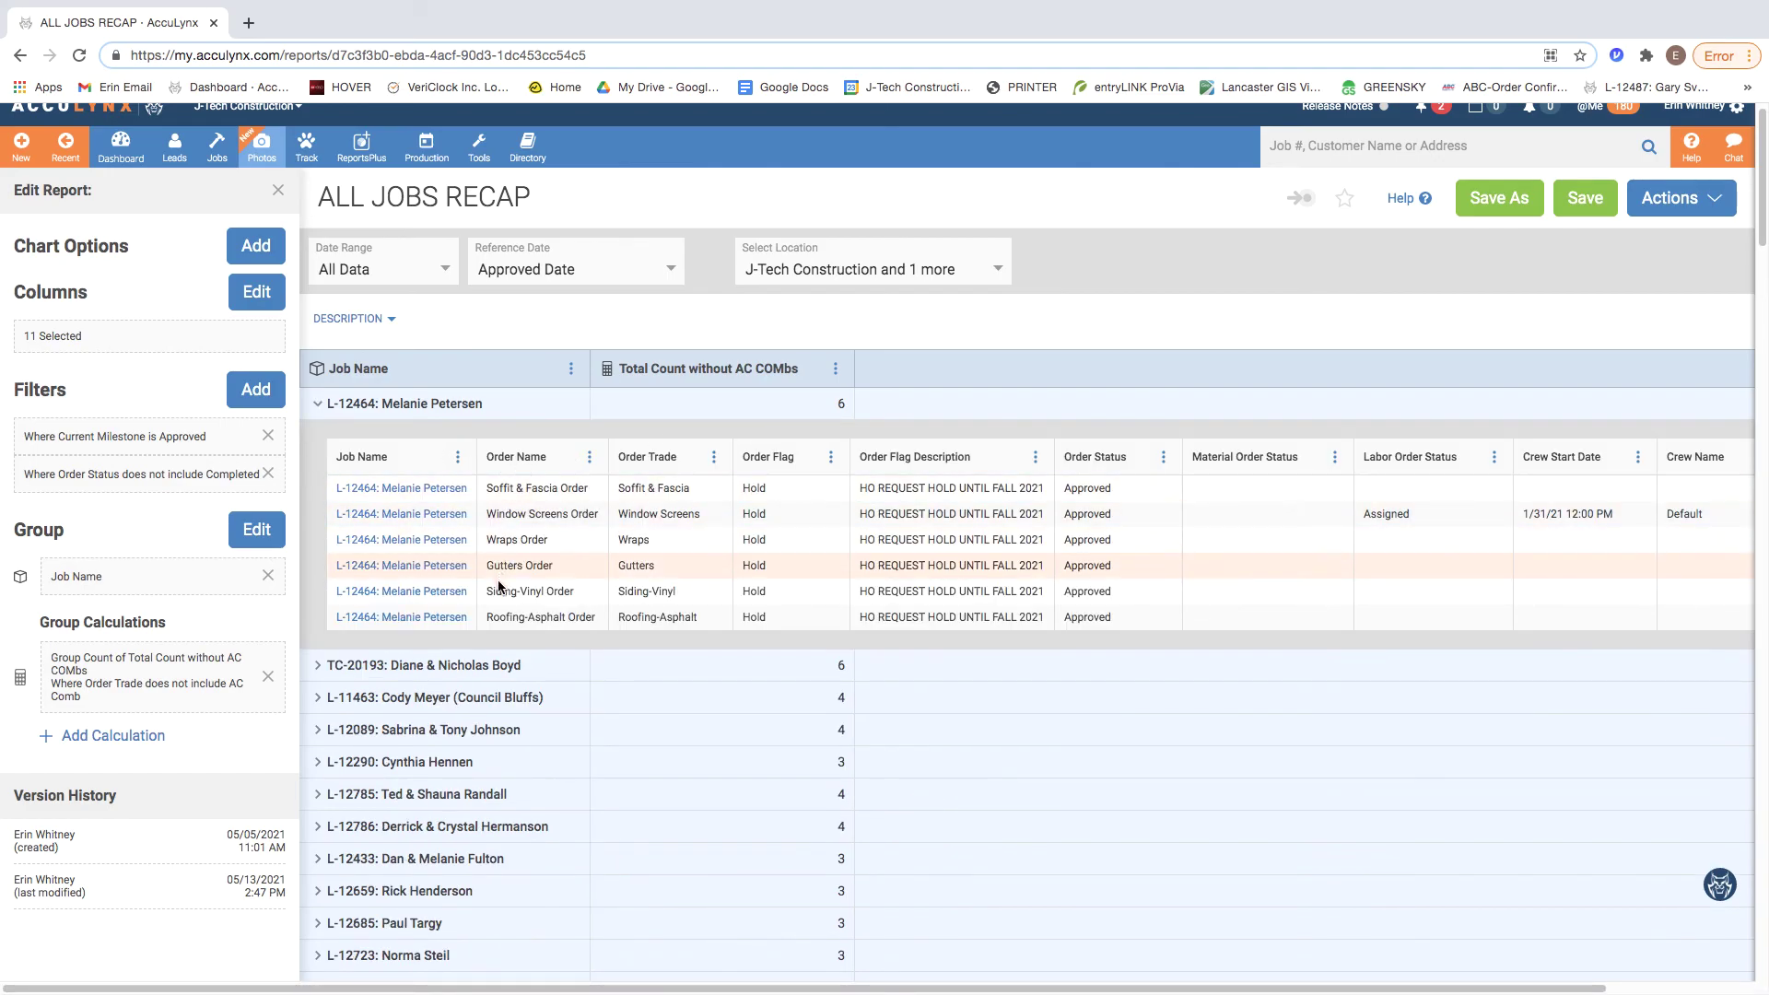
click(487, 415)
scroll(812, 717, down, 10)
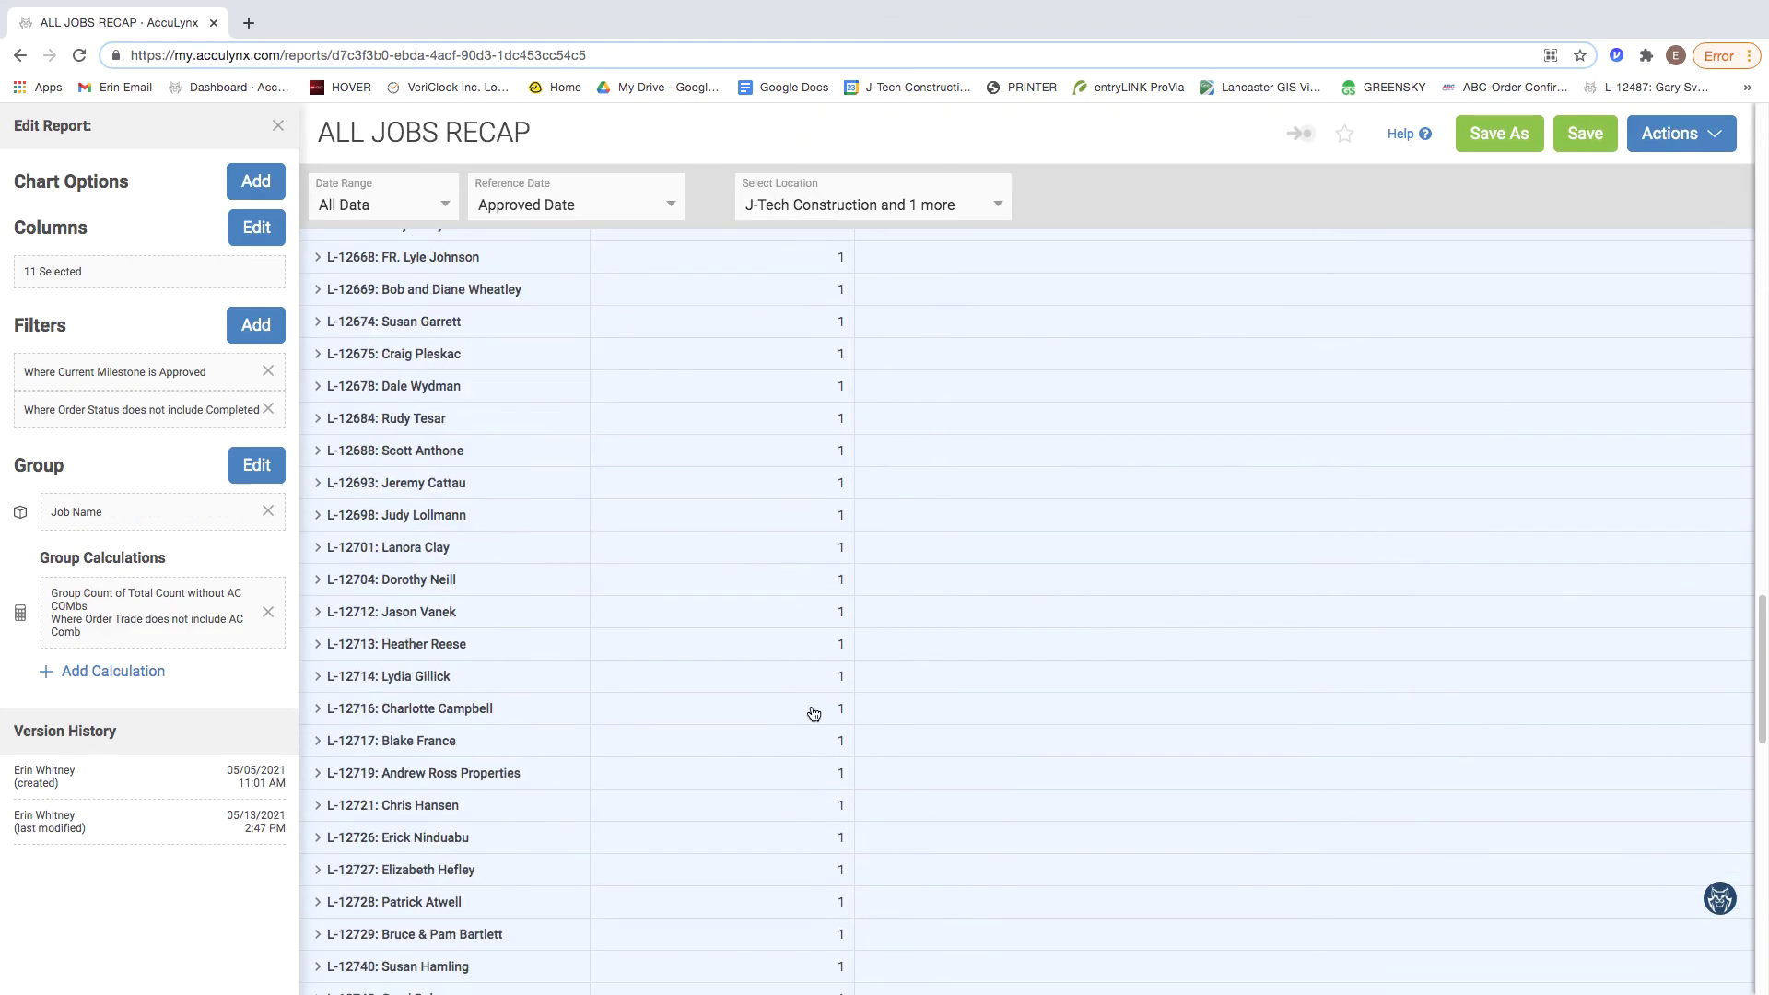
scroll(813, 714, down, 8)
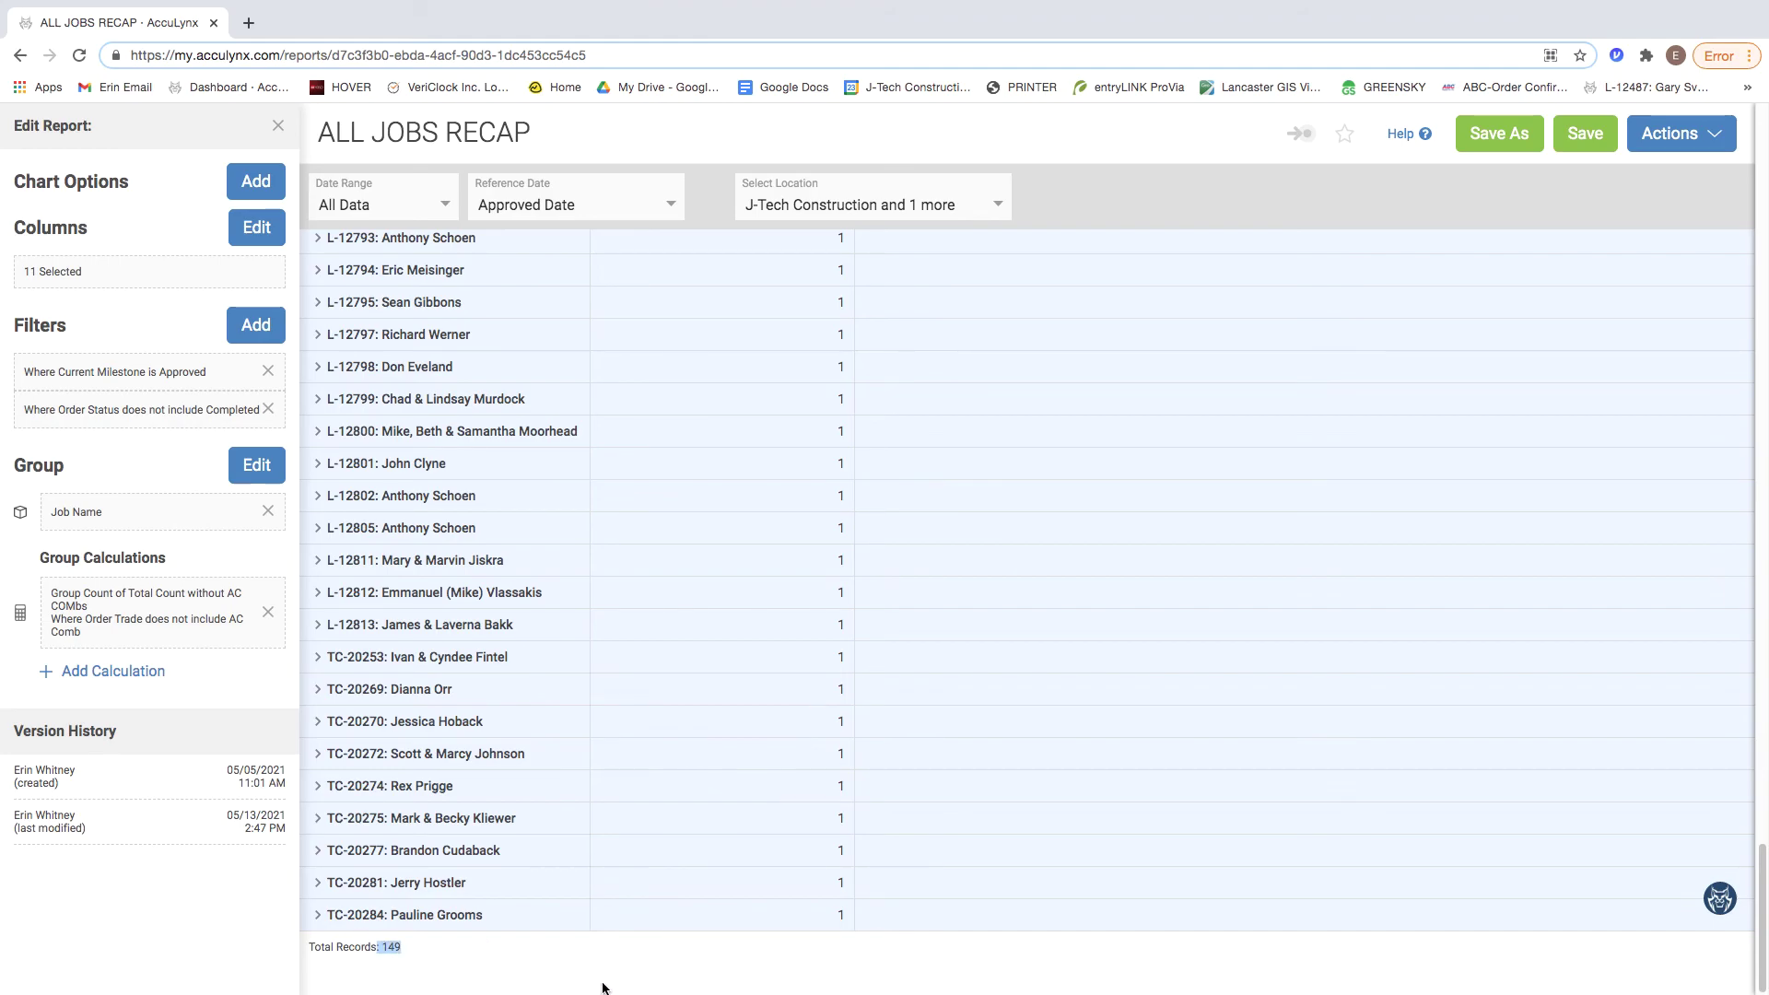
scroll(862, 617, up, 20)
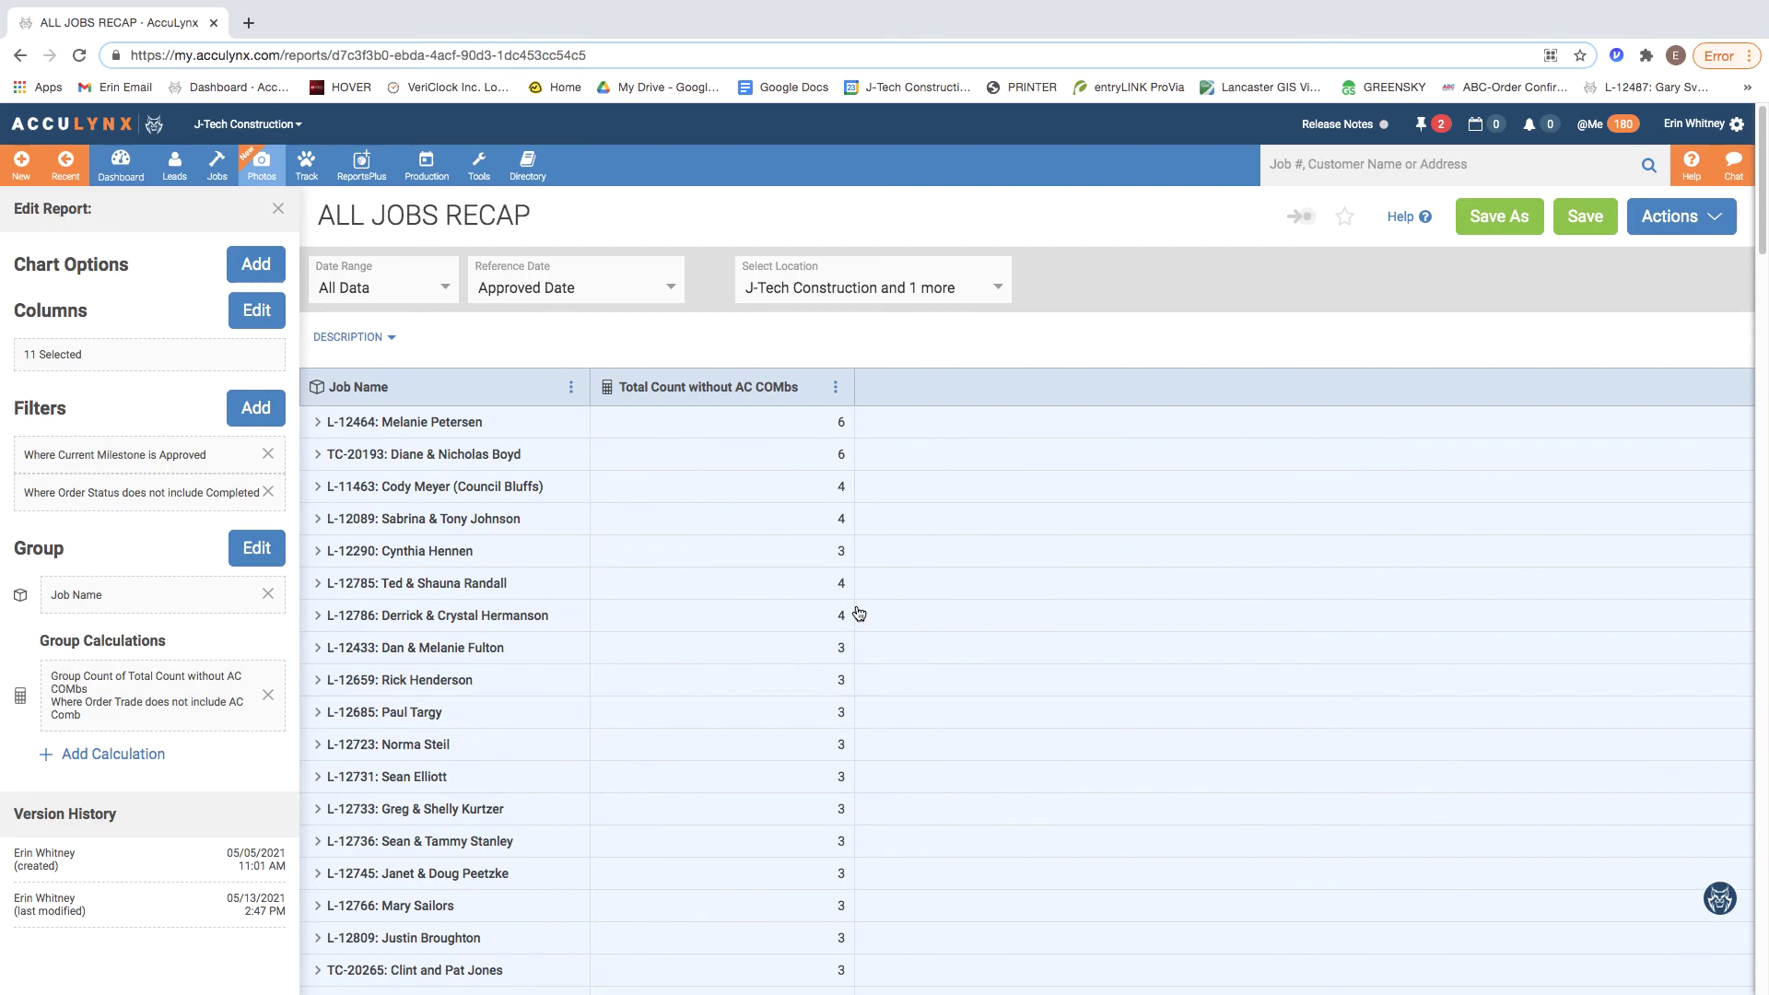
scroll(859, 613, down, 1)
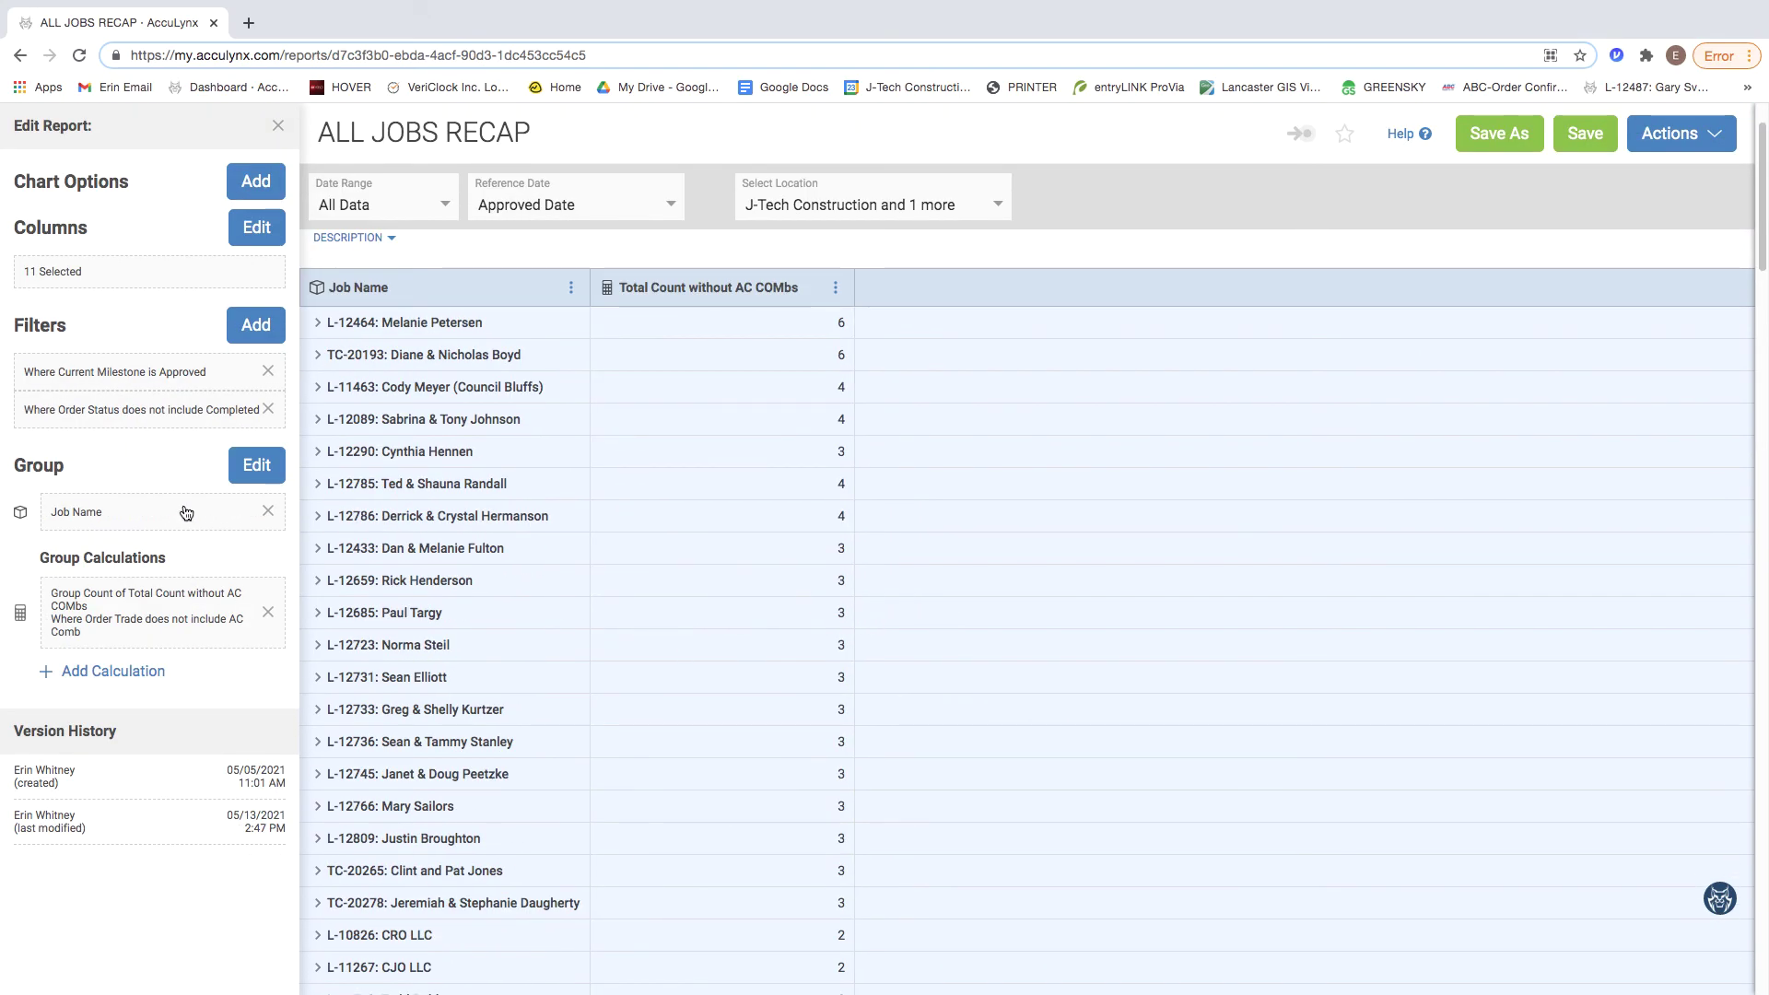
Change the group calculation's operation to Sum of without choosing a column, apply it and look through the report
click(212, 617)
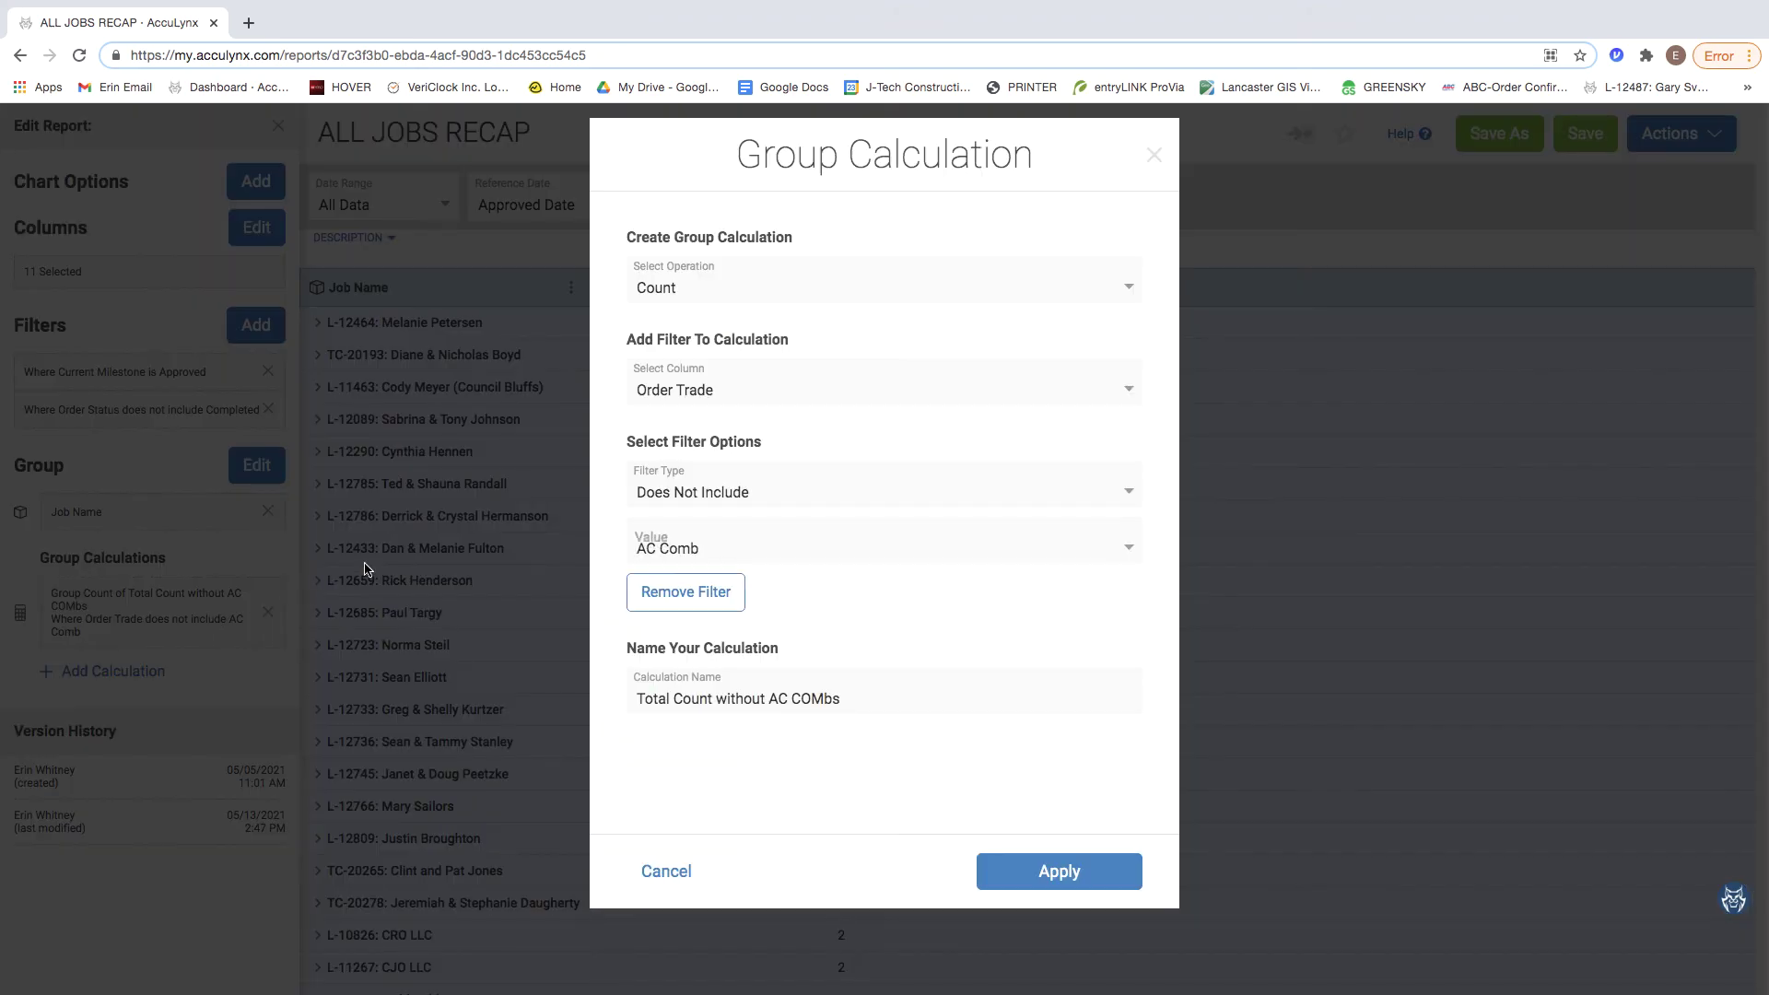
click(820, 274)
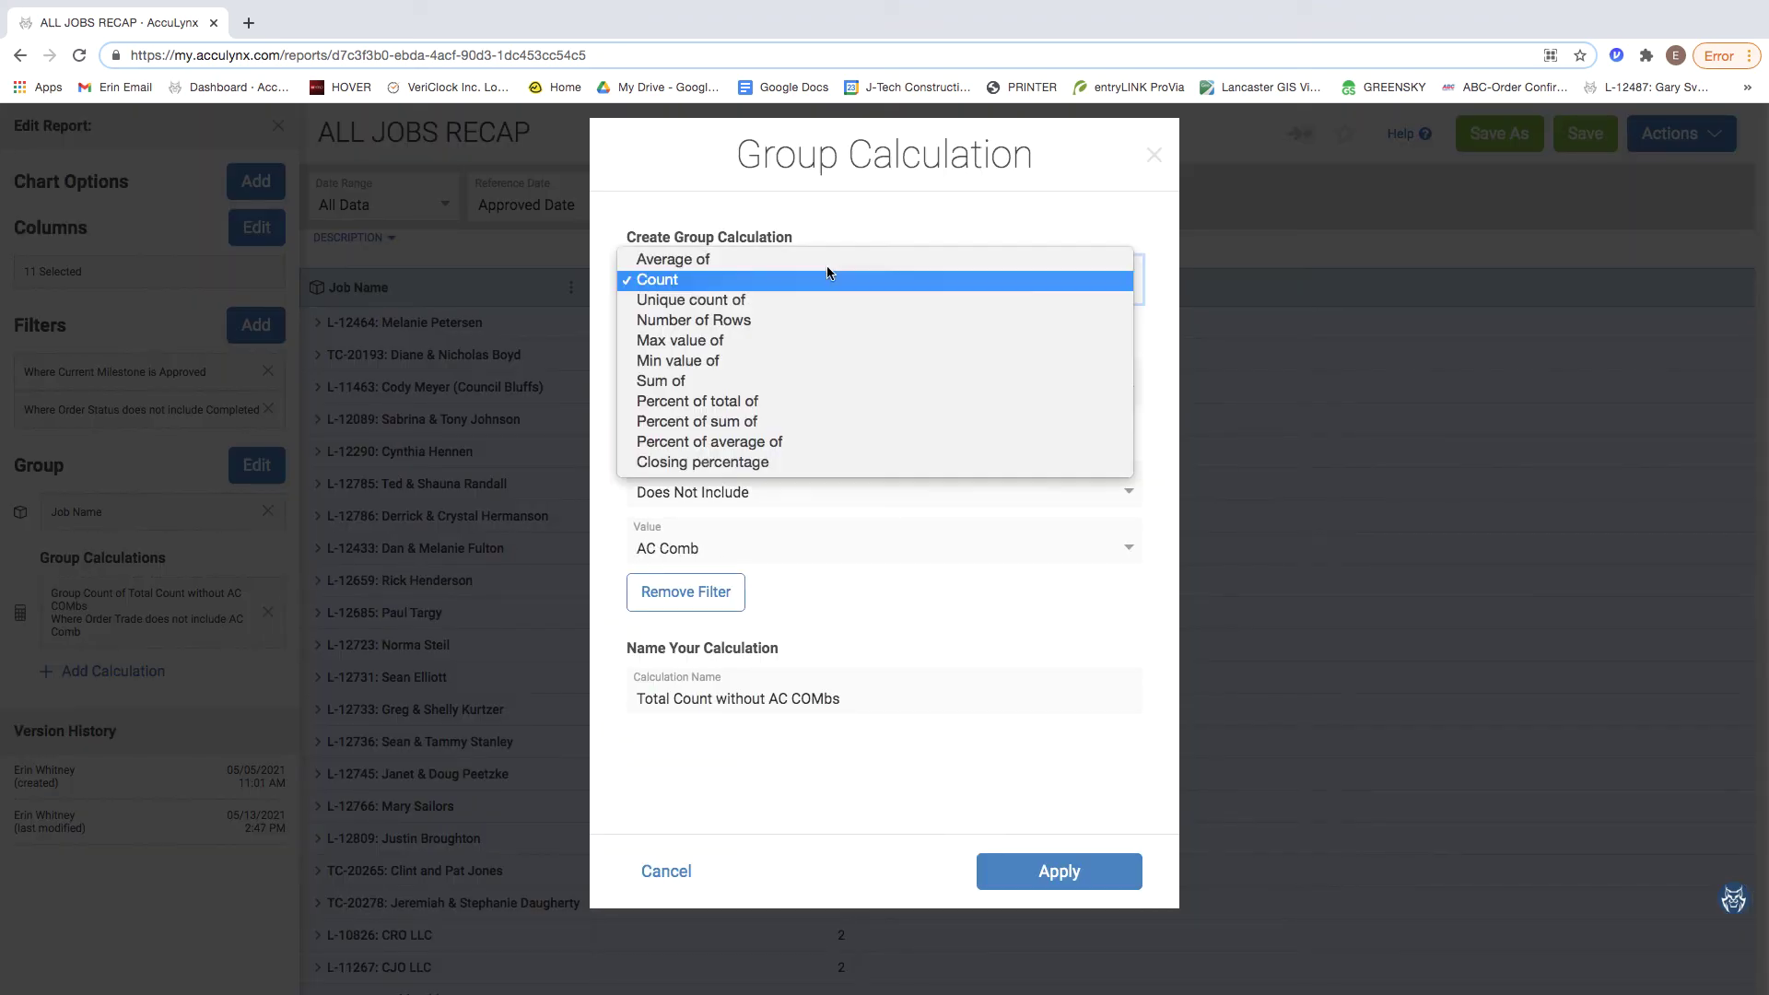
click(792, 378)
click(826, 338)
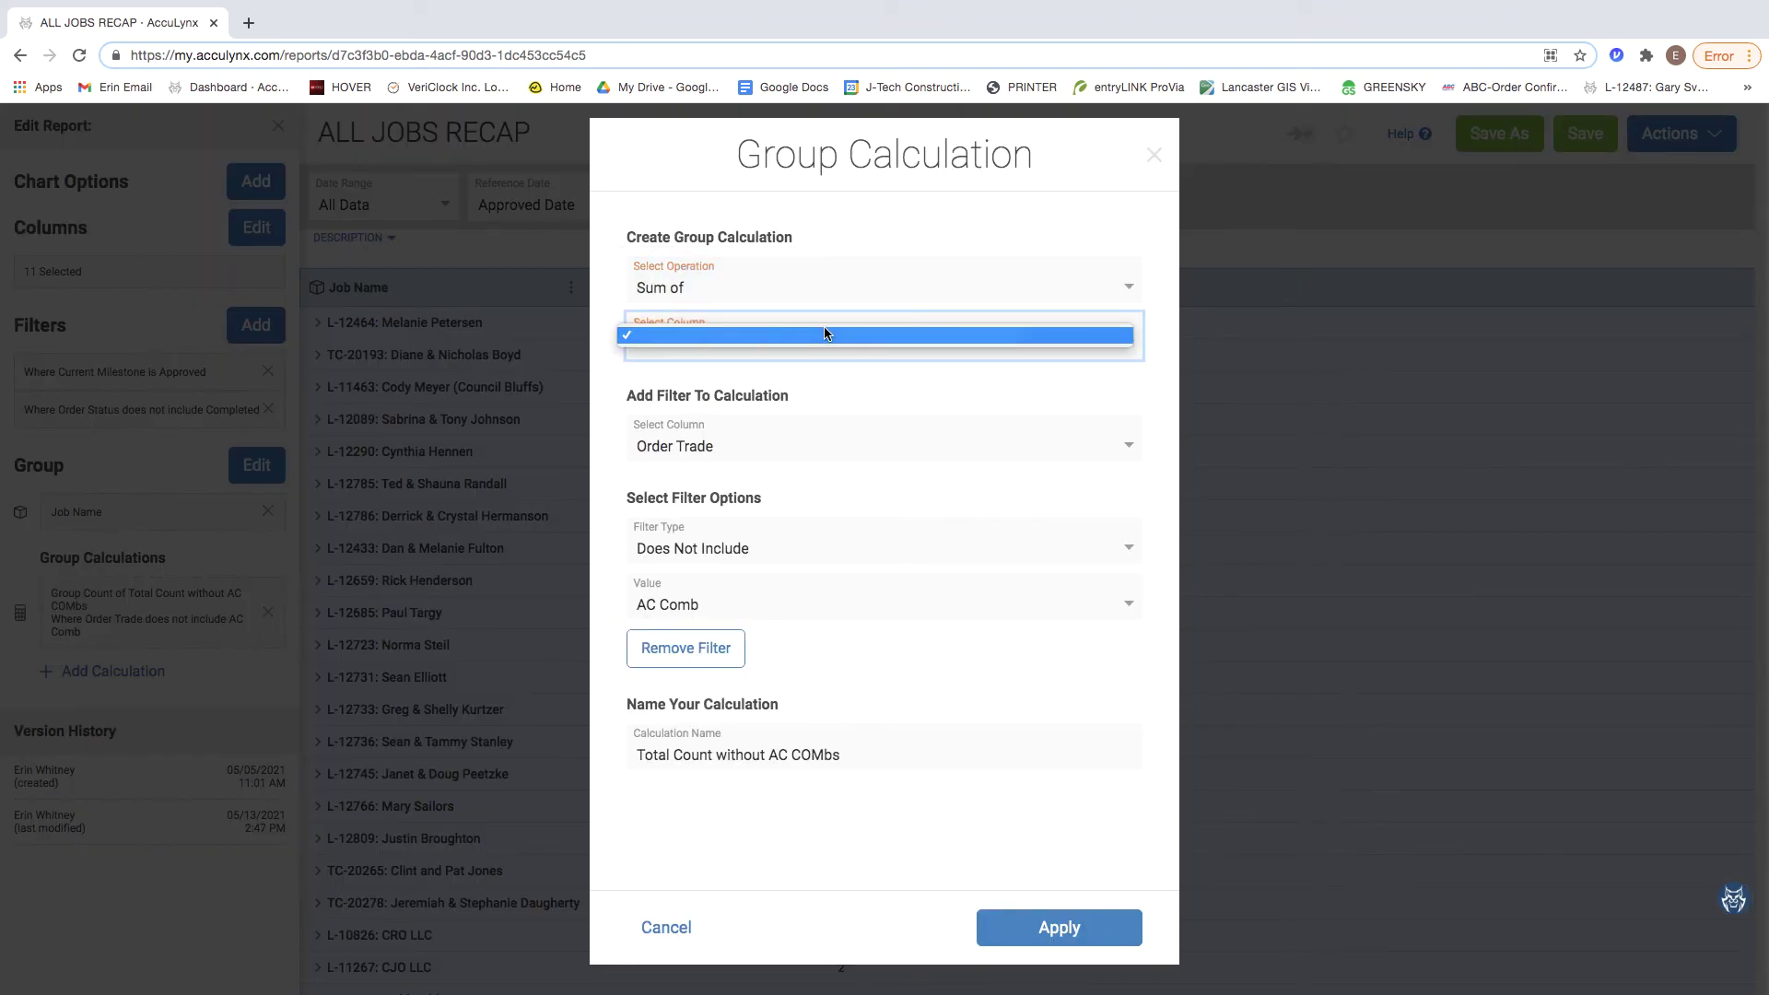
click(831, 341)
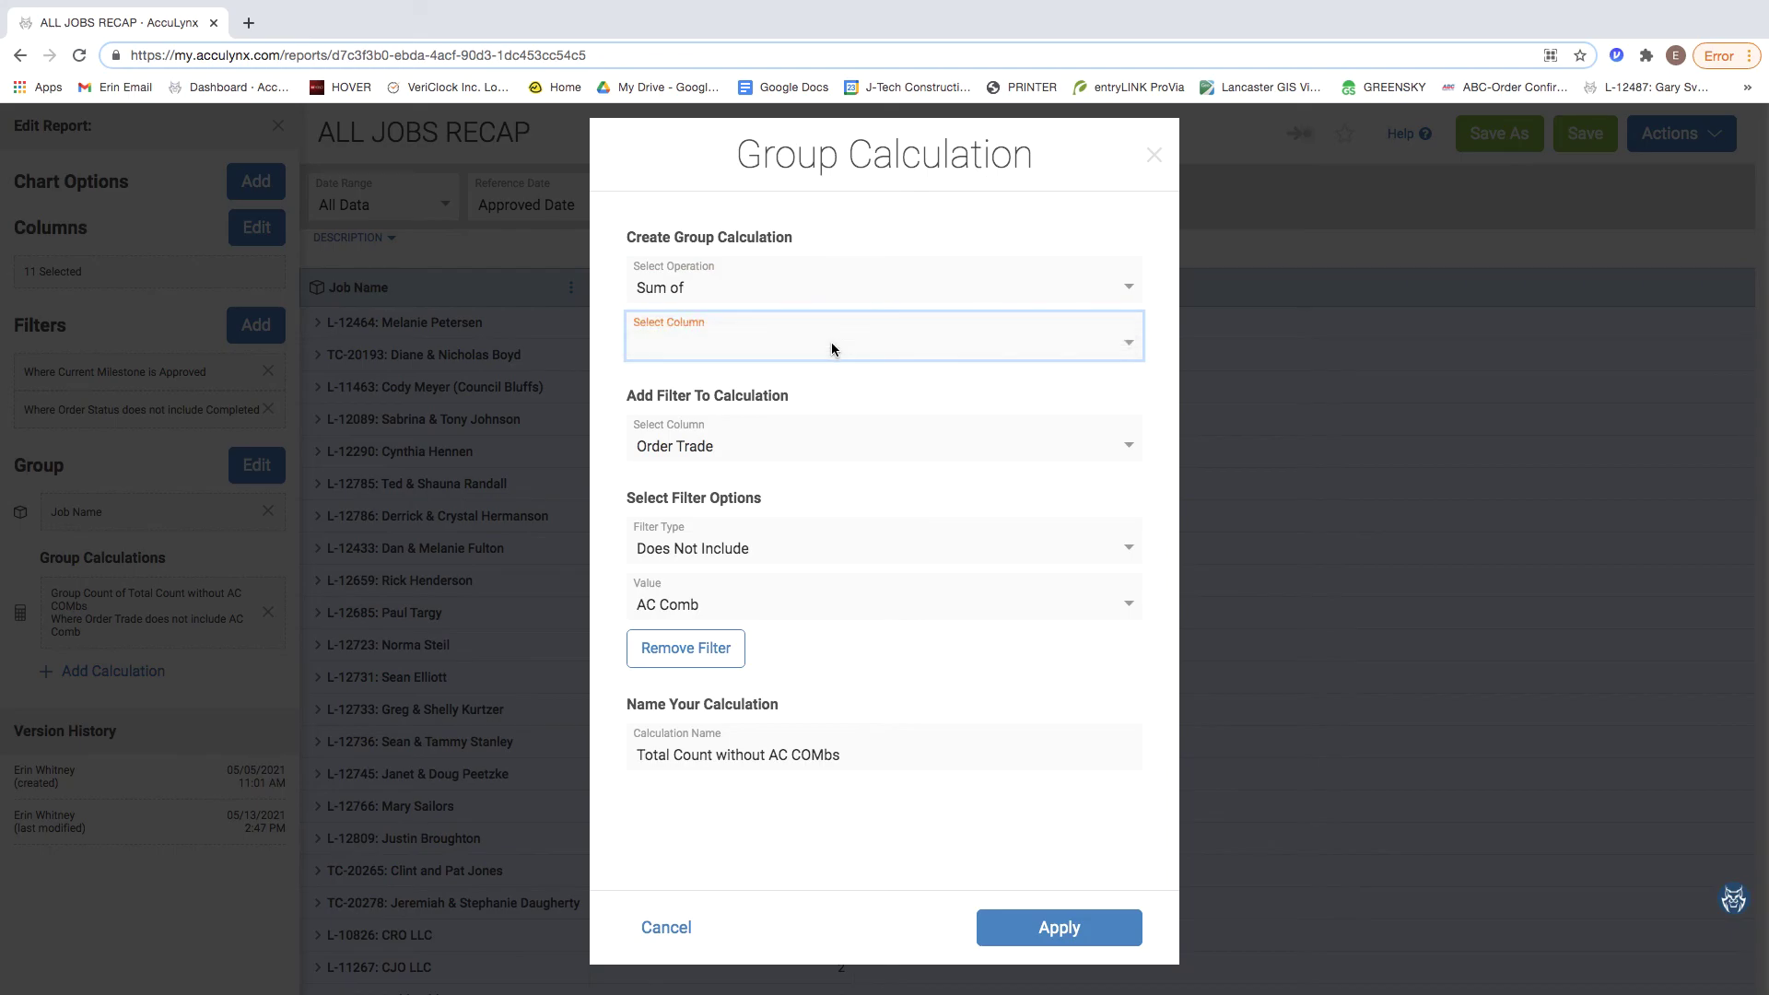
click(1135, 343)
click(1132, 337)
click(1060, 927)
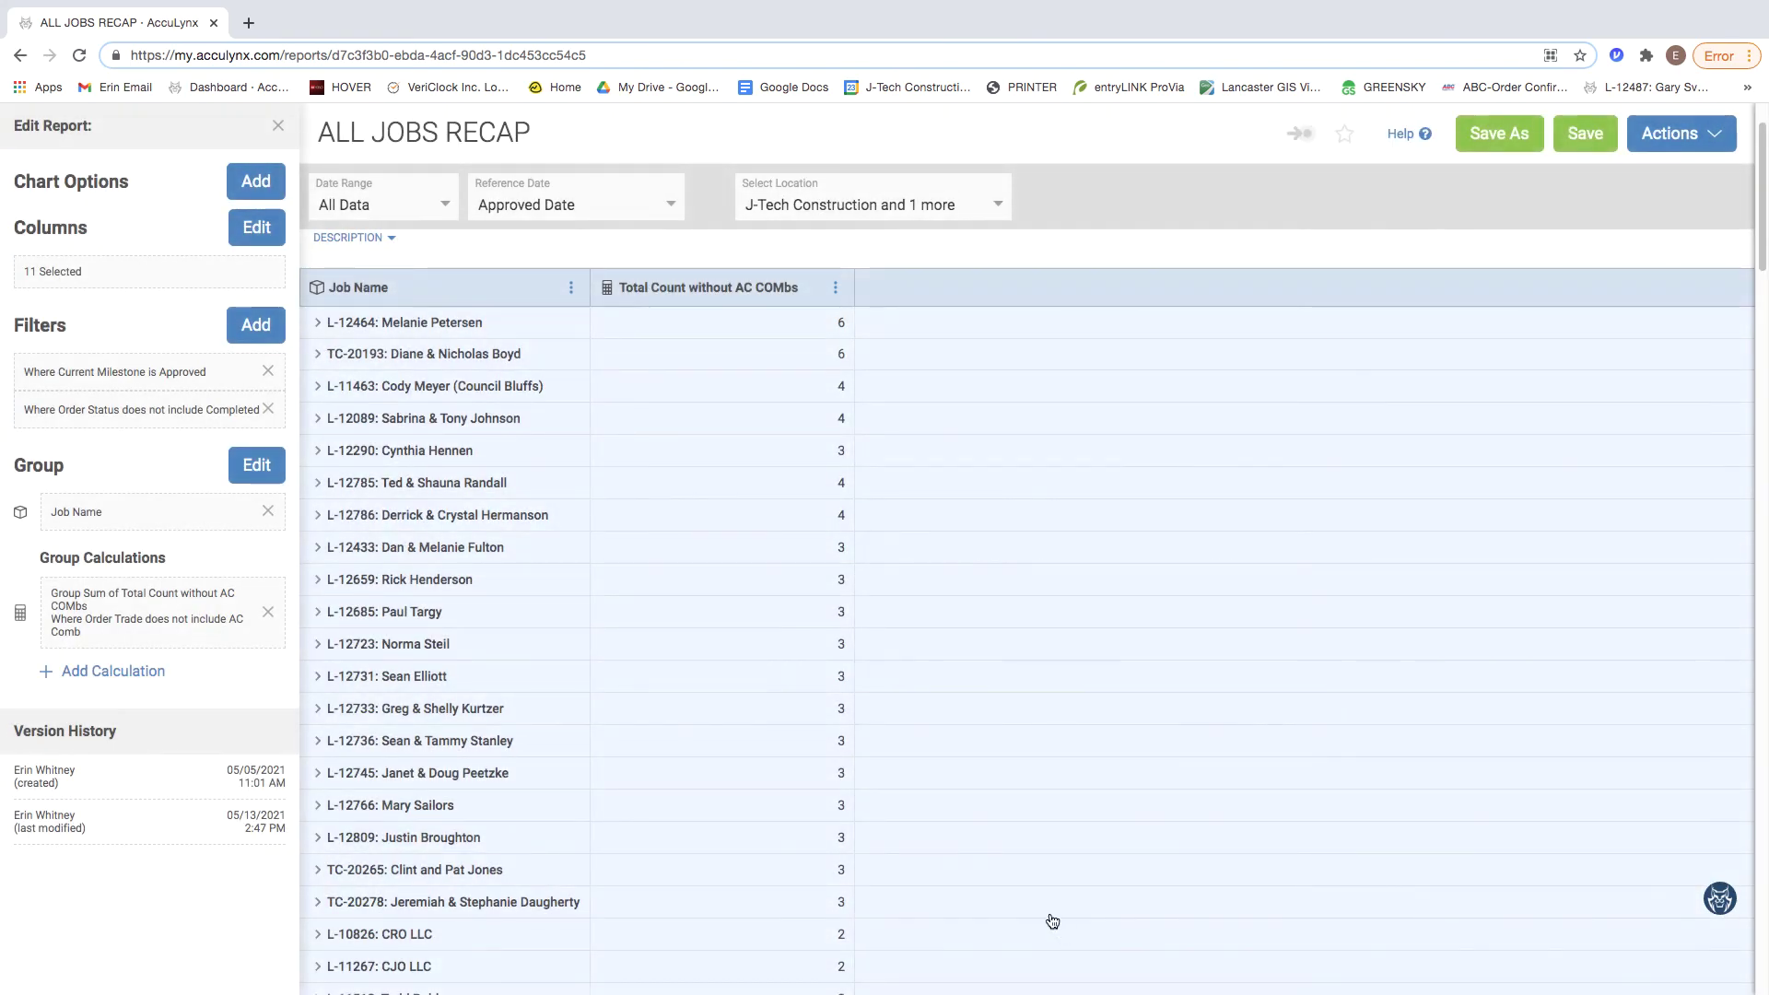
scroll(885, 610, down, 20)
scroll(900, 616, up, 20)
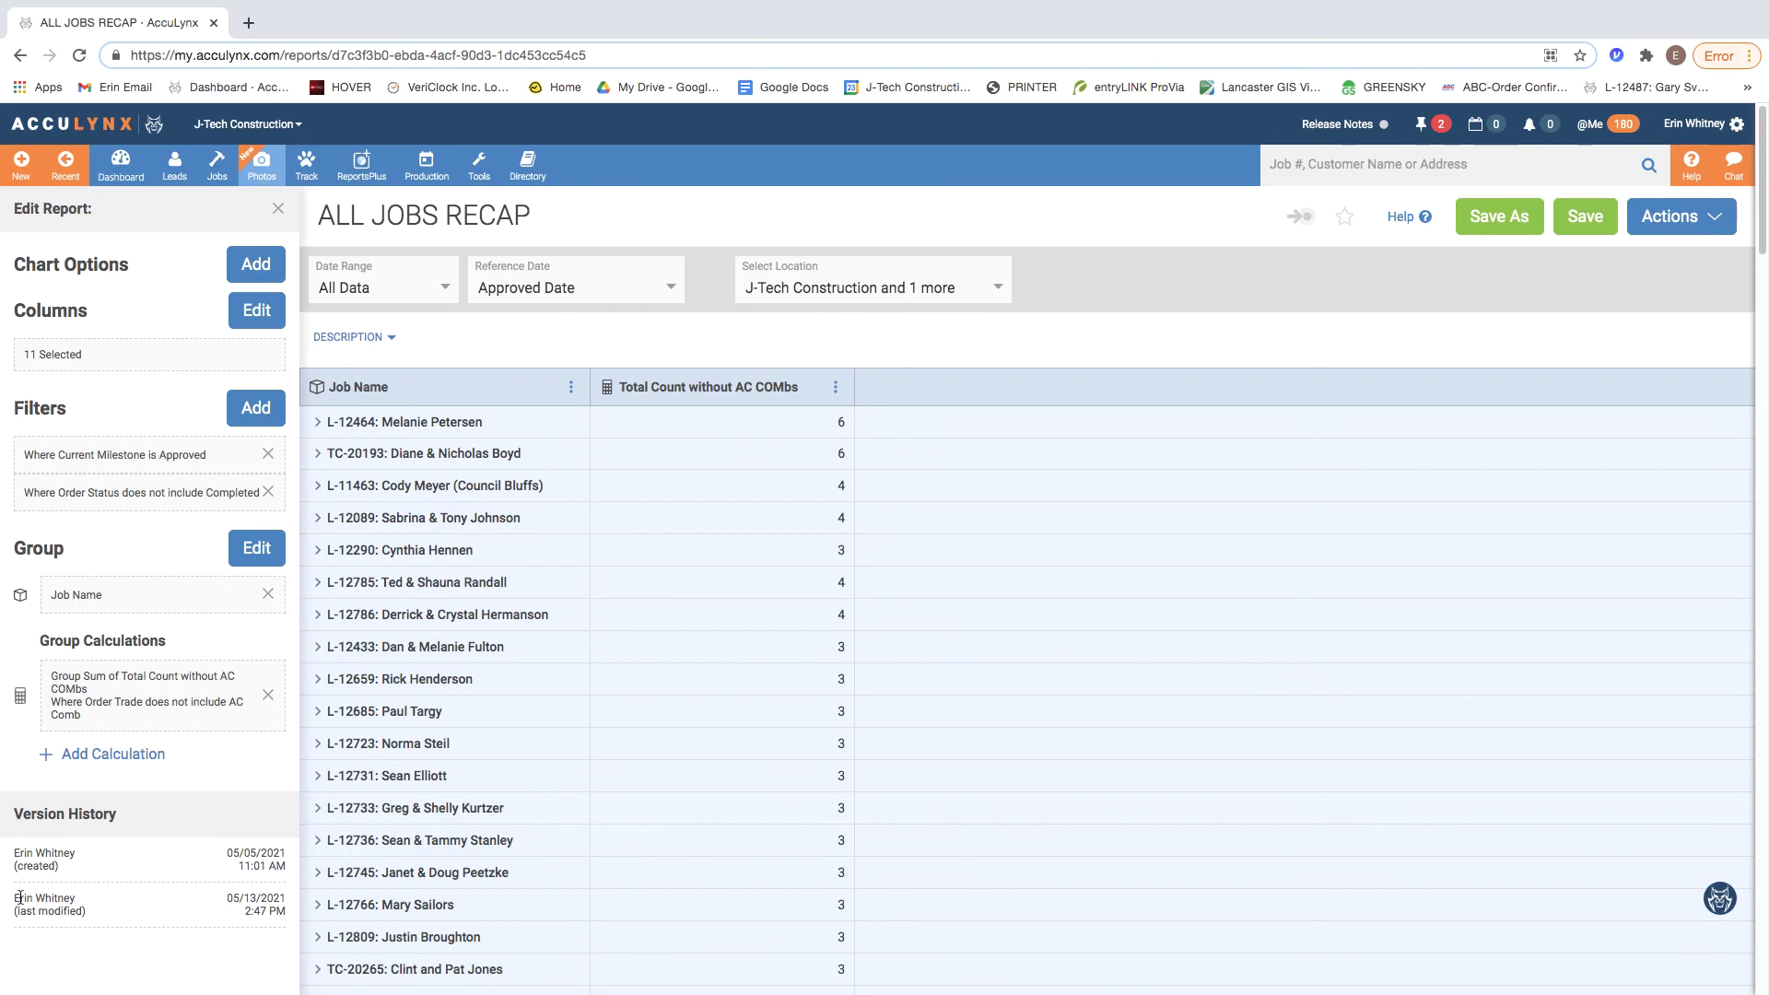
Remove the group calculation from the report and look through the remaining job groups
click(267, 696)
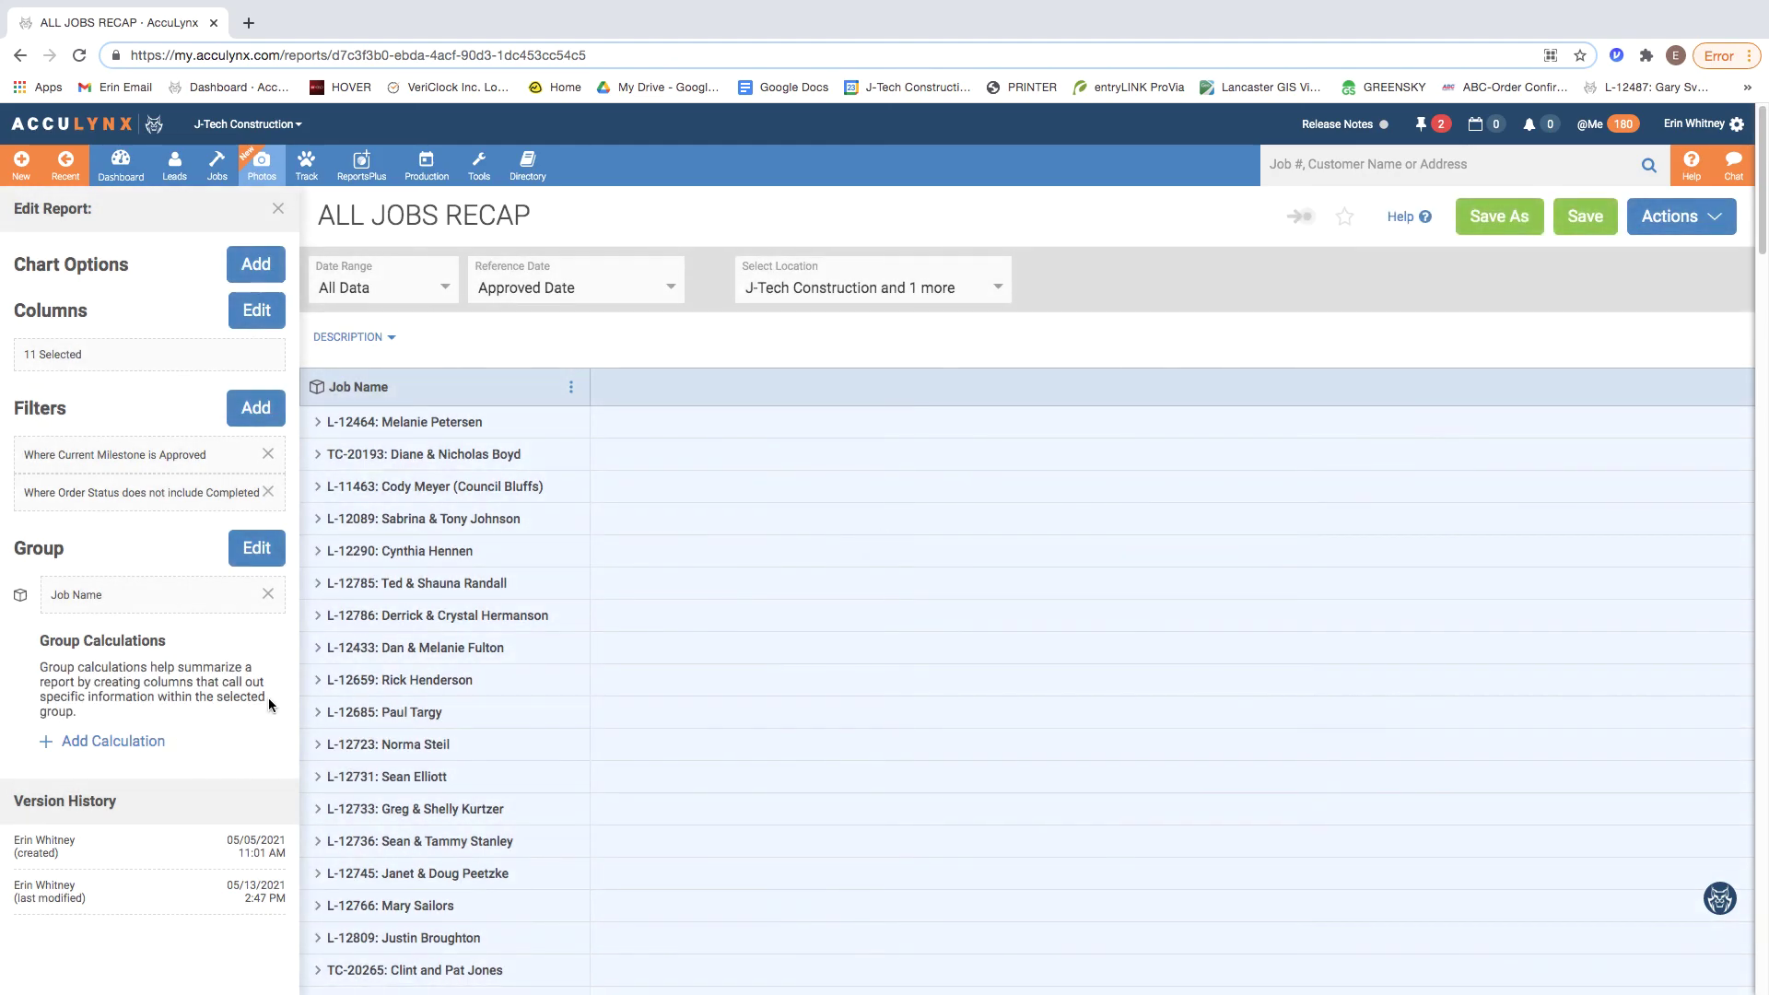
scroll(893, 695, down, 5)
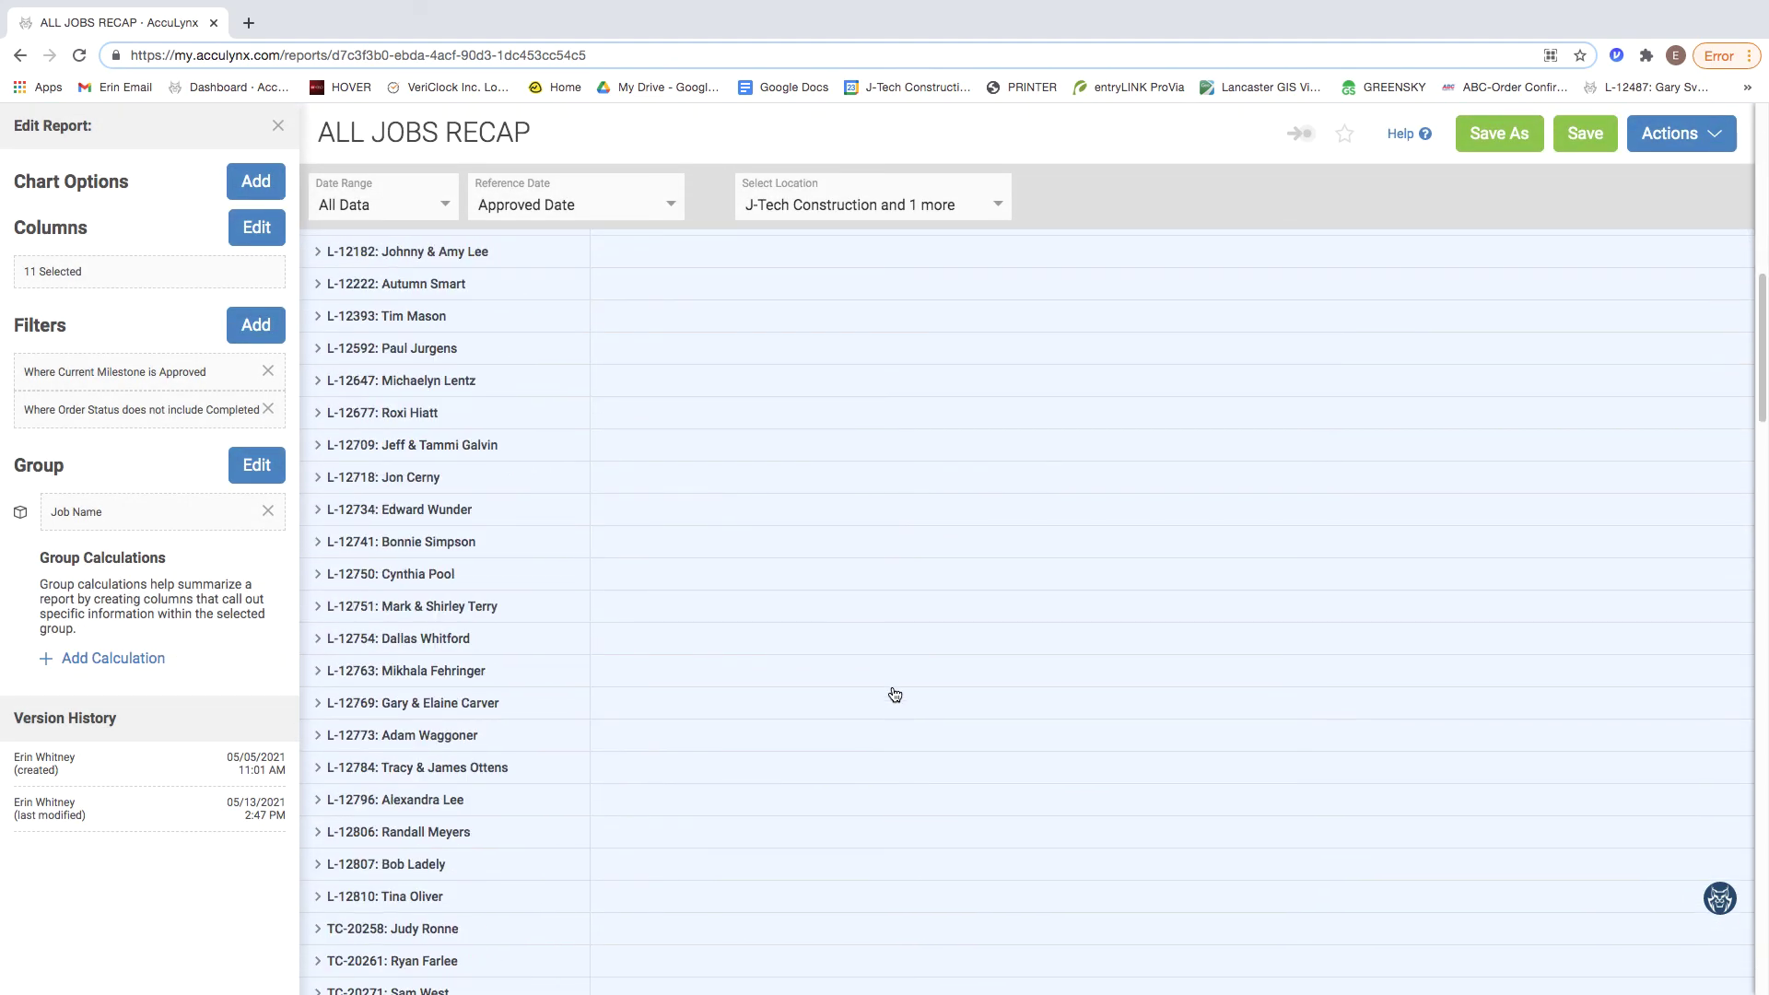
scroll(894, 695, up, 5)
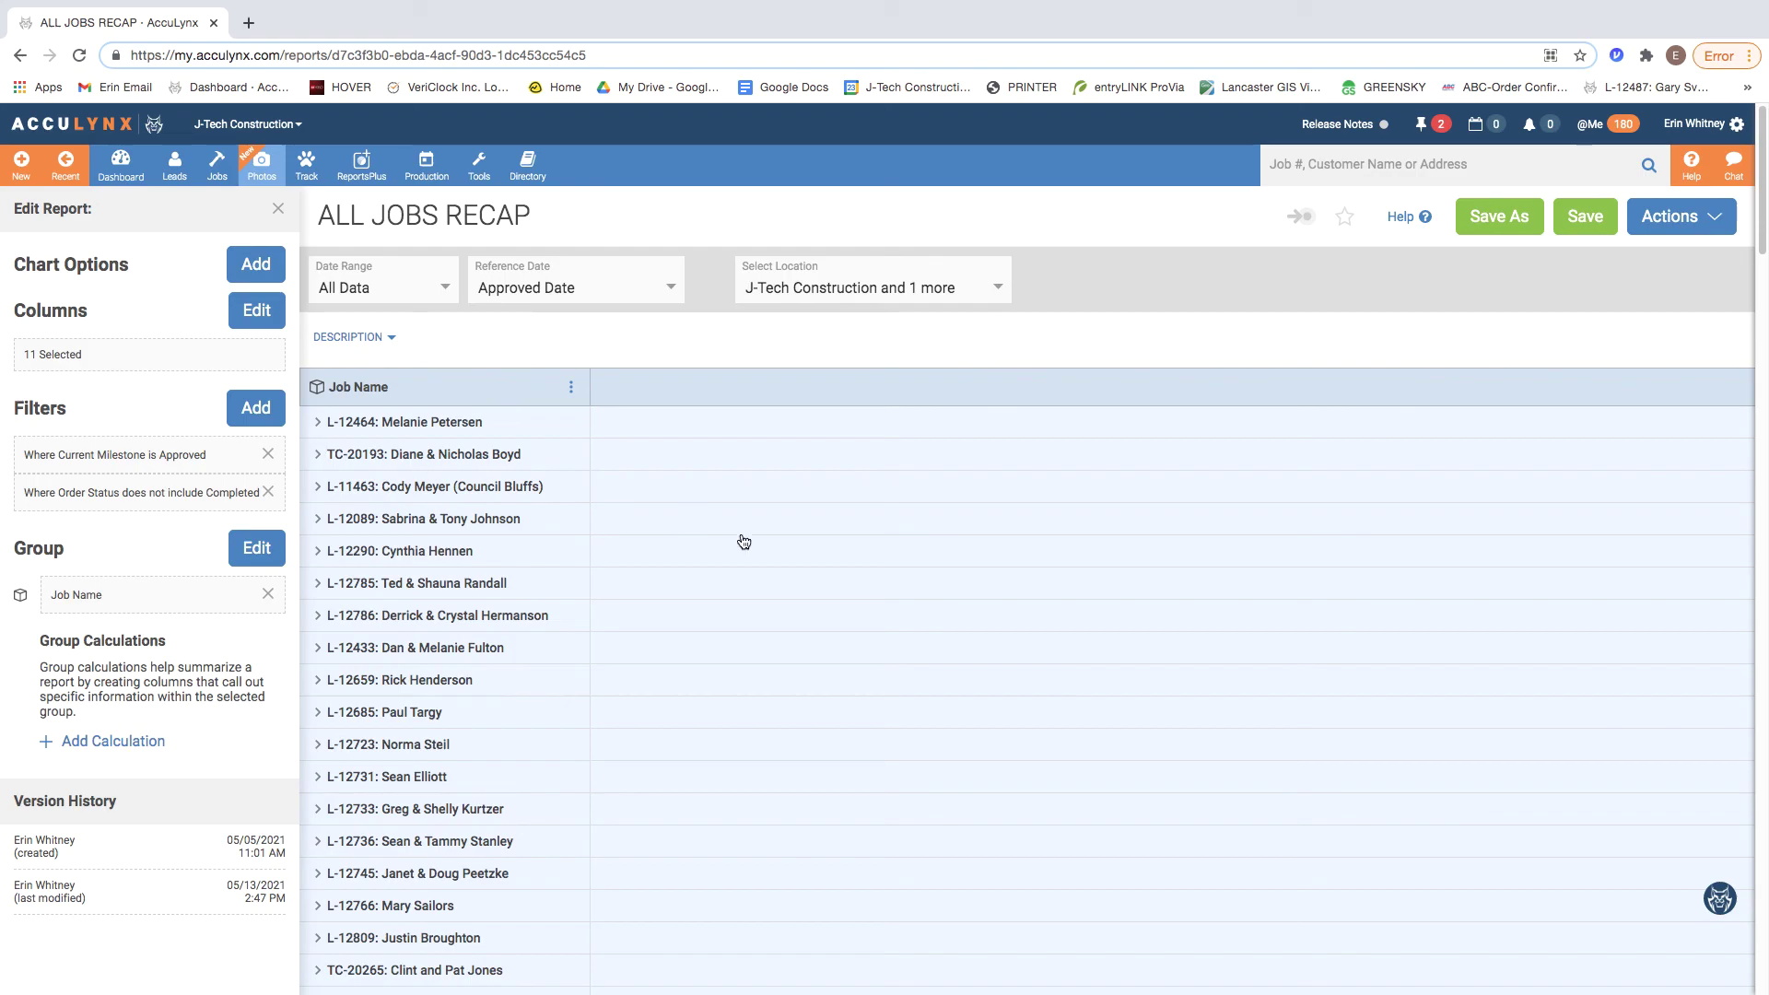
mouse_move(1042, 963)
right_click(1138, 961)
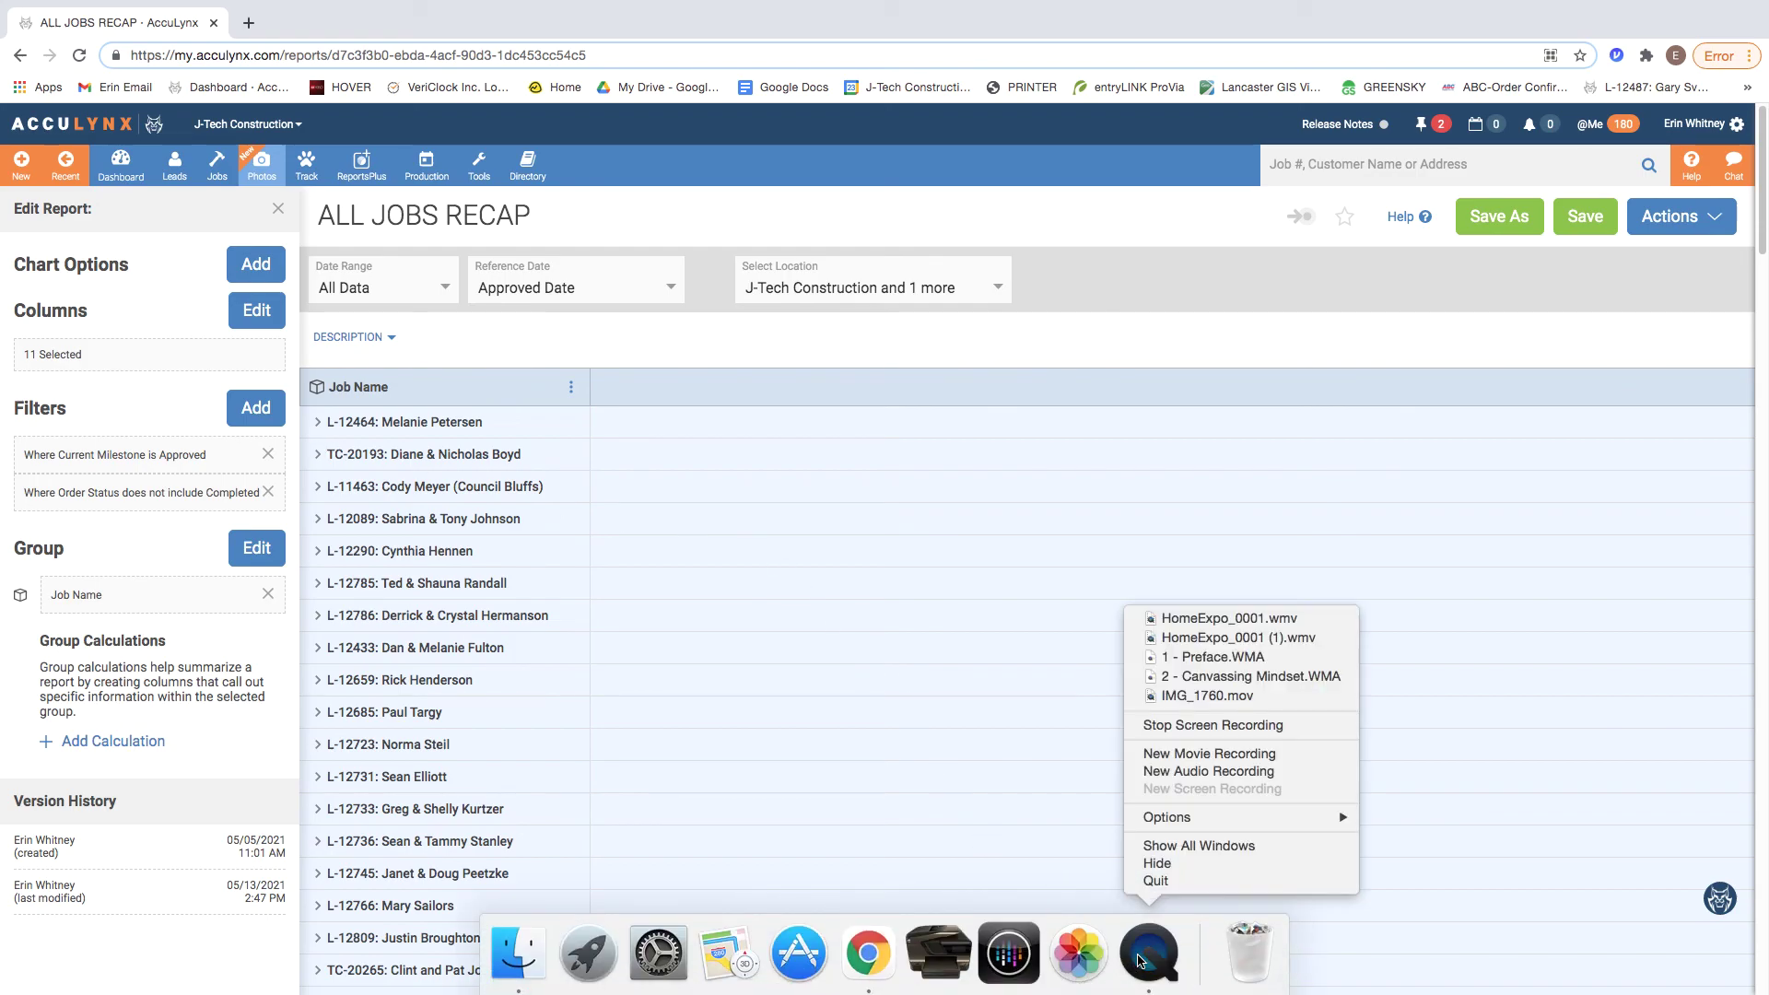